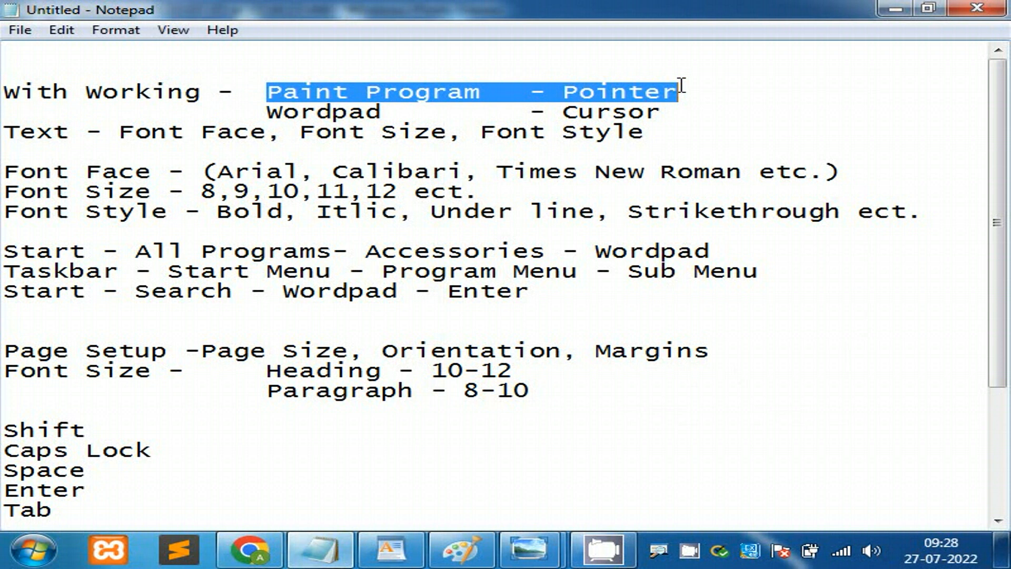
Step: Review the 'Wordpad - Cursor' note in Notepad, then switch to the blank Paint canvas
{"action": "left_click_drag", "start_coordinate": [259, 111], "coordinate": [662, 111]}
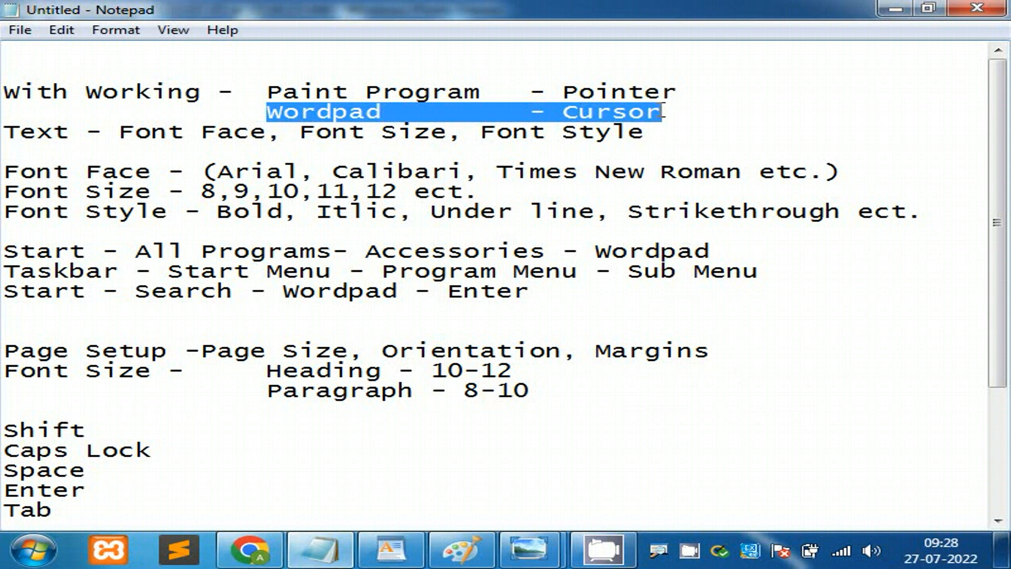
{"action": "left_click", "coordinate": [699, 109]}
{"action": "left_click", "coordinate": [469, 553]}
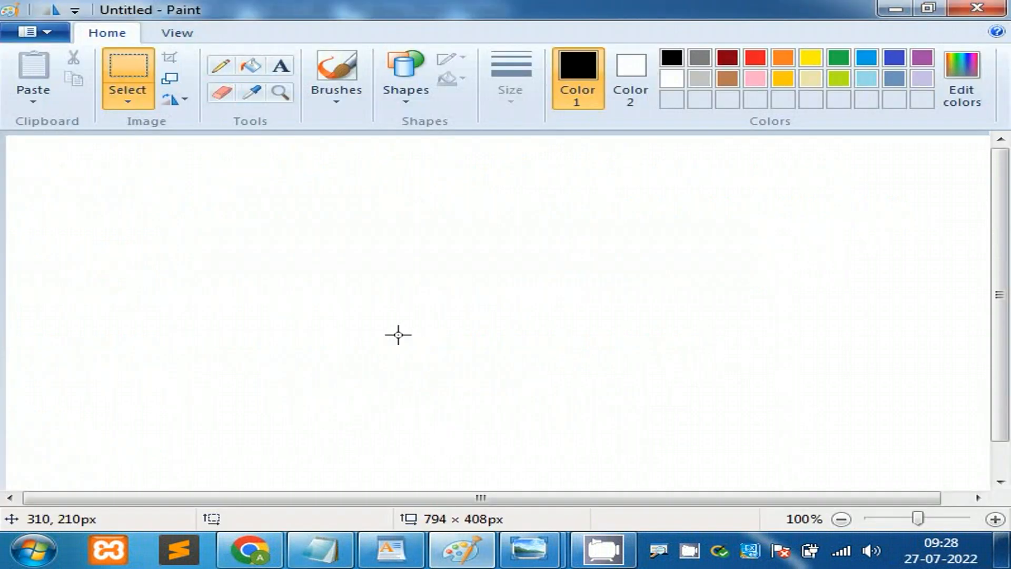
Step: Draw a black oval on the Paint canvas and drag it toward the right side
{"action": "left_click", "coordinate": [406, 104]}
{"action": "left_click", "coordinate": [445, 119]}
{"action": "left_click_drag", "start_coordinate": [226, 183], "coordinate": [500, 394]}
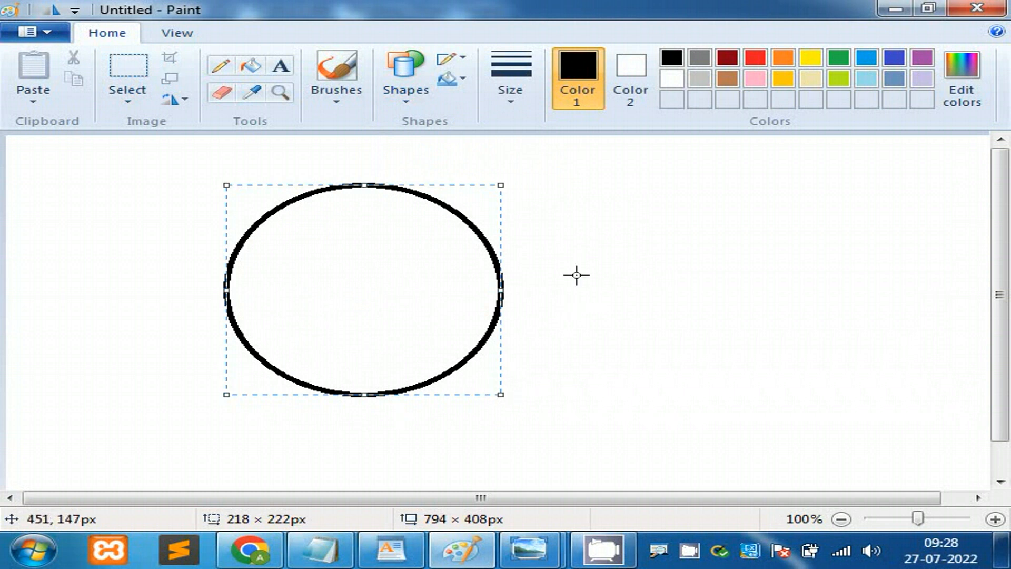
{"action": "left_click_drag", "start_coordinate": [351, 285], "coordinate": [295, 285]}
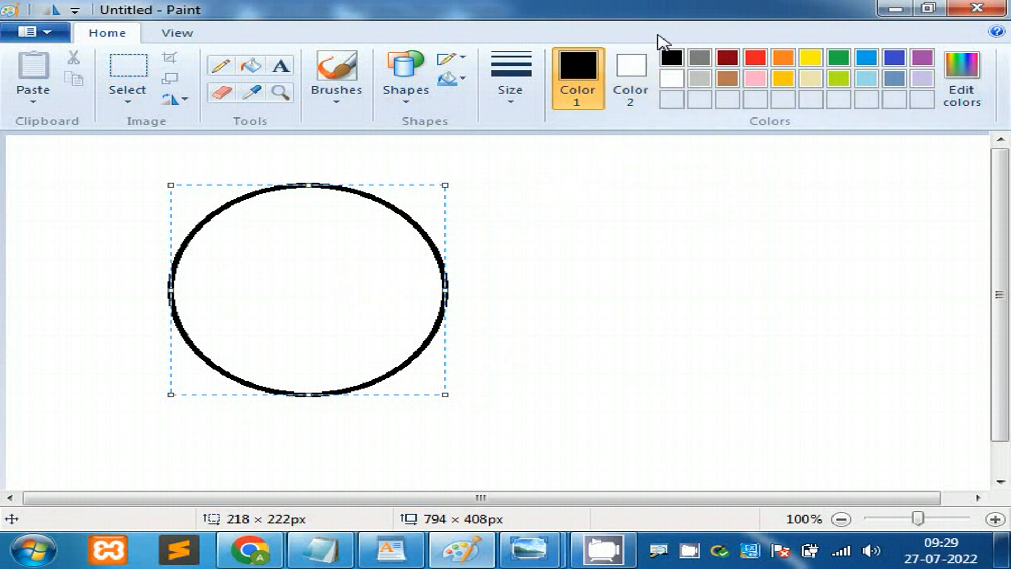
{"action": "left_click_drag", "start_coordinate": [292, 265], "coordinate": [616, 270]}
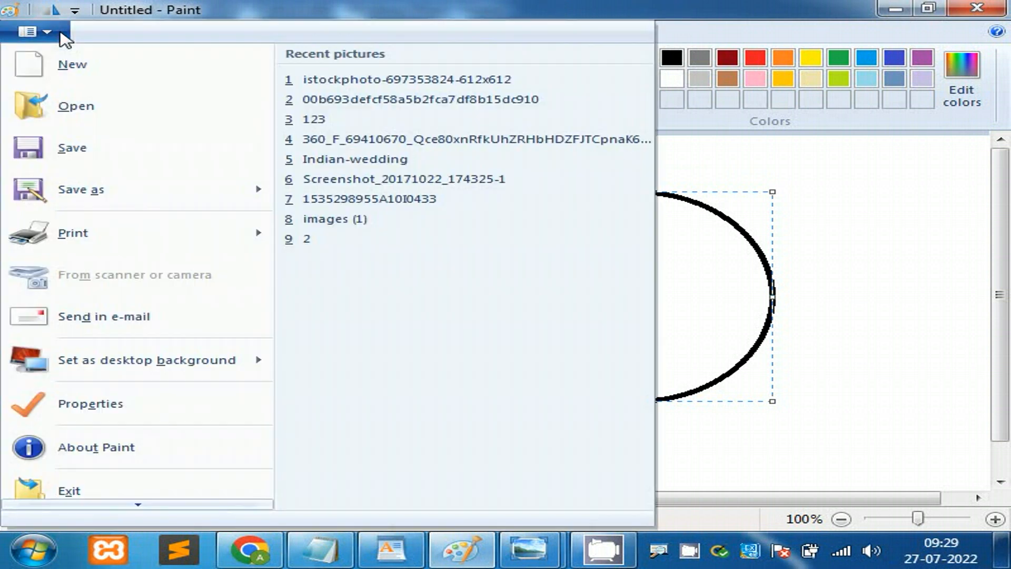
Step: Glance at the File menu, select the area around the oval, and minimize Paint
{"action": "left_click", "coordinate": [62, 33]}
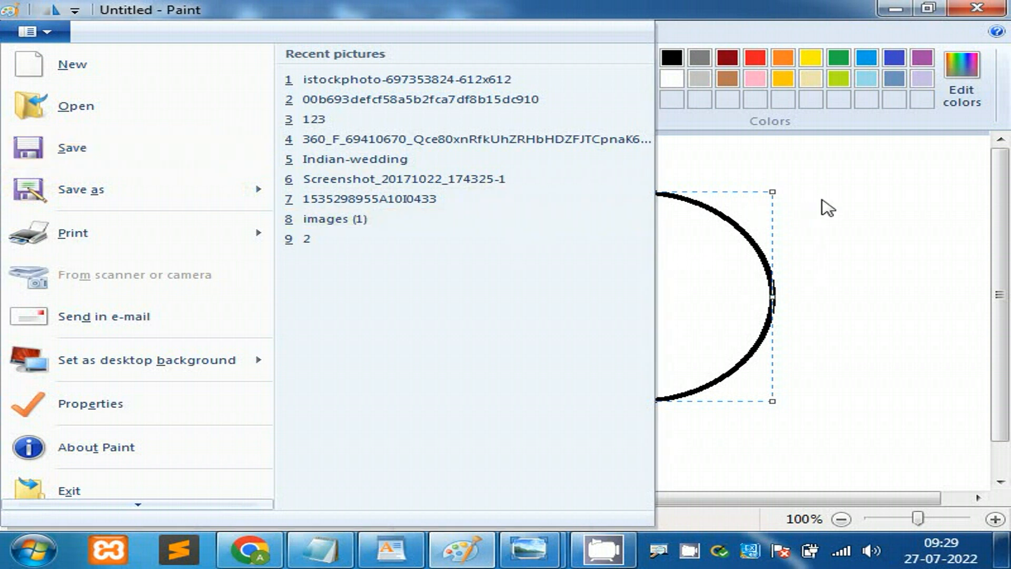
{"action": "left_click", "coordinate": [827, 206]}
{"action": "left_click", "coordinate": [140, 76]}
{"action": "left_click_drag", "start_coordinate": [430, 175], "coordinate": [864, 451]}
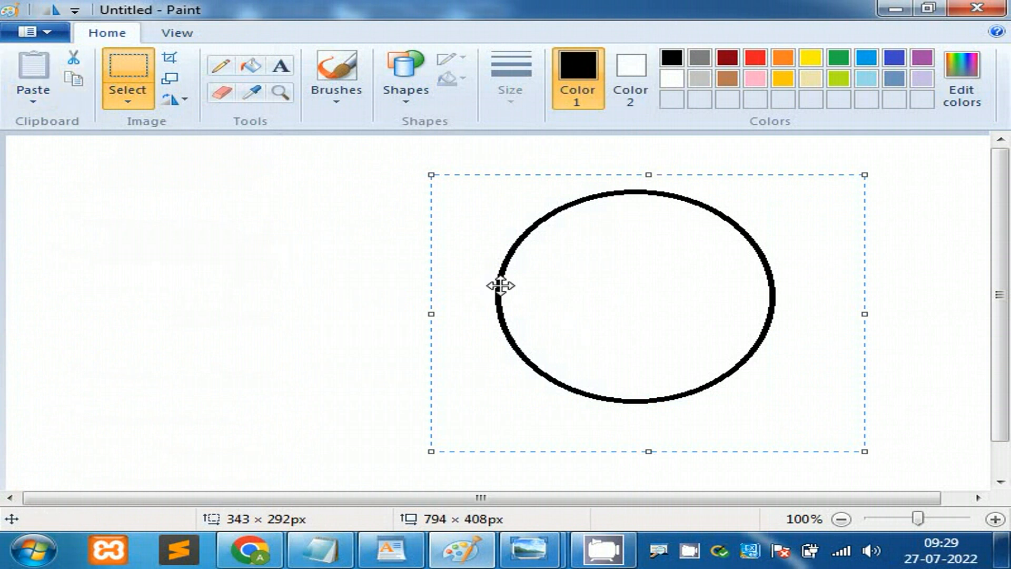
{"action": "left_click", "coordinate": [893, 11]}
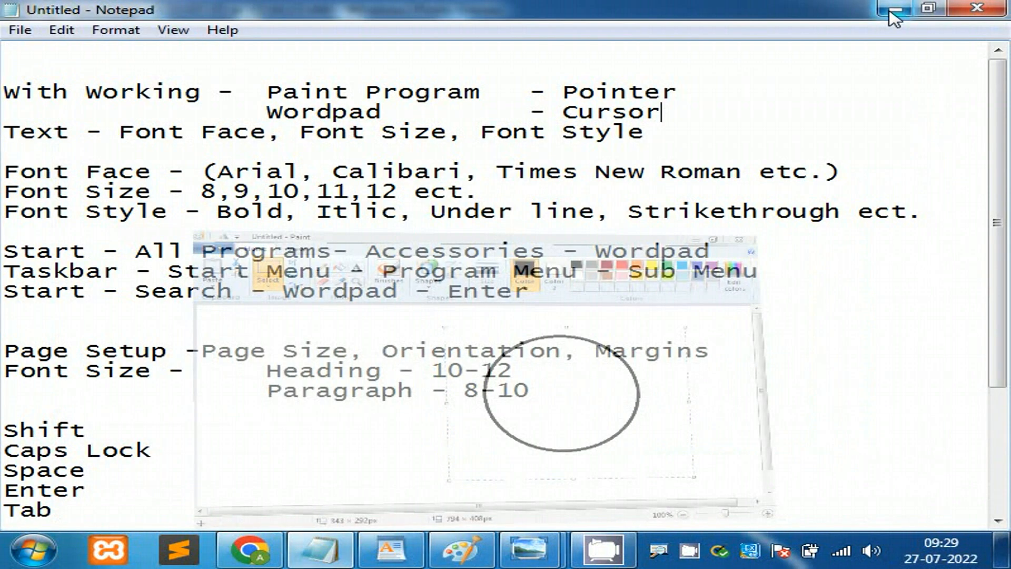
Step: Minimize Notepad and the photo viewer, then bring Paint back up
{"action": "left_click", "coordinate": [880, 10]}
{"action": "left_click", "coordinate": [872, 14]}
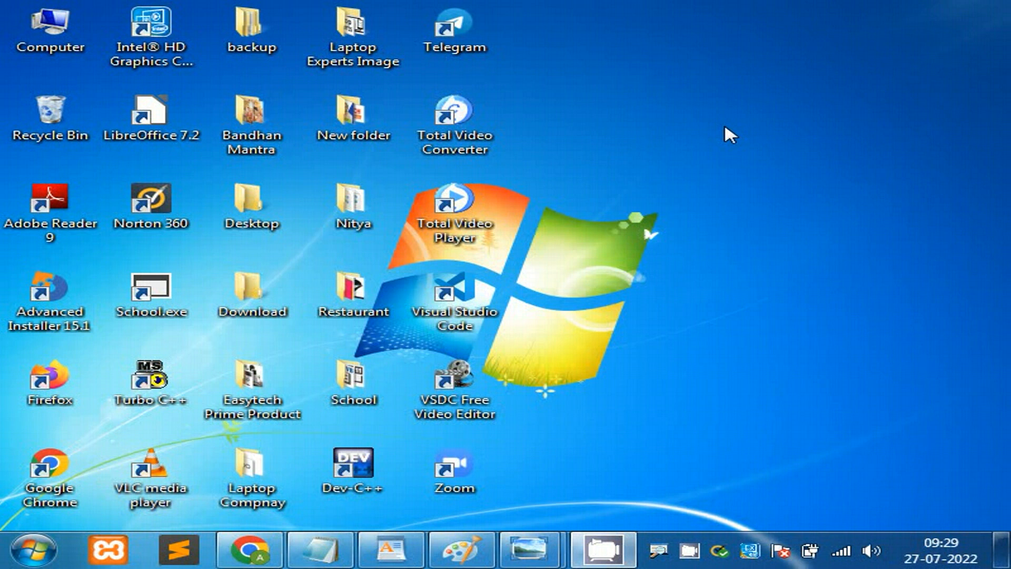
{"action": "left_click", "coordinate": [462, 549]}
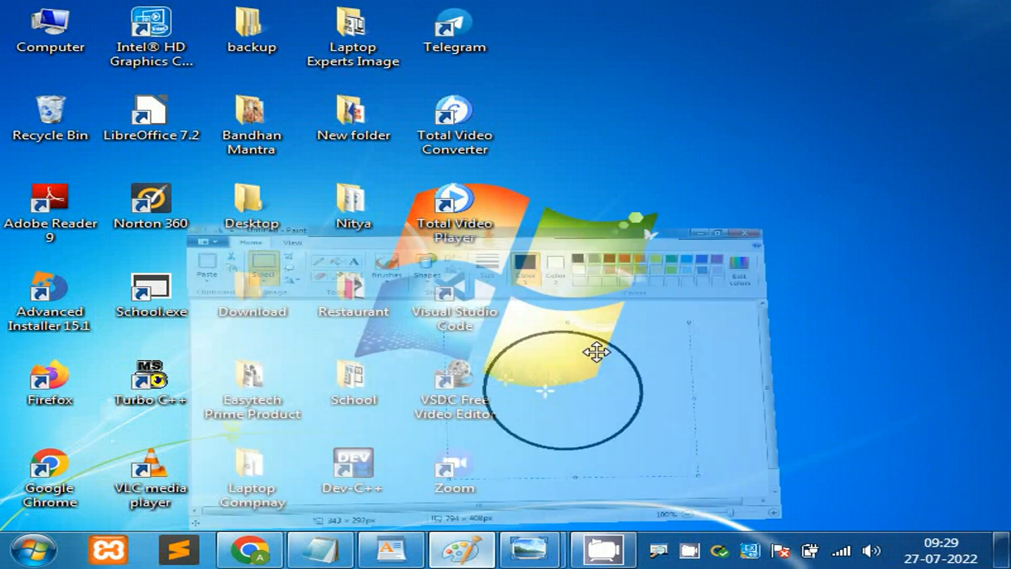
Step: Shift the oval further left, minimize Paint, and bring up WordPad
{"action": "left_click_drag", "start_coordinate": [704, 266], "coordinate": [479, 263]}
{"action": "left_click", "coordinate": [891, 282]}
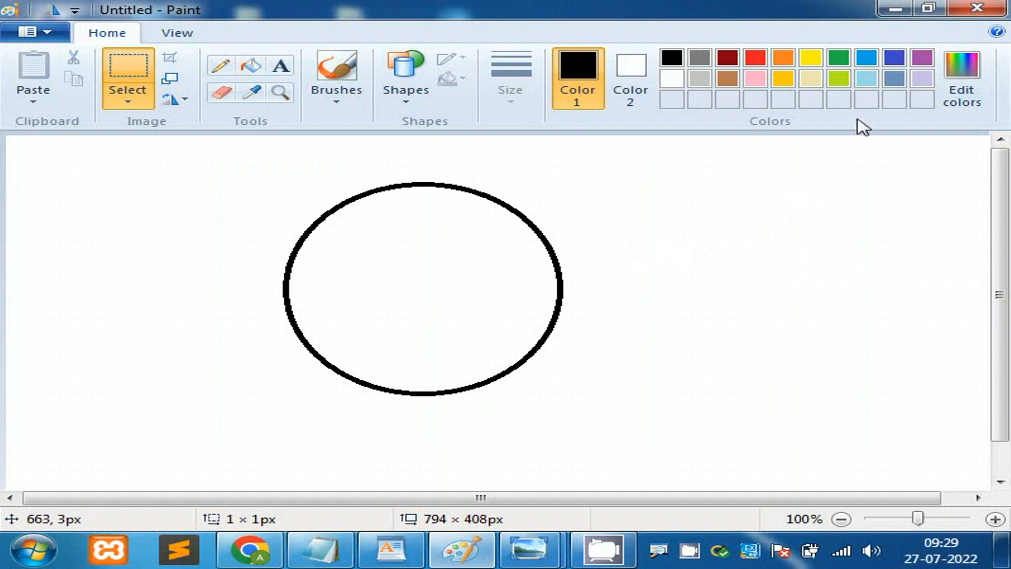
{"action": "left_click", "coordinate": [894, 9]}
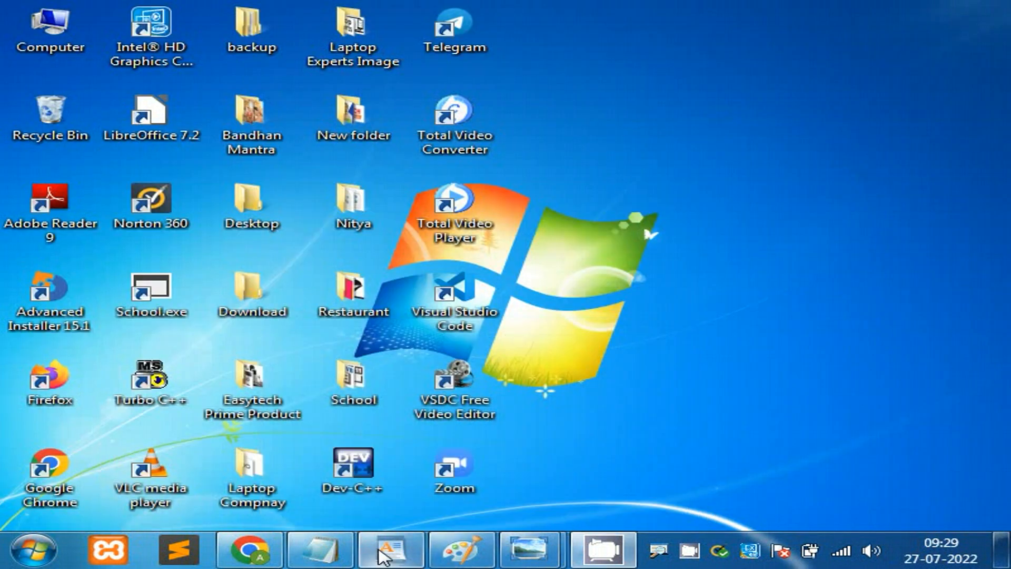
{"action": "left_click", "coordinate": [391, 548]}
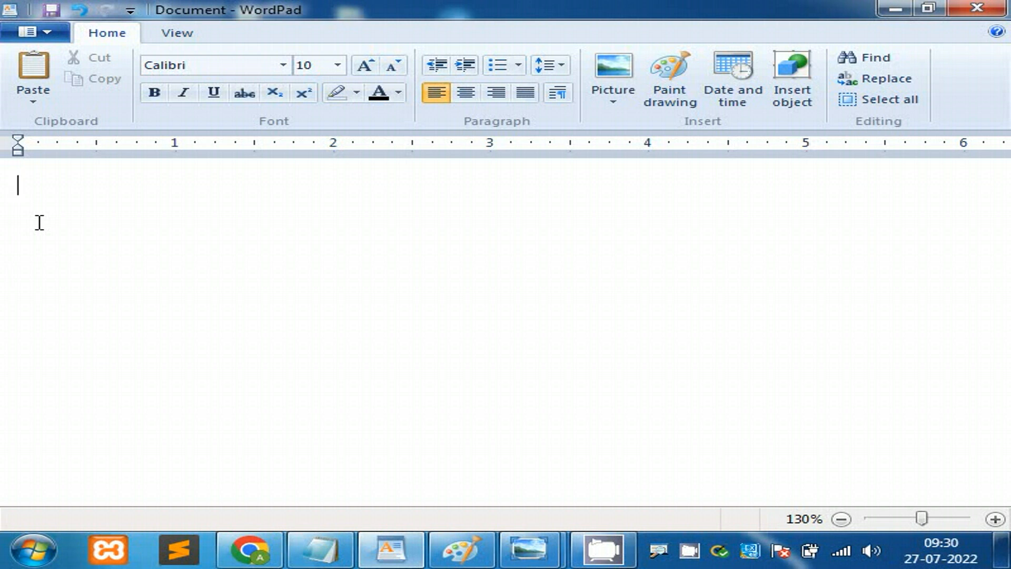
Step: Minimize the blank WordPad document to leave the desktop showing
{"action": "left_click", "coordinate": [897, 9]}
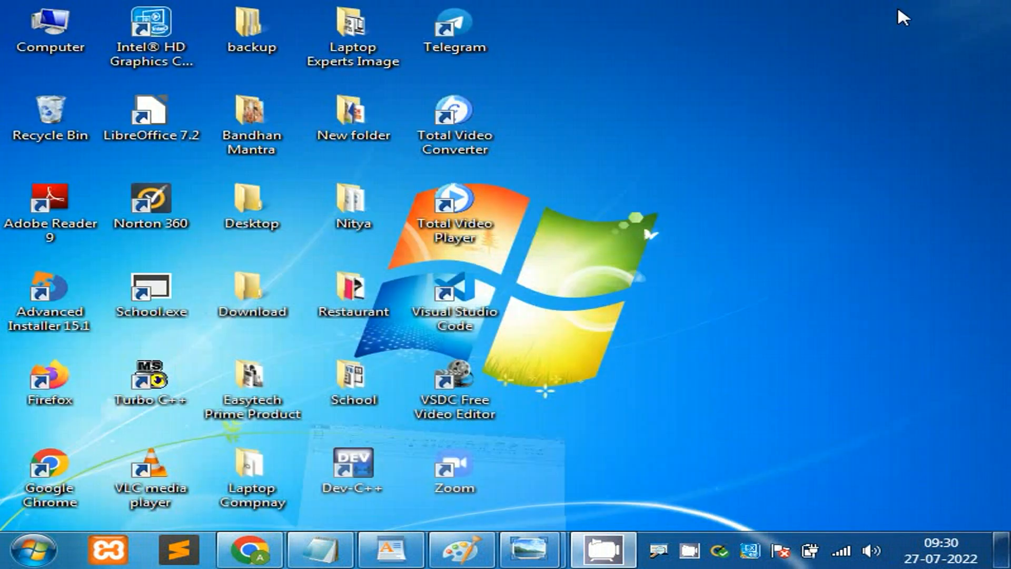
Step: Restore Notepad and insert a blank line after the 'Wordpad - Cursor' note
{"action": "left_click", "coordinate": [339, 553]}
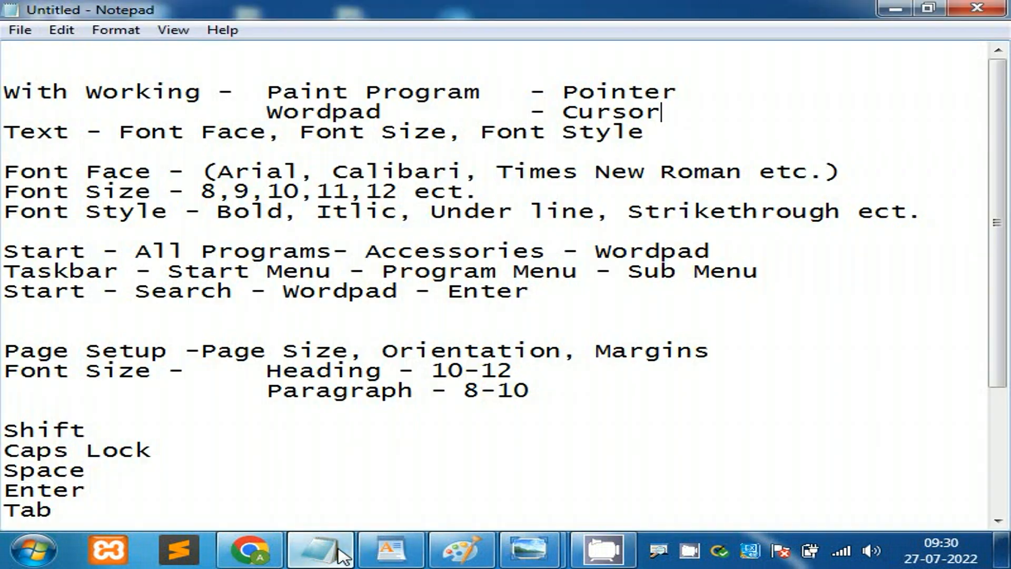
{"action": "left_click_drag", "start_coordinate": [672, 113], "coordinate": [2, 92]}
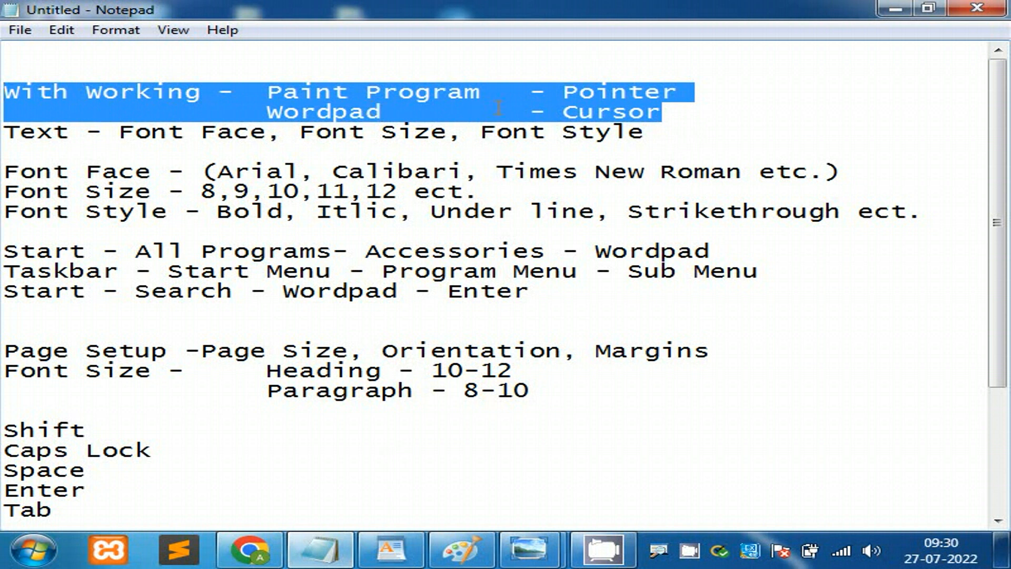
{"action": "left_click", "coordinate": [622, 91]}
{"action": "mouse_move", "coordinate": [267, 113]}
{"action": "left_mouse_down"}
{"action": "mouse_move", "coordinate": [687, 115]}
{"action": "mouse_move", "coordinate": [347, 94]}
{"action": "mouse_move", "coordinate": [3, 93]}
{"action": "left_mouse_up"}
{"action": "left_click", "coordinate": [688, 121]}
{"action": "left_click", "coordinate": [688, 113]}
{"action": "key", "text": "Return"}
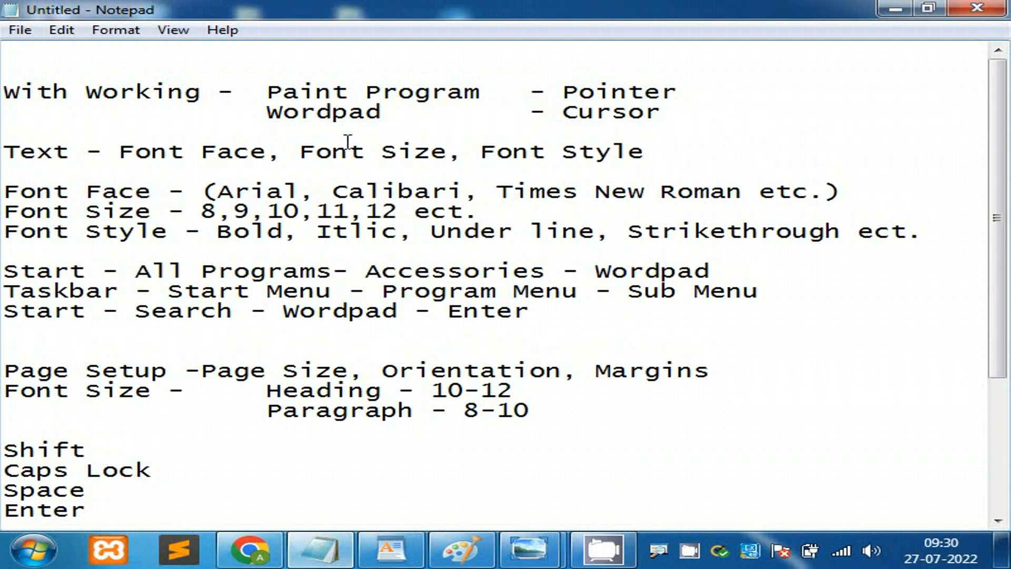
Step: Highlight the Text and Font Size terms on the Text line of the notes
{"action": "left_click_drag", "start_coordinate": [9, 150], "coordinate": [250, 150]}
{"action": "left_click_drag", "start_coordinate": [316, 151], "coordinate": [675, 151]}
{"action": "left_click", "coordinate": [497, 152]}
{"action": "left_click", "coordinate": [726, 146]}
Step: Remove the three Start, Taskbar and Search instruction lines from the notes
{"action": "left_click_drag", "start_coordinate": [531, 311], "coordinate": [4, 271]}
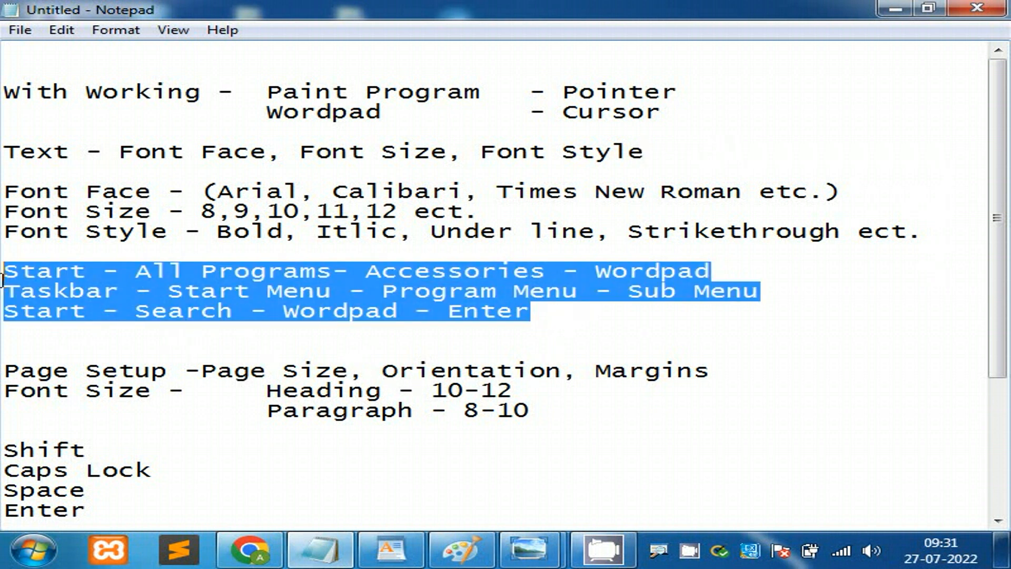
{"action": "left_click", "coordinate": [22, 275]}
{"action": "left_click_drag", "start_coordinate": [550, 316], "coordinate": [4, 263]}
{"action": "key", "text": "ctrl+c"}
{"action": "key", "text": "Delete"}
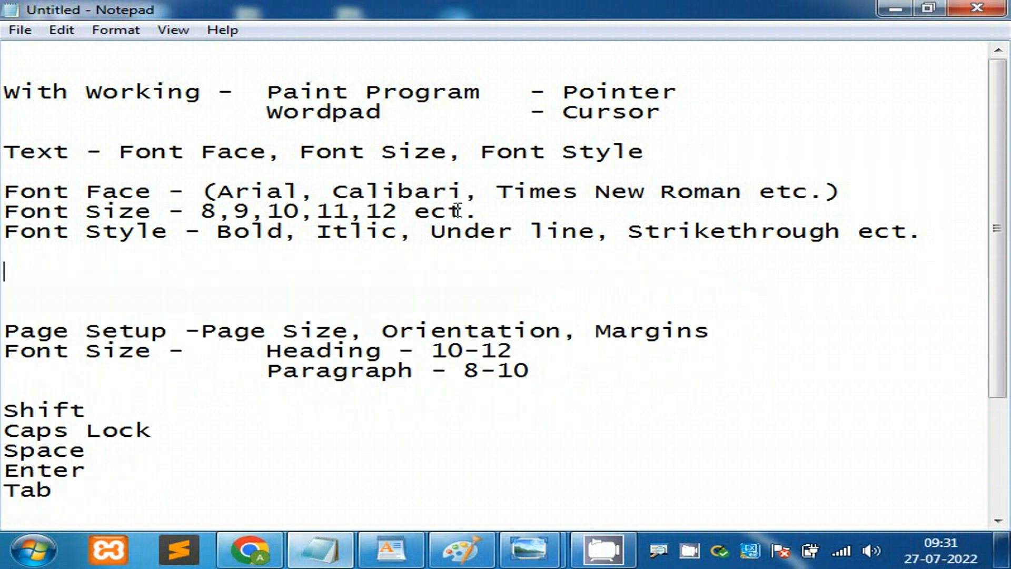
Step: Paste the three Start lines below the Cursor note, separated by a blank line
{"action": "left_click", "coordinate": [672, 112]}
{"action": "key", "text": "Return"}
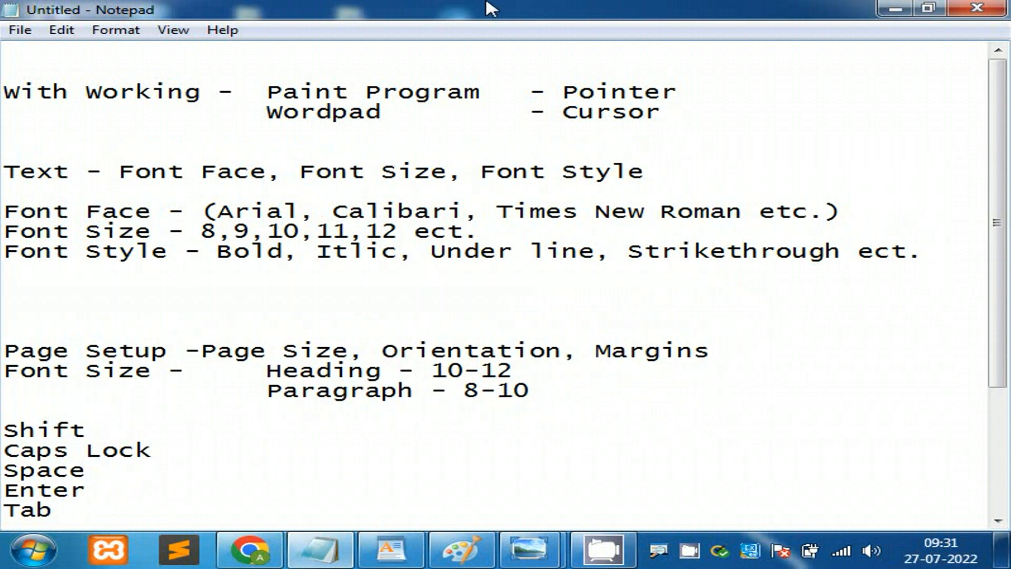
{"action": "key", "text": "ctrl+v"}
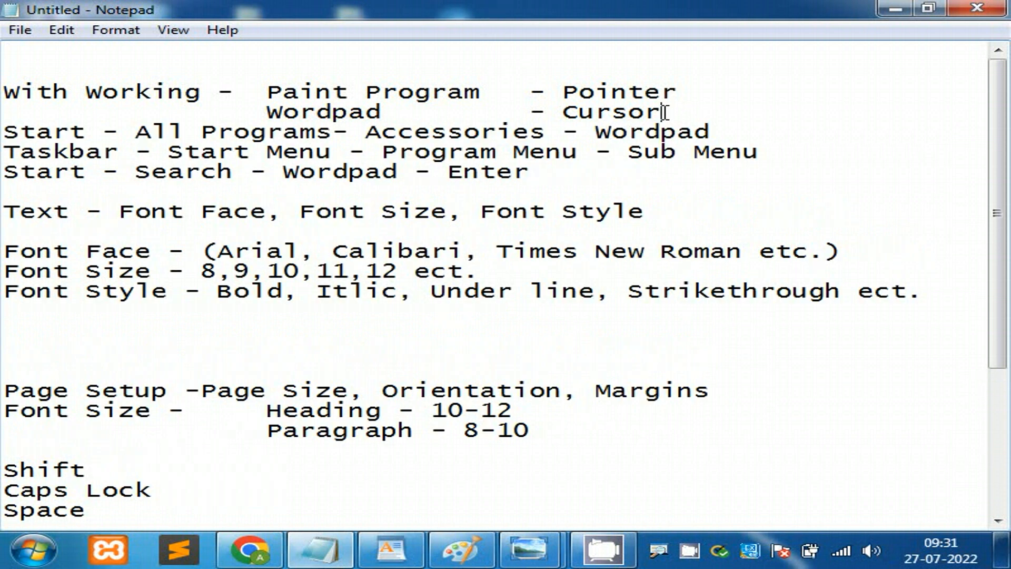
{"action": "left_click", "coordinate": [664, 112]}
{"action": "key", "text": "Return"}
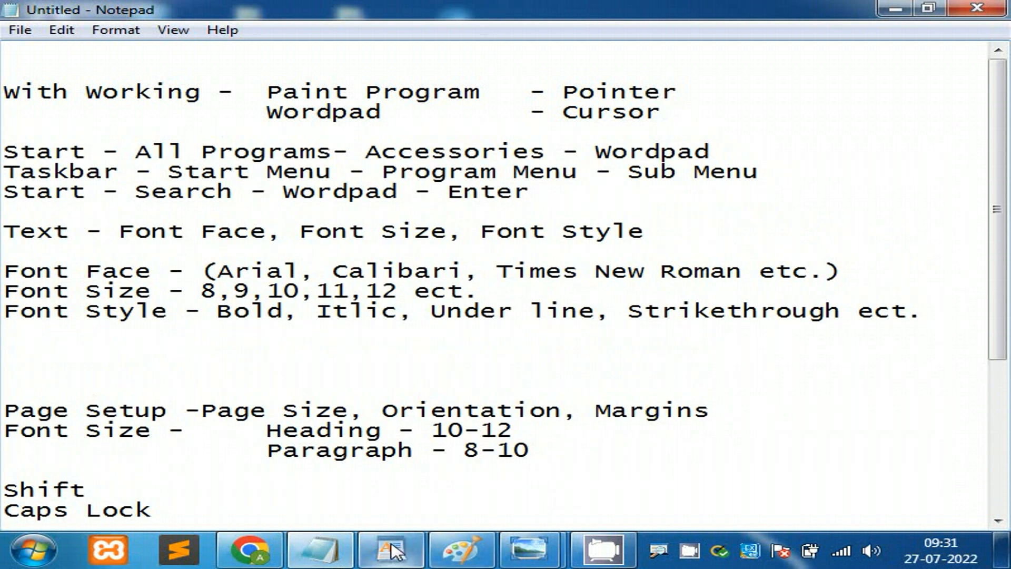
Step: Close WordPad without saving, then place the cursor on the empty line above Start
{"action": "left_click", "coordinate": [394, 552]}
{"action": "left_click", "coordinate": [977, 8]}
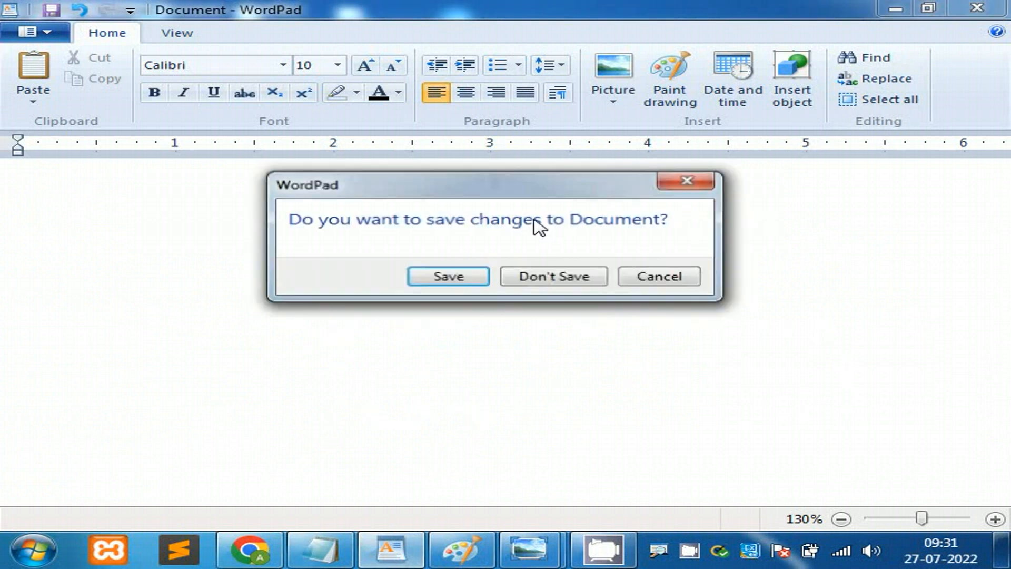
{"action": "left_click", "coordinate": [558, 276]}
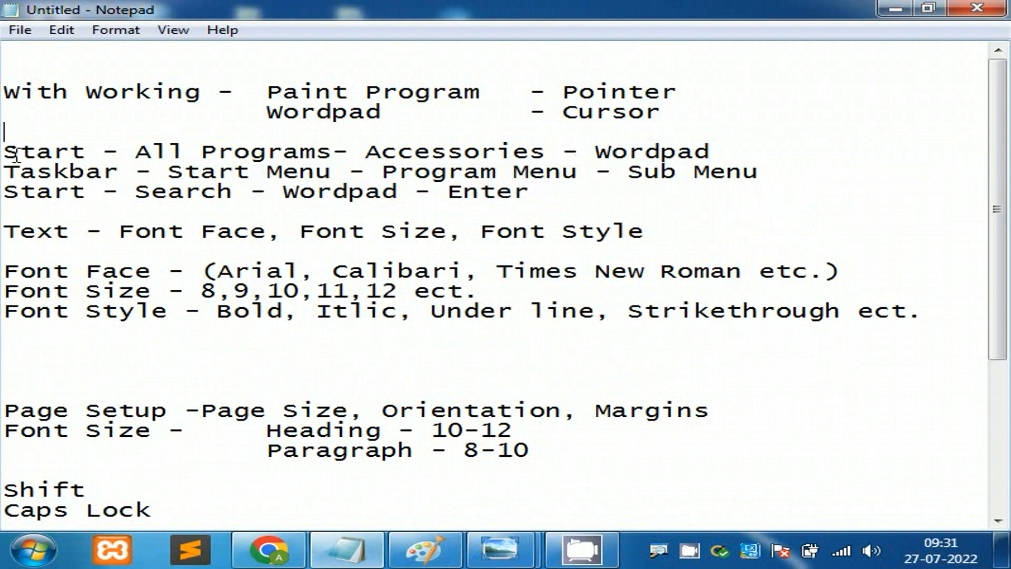
{"action": "left_click_drag", "start_coordinate": [5, 153], "coordinate": [70, 153]}
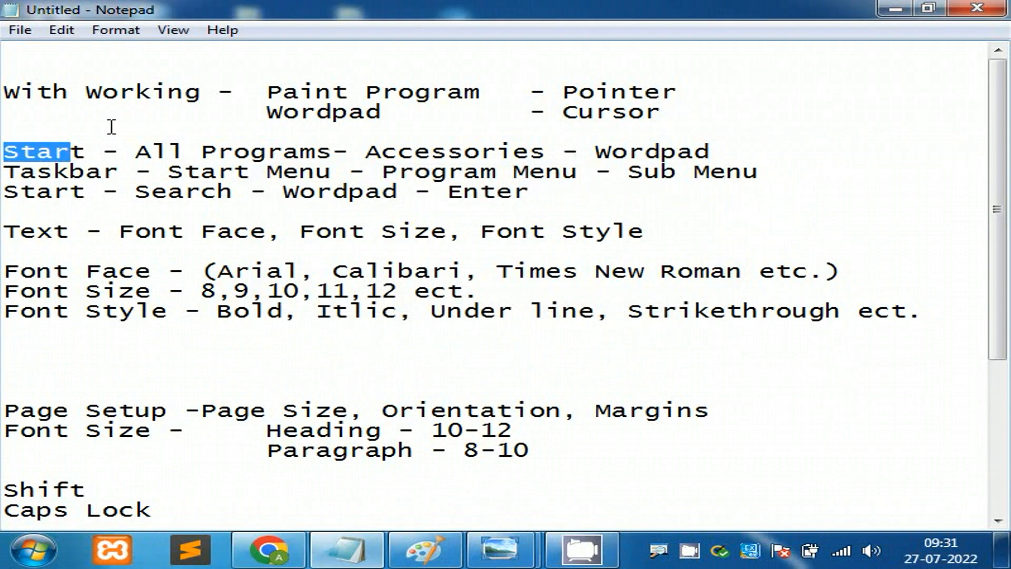
{"action": "left_click", "coordinate": [111, 126]}
Step: Add the heading 'Wrodpad Starting Setups -' above the three Start lines
{"action": "key", "text": "Return"}
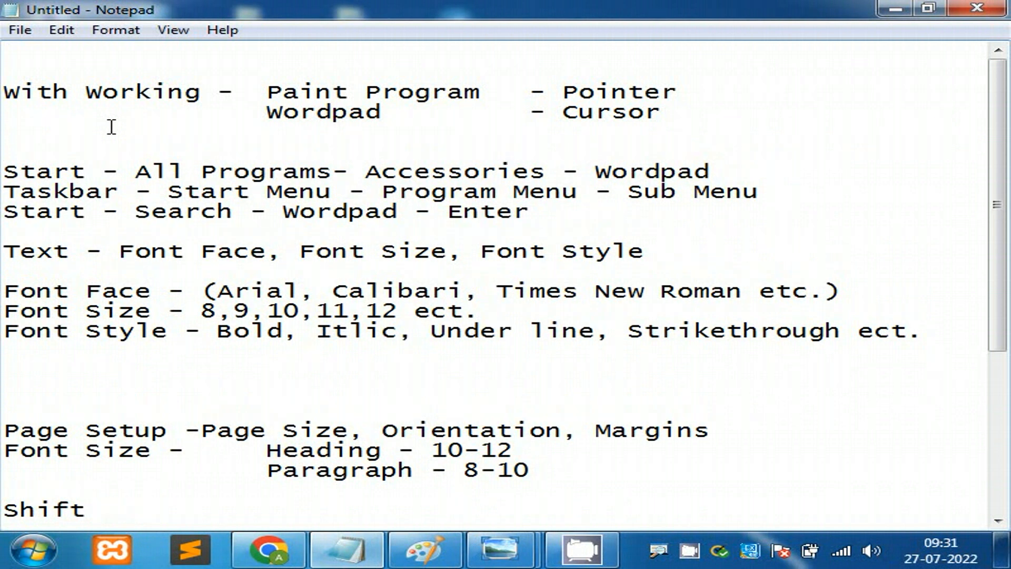
{"action": "type", "text": "Starti"}
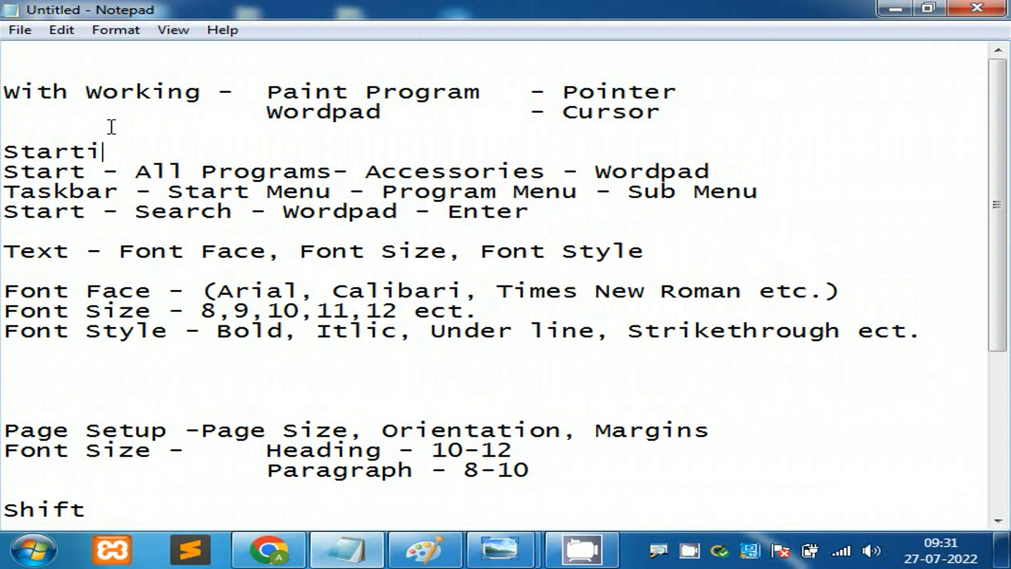
{"action": "type", "text": "ng Setups "}
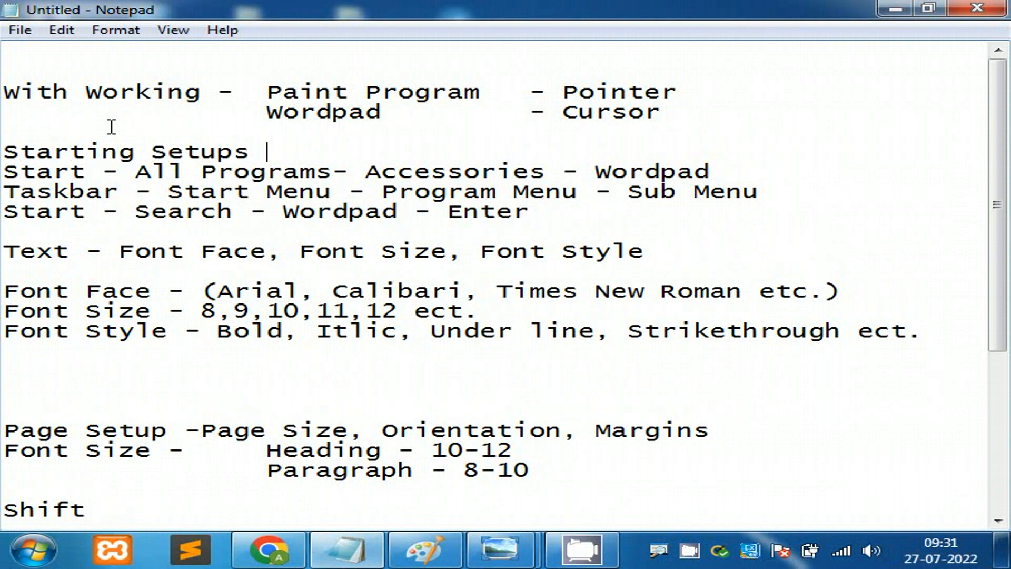
{"action": "type", "text": "-"}
{"action": "type", "text": "Wrod"}
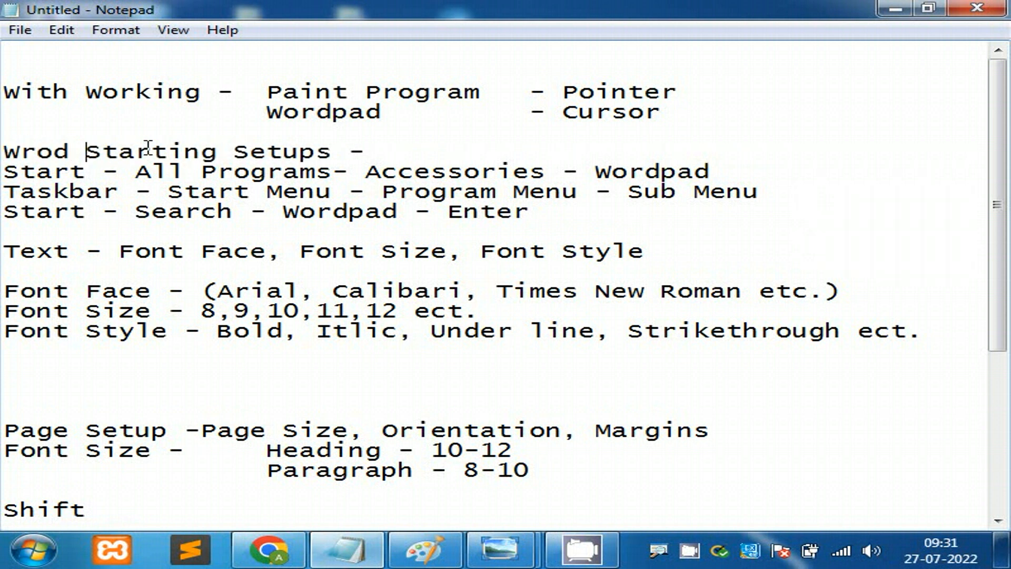
{"action": "key", "text": "BackSpace"}
{"action": "type", "text": "pad"}
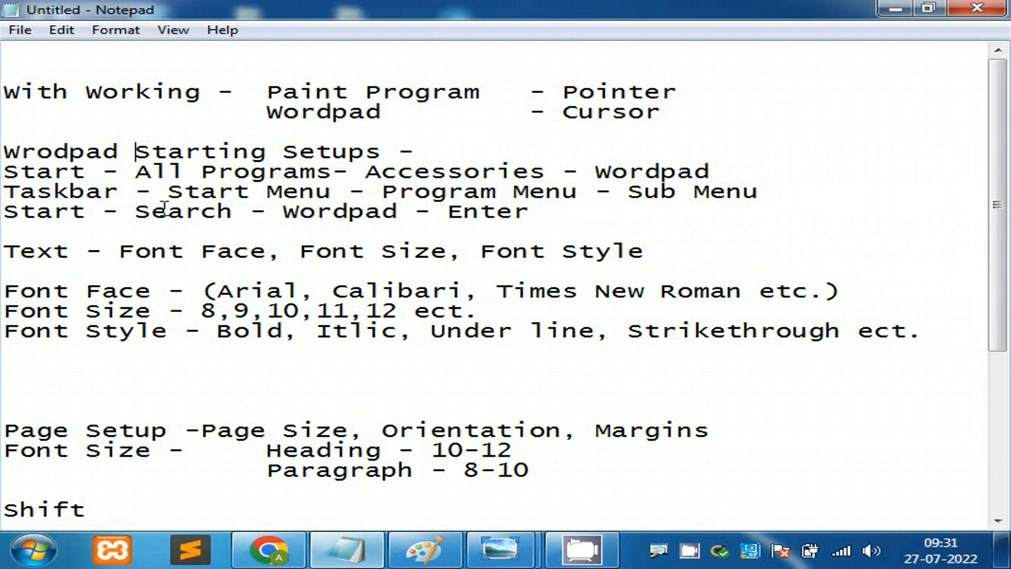
Step: Highlight the Start, All Programs, Accessories and Wordpad path steps, then open the Start menu
{"action": "left_click_drag", "start_coordinate": [6, 176], "coordinate": [63, 178]}
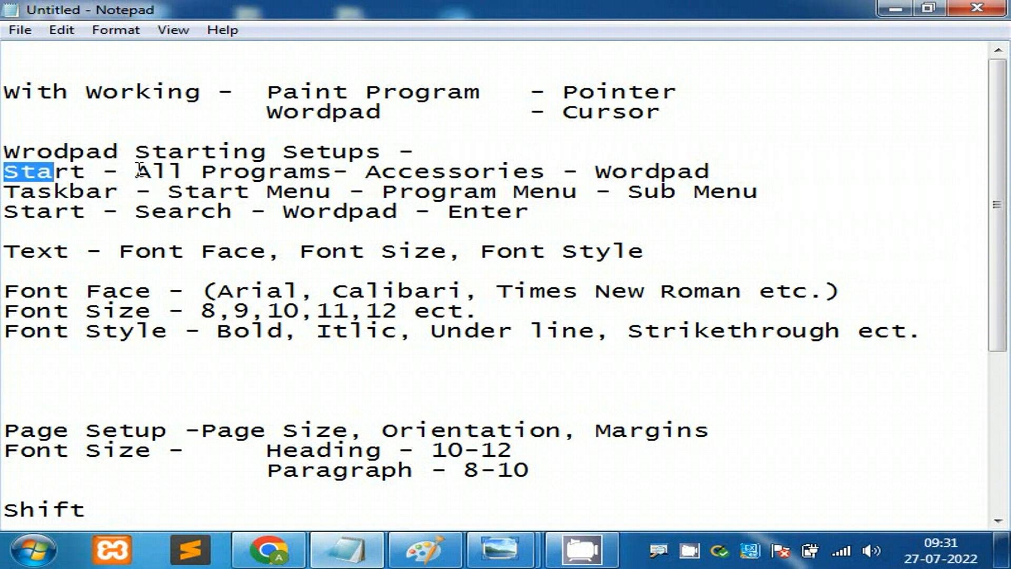
{"action": "left_click_drag", "start_coordinate": [136, 172], "coordinate": [301, 171]}
{"action": "left_click_drag", "start_coordinate": [379, 171], "coordinate": [532, 169]}
{"action": "left_click_drag", "start_coordinate": [610, 171], "coordinate": [752, 169]}
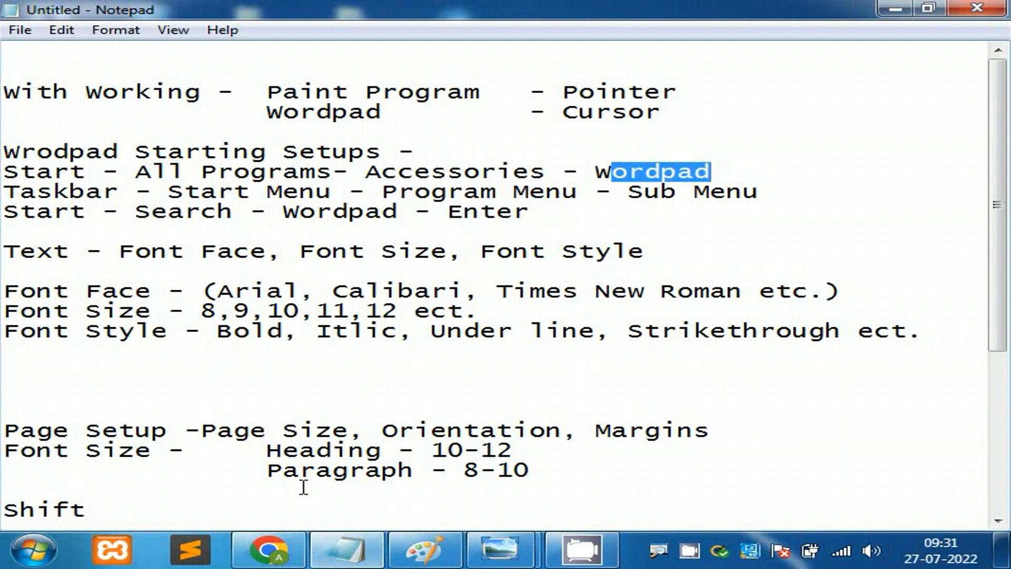
{"action": "left_click", "coordinate": [32, 550]}
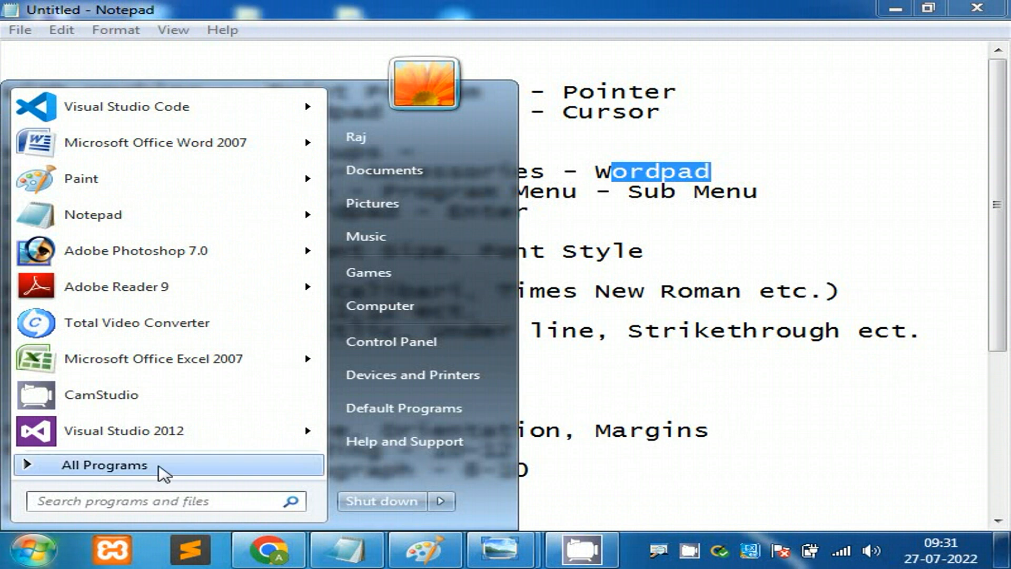
Step: Browse All Programs > Accessories twice to locate WordPad, then close the Start menu
{"action": "left_click", "coordinate": [163, 470]}
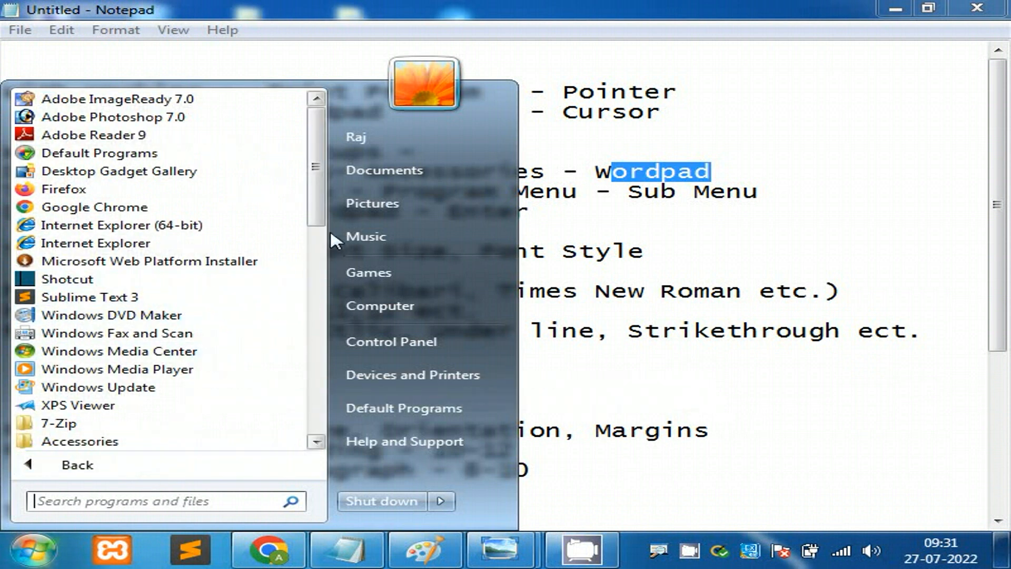
{"action": "left_click", "coordinate": [203, 441]}
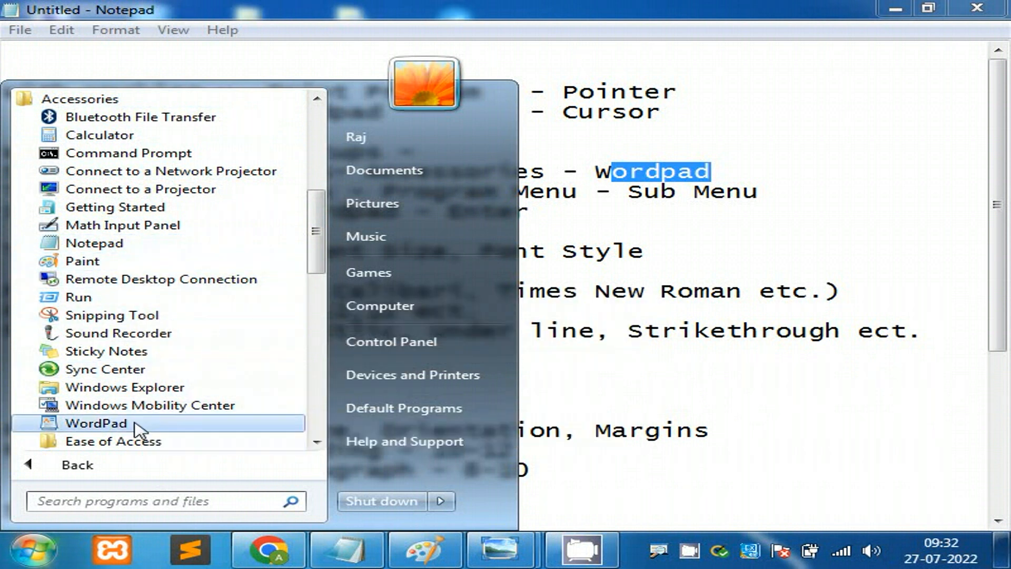
{"action": "left_click", "coordinate": [26, 552]}
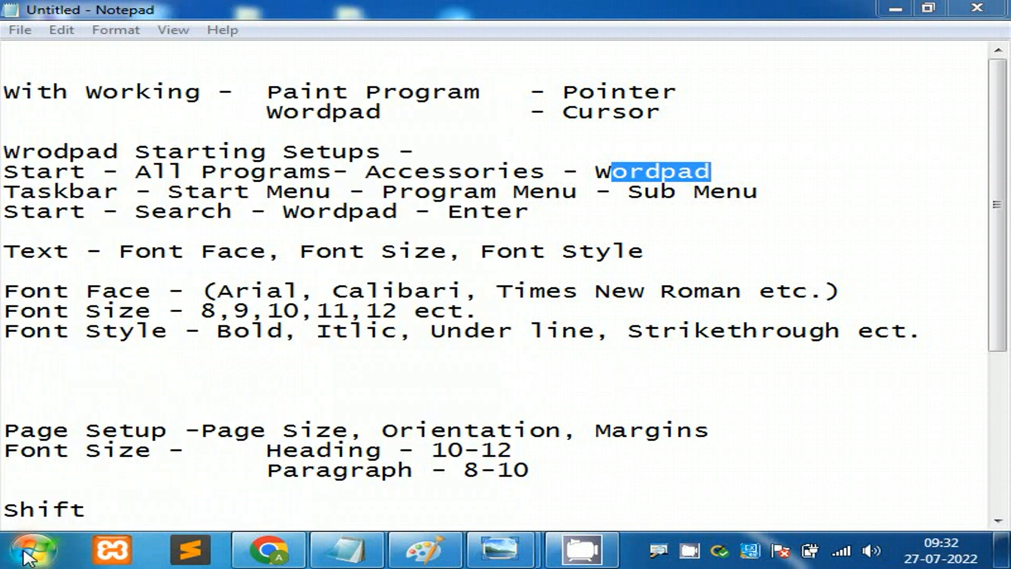
{"action": "left_click", "coordinate": [26, 552]}
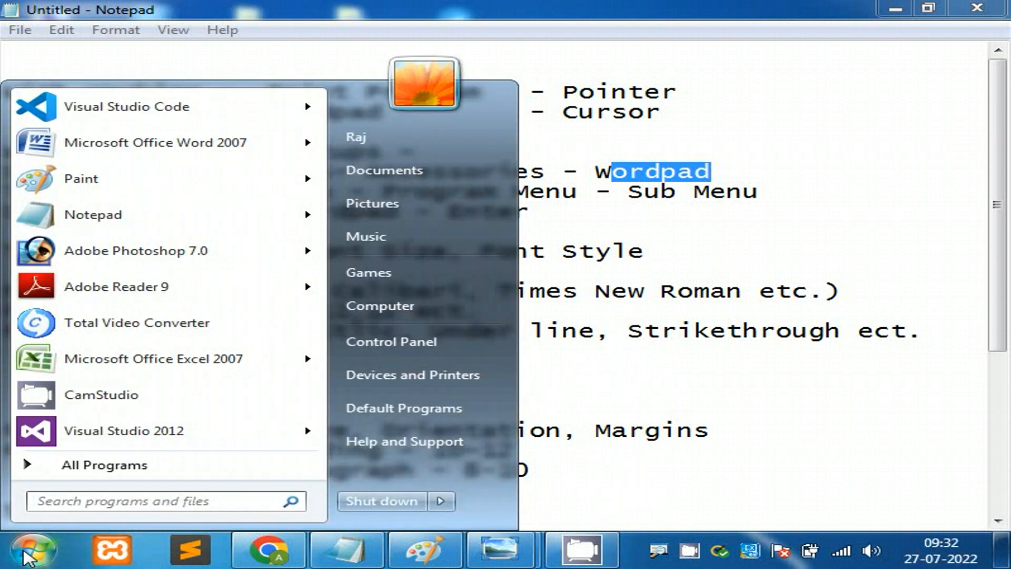
{"action": "left_click", "coordinate": [124, 474]}
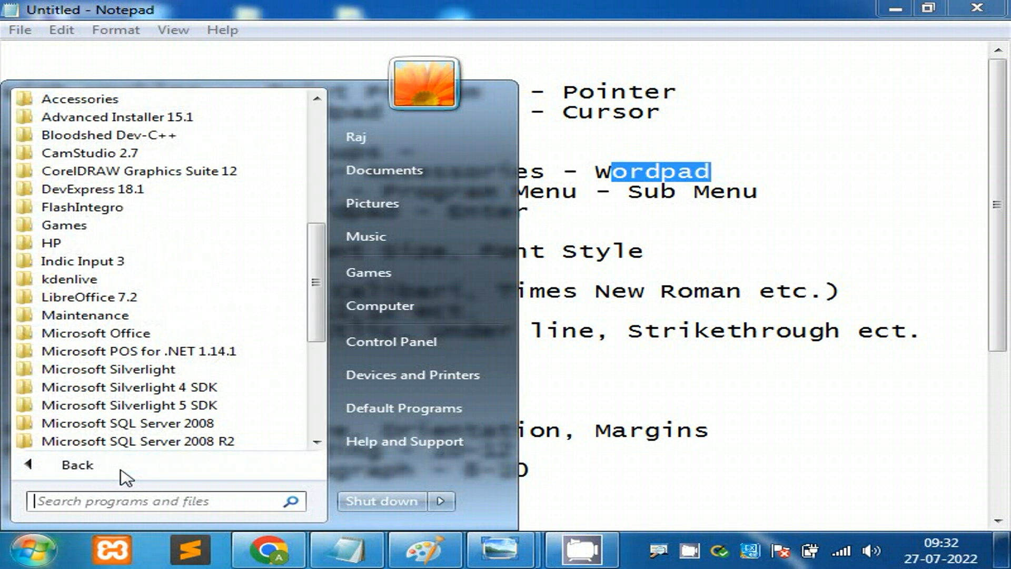
{"action": "left_click", "coordinate": [144, 103]}
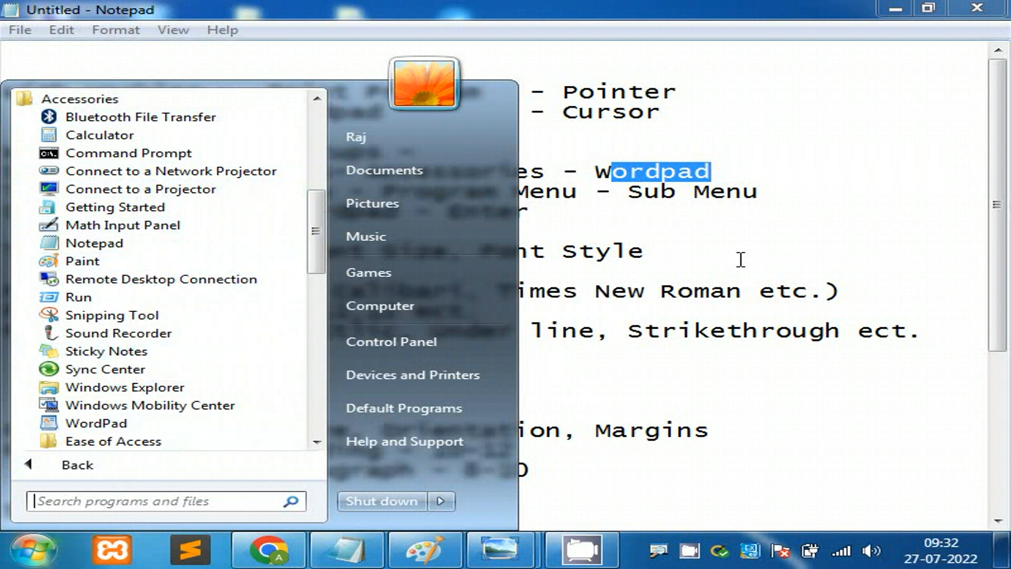
{"action": "left_click", "coordinate": [745, 224]}
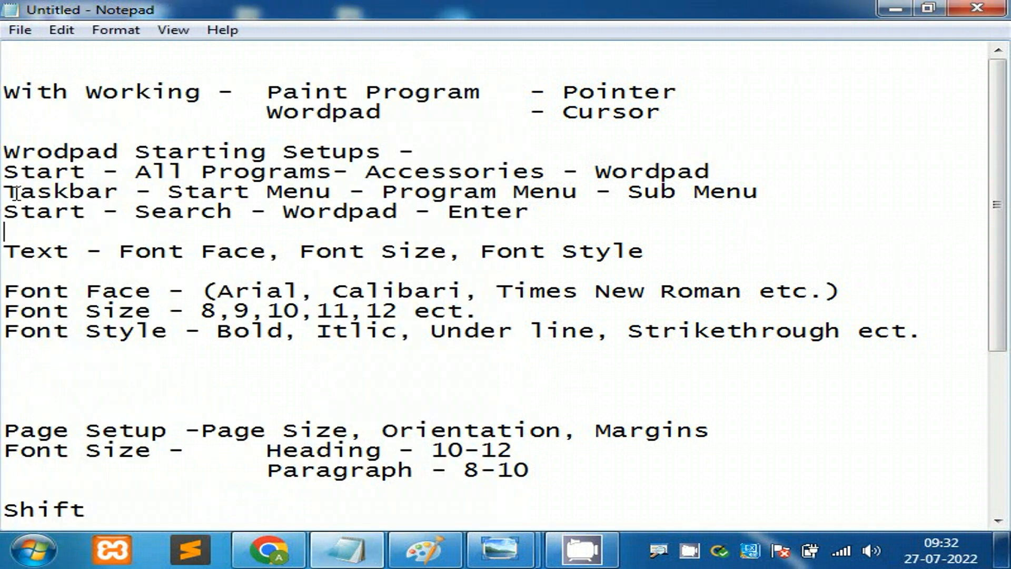
Step: Line up the Start and Taskbar path lines so their dash-separated steps form matching columns
{"action": "left_click_drag", "start_coordinate": [5, 191], "coordinate": [326, 192]}
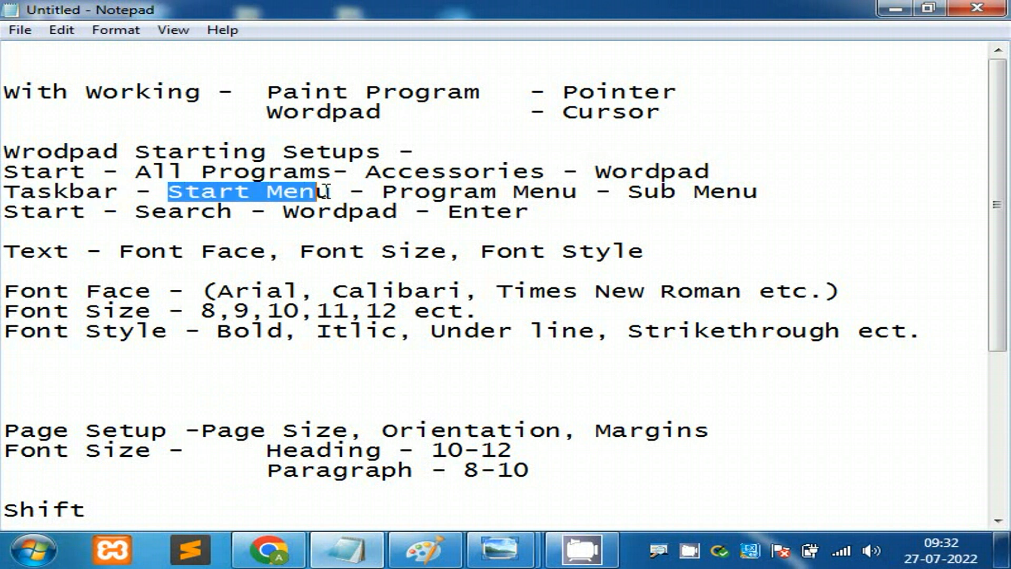
{"action": "left_click", "coordinate": [107, 172]}
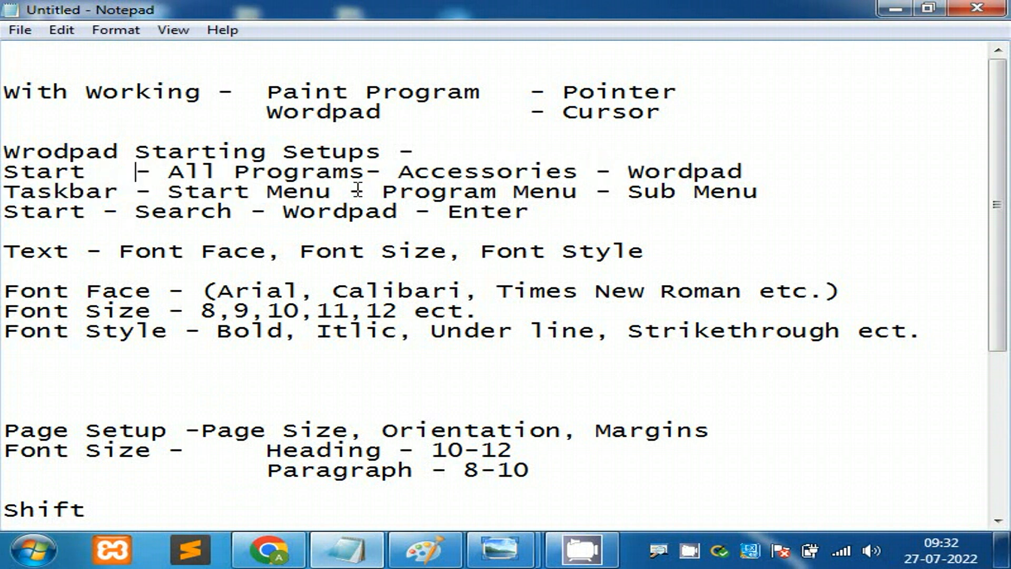
{"action": "left_click", "coordinate": [365, 174]}
{"action": "left_click", "coordinate": [350, 192]}
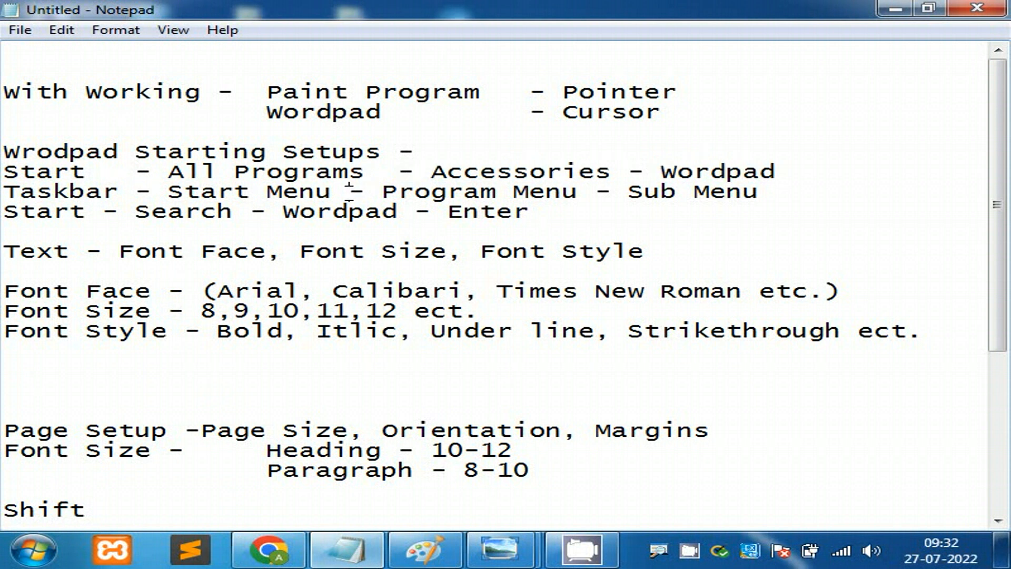
{"action": "left_click_drag", "start_coordinate": [432, 173], "coordinate": [531, 173]}
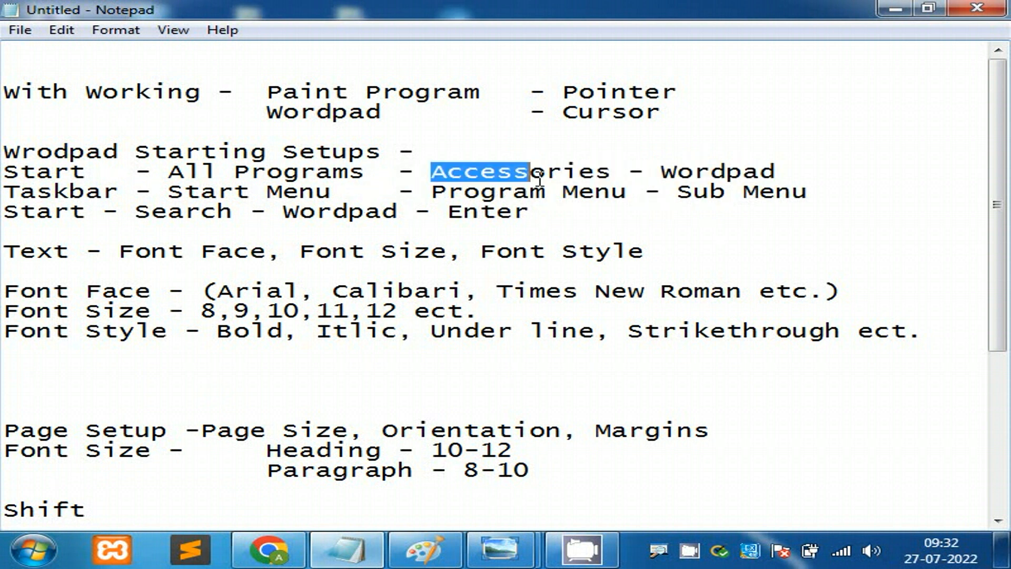
{"action": "left_click_drag", "start_coordinate": [464, 192], "coordinate": [611, 194]}
{"action": "left_click", "coordinate": [629, 171]}
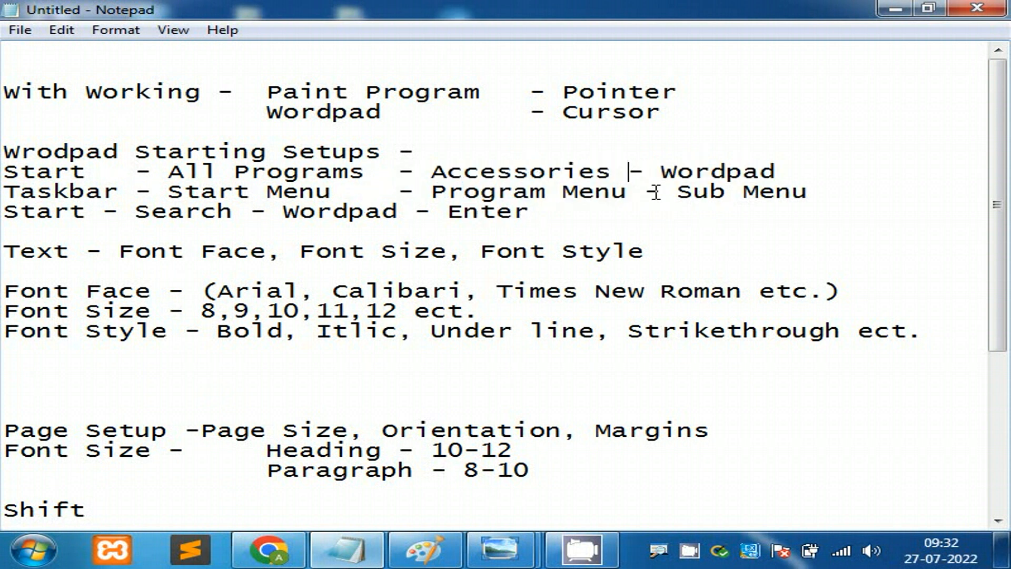
{"action": "left_click", "coordinate": [645, 193]}
{"action": "left_click", "coordinate": [761, 202]}
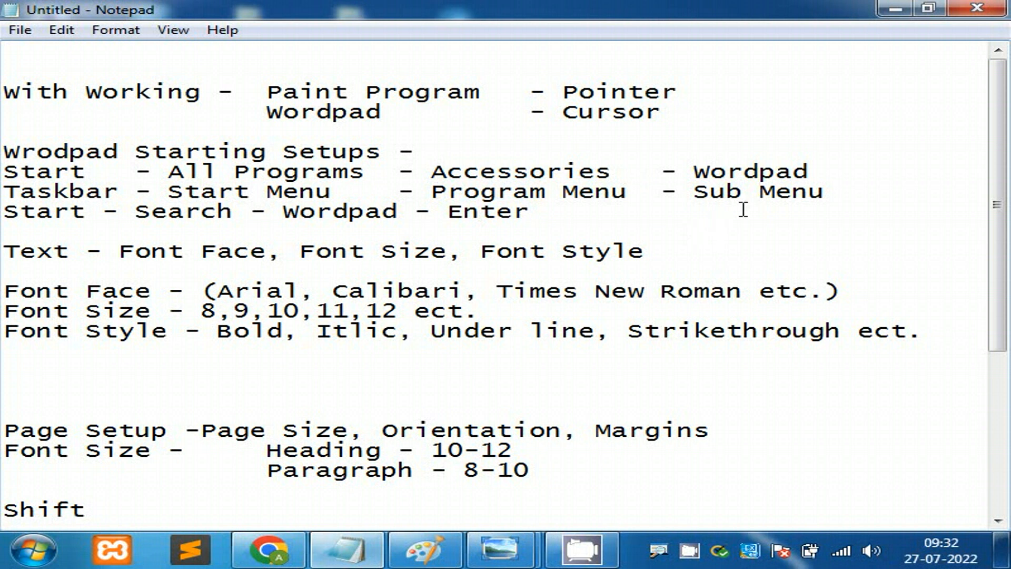
{"action": "left_click_drag", "start_coordinate": [851, 194], "coordinate": [5, 173]}
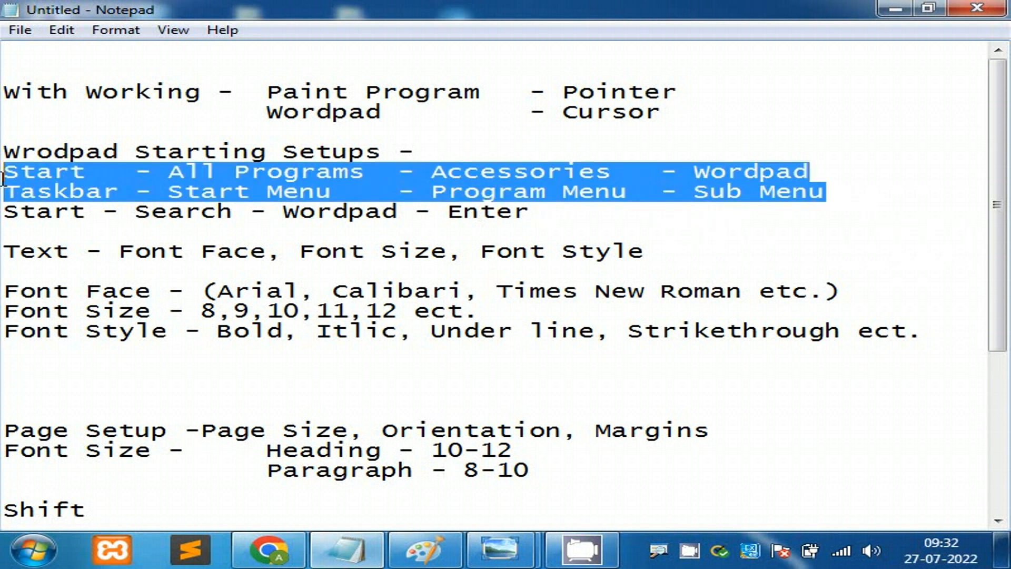
{"action": "left_click", "coordinate": [121, 228]}
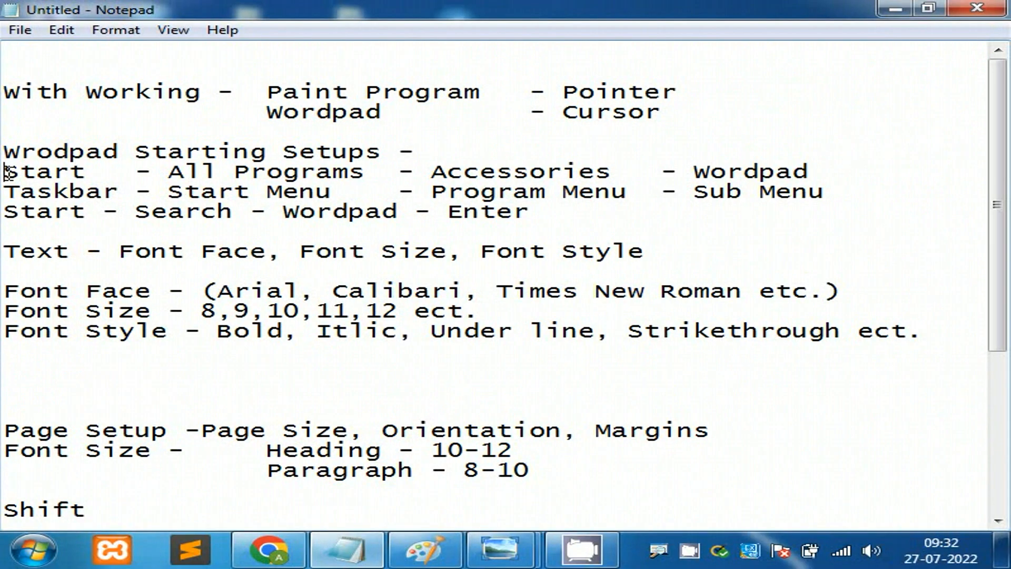
Step: Number the first WordPad launch method line '1st.'
{"action": "type", "text": "1st"}
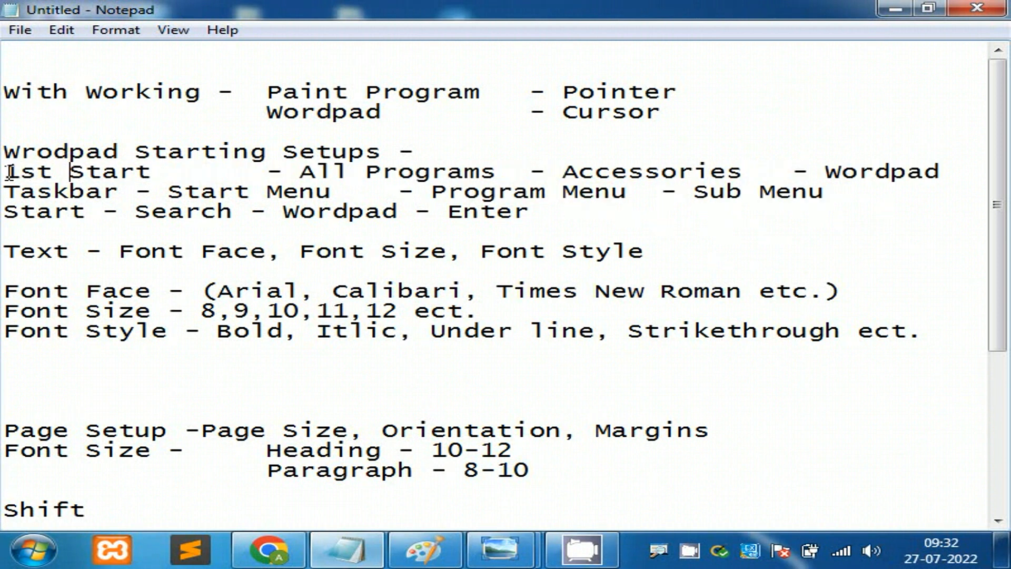
{"action": "key", "text": "BackSpace"}
{"action": "type", "text": "."}
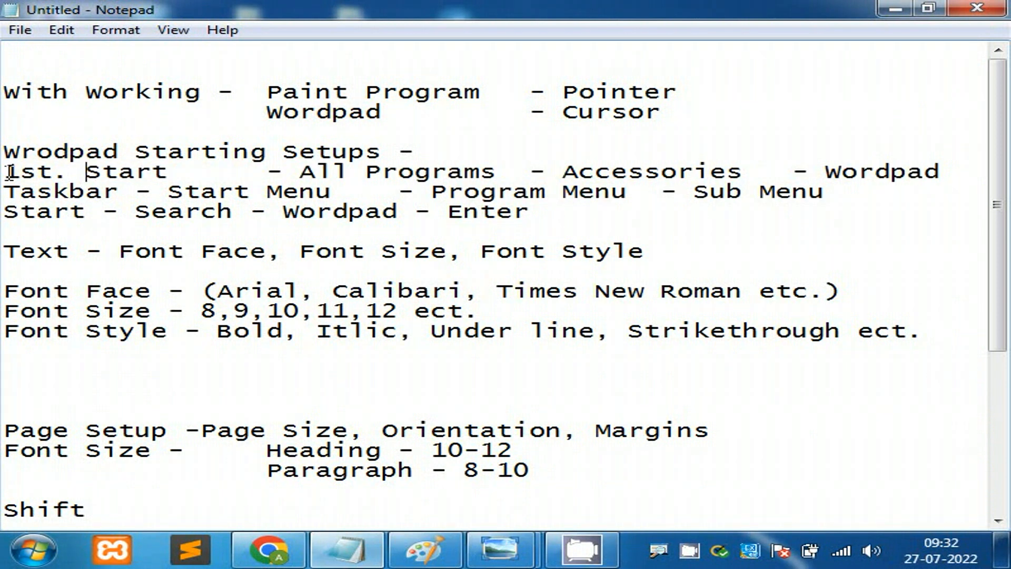
Step: Number the Search line '2nd.' and highlight its Start and Enter steps
{"action": "left_click", "coordinate": [5, 209]}
{"action": "type", "text": "2"}
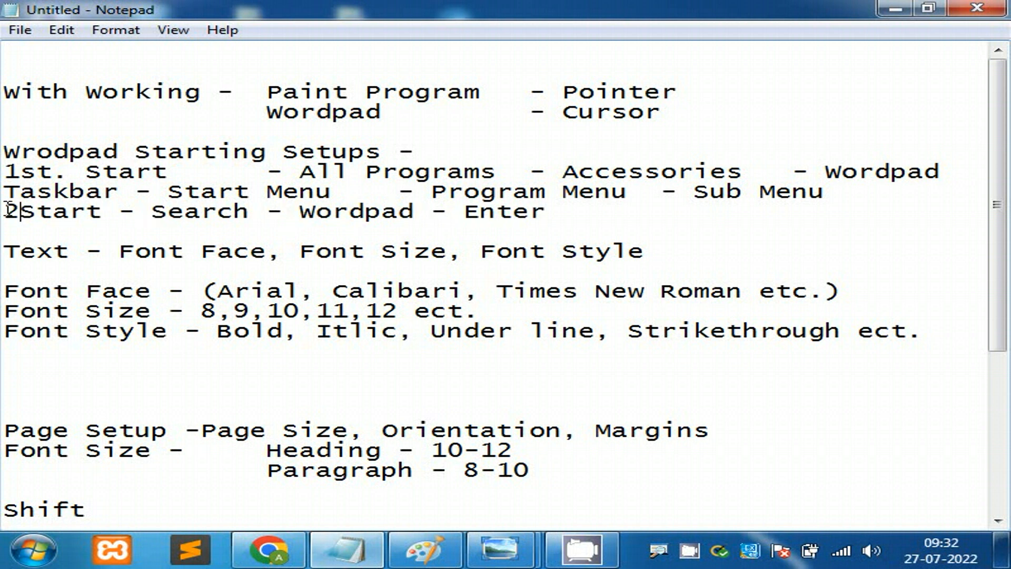
{"action": "type", "text": "nd"}
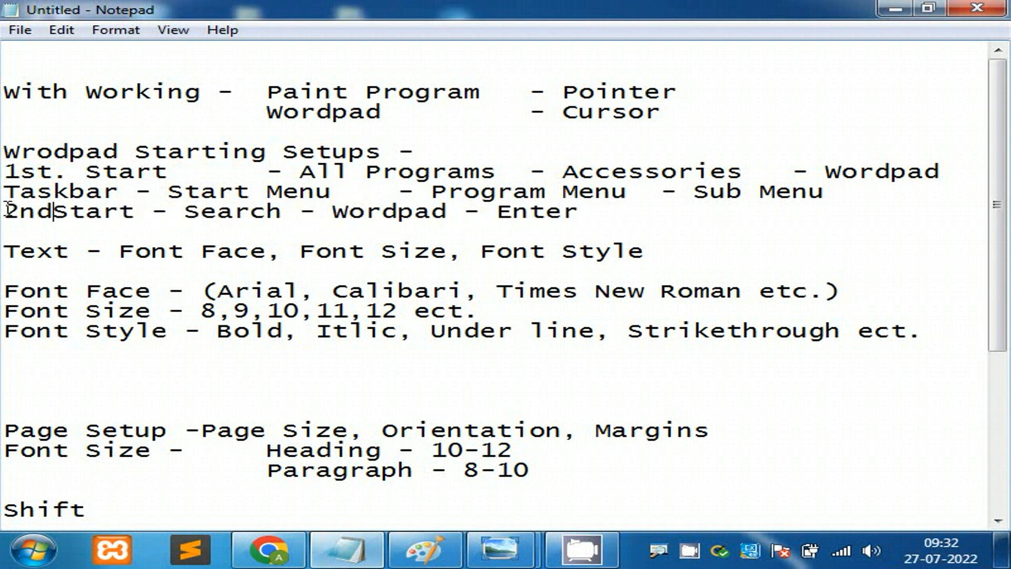
{"action": "key", "text": "BackSpace"}
{"action": "type", "text": "."}
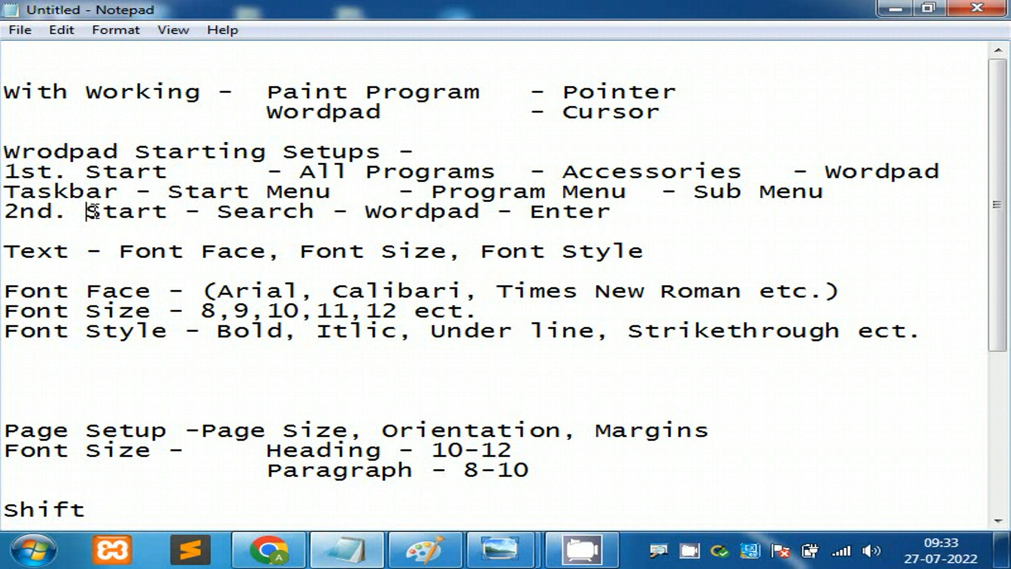
{"action": "left_click_drag", "start_coordinate": [86, 213], "coordinate": [466, 214]}
{"action": "left_click_drag", "start_coordinate": [530, 213], "coordinate": [612, 216]}
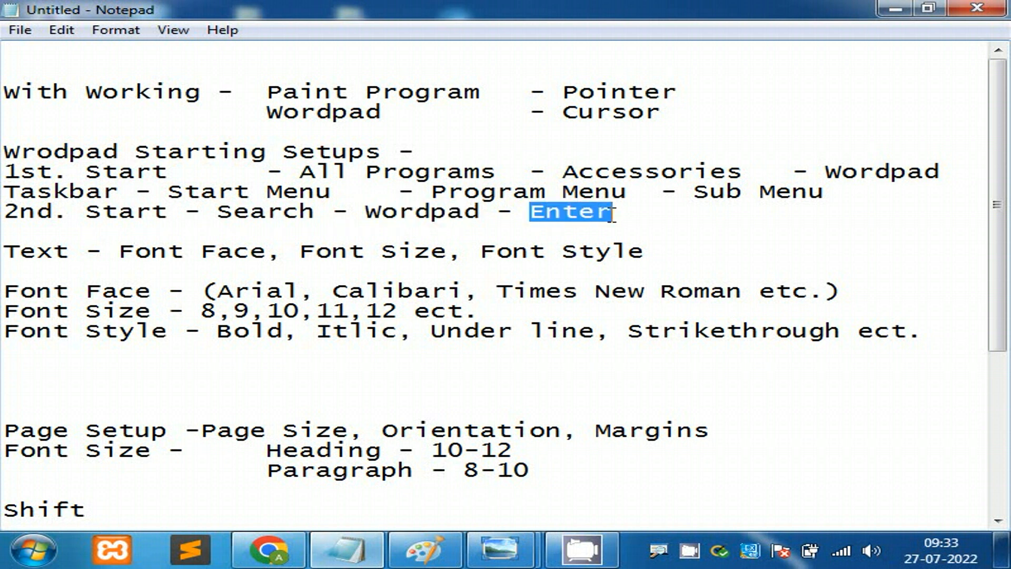
{"action": "left_click", "coordinate": [33, 550]}
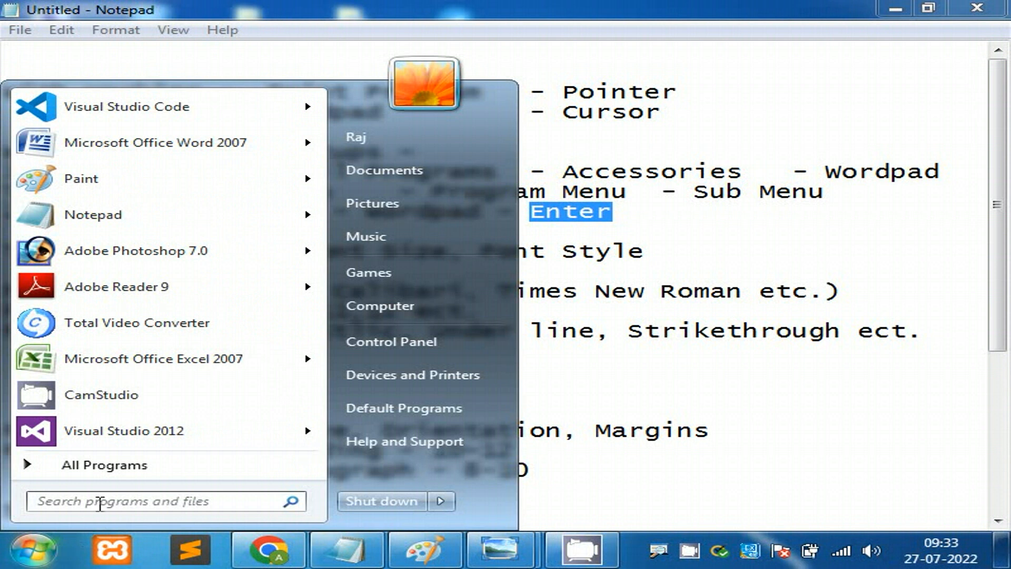
{"action": "left_click", "coordinate": [100, 502]}
{"action": "type", "text": "w"}
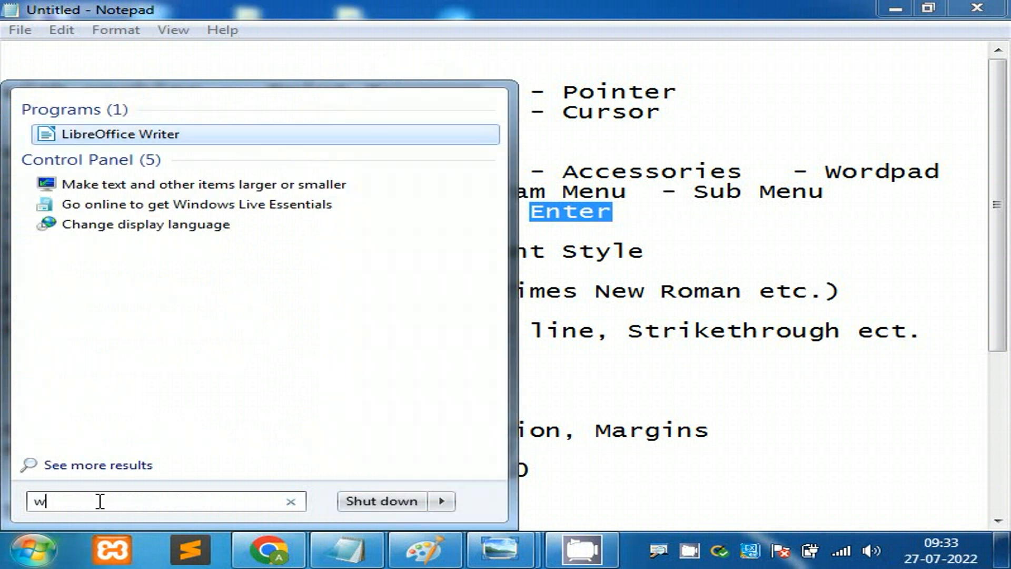
{"action": "type", "text": "ordpad"}
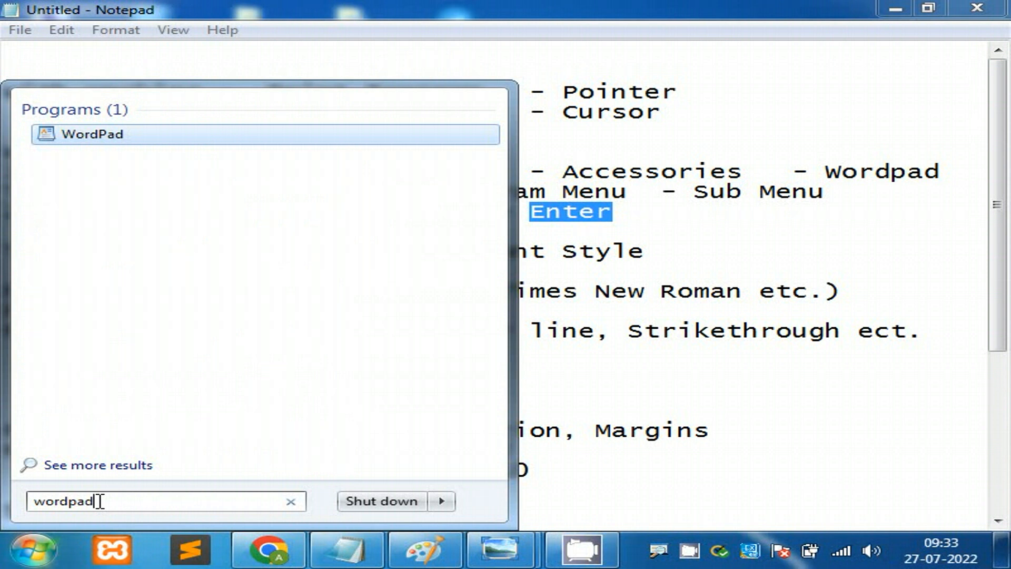
{"action": "key", "text": "Return"}
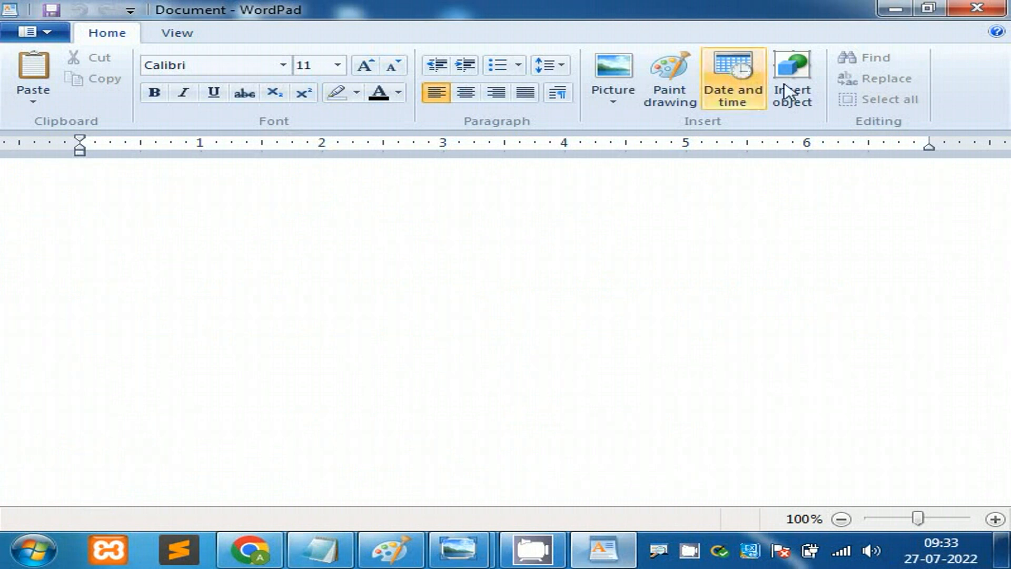
{"action": "left_click", "coordinate": [977, 9]}
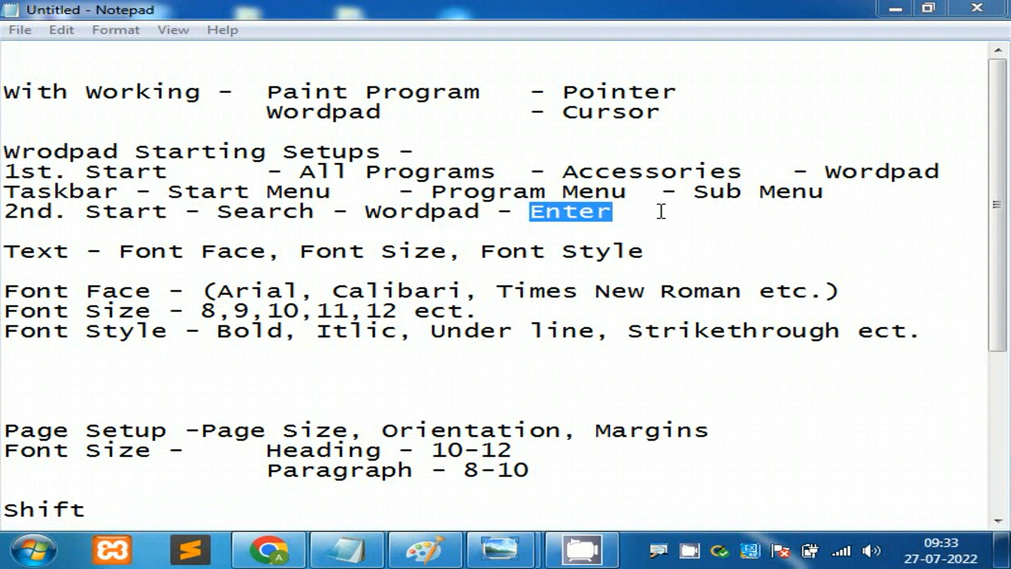
{"action": "left_click_drag", "start_coordinate": [642, 213], "coordinate": [3, 157]}
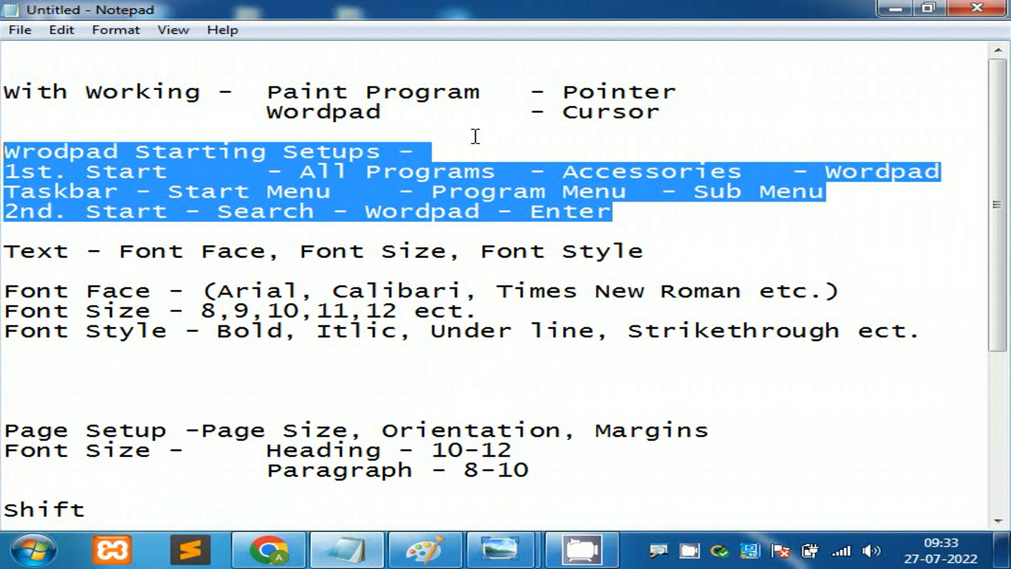
{"action": "left_click_drag", "start_coordinate": [403, 113], "coordinate": [3, 94]}
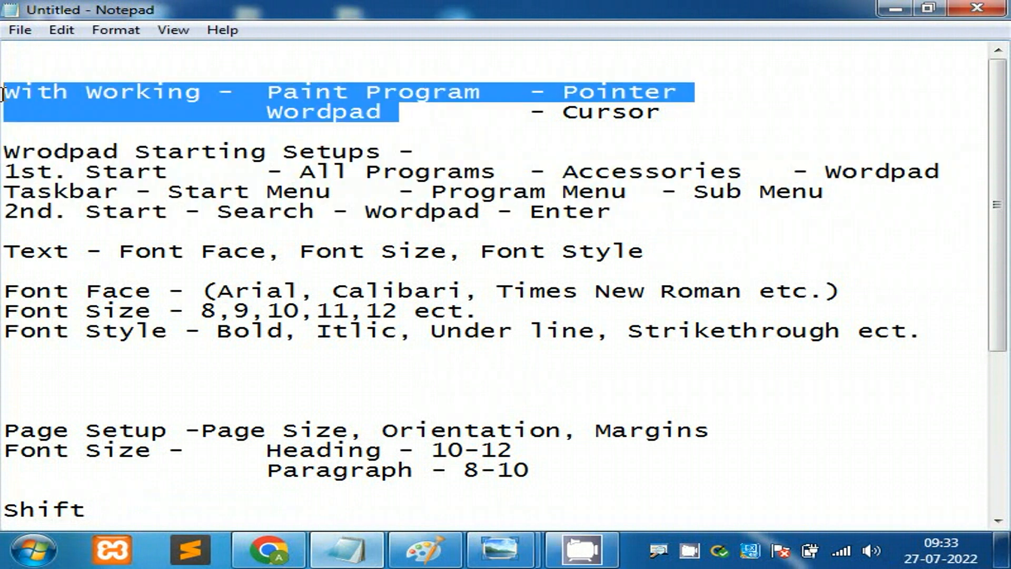
{"action": "left_click", "coordinate": [727, 134]}
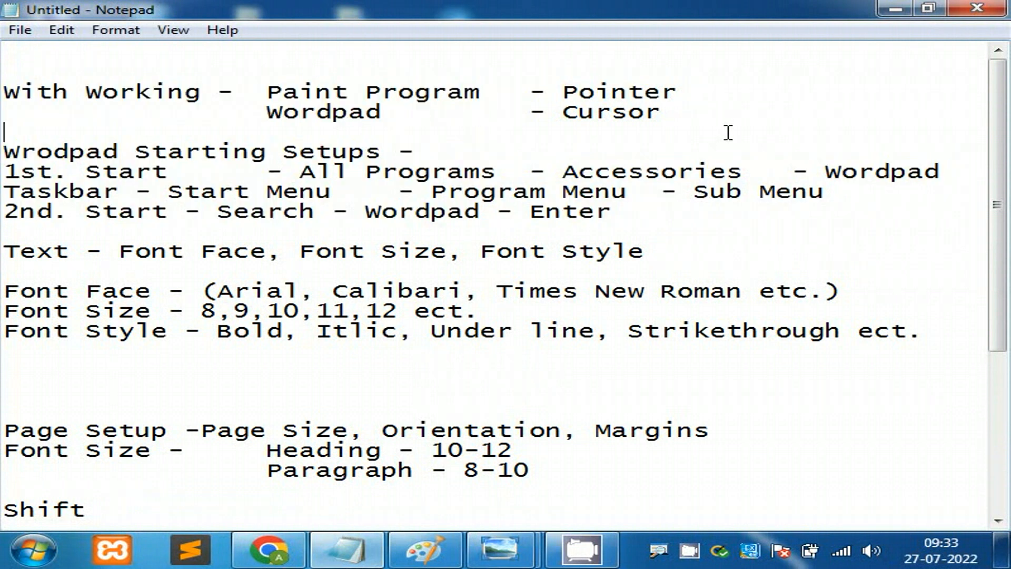
{"action": "left_click_drag", "start_coordinate": [563, 93], "coordinate": [684, 90]}
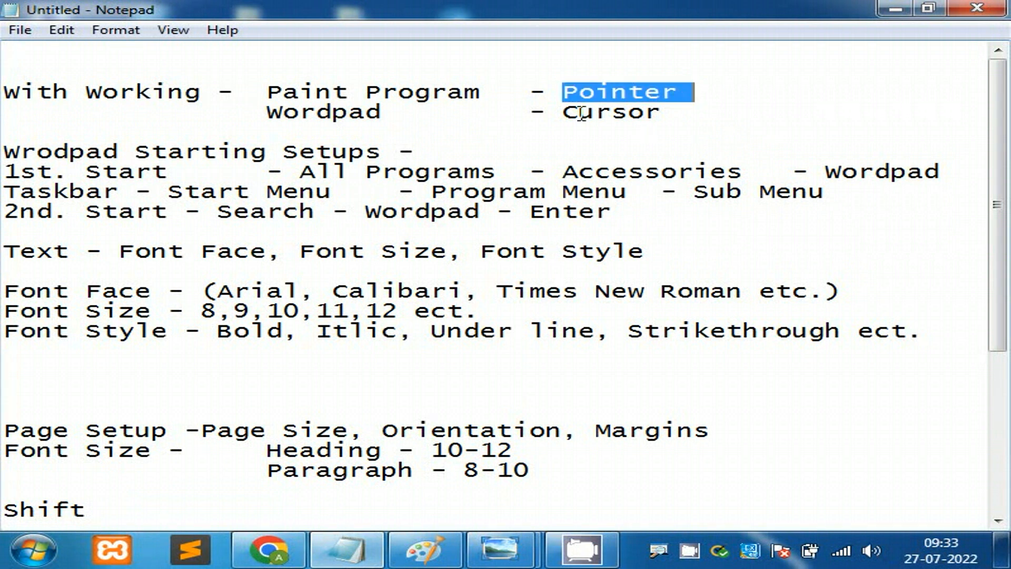
{"action": "left_click_drag", "start_coordinate": [562, 112], "coordinate": [668, 113]}
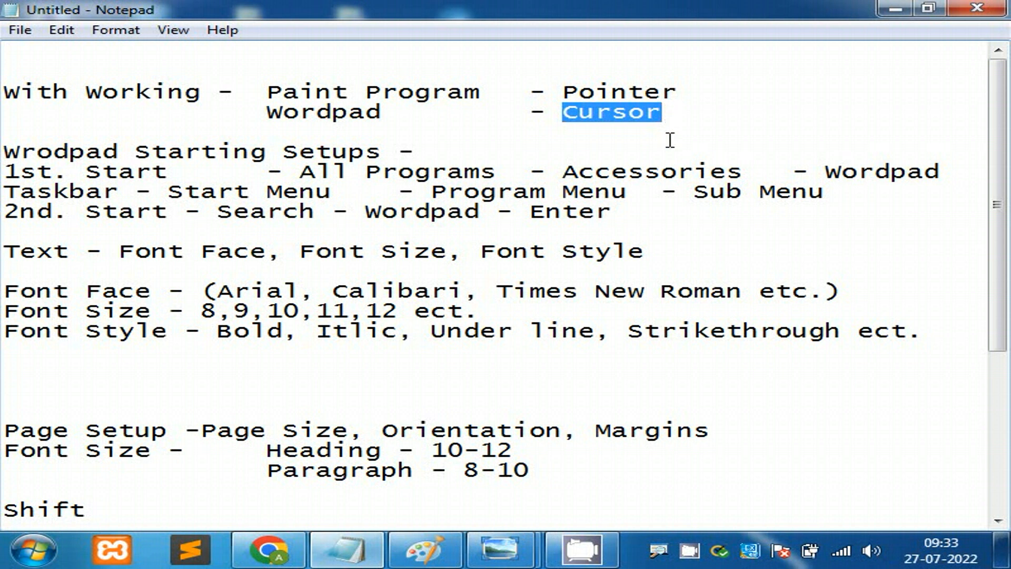
{"action": "left_click_drag", "start_coordinate": [615, 212], "coordinate": [7, 151]}
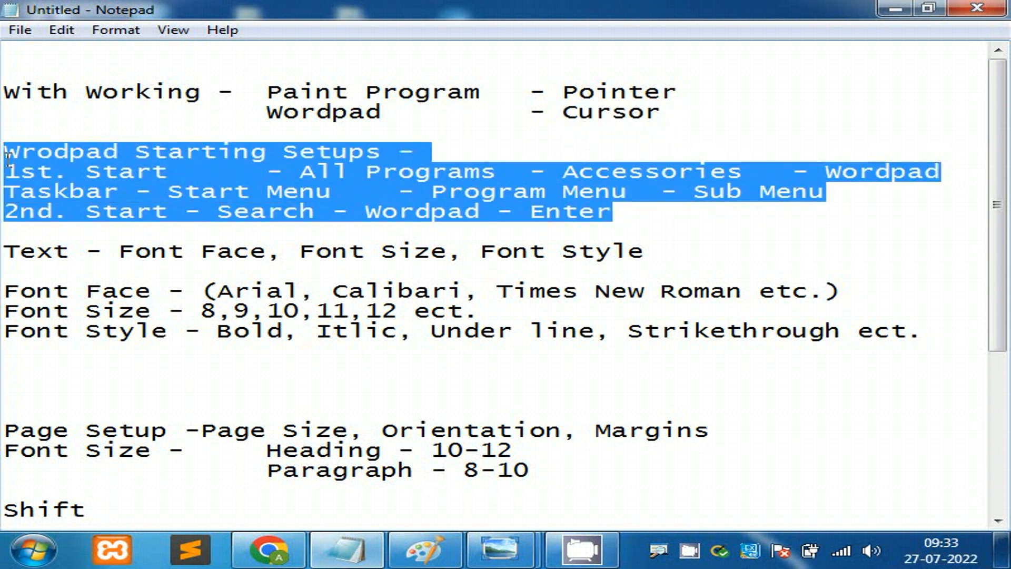
{"action": "left_click_drag", "start_coordinate": [939, 335], "coordinate": [3, 255]}
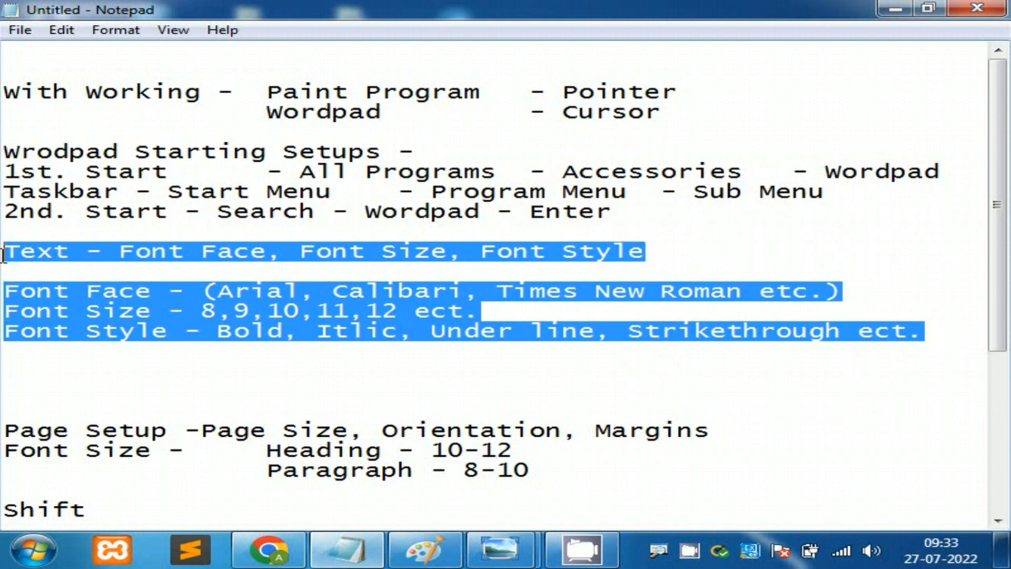
{"action": "left_click", "coordinate": [775, 229]}
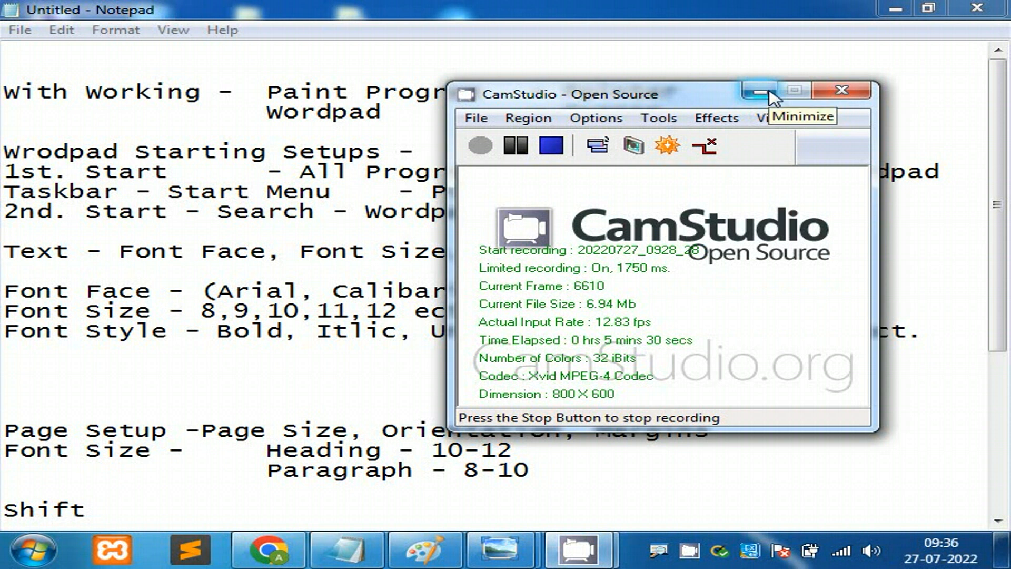
Step: Minimize CamStudio and bring the Photo Viewer image of the handwritten CREATIVE list forward
{"action": "left_click", "coordinate": [760, 93]}
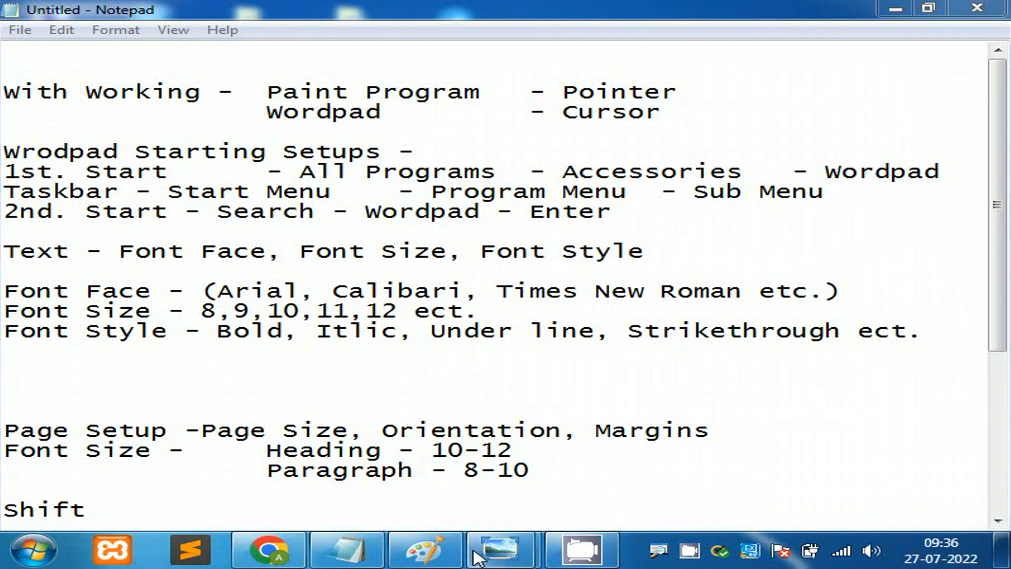
{"action": "mouse_move", "coordinate": [495, 549]}
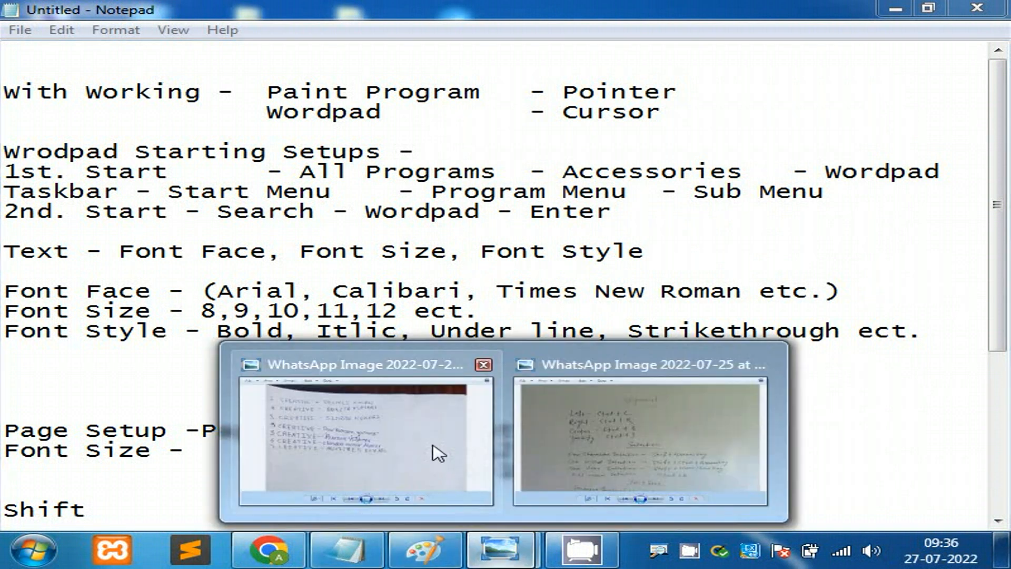
{"action": "left_click", "coordinate": [420, 449]}
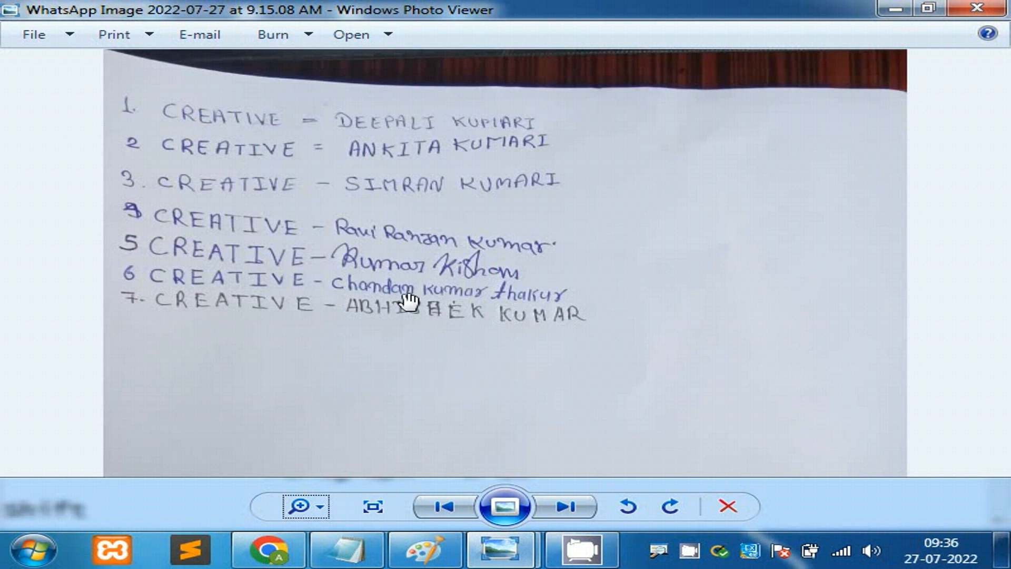
Step: Pan to the lower list lines, draw a red ZoomIt stroke, then undo it and exit drawing
{"action": "left_click_drag", "start_coordinate": [473, 294], "coordinate": [474, 207]}
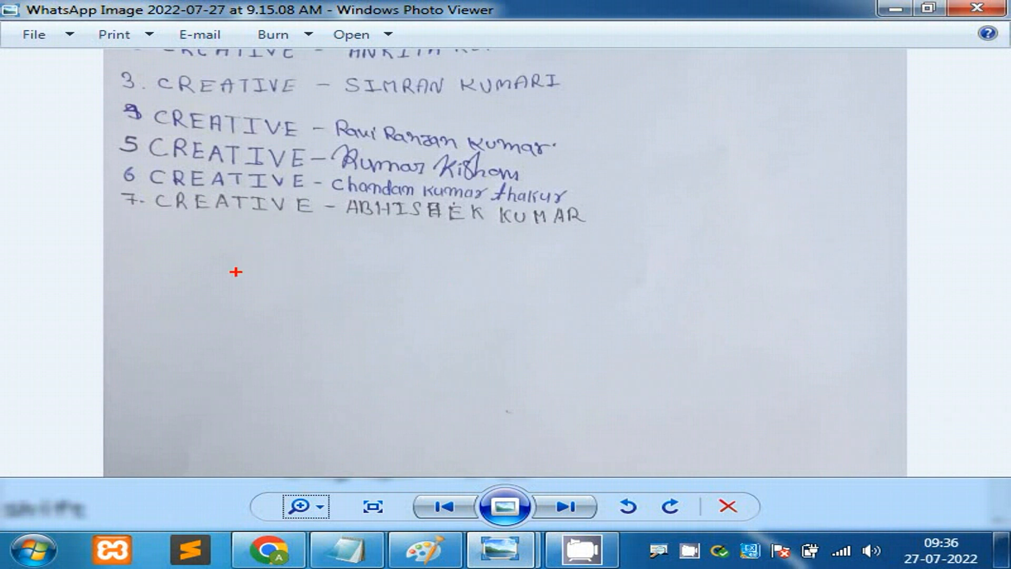
{"action": "mouse_move", "coordinate": [210, 265]}
{"action": "left_mouse_down"}
{"action": "mouse_move", "coordinate": [212, 302]}
{"action": "mouse_move", "coordinate": [255, 284]}
{"action": "mouse_move", "coordinate": [299, 245]}
{"action": "mouse_move", "coordinate": [330, 287]}
{"action": "left_mouse_up"}
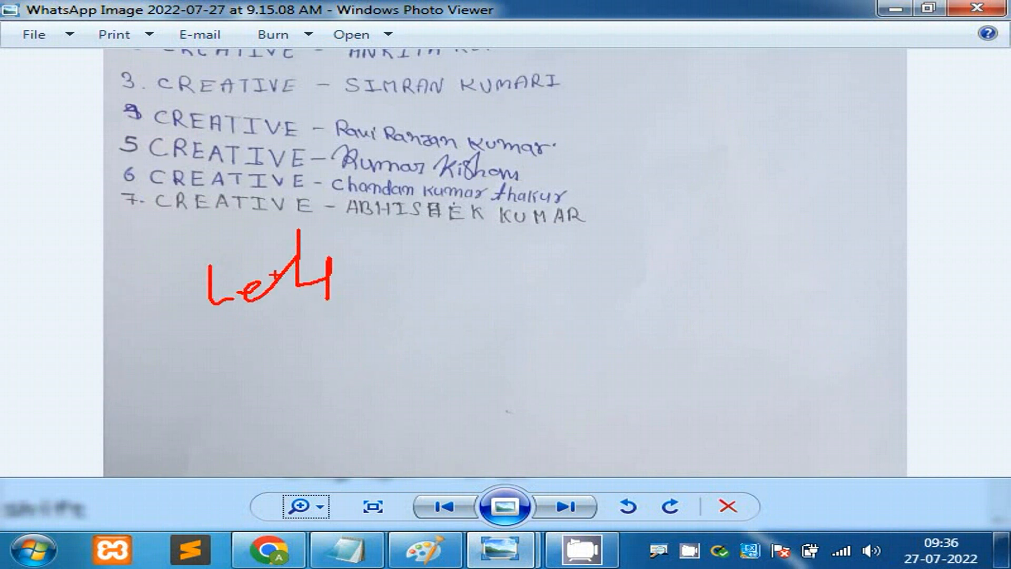
{"action": "key", "text": "ctrl+z"}
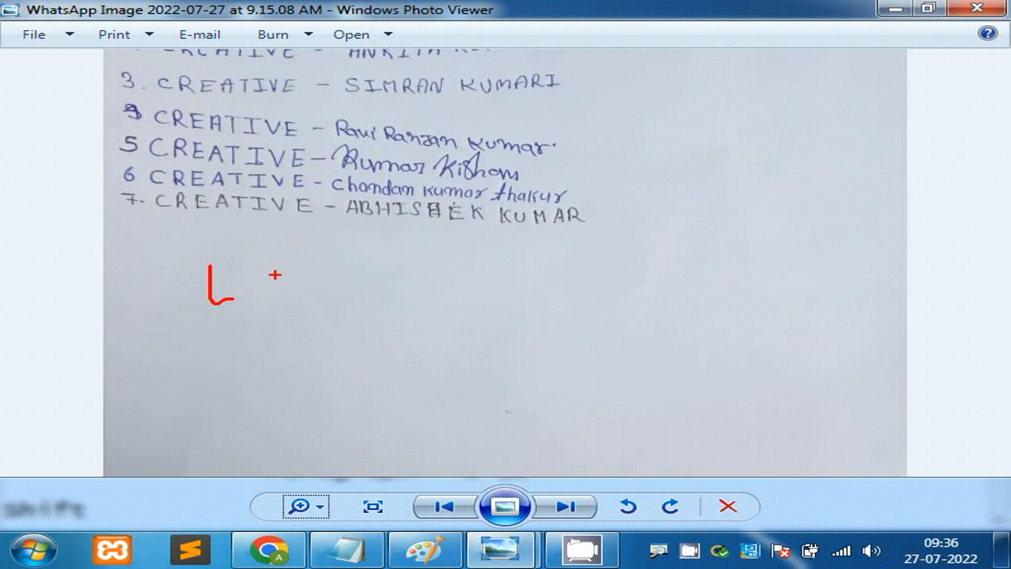
{"action": "key", "text": "Escape"}
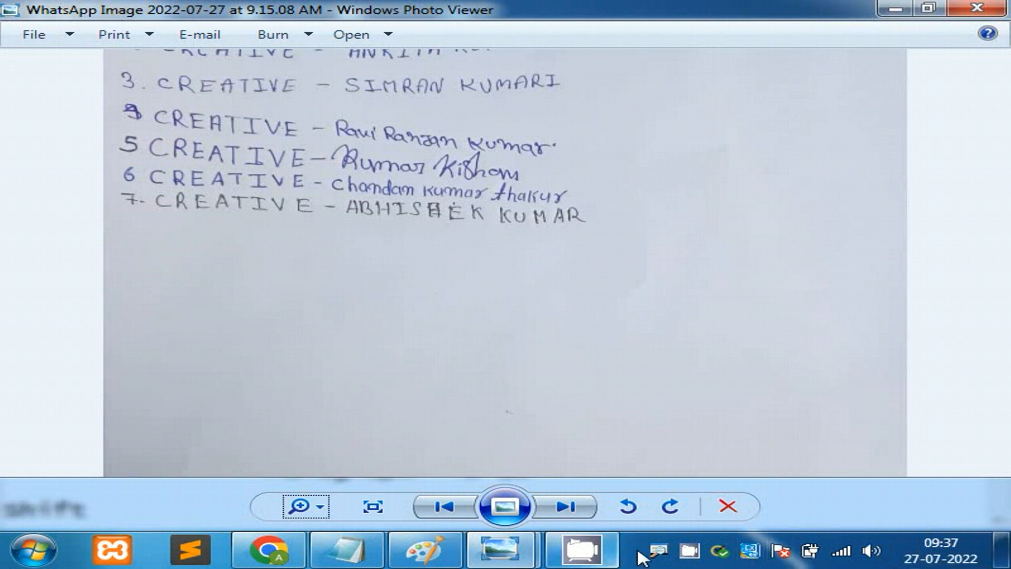
{"action": "right_click", "coordinate": [658, 551]}
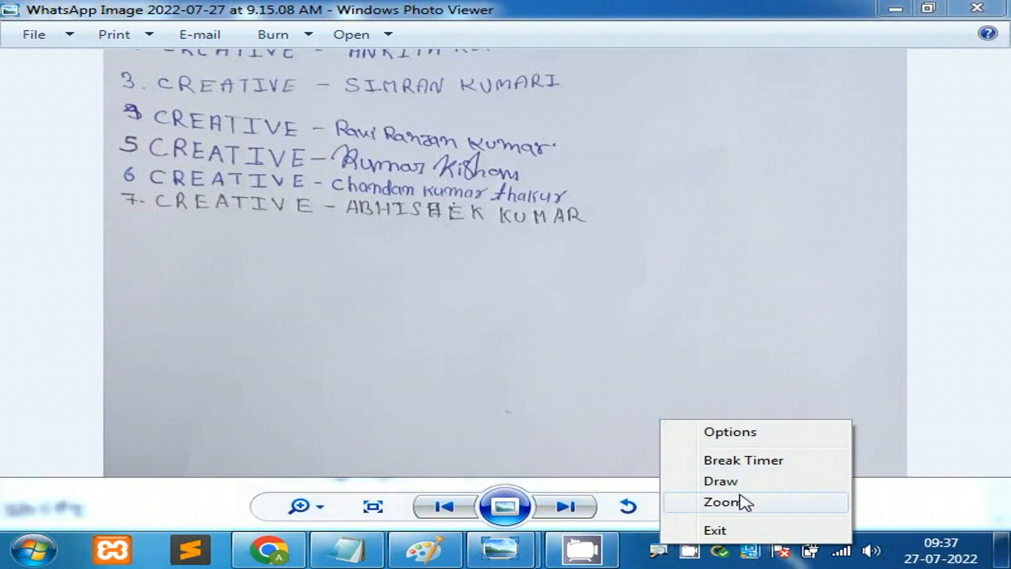
{"action": "left_click", "coordinate": [744, 441]}
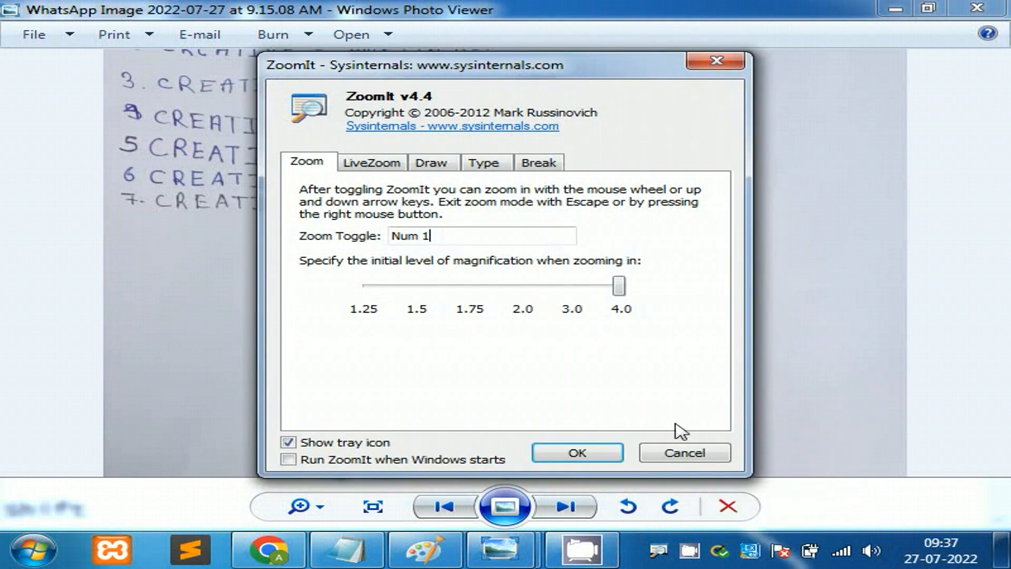
{"action": "left_click", "coordinate": [490, 164]}
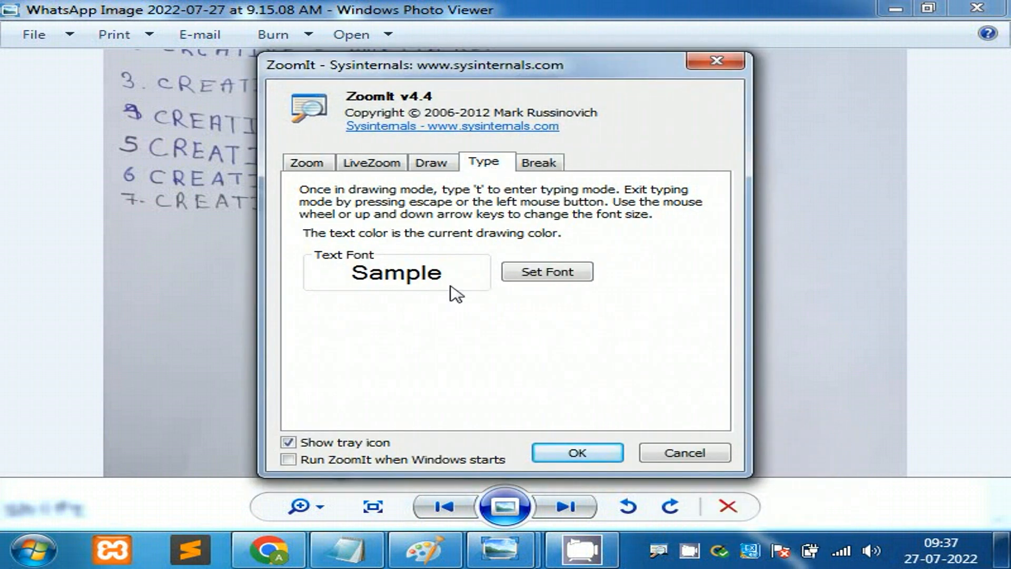
{"action": "left_click", "coordinate": [577, 453]}
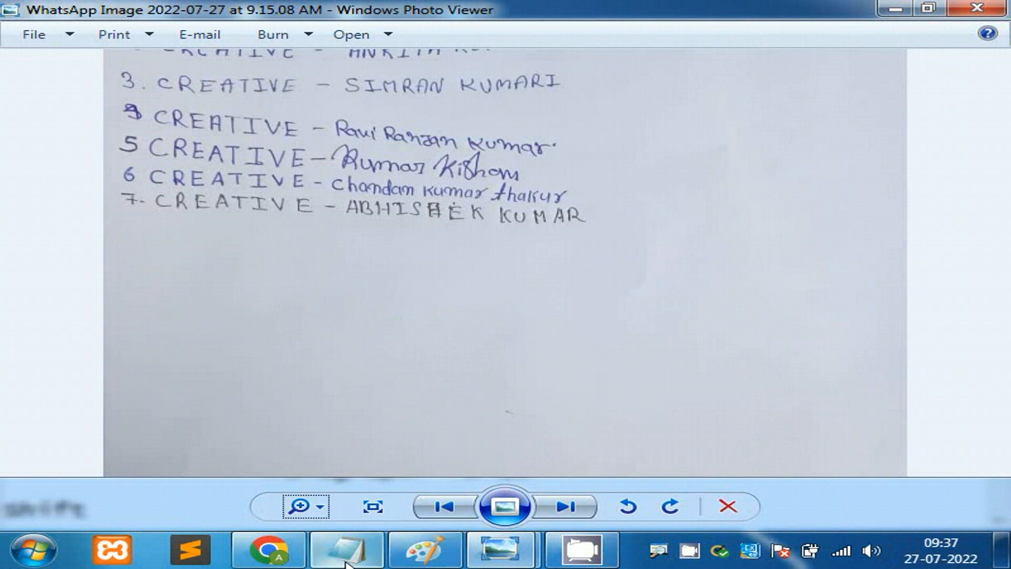
Step: Start a new Notepad note over the photo and type 'Letter - a to z'
{"action": "left_click", "coordinate": [50, 561]}
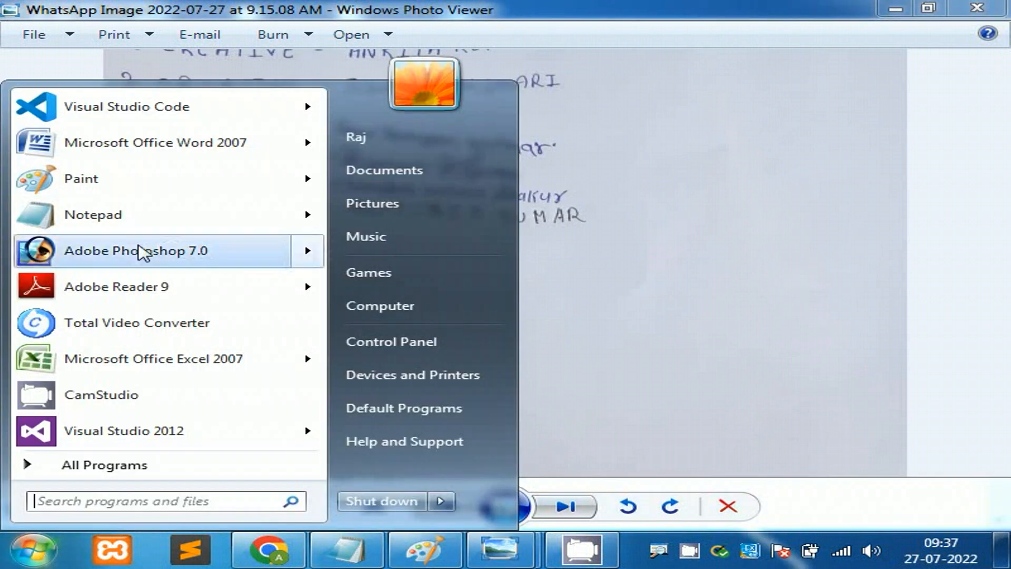
{"action": "left_click", "coordinate": [145, 216]}
{"action": "left_click_drag", "start_coordinate": [613, 315], "coordinate": [386, 252]}
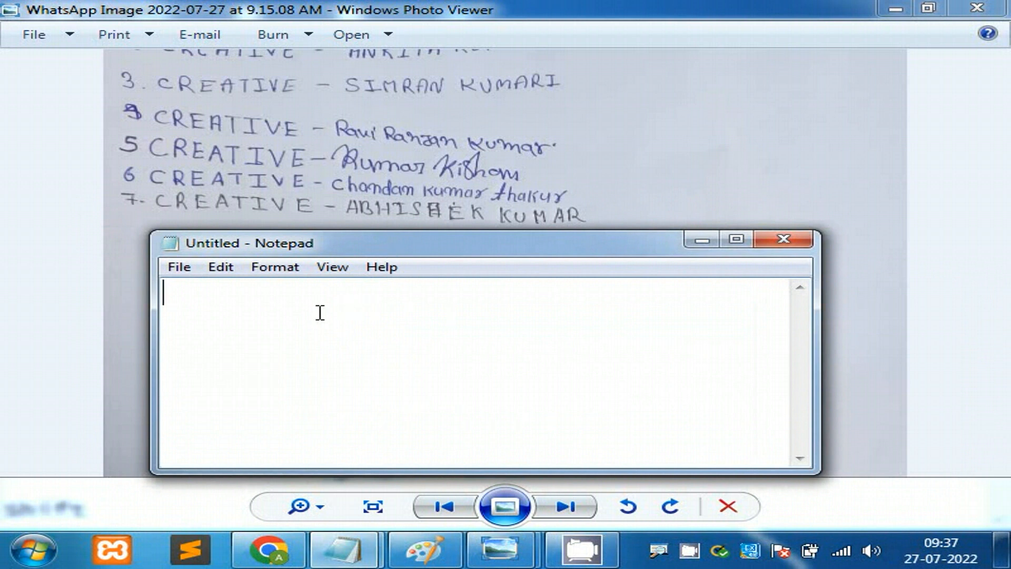
{"action": "type", "text": "Lette"}
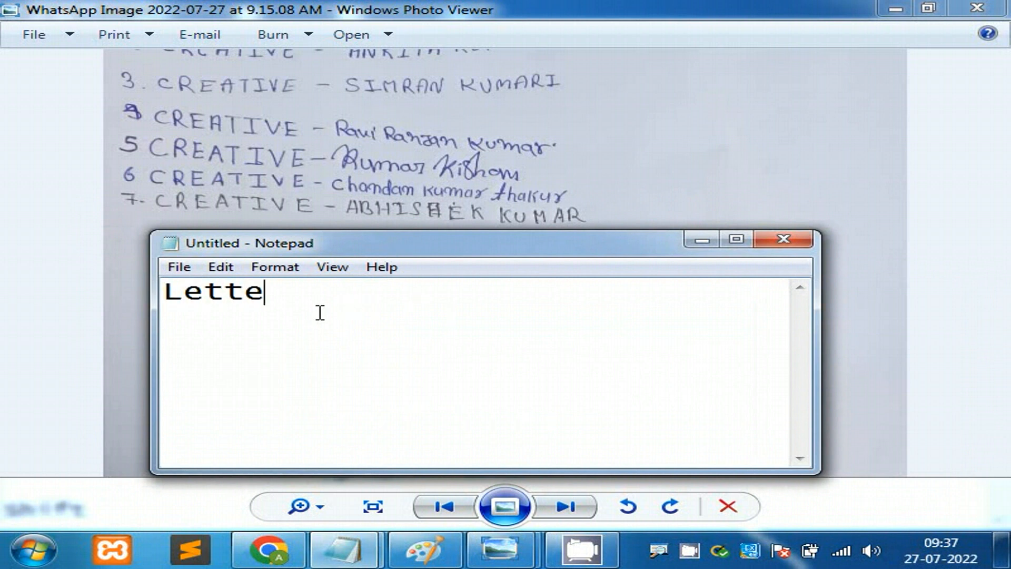
{"action": "type", "text": "r - a to"}
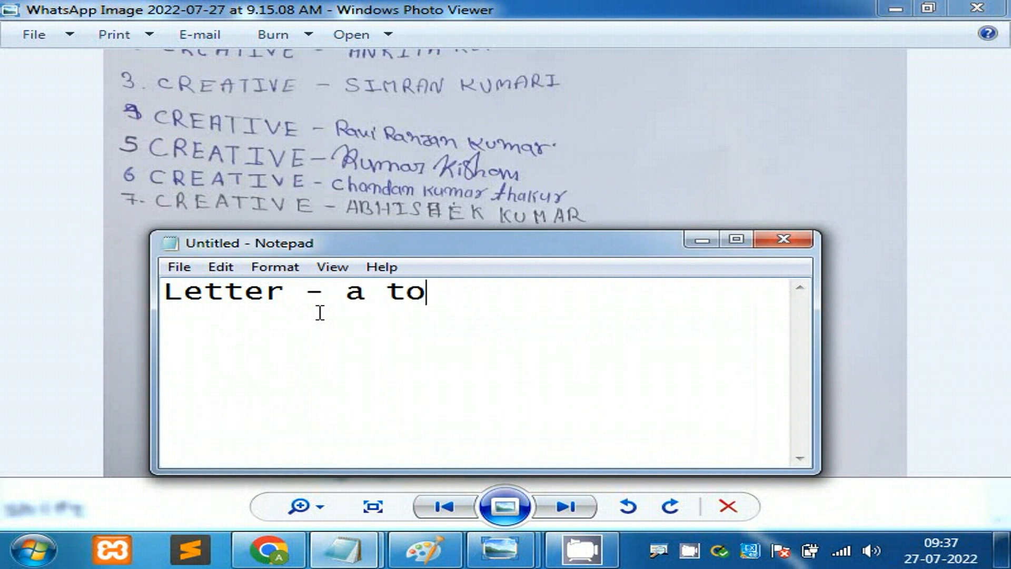
{"action": "type", "text": "z"}
Step: Check the photo's top lines, then add the line 'Number - 0 - 9' to the note
{"action": "left_click_drag", "start_coordinate": [296, 92], "coordinate": [295, 141]}
{"action": "mouse_move", "coordinate": [342, 550]}
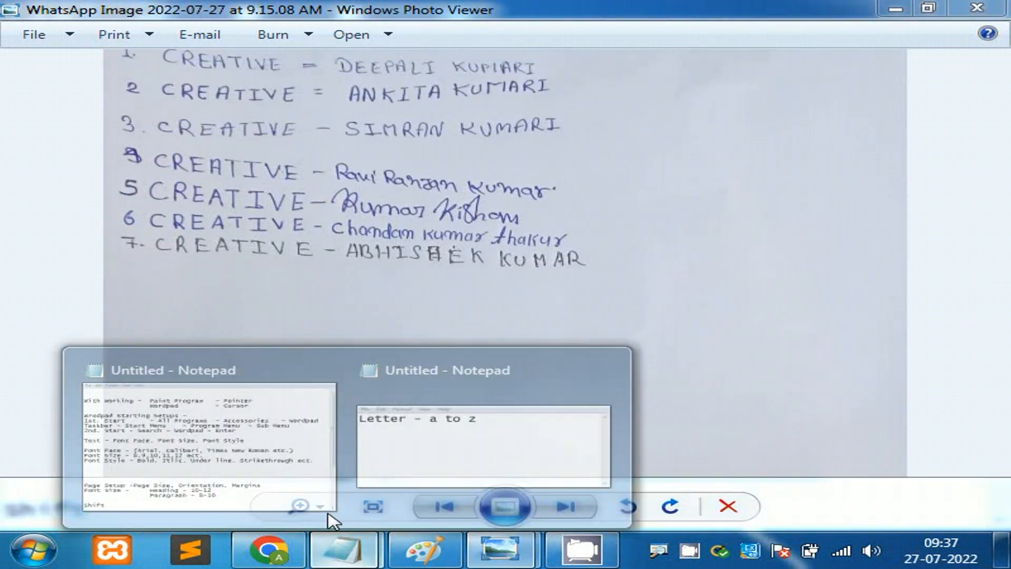
{"action": "left_click", "coordinate": [457, 459]}
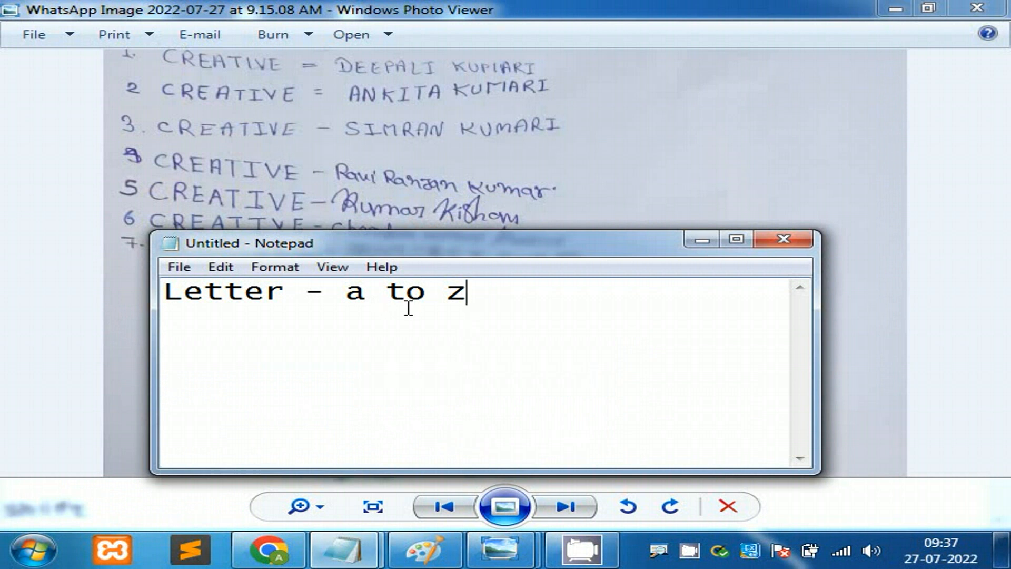
{"action": "key", "text": "Return"}
{"action": "type", "text": "Nu"}
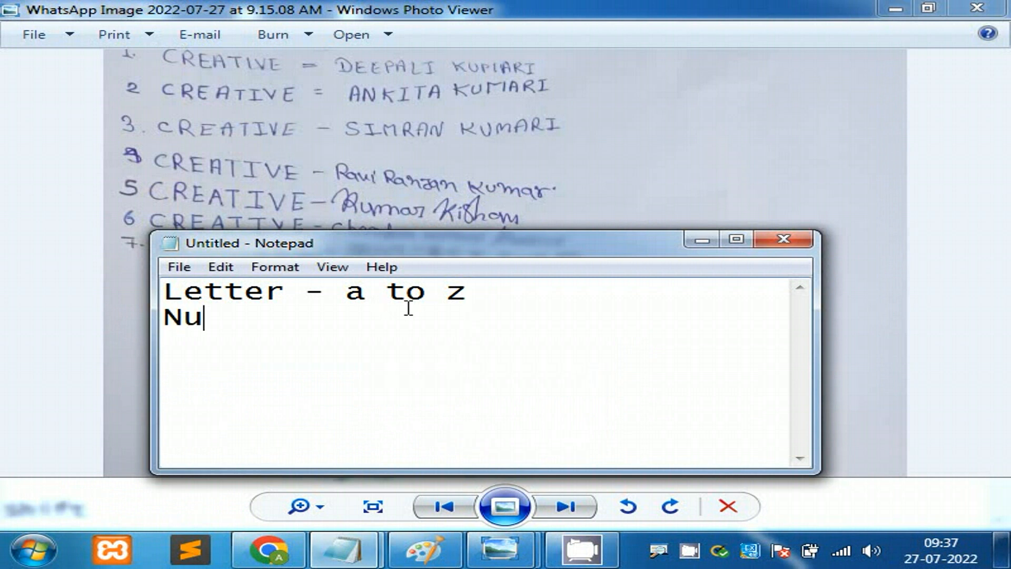
{"action": "type", "text": "mber - "}
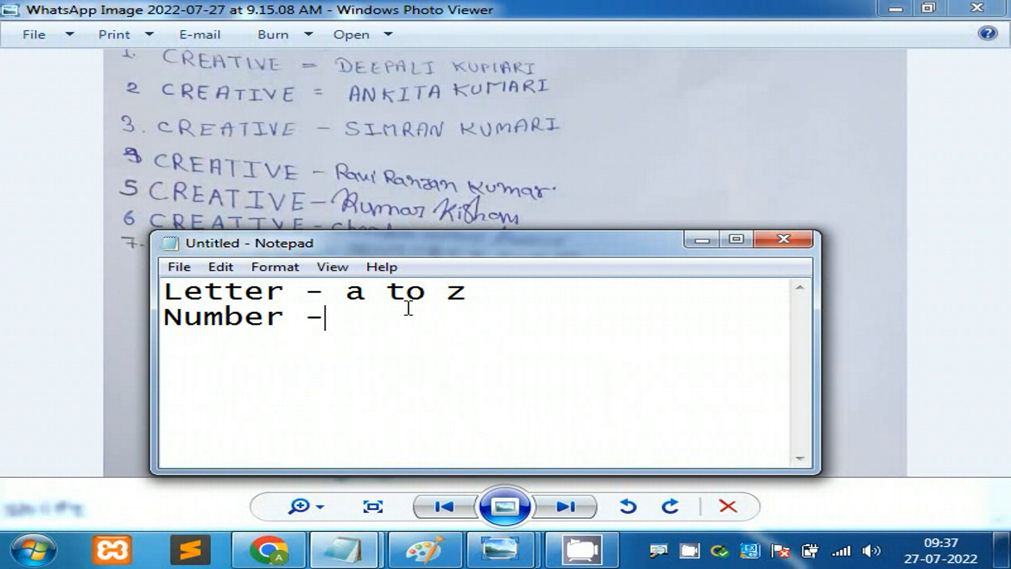
{"action": "type", "text": "0- 9"}
{"action": "key", "text": "Left"}
{"action": "key", "text": "Left"}
{"action": "key", "text": "Left"}
{"action": "left_click", "coordinate": [461, 311]}
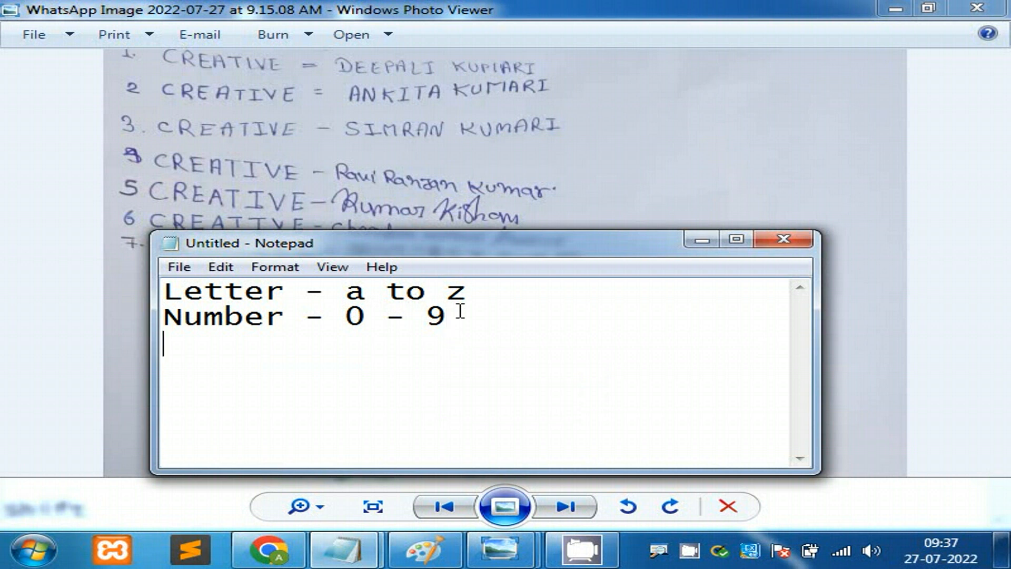
Step: Add a third line 'Special Symbles - (),@ # $ % ect', correcting typos along the way
{"action": "key", "text": "Return"}
{"action": "type", "text": "Special Sy"}
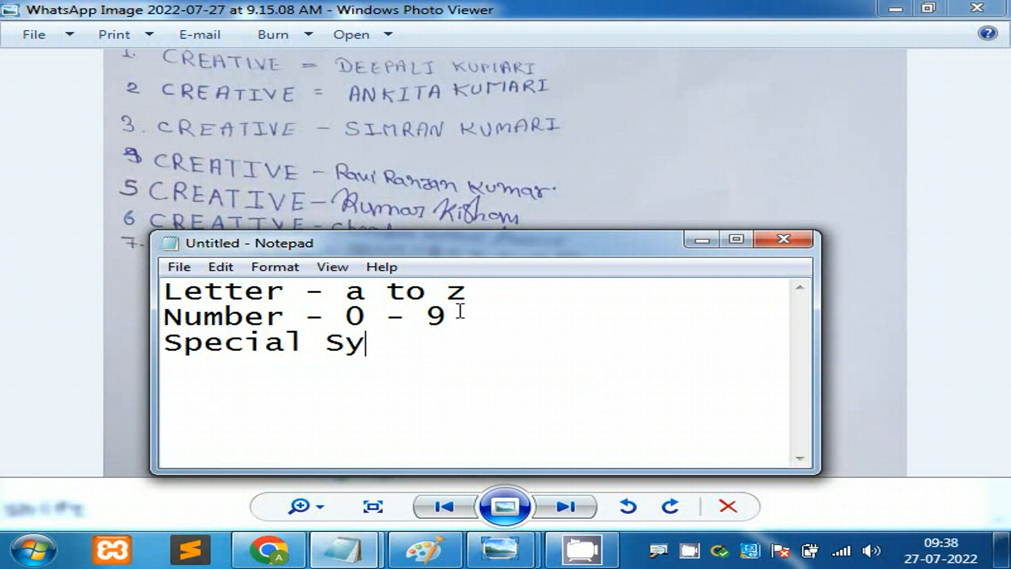
{"action": "type", "text": "m"}
{"action": "key", "text": "BackSpace"}
{"action": "key", "text": "BackSpace"}
{"action": "type", "text": "ymbles "}
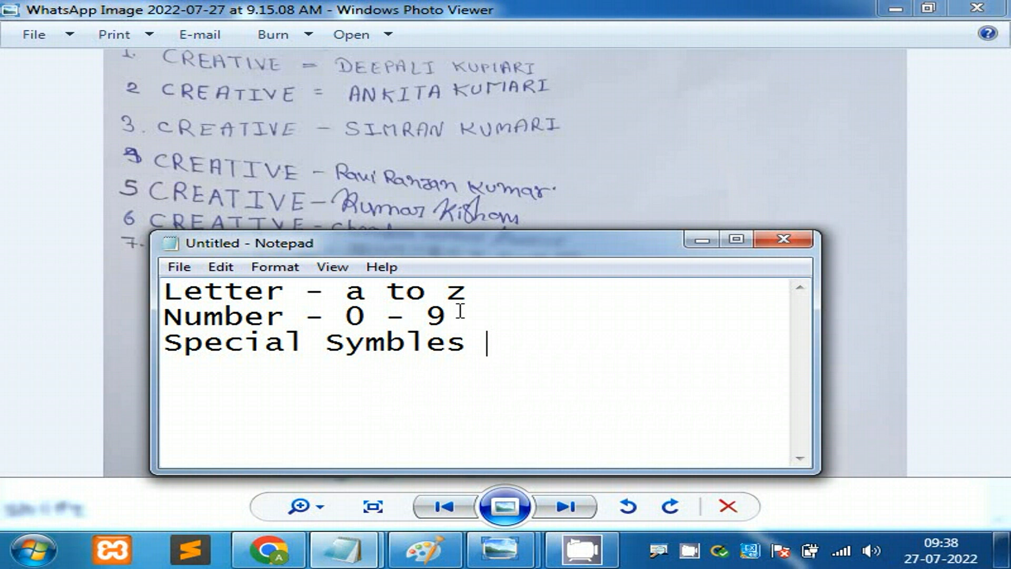
{"action": "type", "text": "- (),"}
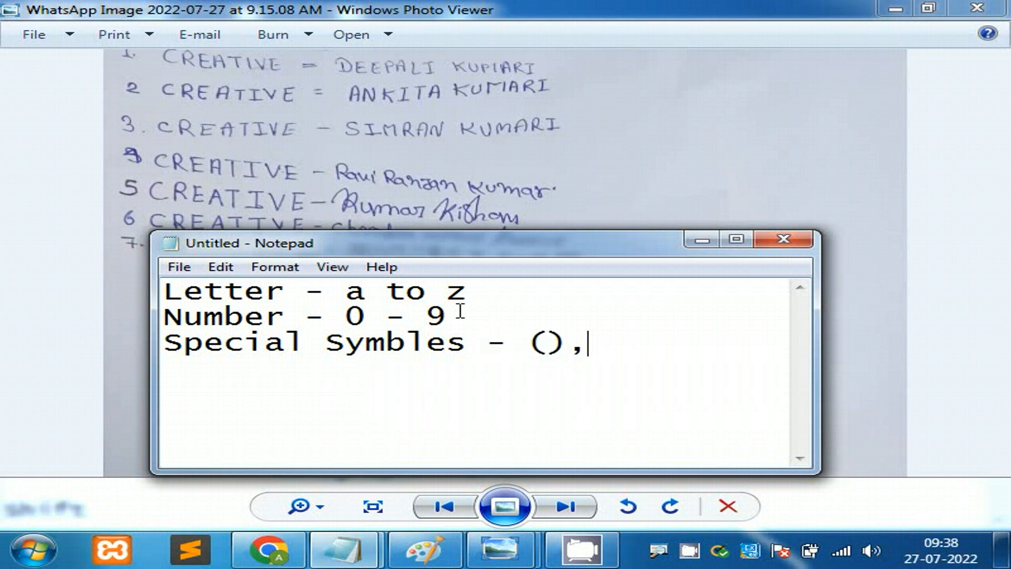
{"action": "type", "text": "@ # "}
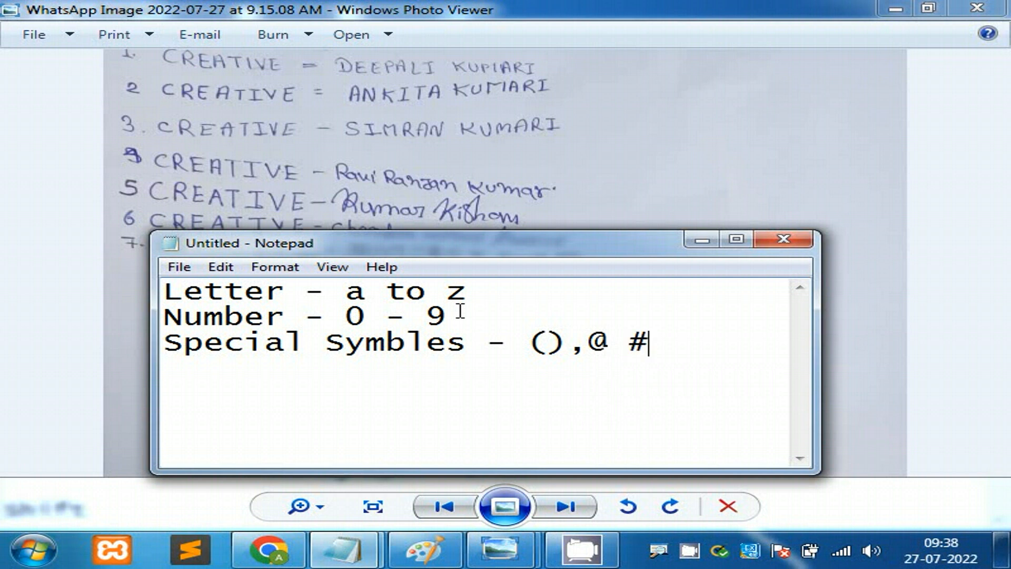
{"action": "type", "text": "$ % r"}
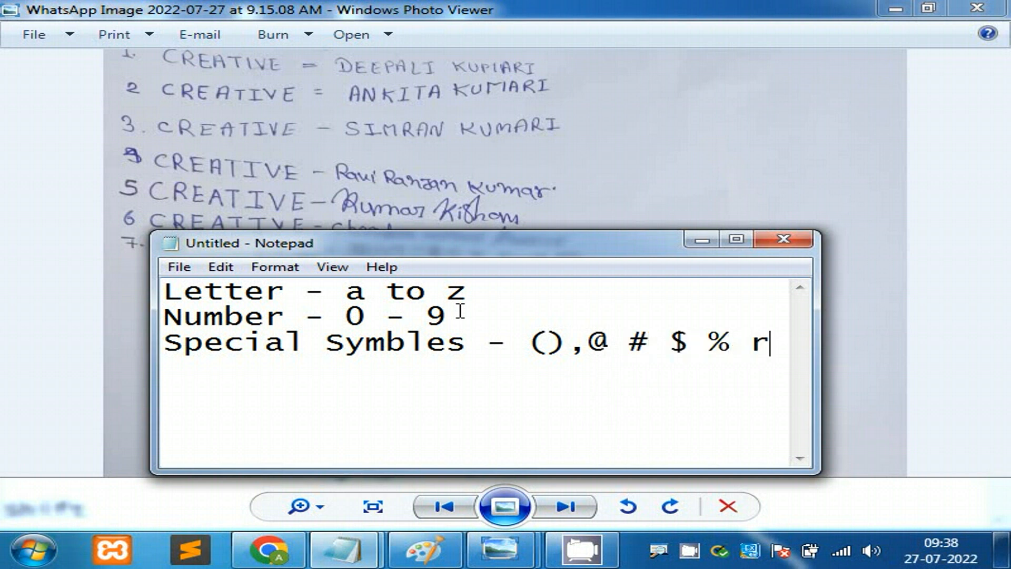
{"action": "key", "text": "BackSpace"}
{"action": "type", "text": "ect"}
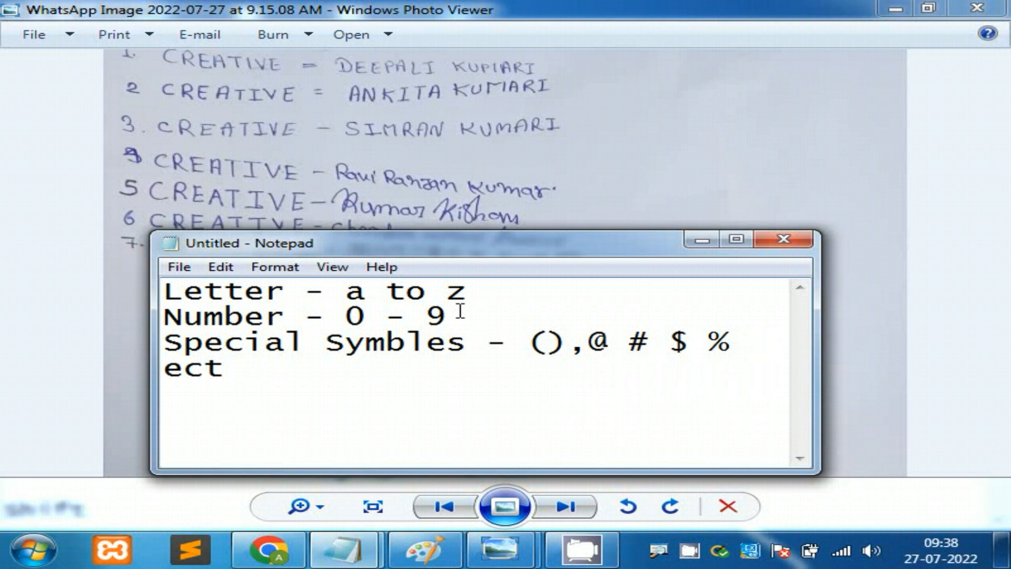
Step: Fix the end of the special symbols line so it reads 'ect.'
{"action": "left_click_drag", "start_coordinate": [258, 372], "coordinate": [161, 296]}
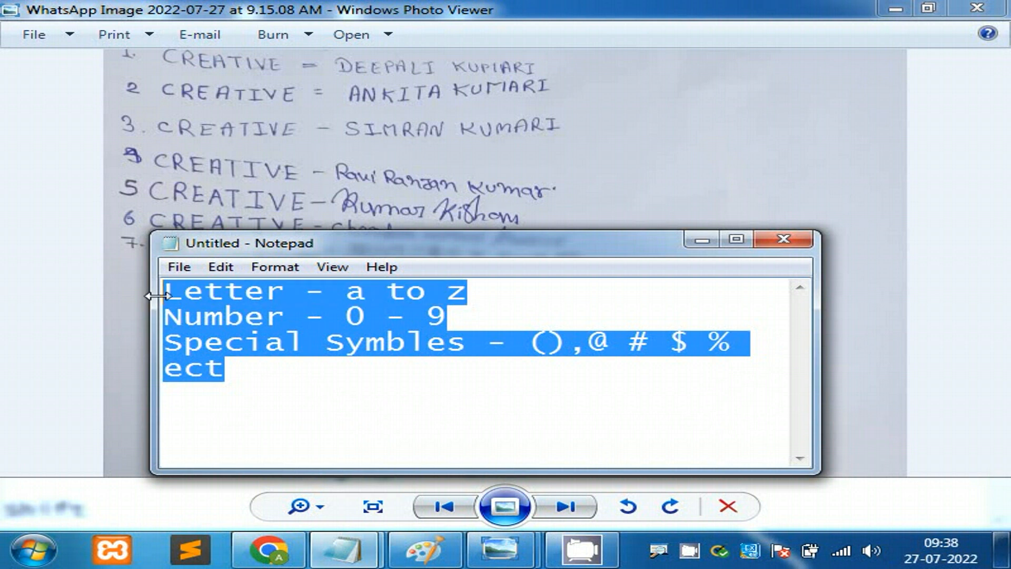
{"action": "left_click", "coordinate": [237, 383]}
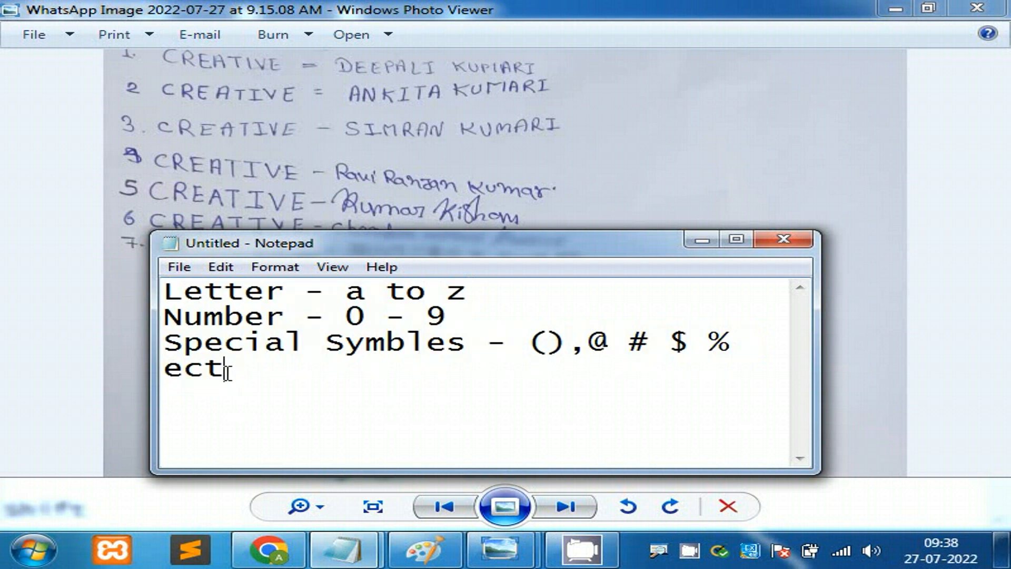
{"action": "type", "text": "."}
{"action": "left_click_drag", "start_coordinate": [234, 372], "coordinate": [157, 371]}
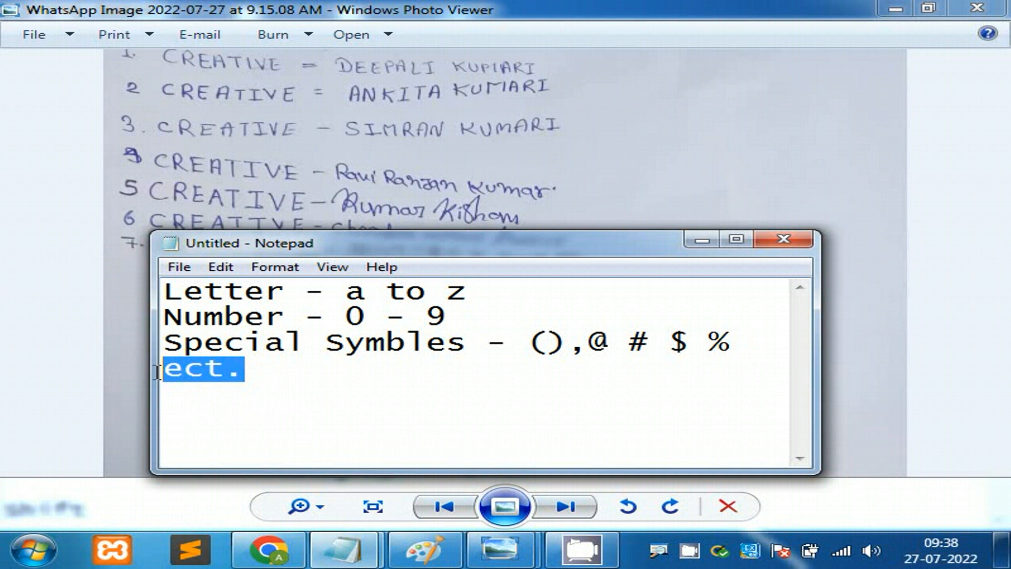
{"action": "type", "text": "t"}
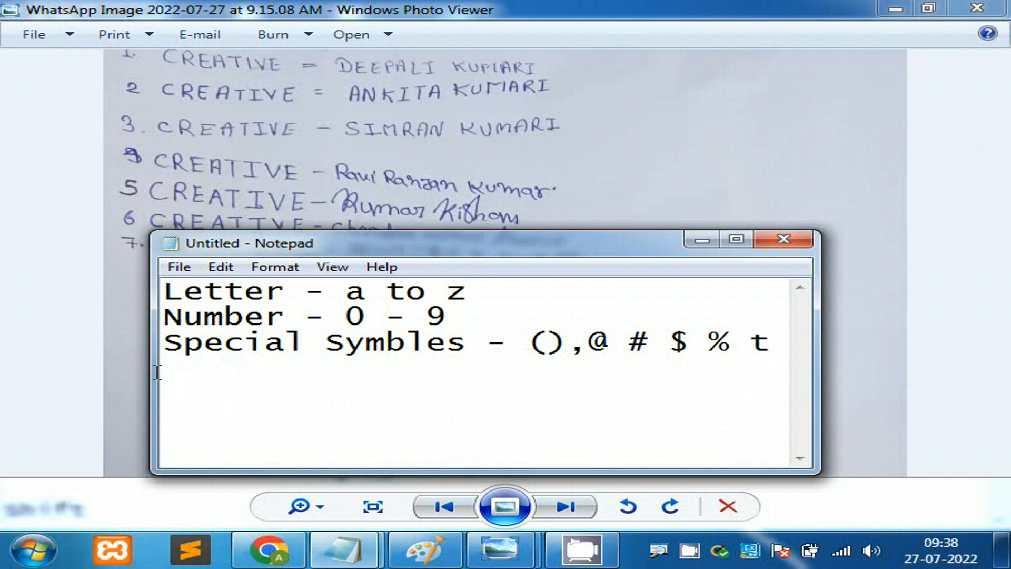
{"action": "key", "text": "BackSpace"}
{"action": "type", "text": "ect."}
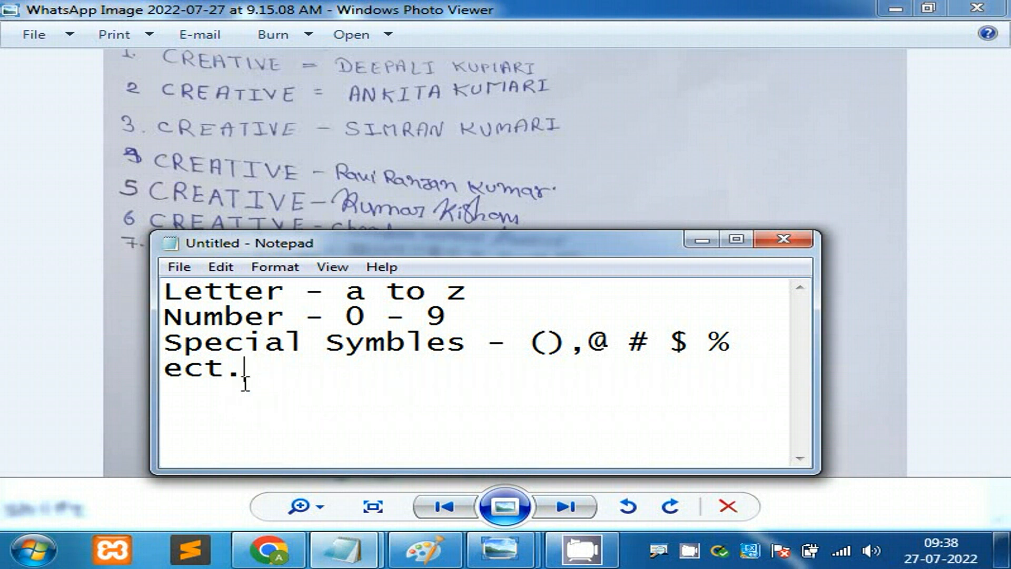
Step: Add blank lines below the symbols line and type 'Text'
{"action": "left_click_drag", "start_coordinate": [244, 375], "coordinate": [166, 292]}
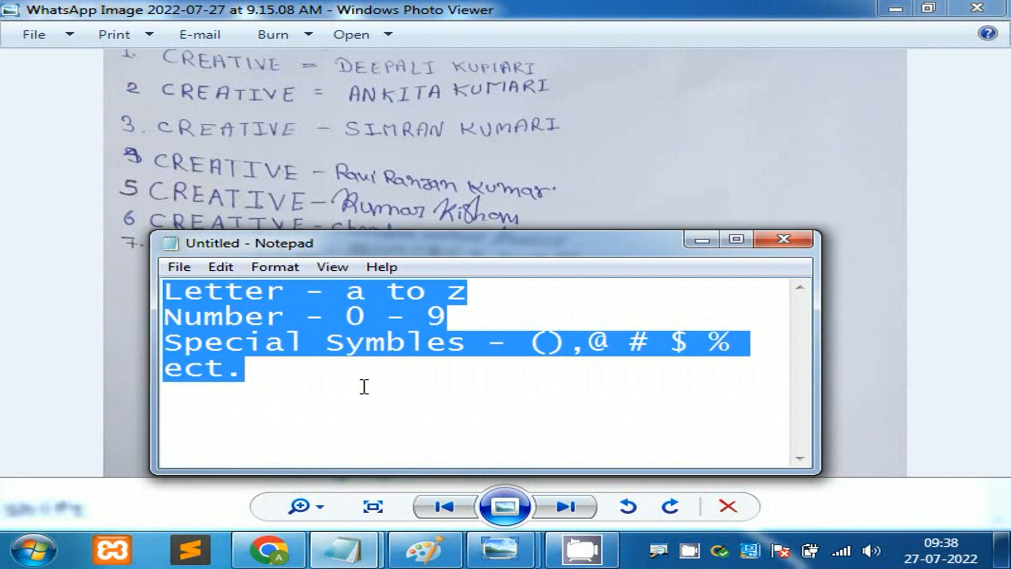
{"action": "left_click", "coordinate": [264, 375]}
{"action": "key", "text": "Return"}
{"action": "key", "text": "Return"}
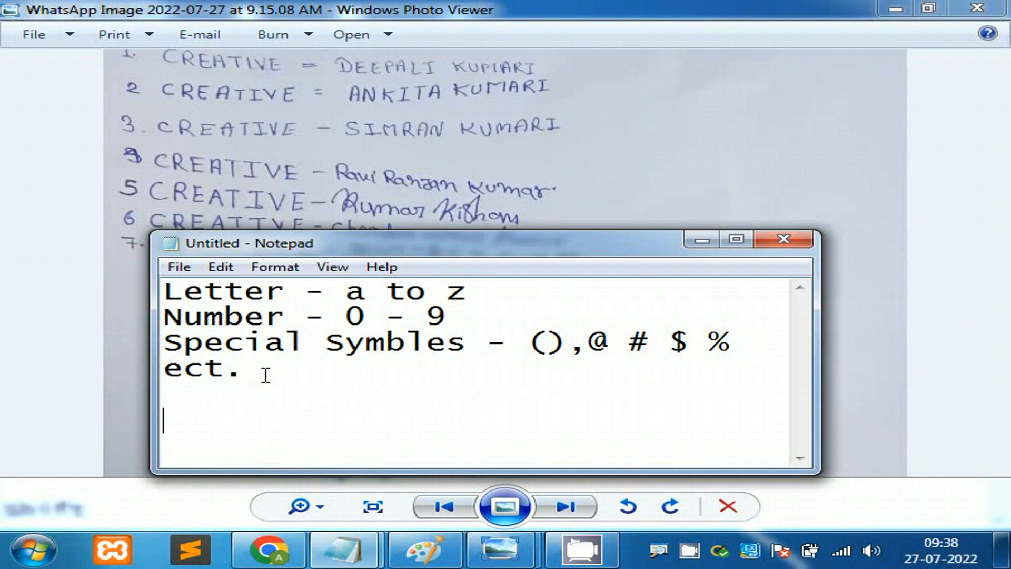
{"action": "type", "text": "Text"}
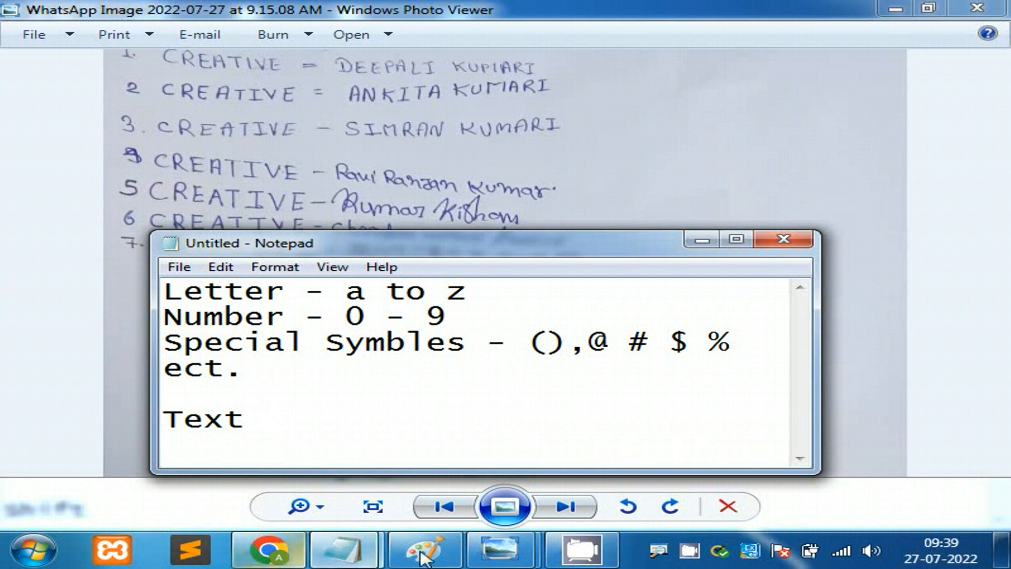
Step: Search the Start menu for 'wordpad' and launch a new WordPad document
{"action": "left_click", "coordinate": [361, 556]}
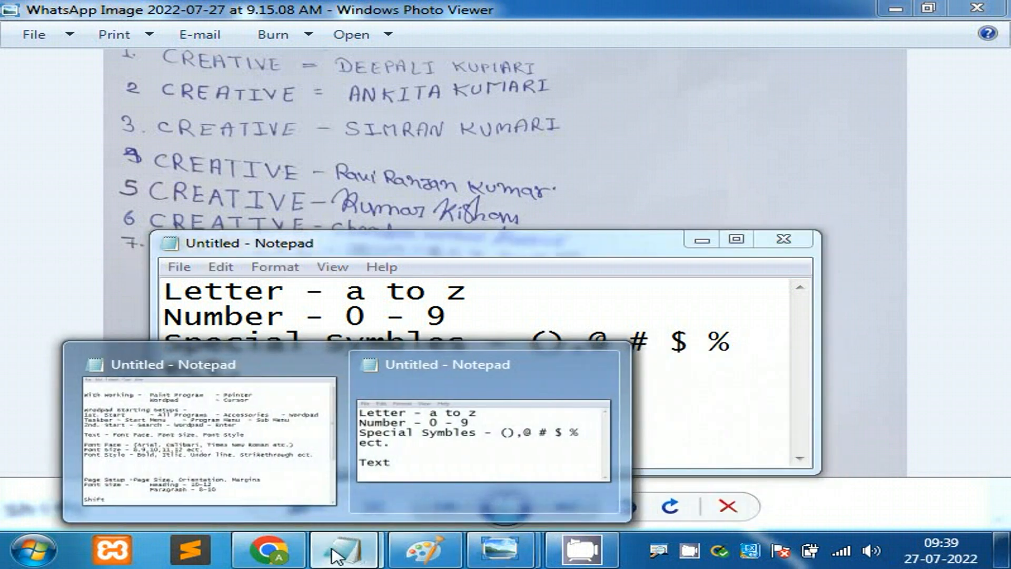
{"action": "left_click", "coordinate": [42, 561]}
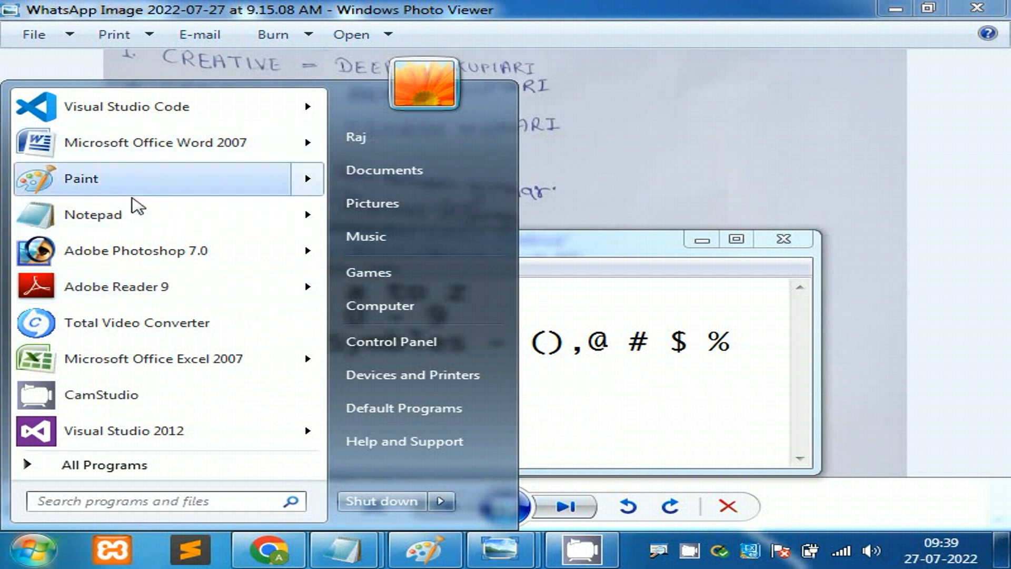
{"action": "left_click", "coordinate": [109, 503]}
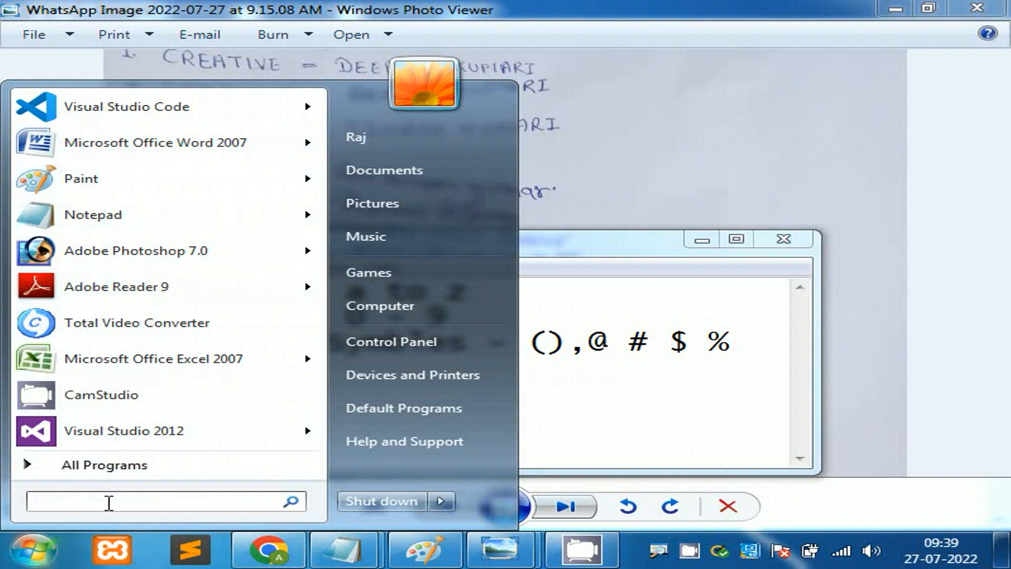
{"action": "type", "text": "w"}
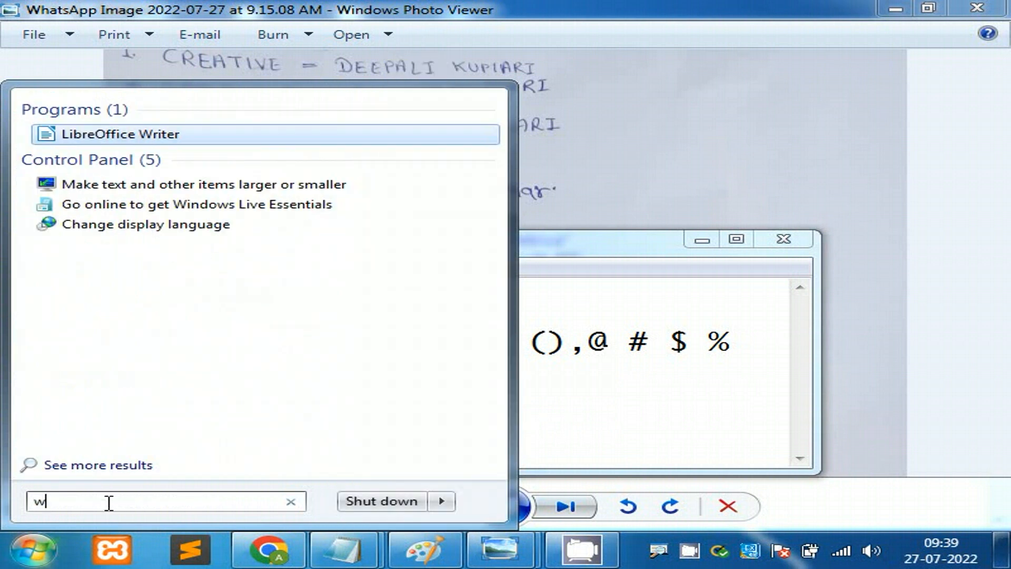
{"action": "type", "text": "ordpa"}
{"action": "key", "text": "Return"}
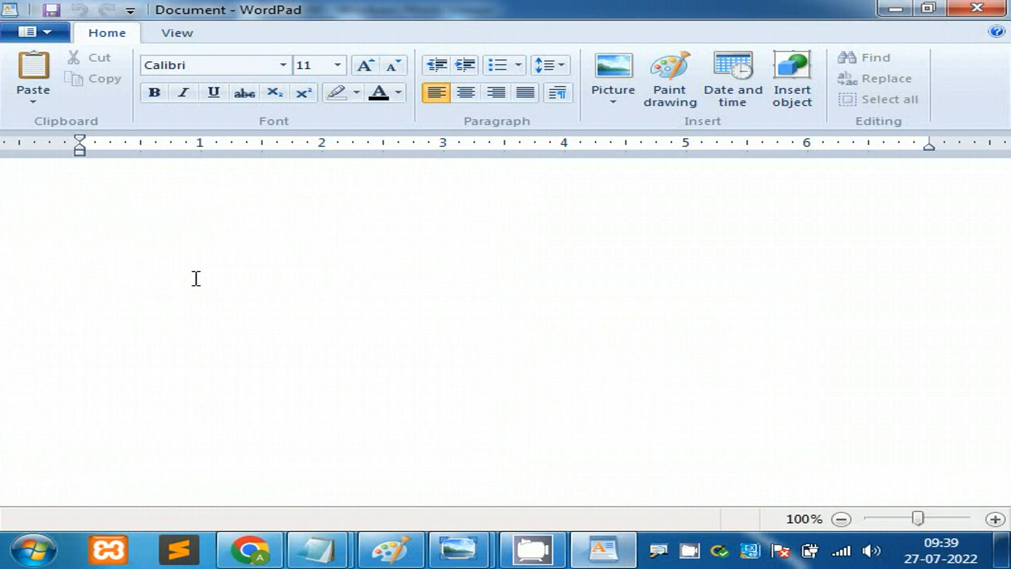
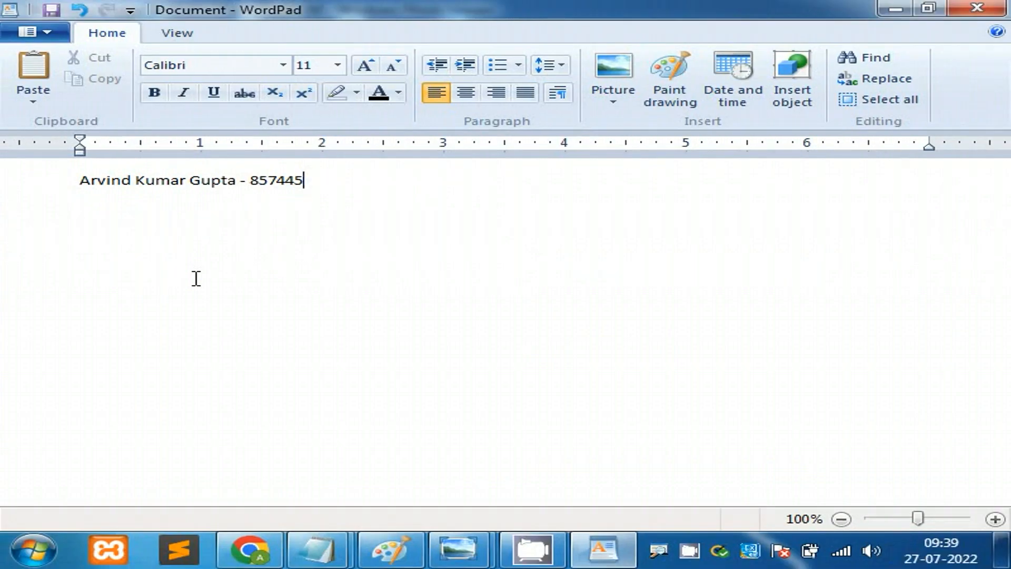
Step: Type a person's full name, a dash and their phone number, with an opening parenthesis before it
{"action": "key", "text": "BackSpace"}
{"action": "key", "text": "BackSpace"}
{"action": "key", "text": "BackSpace"}
{"action": "key", "text": "BackSpace"}
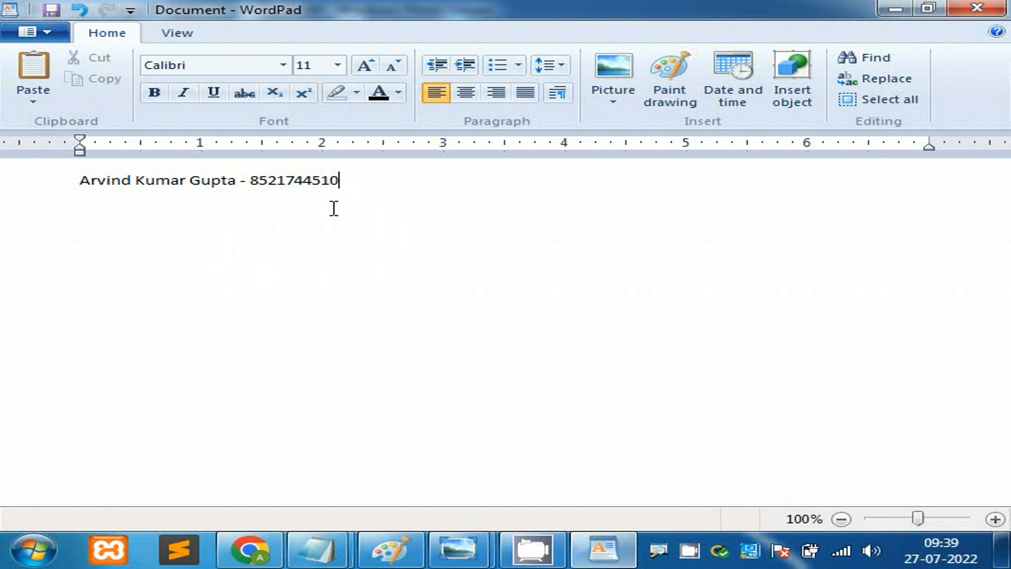
{"action": "left_click", "coordinate": [252, 180]}
{"action": "type", "text": "("}
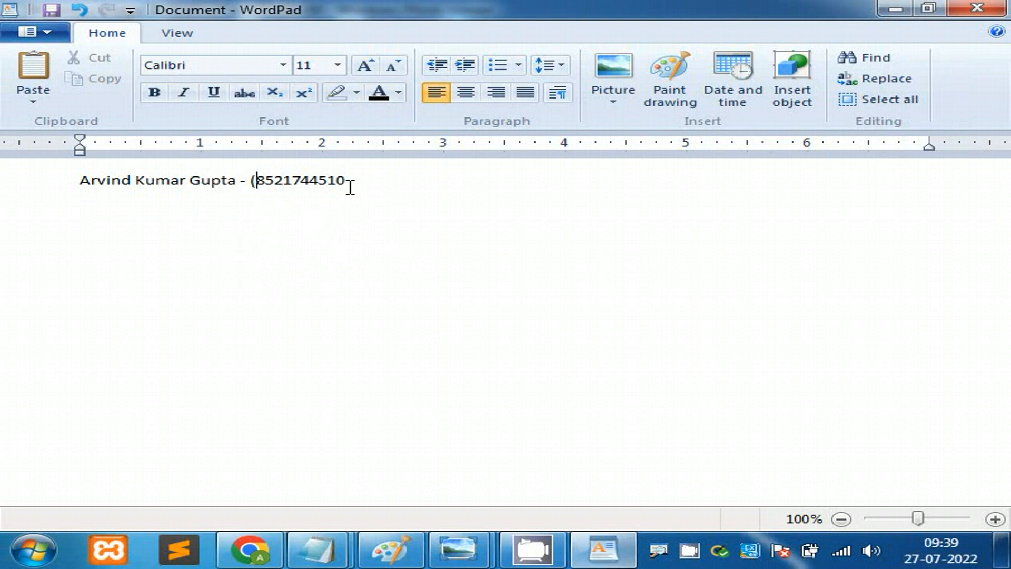
{"action": "left_click", "coordinate": [351, 186]}
Step: Close the parenthesis after the phone number and zoom the page in
{"action": "type", "text": ")"}
{"action": "left_click", "coordinate": [996, 519]}
{"action": "left_click", "coordinate": [995, 519]}
{"action": "left_click", "coordinate": [995, 520]}
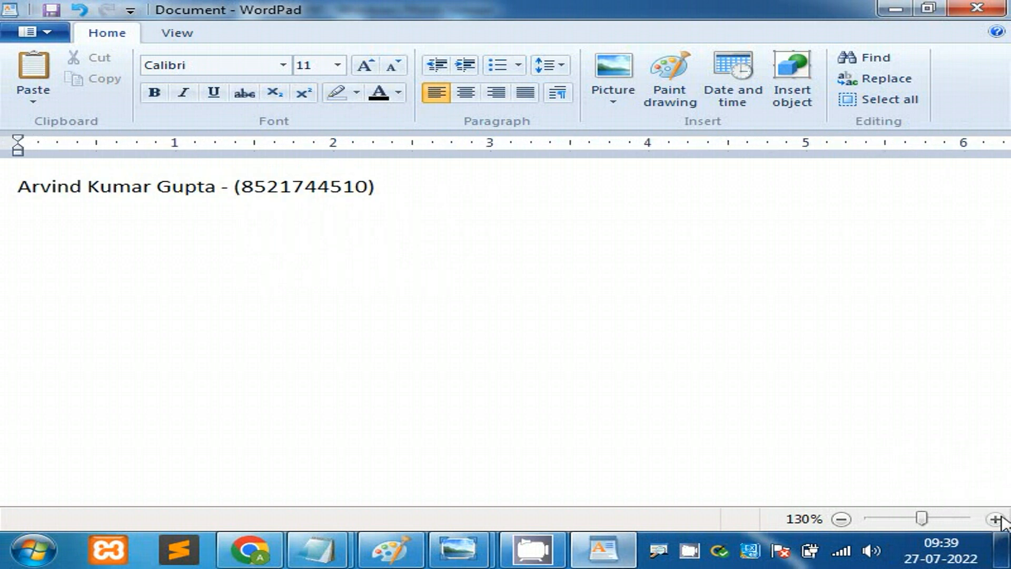
{"action": "left_click", "coordinate": [995, 519]}
{"action": "left_click", "coordinate": [995, 519]}
{"action": "left_click", "coordinate": [996, 519]}
{"action": "left_click", "coordinate": [995, 520]}
{"action": "left_click", "coordinate": [995, 519]}
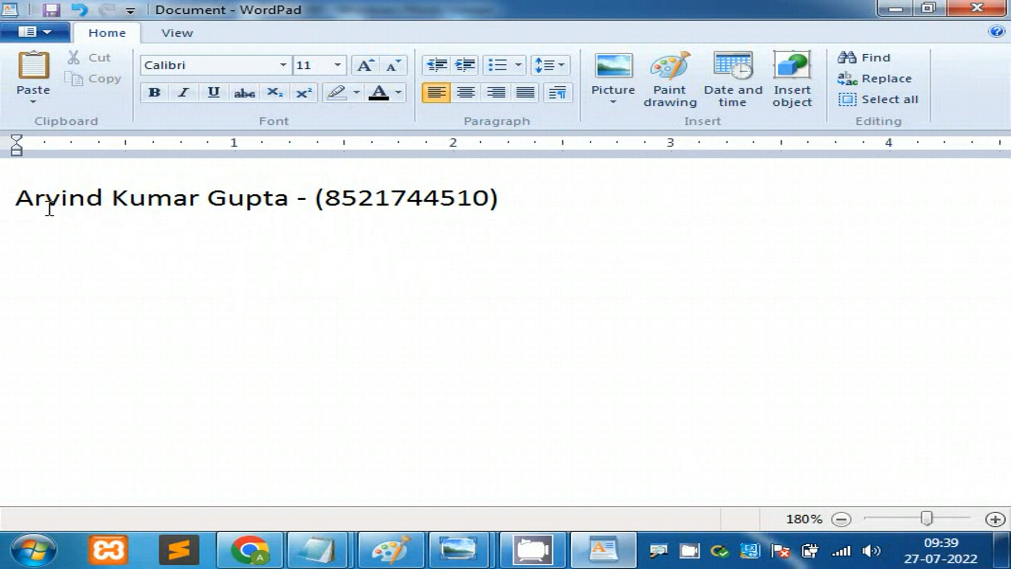
Step: Select the whole name-and-phone line to copy it
{"action": "left_click_drag", "start_coordinate": [17, 199], "coordinate": [256, 190]}
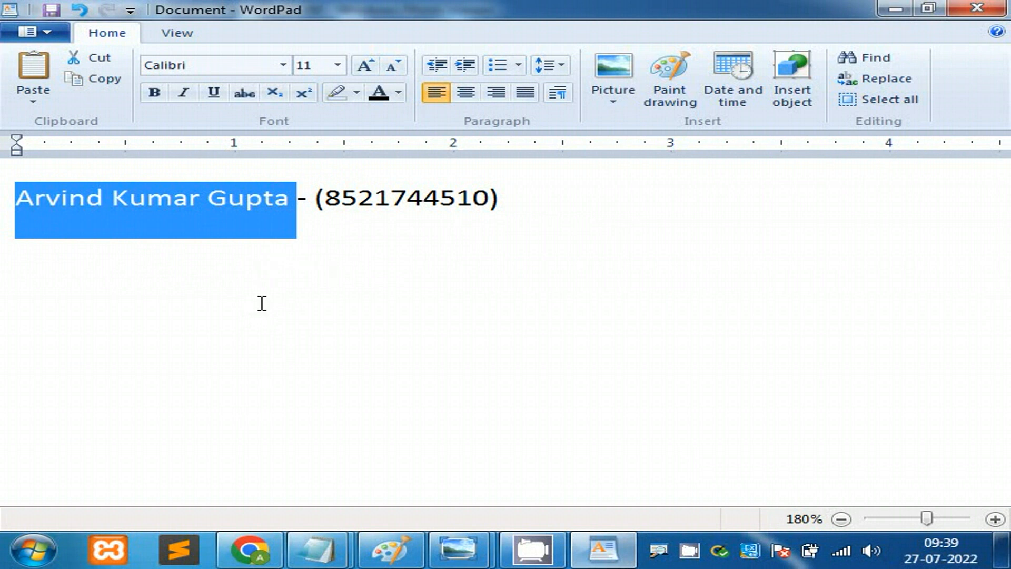
{"action": "left_click_drag", "start_coordinate": [326, 200], "coordinate": [487, 199]}
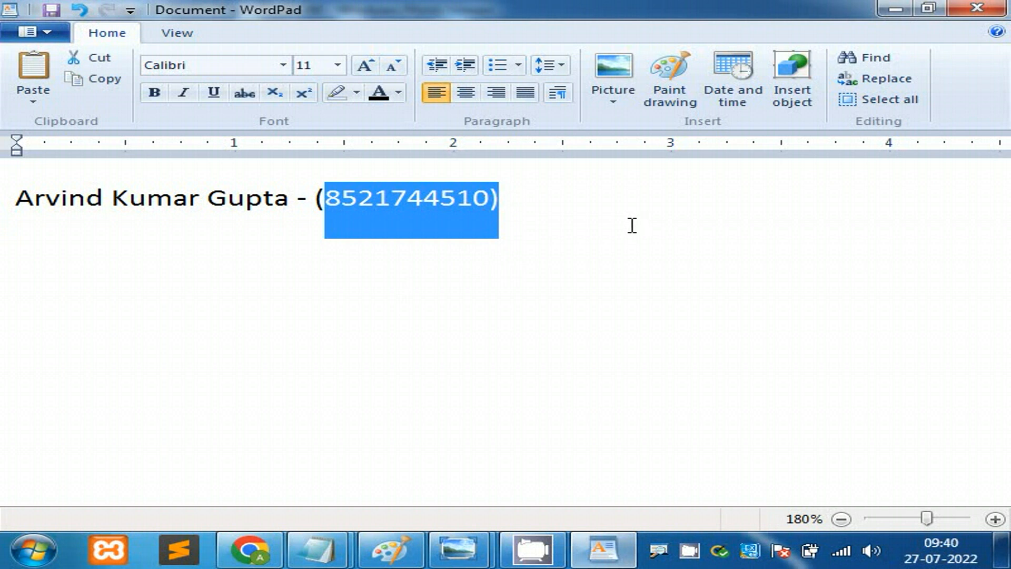
{"action": "left_click", "coordinate": [615, 225]}
{"action": "left_click_drag", "start_coordinate": [583, 200], "coordinate": [2, 259]}
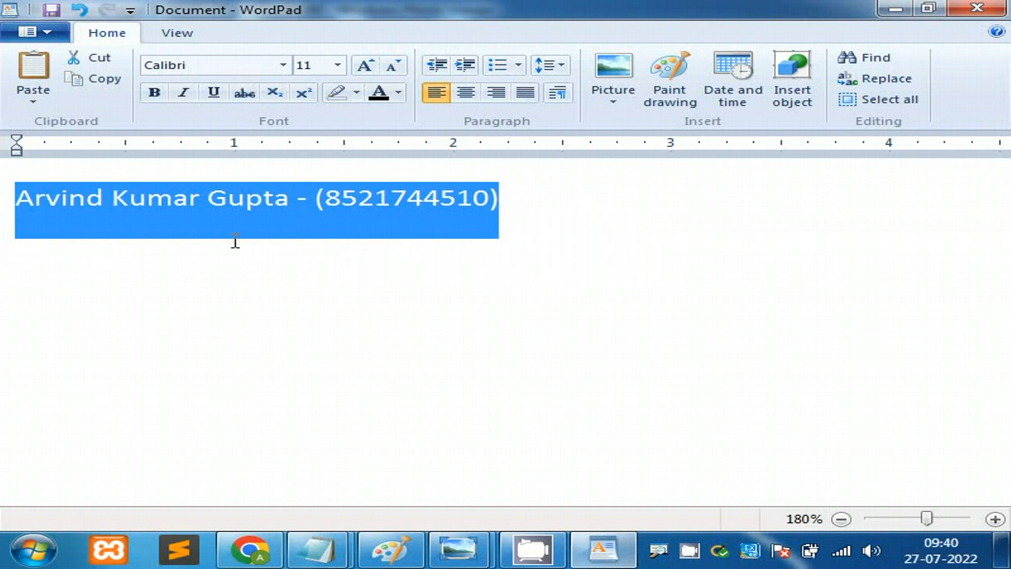
{"action": "left_click", "coordinate": [277, 219]}
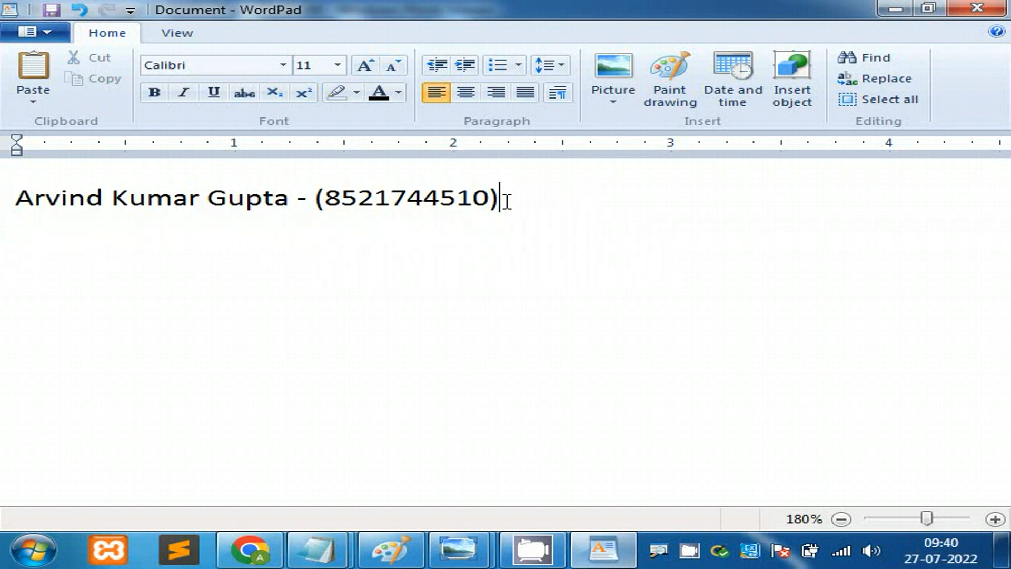
{"action": "left_click_drag", "start_coordinate": [505, 200], "coordinate": [11, 205]}
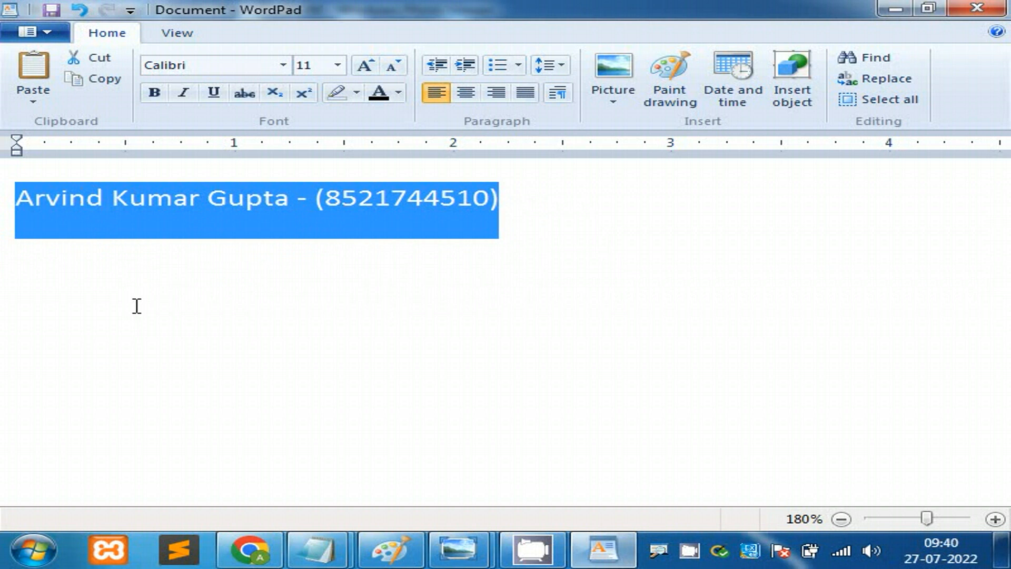
{"action": "left_click", "coordinate": [410, 304]}
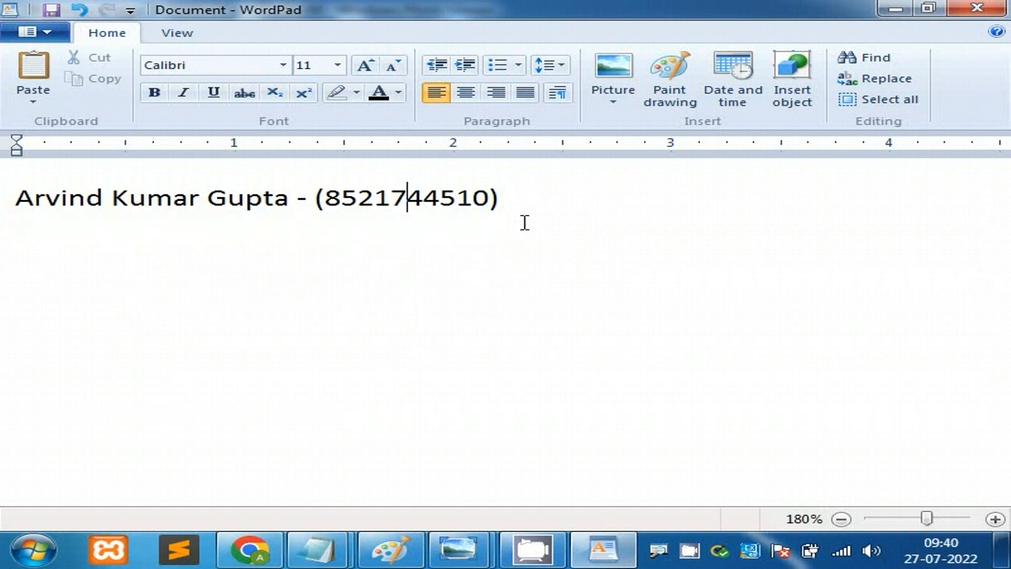
{"action": "left_click_drag", "start_coordinate": [516, 201], "coordinate": [34, 195]}
{"action": "key", "text": "ctrl+c"}
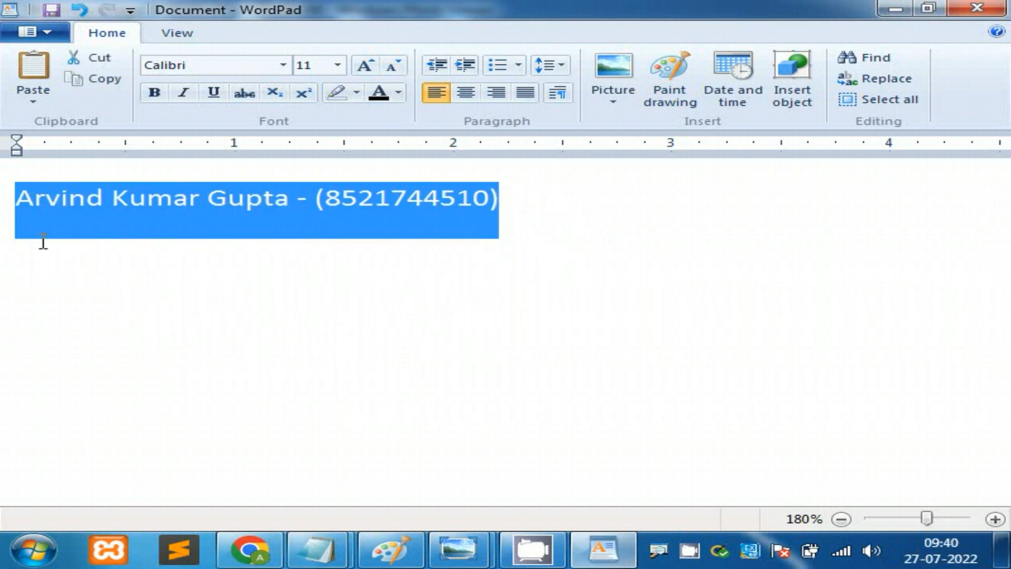
{"action": "left_click", "coordinate": [40, 241]}
Step: Paste two more copies of the line on new lines below the first
{"action": "left_click", "coordinate": [529, 208]}
{"action": "key", "text": "Return"}
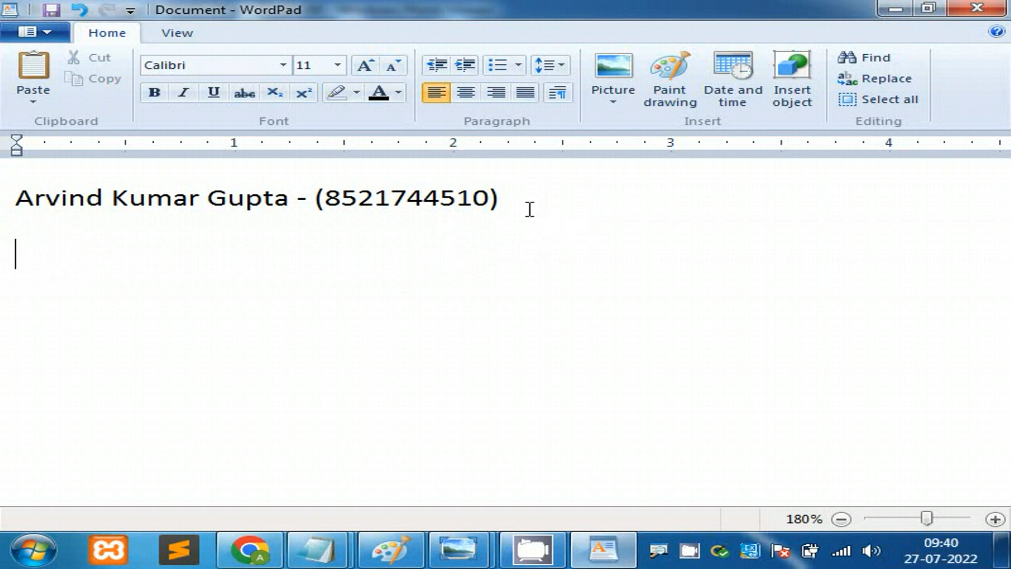
{"action": "key", "text": "ctrl+v"}
{"action": "key", "text": "Return"}
{"action": "key", "text": "ctrl+v"}
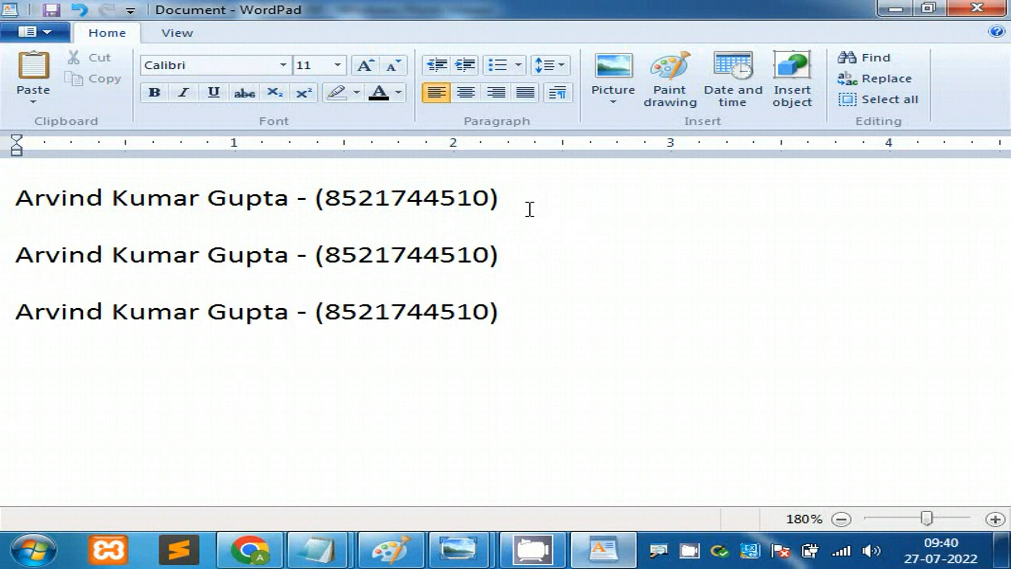
{"action": "left_click_drag", "start_coordinate": [513, 198], "coordinate": [68, 213]}
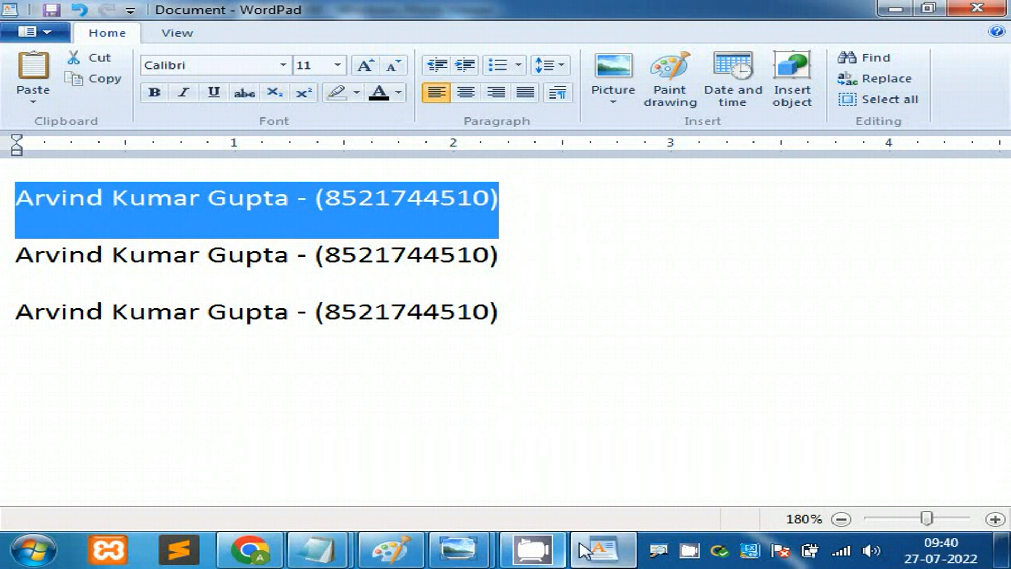
{"action": "mouse_move", "coordinate": [459, 554]}
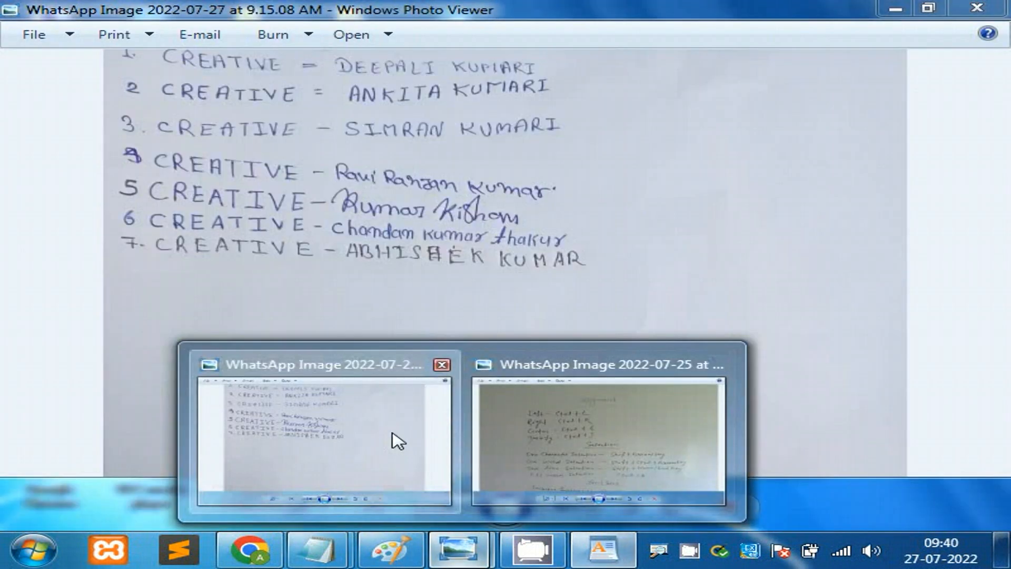
{"action": "left_click", "coordinate": [395, 438]}
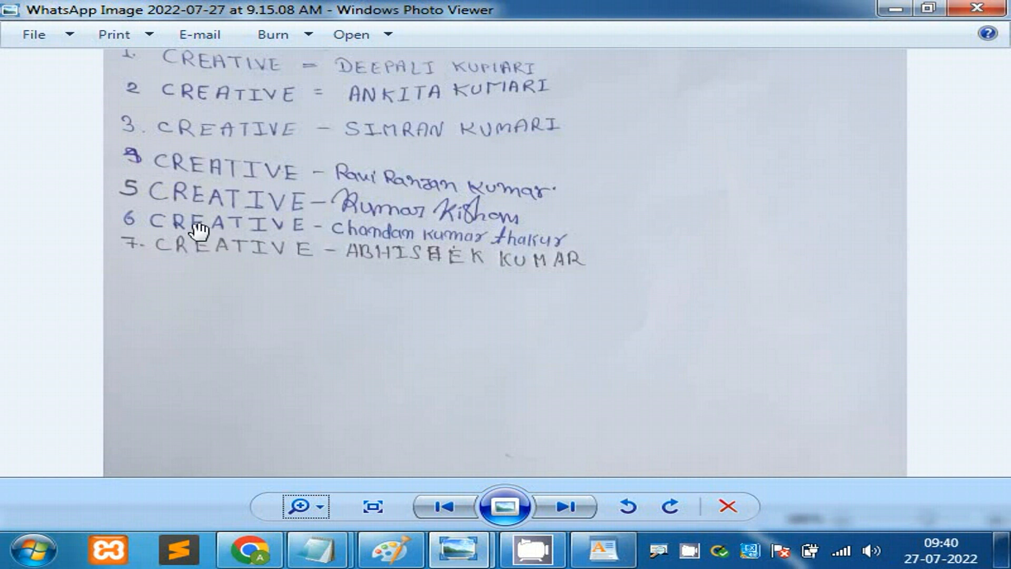
{"action": "left_click", "coordinate": [603, 550]}
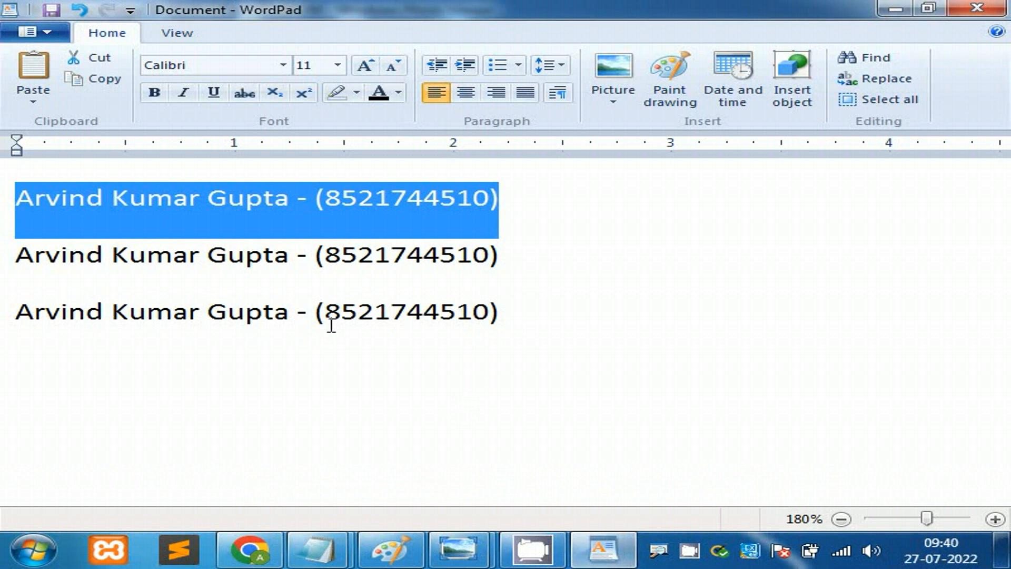
Step: Set the second line to Bodoni MT Black, after briefly trying BookwomanSwash
{"action": "left_click", "coordinate": [233, 225]}
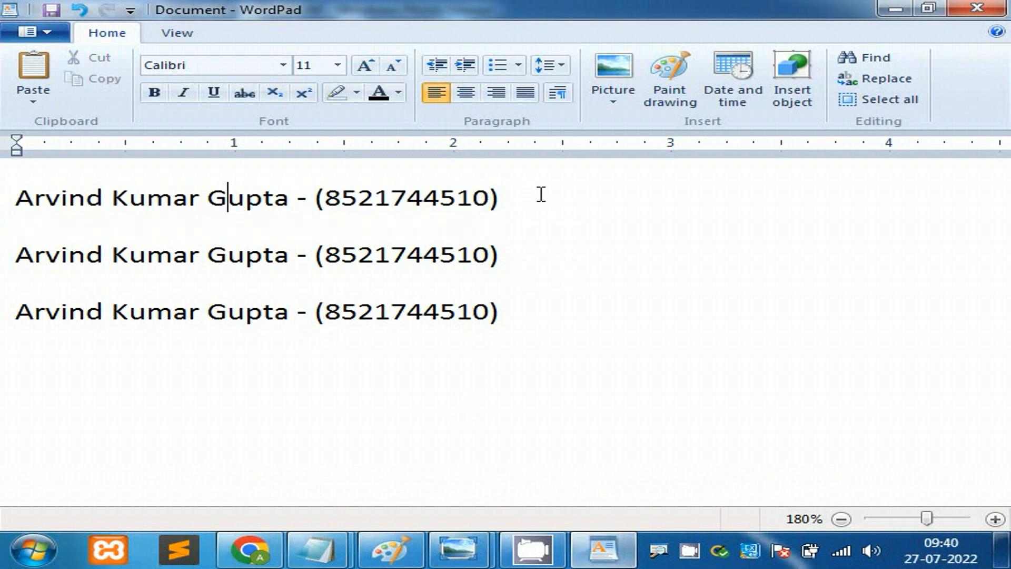
{"action": "left_click_drag", "start_coordinate": [541, 194], "coordinate": [27, 198]}
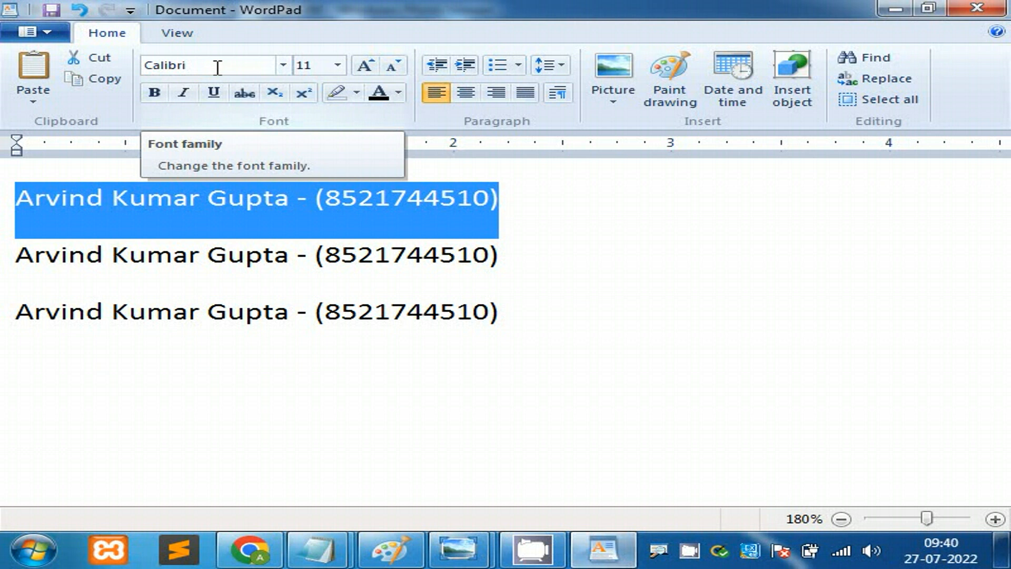
{"action": "left_click_drag", "start_coordinate": [177, 255], "coordinate": [53, 258]}
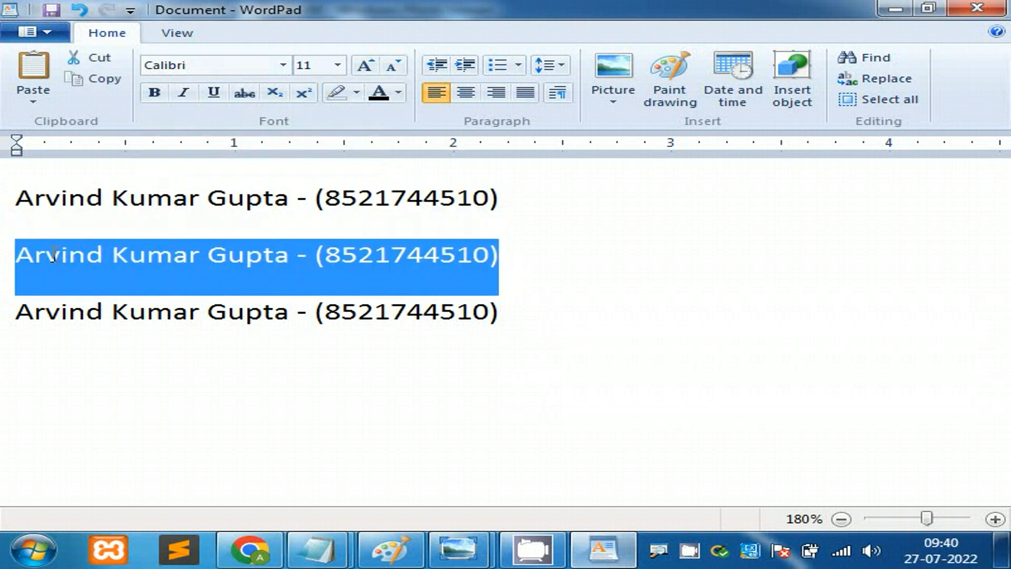
{"action": "left_click", "coordinate": [283, 65]}
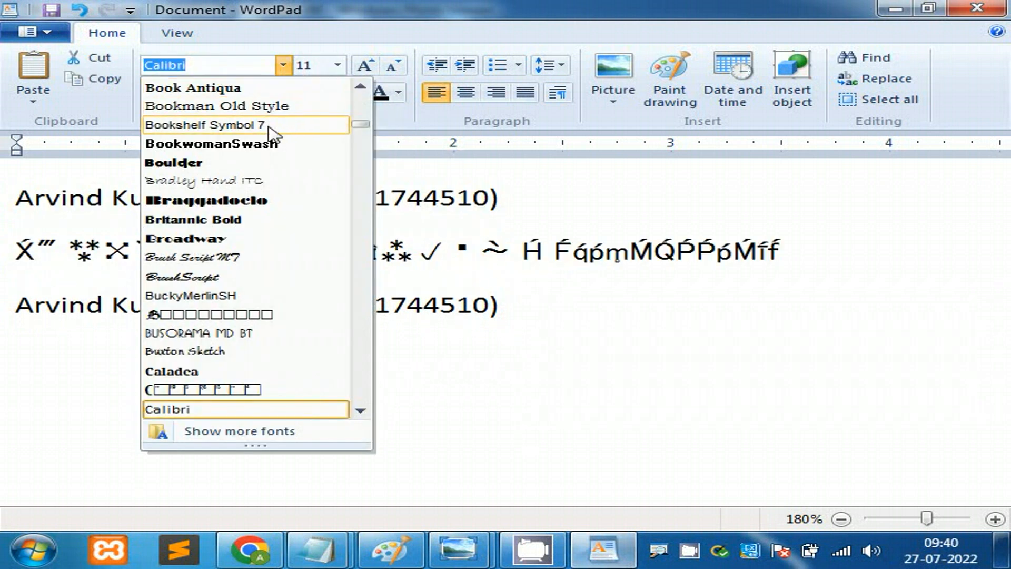
{"action": "left_click", "coordinate": [265, 147]}
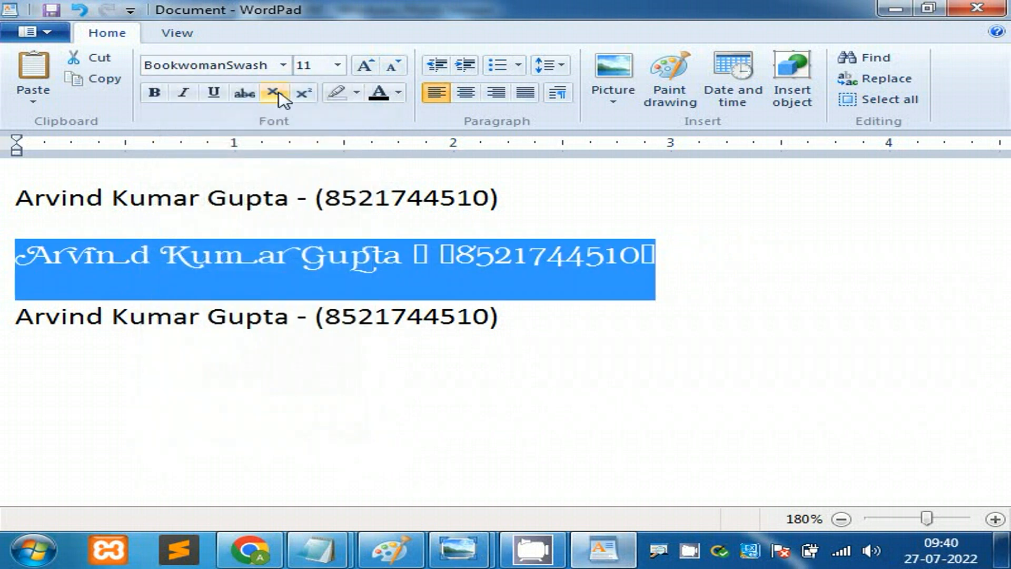
{"action": "left_click", "coordinate": [284, 66]}
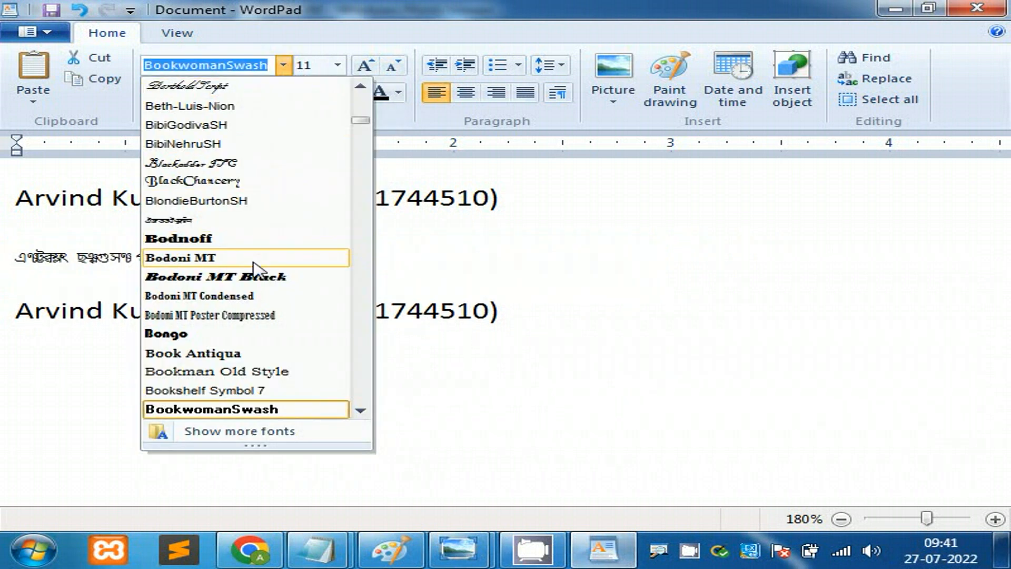
{"action": "left_click", "coordinate": [252, 278]}
Step: Select the third line and apply the Caladea font to it
{"action": "left_click", "coordinate": [623, 347]}
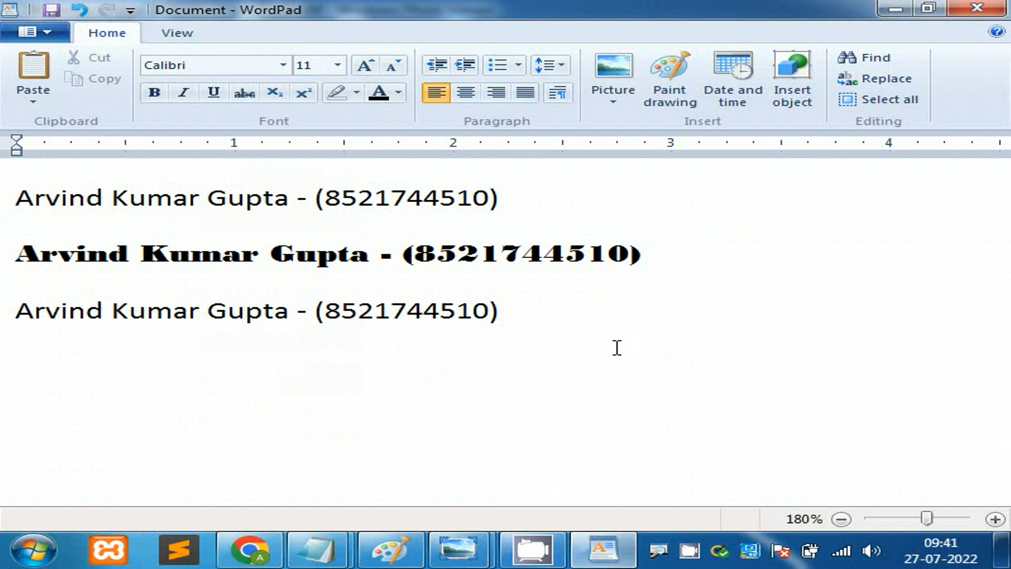
{"action": "triple_click", "coordinate": [500, 311]}
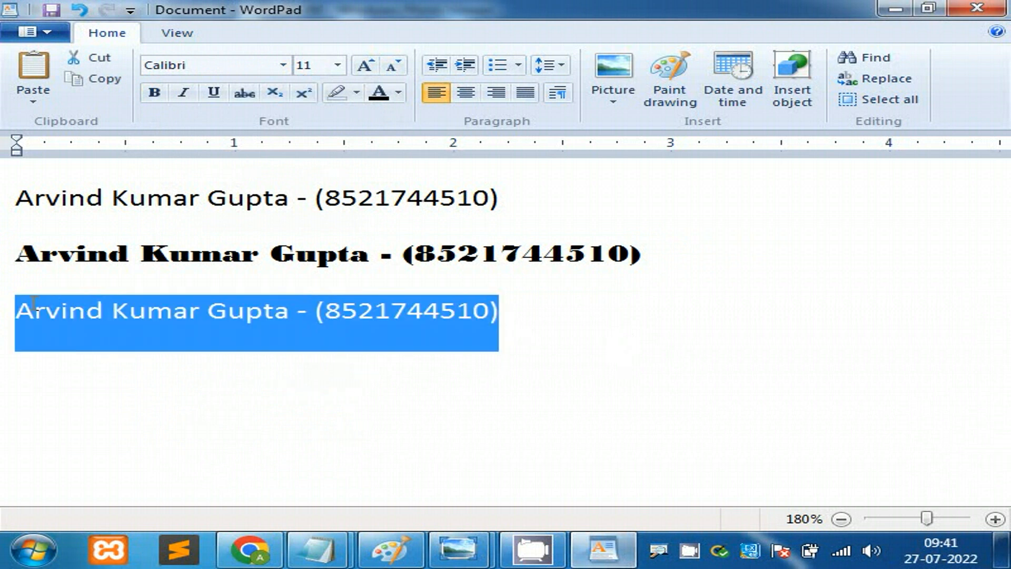
{"action": "left_click", "coordinate": [284, 65]}
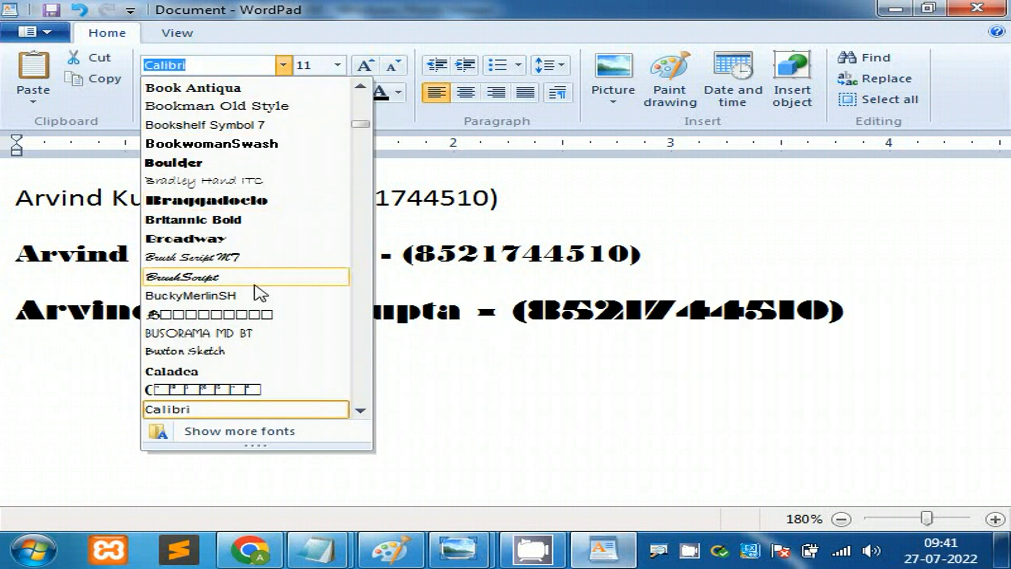
{"action": "left_click", "coordinate": [248, 372]}
{"action": "left_click", "coordinate": [466, 369]}
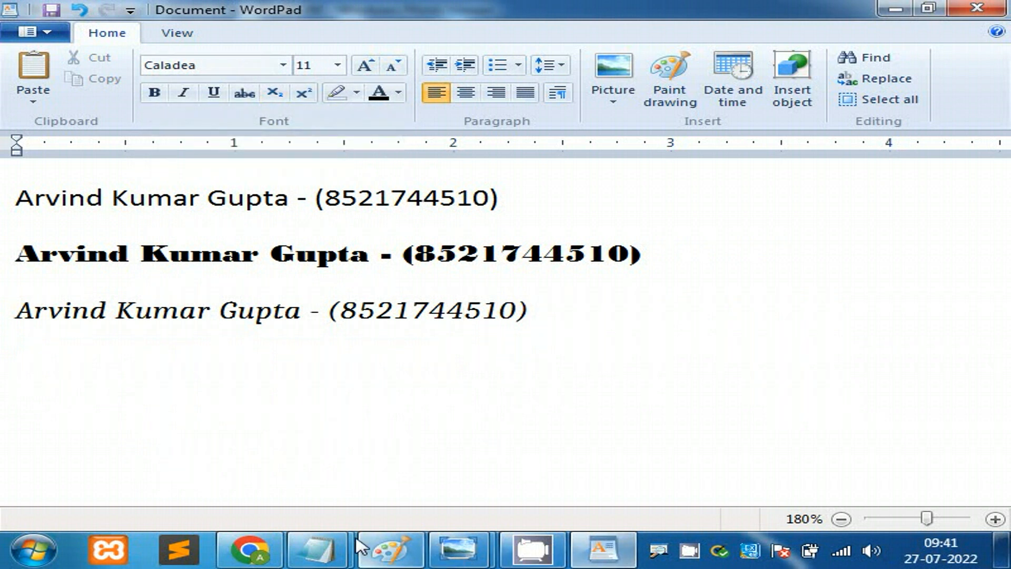
{"action": "mouse_move", "coordinate": [316, 551]}
{"action": "left_click", "coordinate": [208, 433]}
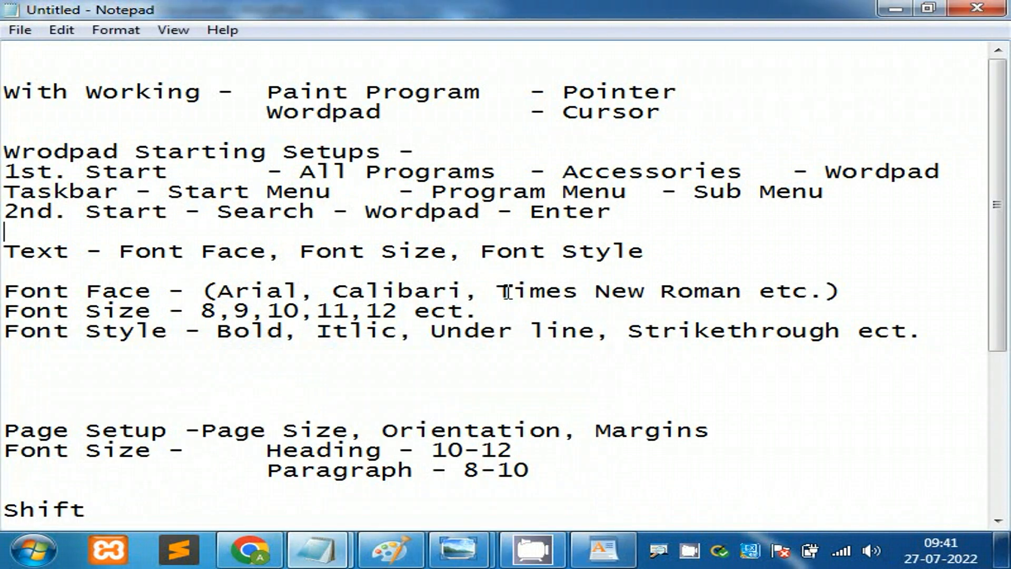
{"action": "left_click_drag", "start_coordinate": [6, 291], "coordinate": [18, 291]}
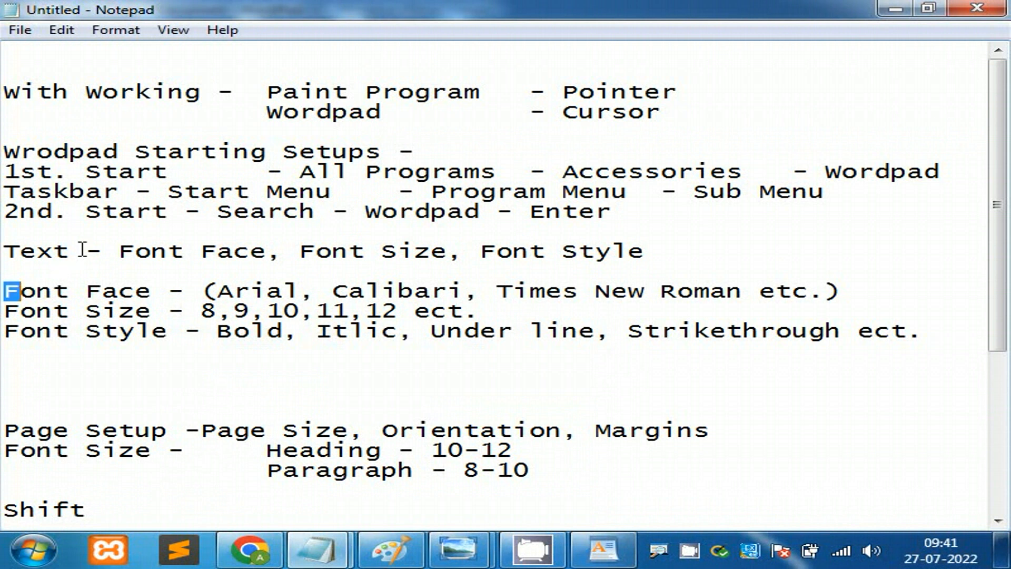
{"action": "left_click_drag", "start_coordinate": [5, 251], "coordinate": [278, 258]}
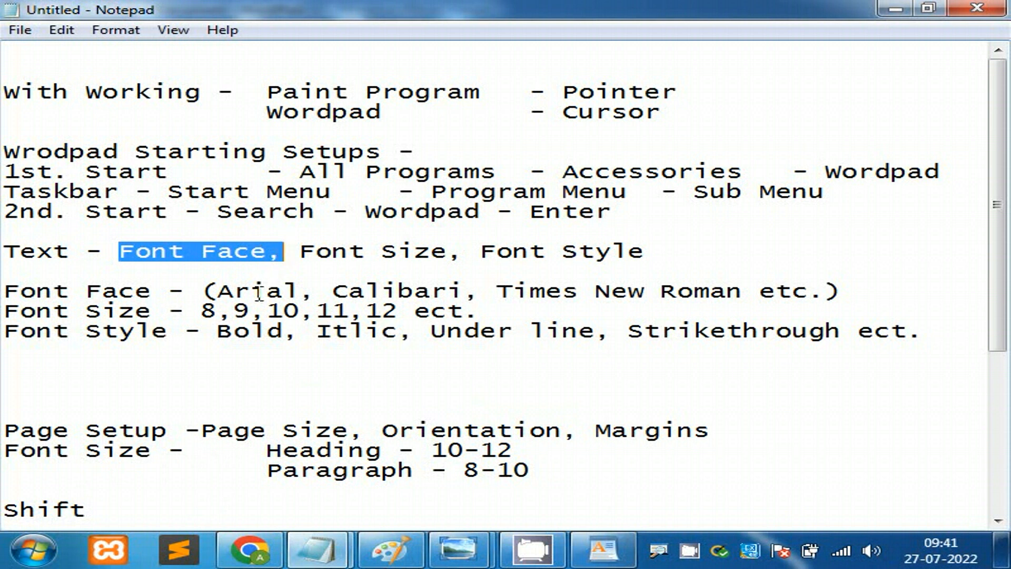
{"action": "left_click_drag", "start_coordinate": [238, 291], "coordinate": [663, 291]}
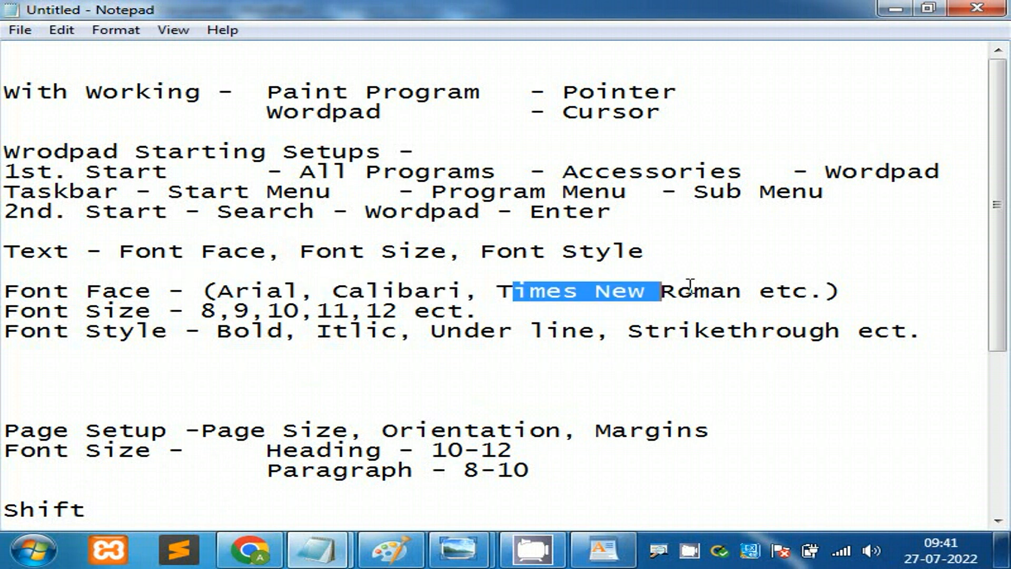
{"action": "left_click_drag", "start_coordinate": [792, 291], "coordinate": [218, 291]}
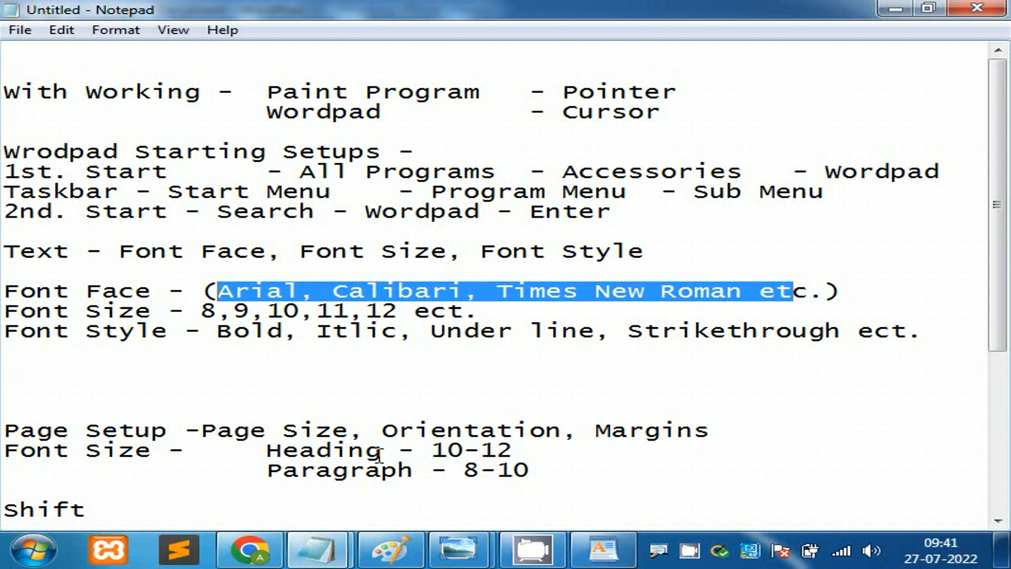
{"action": "left_click", "coordinate": [604, 550]}
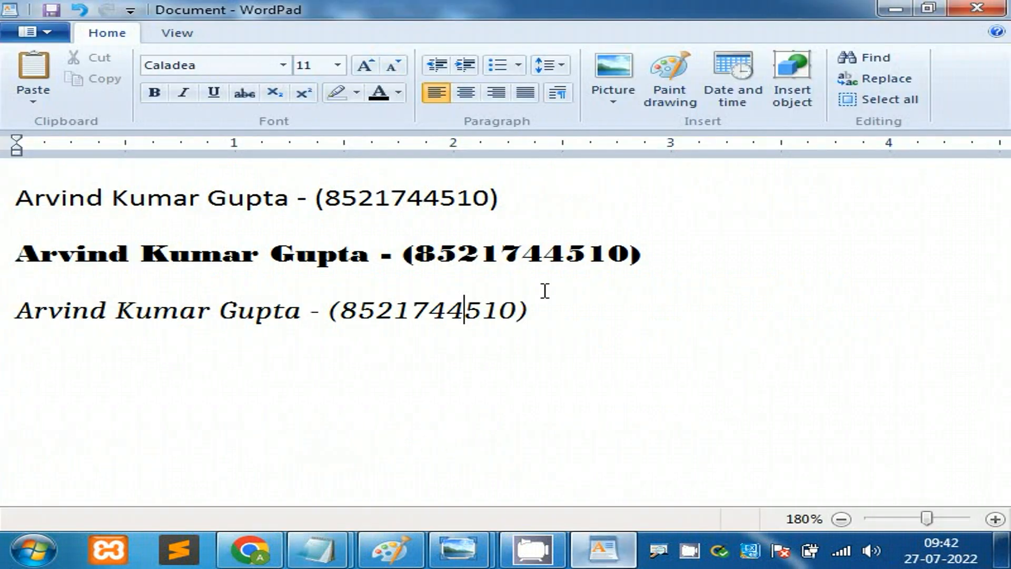
Step: Select the first line and step through the font list past AvantGarde Bk BT to apply Bahamas
{"action": "left_click", "coordinate": [518, 205]}
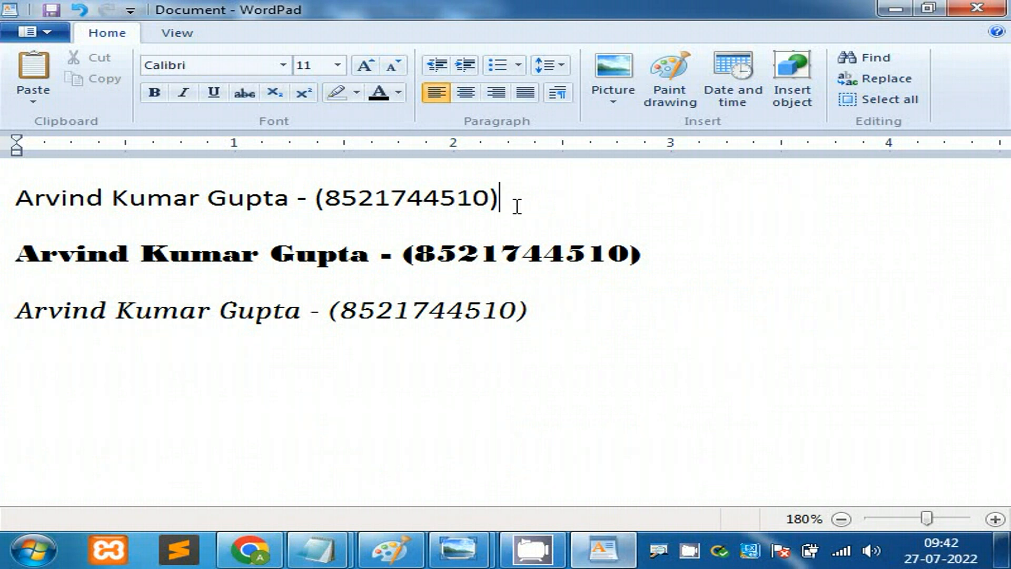
{"action": "left_click_drag", "start_coordinate": [517, 203], "coordinate": [74, 216]}
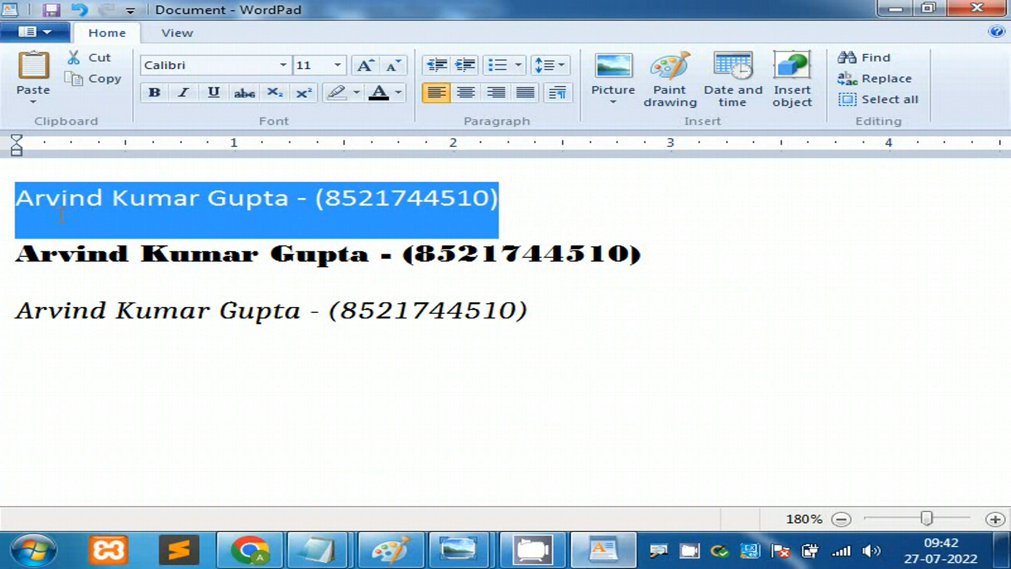
{"action": "left_click", "coordinate": [283, 66]}
{"action": "left_click_drag", "start_coordinate": [361, 126], "coordinate": [361, 95]}
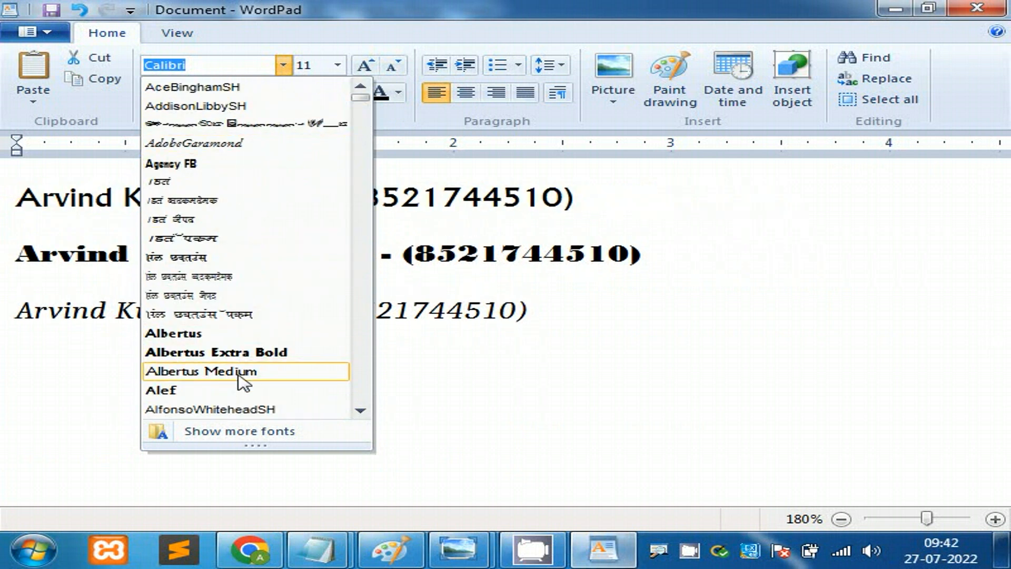
{"action": "key", "text": "Down"}
{"action": "key", "text": "Down"}
{"action": "key", "text": "Down"}
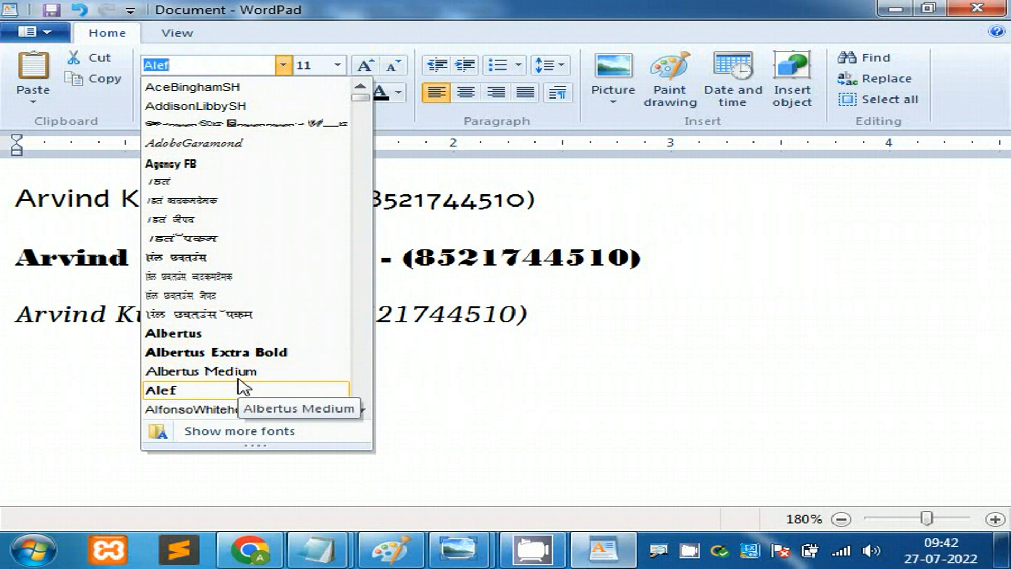
{"action": "key", "text": "Down"}
{"action": "key", "text": "Down"}
{"action": "key", "text": "Down"}
{"action": "key", "text": "Down"}
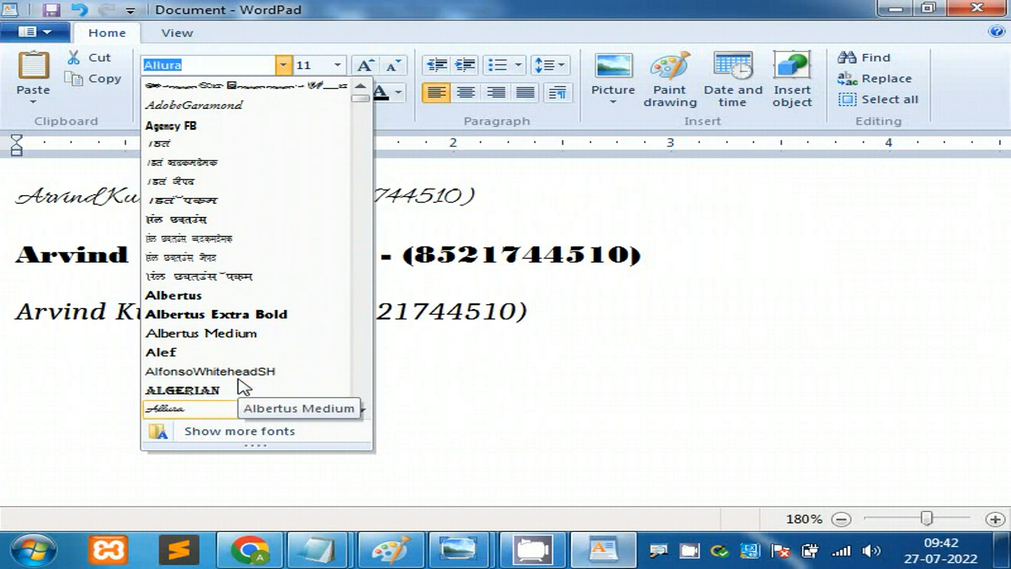
{"action": "key", "text": "Down"}
{"action": "key", "text": "Down"}
{"action": "key", "text": "Down"}
{"action": "key", "text": "Down"}
{"action": "key", "text": "Down"}
{"action": "key", "text": "Down"}
{"action": "key", "text": "Down"}
{"action": "key", "text": "Down"}
{"action": "key", "text": "Down"}
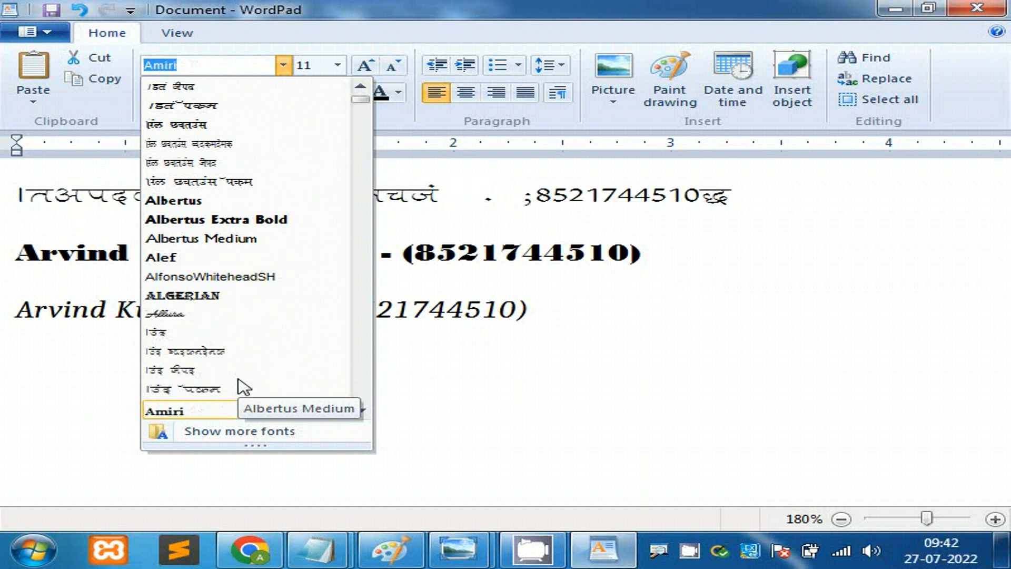
{"action": "key", "text": "Down"}
{"action": "key", "text": "Down"}
{"action": "key", "text": "Down"}
{"action": "key", "text": "Down"}
{"action": "key", "text": "Down"}
{"action": "key", "text": "Down"}
{"action": "key", "text": "Down"}
{"action": "key", "text": "Down"}
{"action": "key", "text": "Down"}
{"action": "key", "text": "Down"}
{"action": "key", "text": "Down"}
{"action": "key", "text": "Down"}
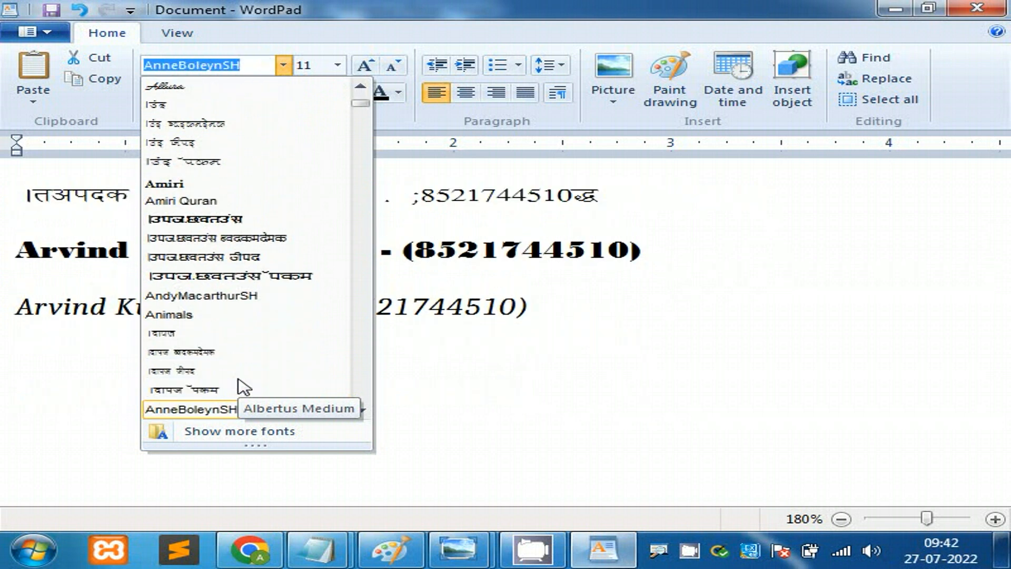
{"action": "key", "text": "Down"}
{"action": "key", "text": "Down"}
{"action": "key", "text": "Down"}
{"action": "key", "text": "Down"}
{"action": "key", "text": "Down"}
{"action": "key", "text": "Down"}
{"action": "key", "text": "Down"}
{"action": "key", "text": "Down"}
{"action": "key", "text": "Down"}
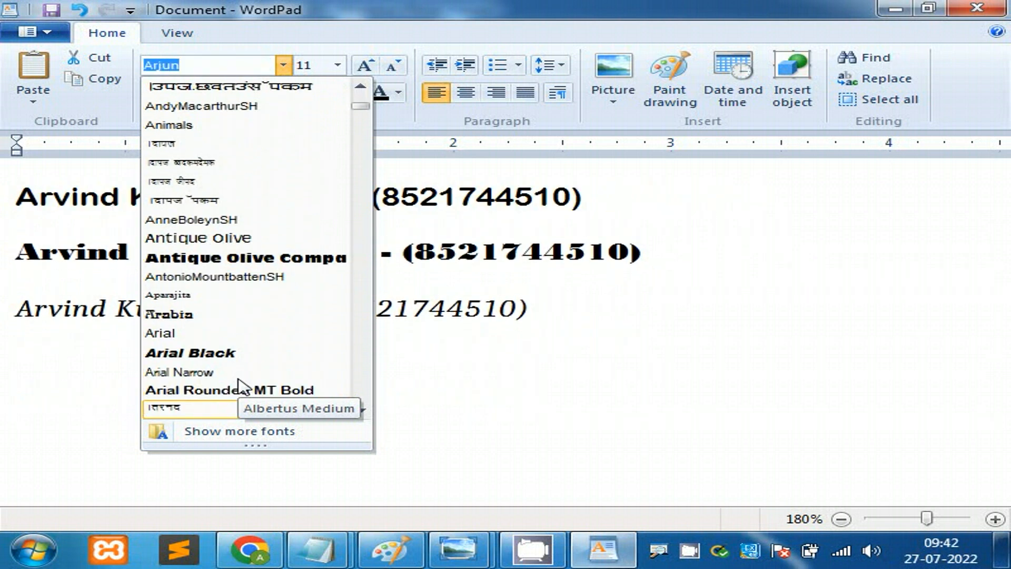
{"action": "key", "text": "Down"}
{"action": "key", "text": "Down"}
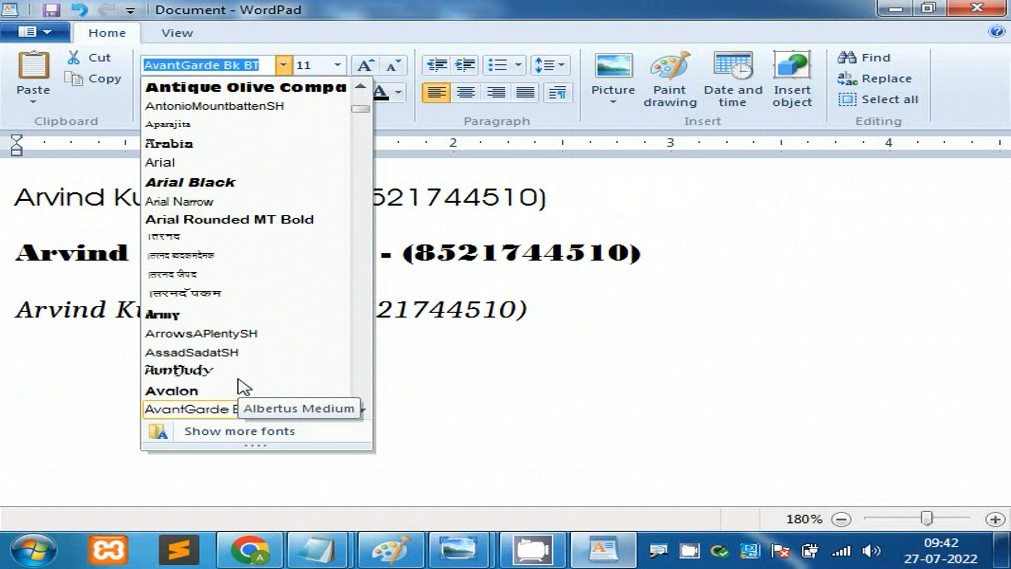
{"action": "key", "text": "Down"}
{"action": "key", "text": "Down"}
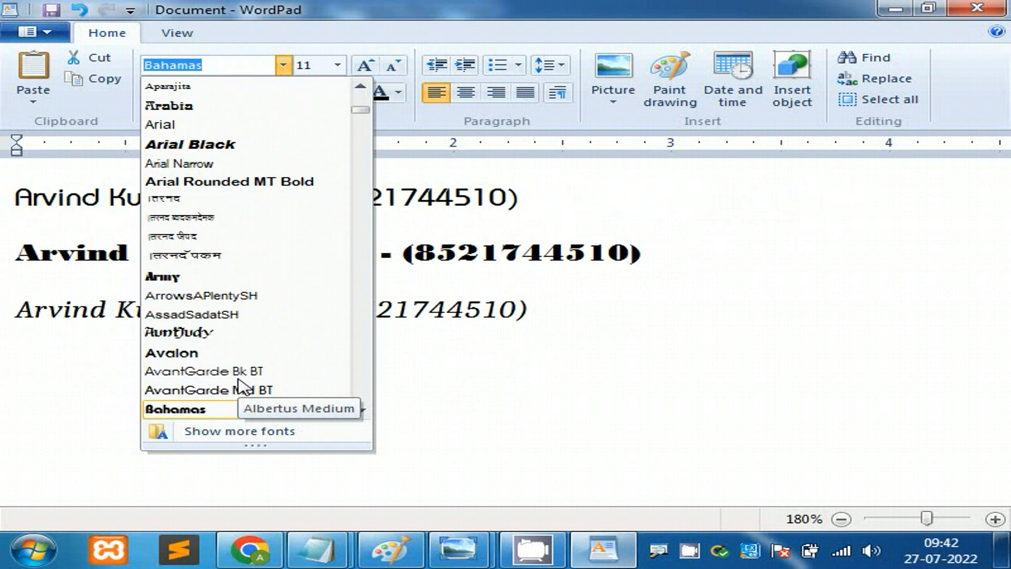
{"action": "key", "text": "Return"}
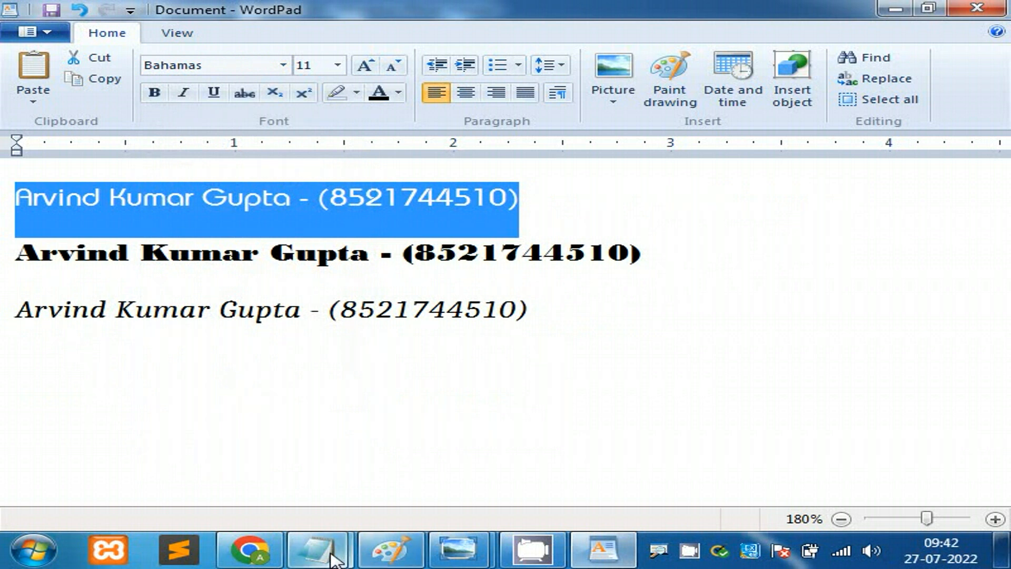
Step: Mark the Font Size topic in the Notepad notes, then return to WordPad
{"action": "mouse_move", "coordinate": [316, 550]}
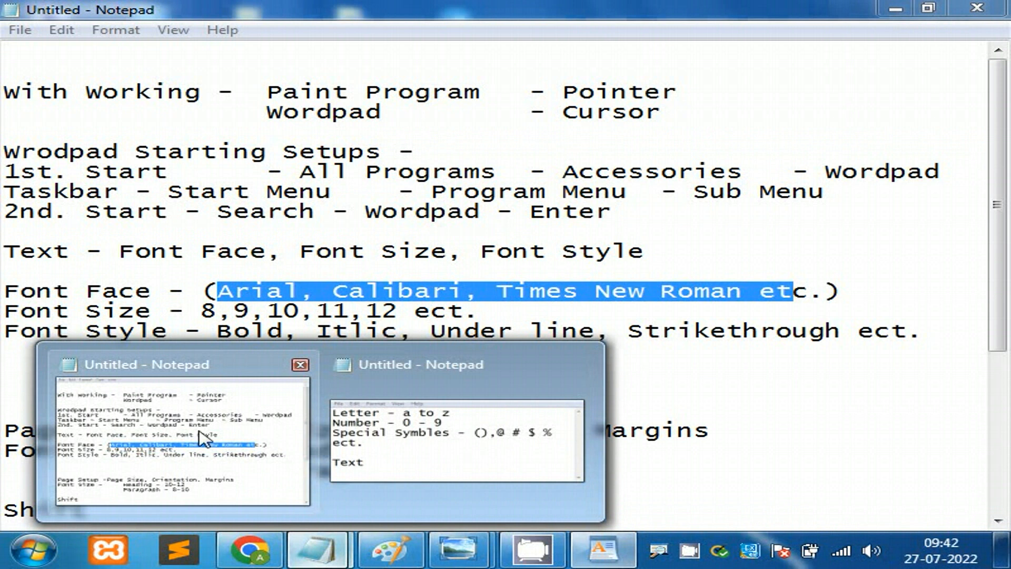
{"action": "left_click", "coordinate": [316, 451]}
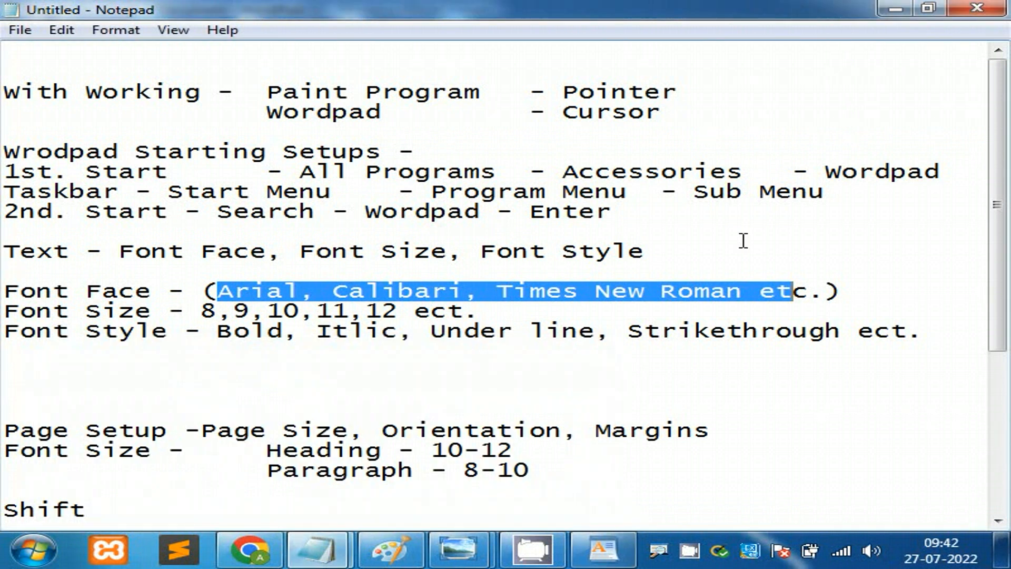
{"action": "left_click_drag", "start_coordinate": [300, 251], "coordinate": [465, 252]}
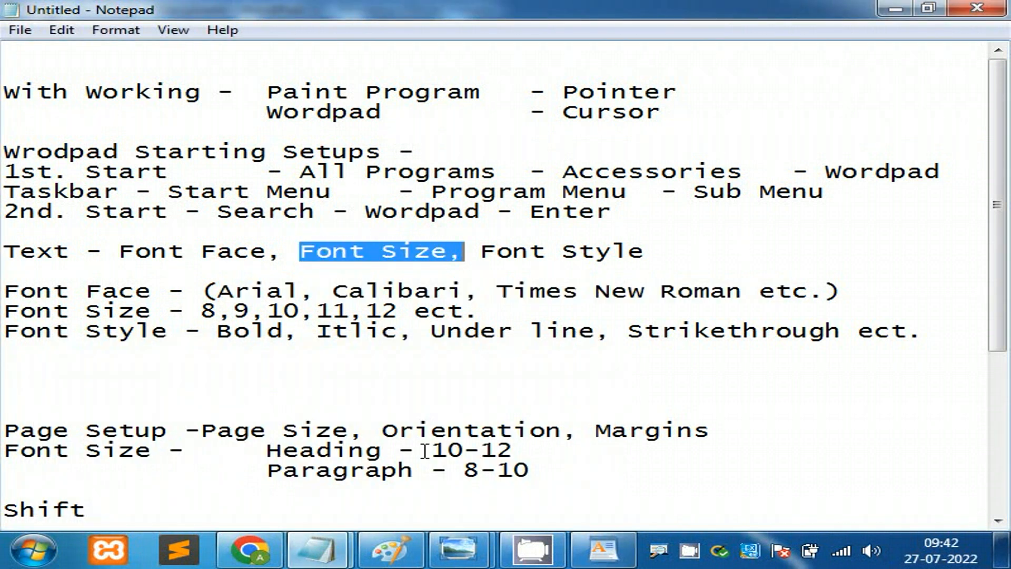
{"action": "left_click", "coordinate": [600, 550]}
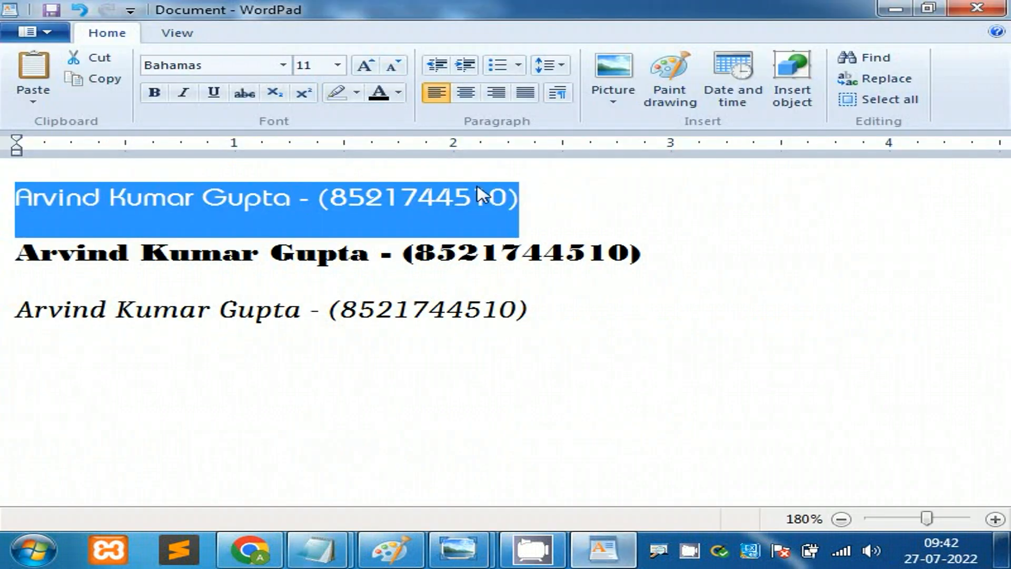
Step: Set the first line to 13 pt, undoing an accidental deletion of the line
{"action": "left_click", "coordinate": [339, 66]}
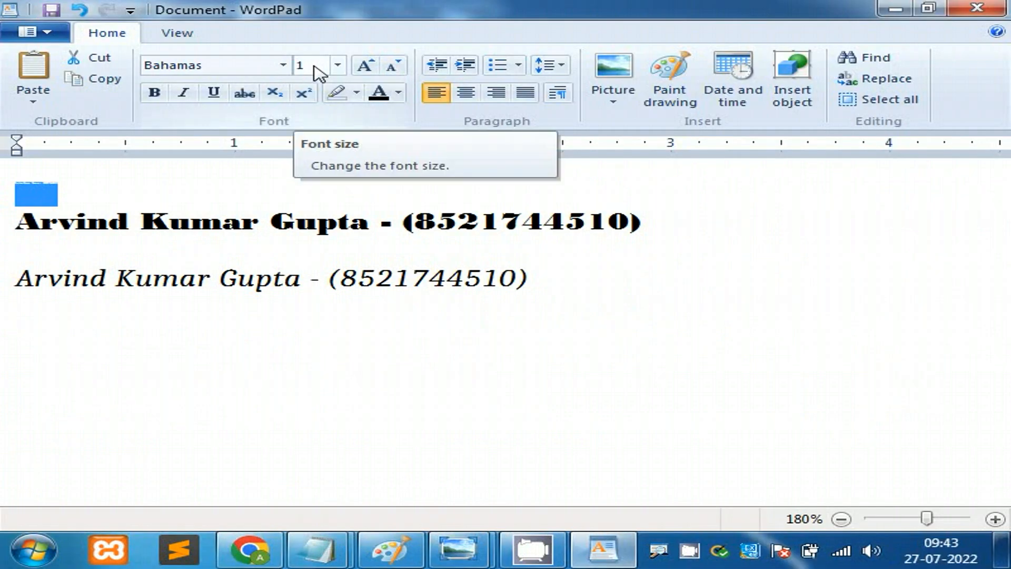
{"action": "key", "text": "Delete"}
{"action": "left_click", "coordinate": [314, 67]}
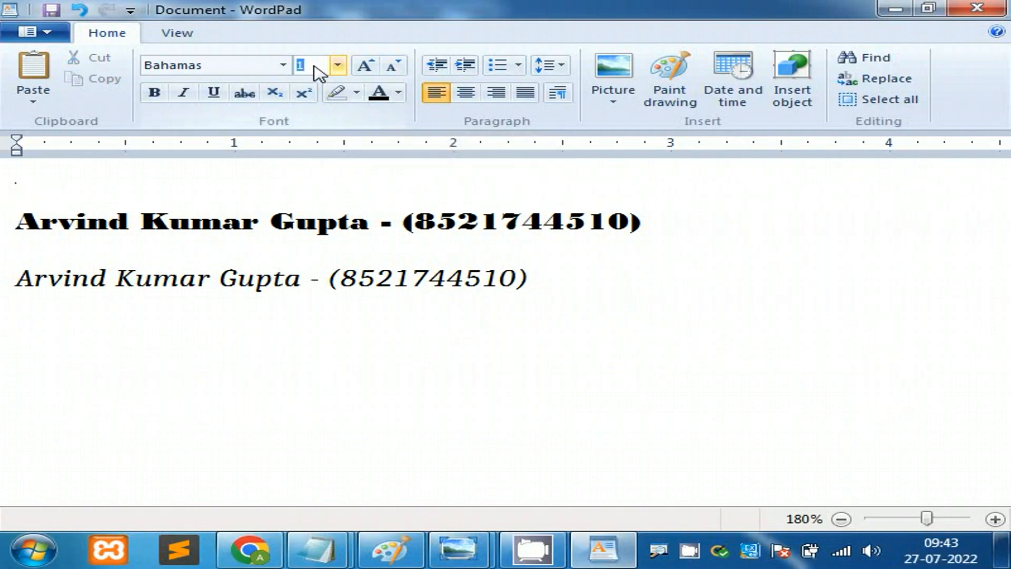
{"action": "type", "text": "13"}
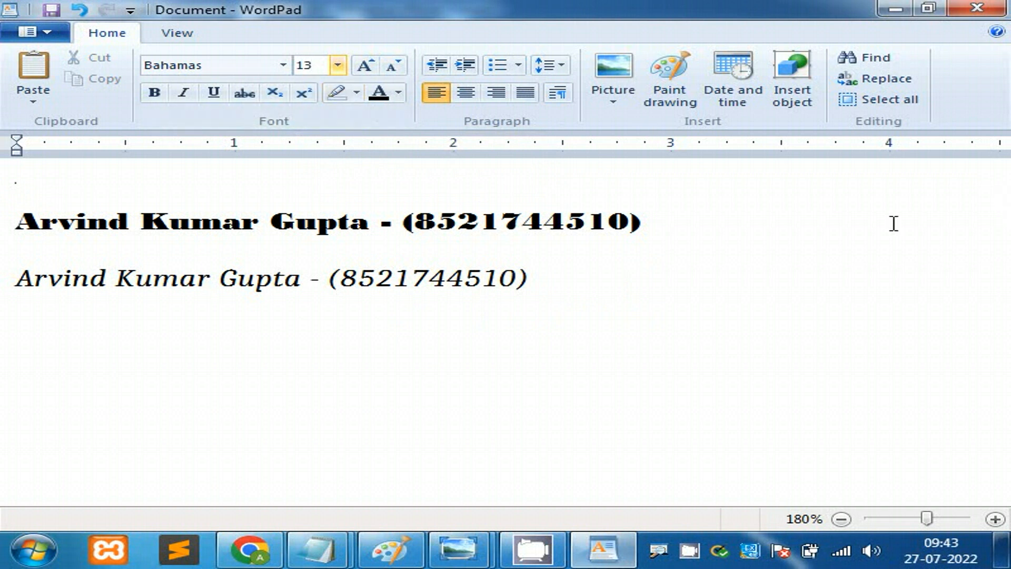
{"action": "left_click", "coordinate": [795, 224]}
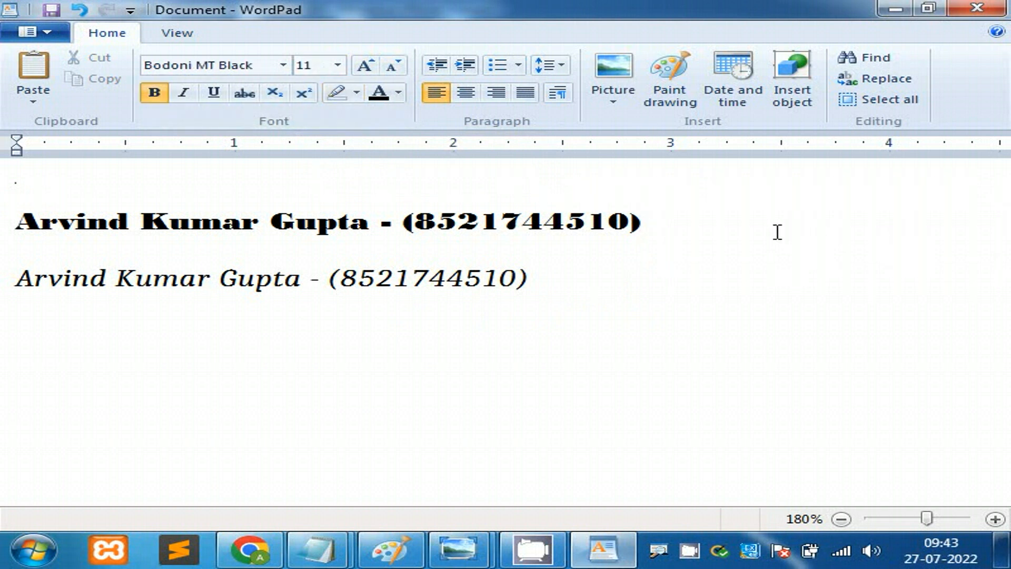
{"action": "key", "text": "ctrl+z"}
{"action": "key", "text": "ctrl+z"}
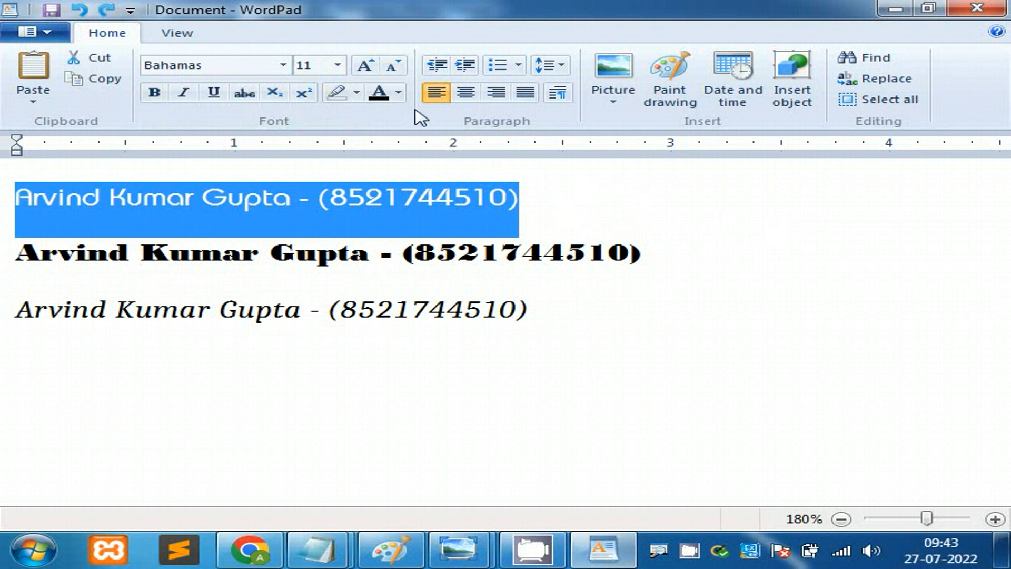
{"action": "left_click", "coordinate": [326, 61]}
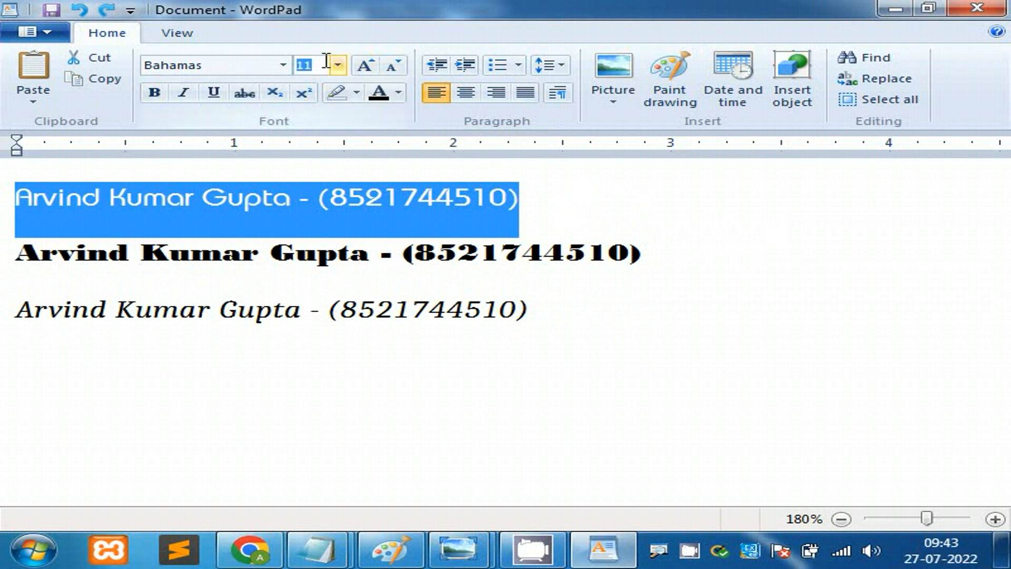
{"action": "type", "text": "13"}
{"action": "key", "text": "Return"}
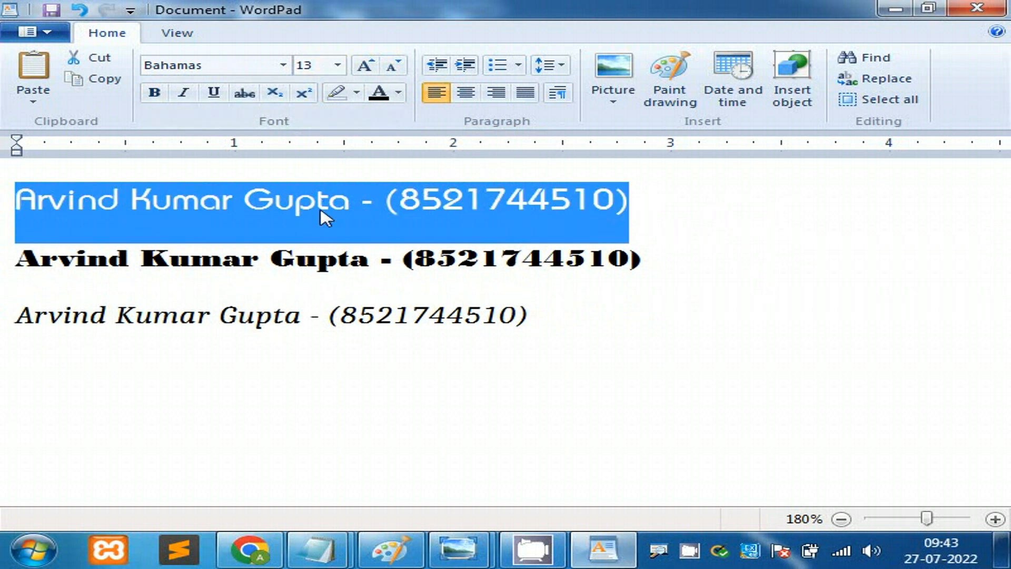
Step: Enlarge the first line to 40 pt and zoom the page out to 130%
{"action": "left_click", "coordinate": [337, 66]}
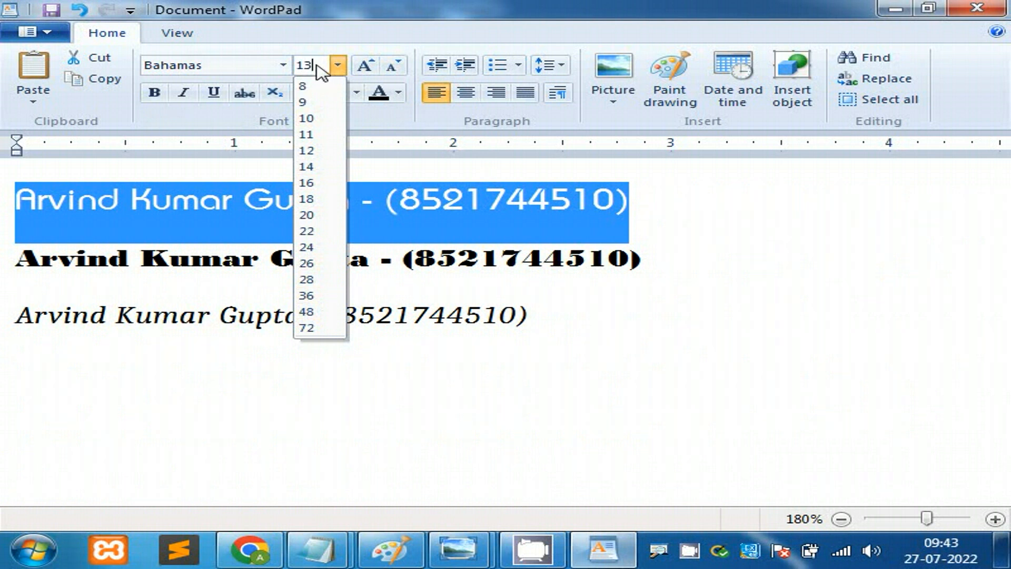
{"action": "left_click_drag", "start_coordinate": [322, 65], "coordinate": [281, 63]}
{"action": "type", "text": "40"}
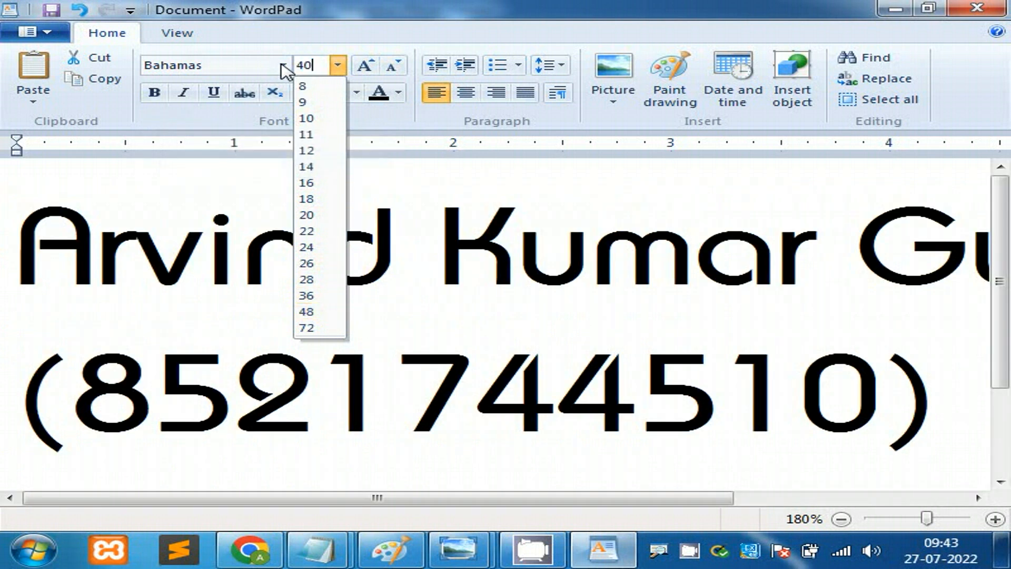
{"action": "key", "text": "Return"}
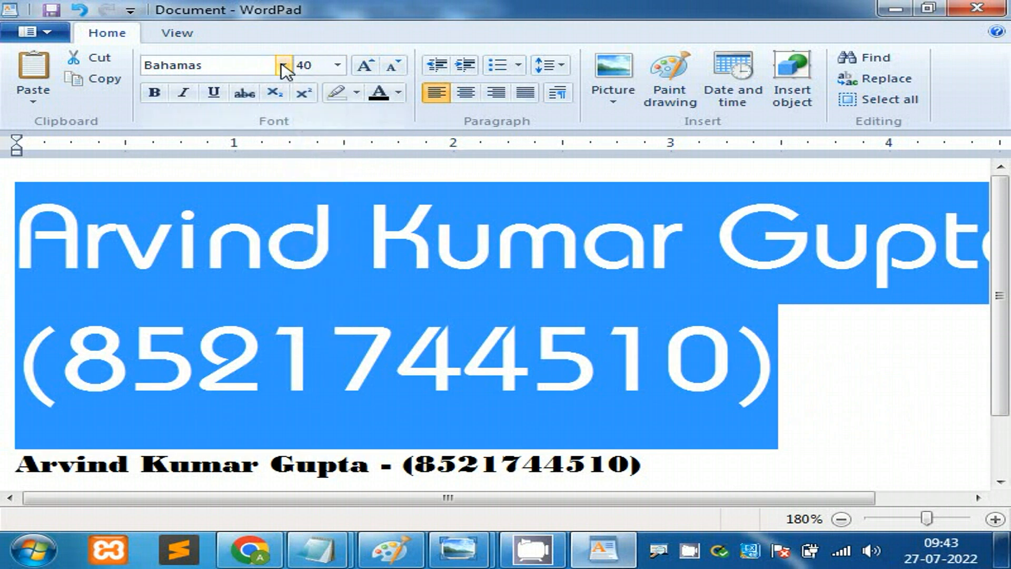
{"action": "left_click", "coordinate": [842, 518]}
{"action": "left_click", "coordinate": [842, 519]}
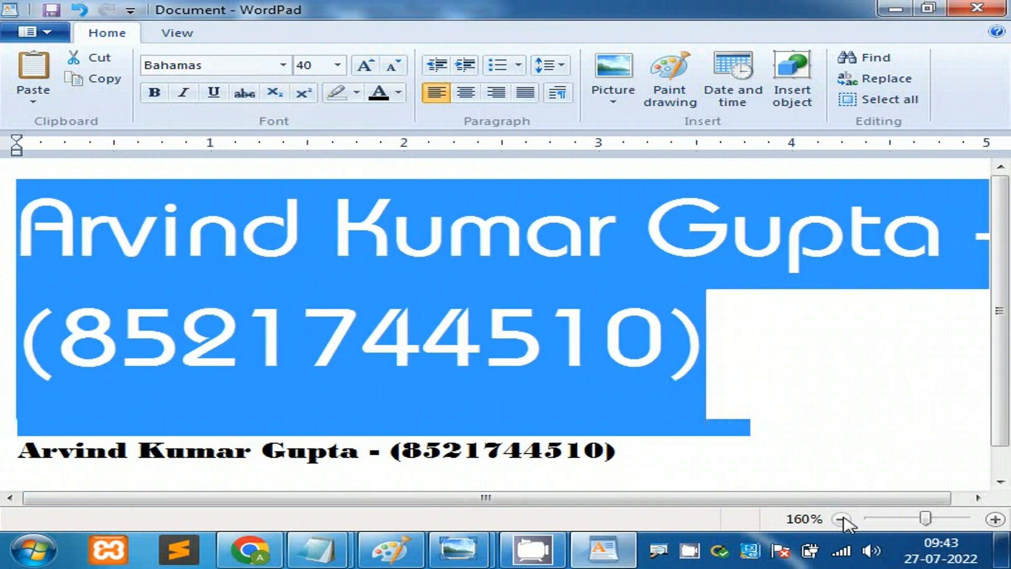
{"action": "left_click", "coordinate": [842, 519]}
{"action": "left_click", "coordinate": [842, 519]}
{"action": "left_click", "coordinate": [842, 519]}
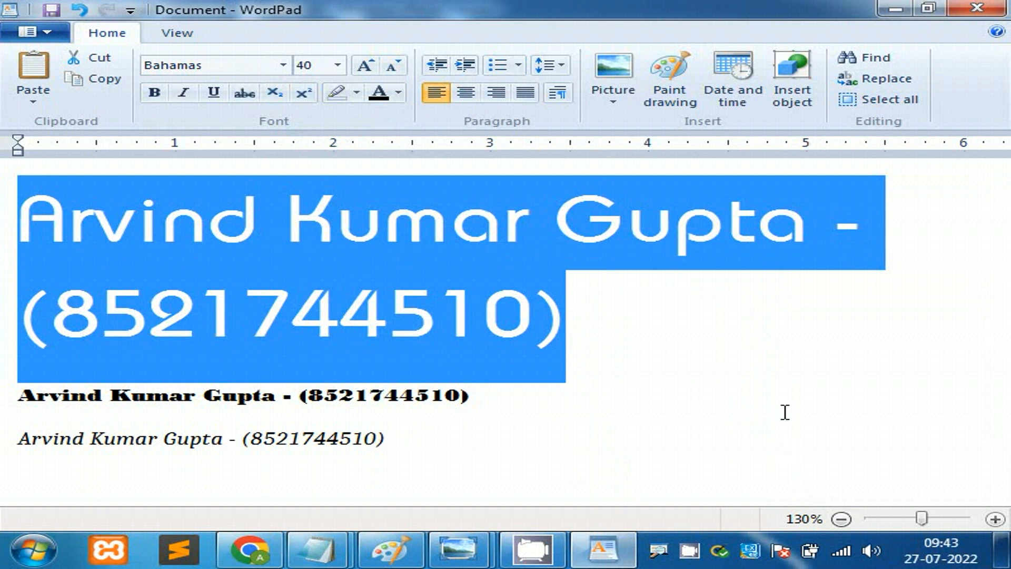
Step: Set the first line's size to 8.5 pt, then 8.25 pt, which shows as 8.3
{"action": "left_click", "coordinate": [338, 66]}
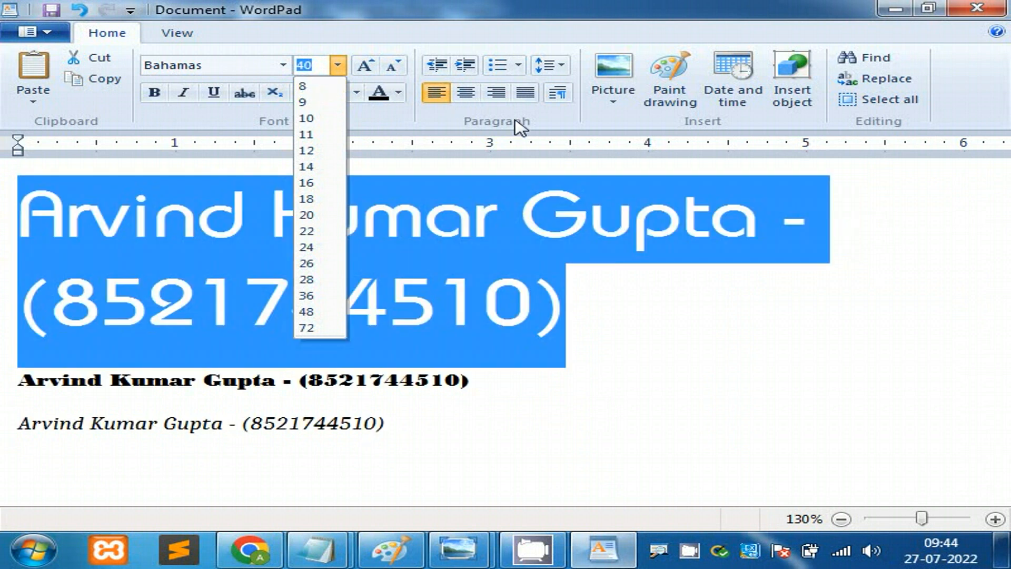
{"action": "type", "text": "8."}
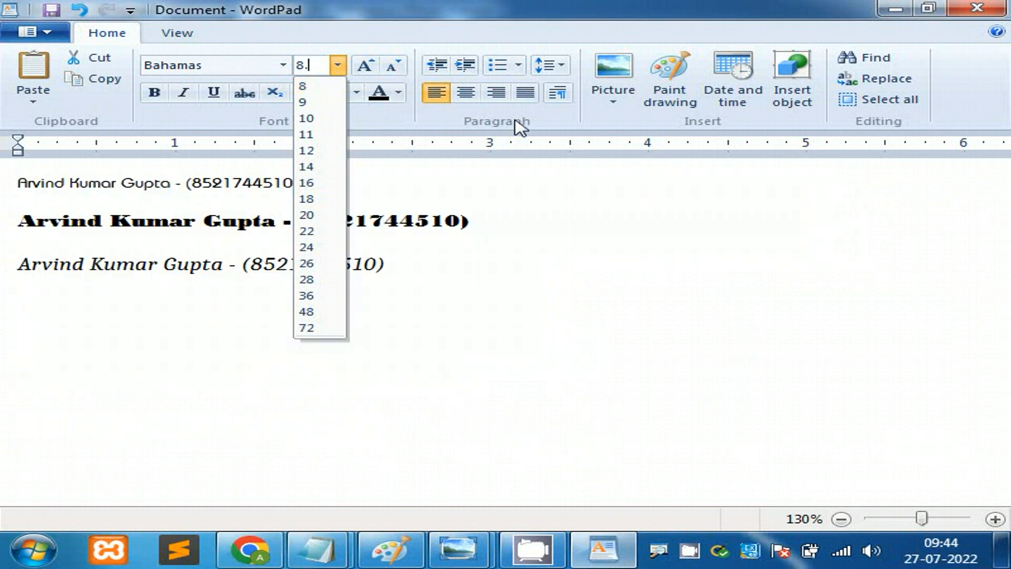
{"action": "type", "text": "5"}
{"action": "key", "text": "Return"}
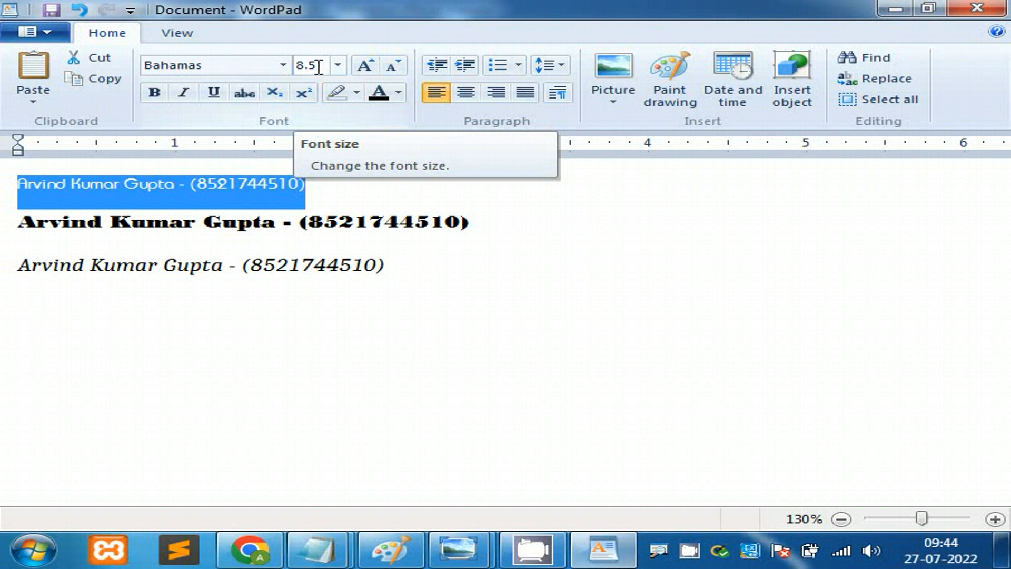
{"action": "left_click", "coordinate": [319, 68]}
{"action": "type", "text": "8"}
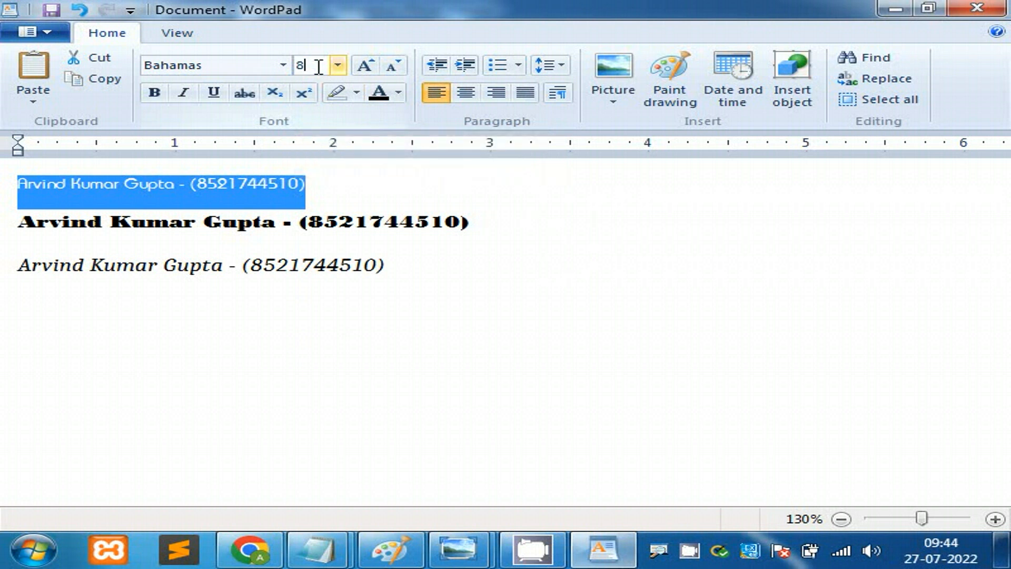
{"action": "type", "text": ".25"}
{"action": "key", "text": "Return"}
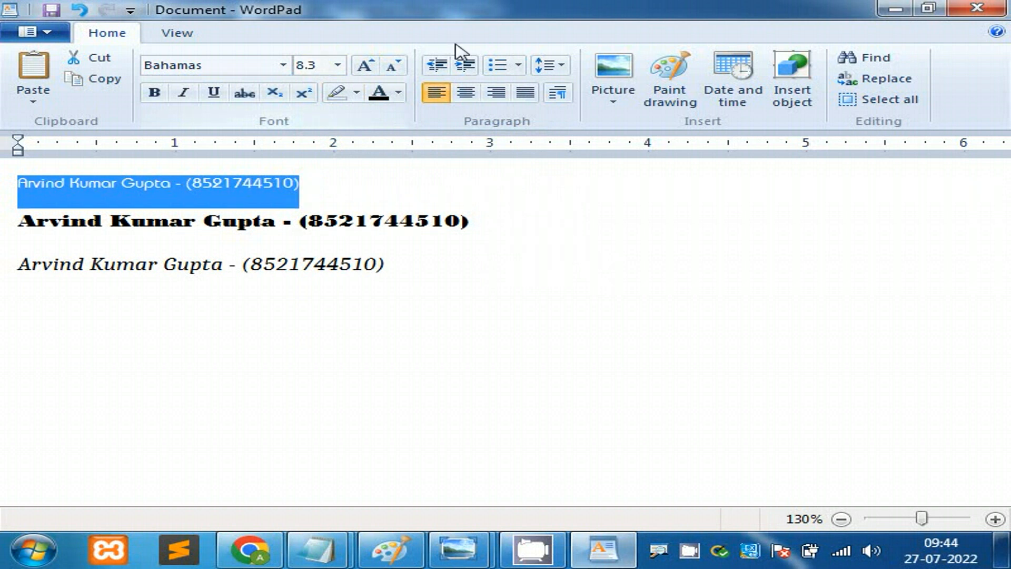
{"action": "left_click", "coordinate": [317, 68]}
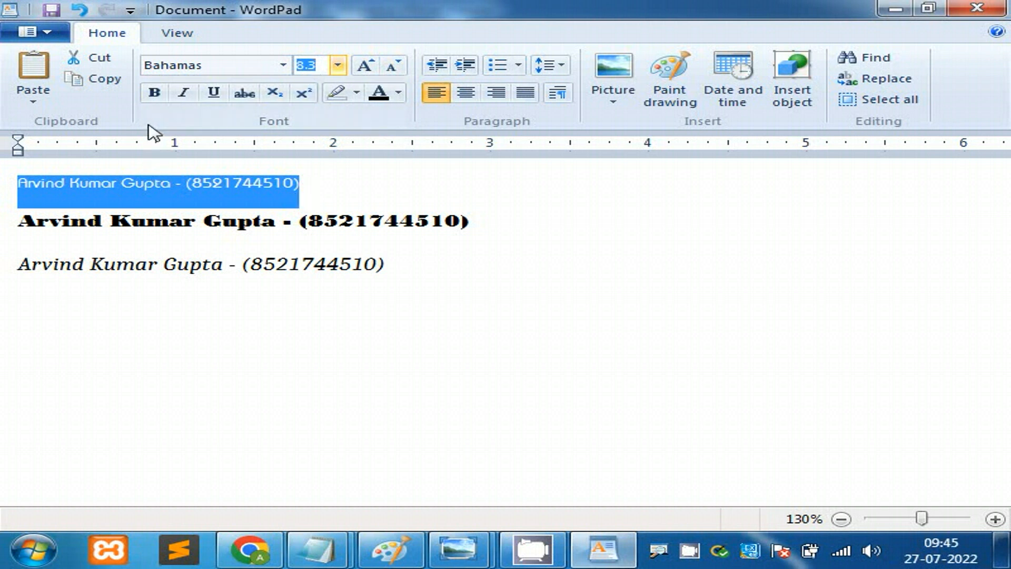
Step: Select all three lines and set them to Arial 11 pt, after briefly trying Albertus
{"action": "left_click", "coordinate": [285, 245]}
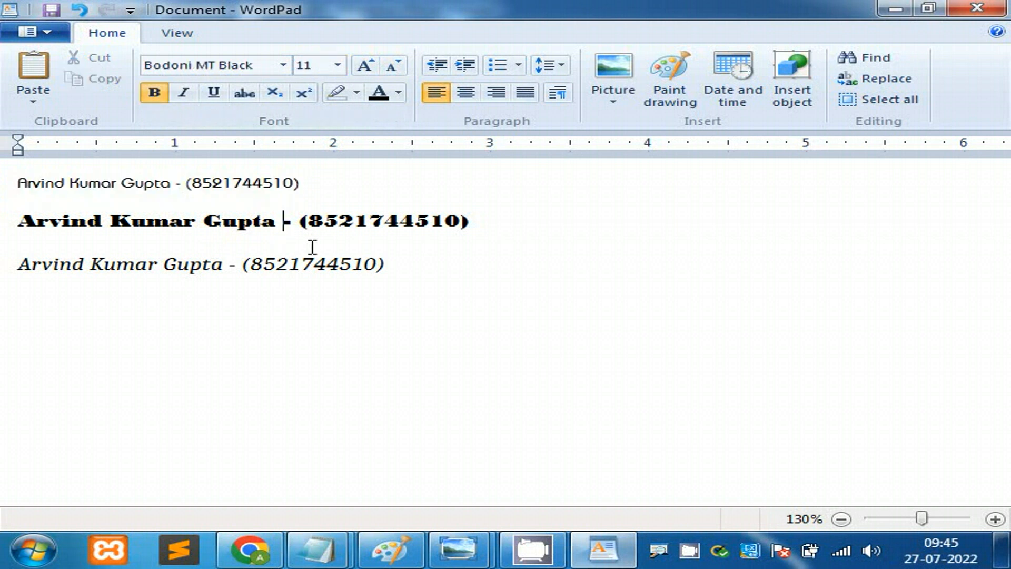
{"action": "left_click_drag", "start_coordinate": [403, 273], "coordinate": [17, 182]}
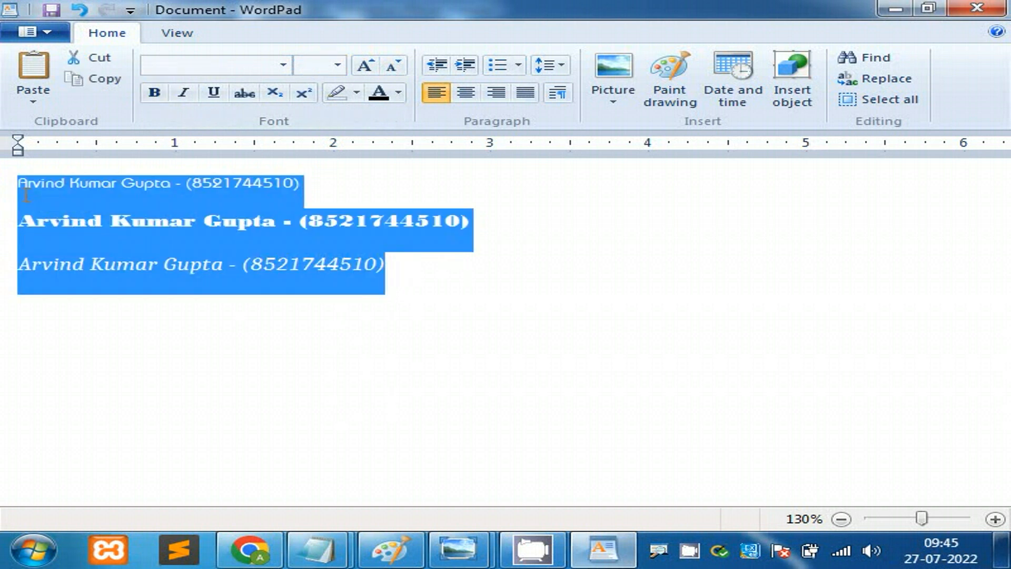
{"action": "left_click", "coordinate": [284, 67]}
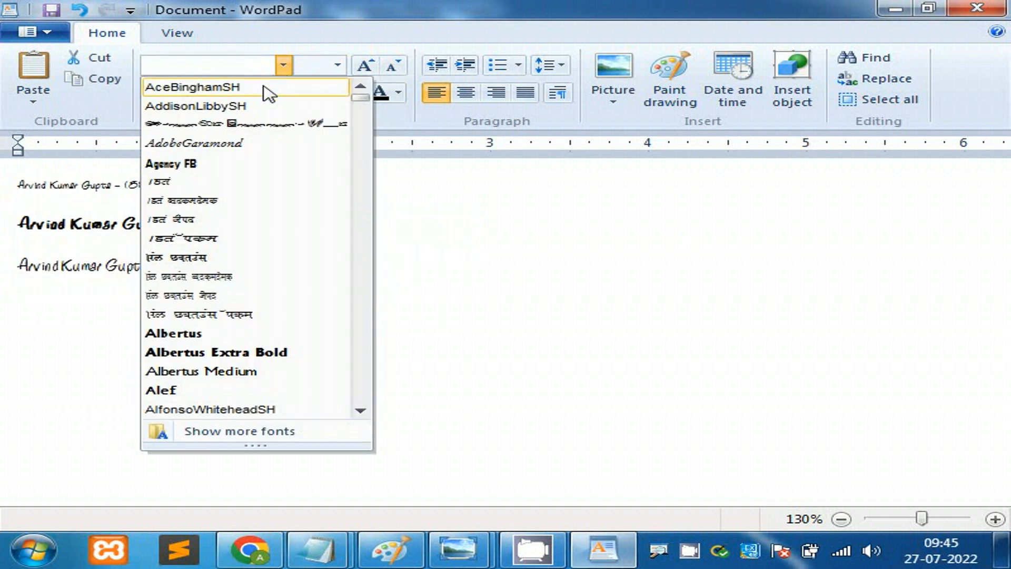
{"action": "left_click", "coordinate": [258, 335]}
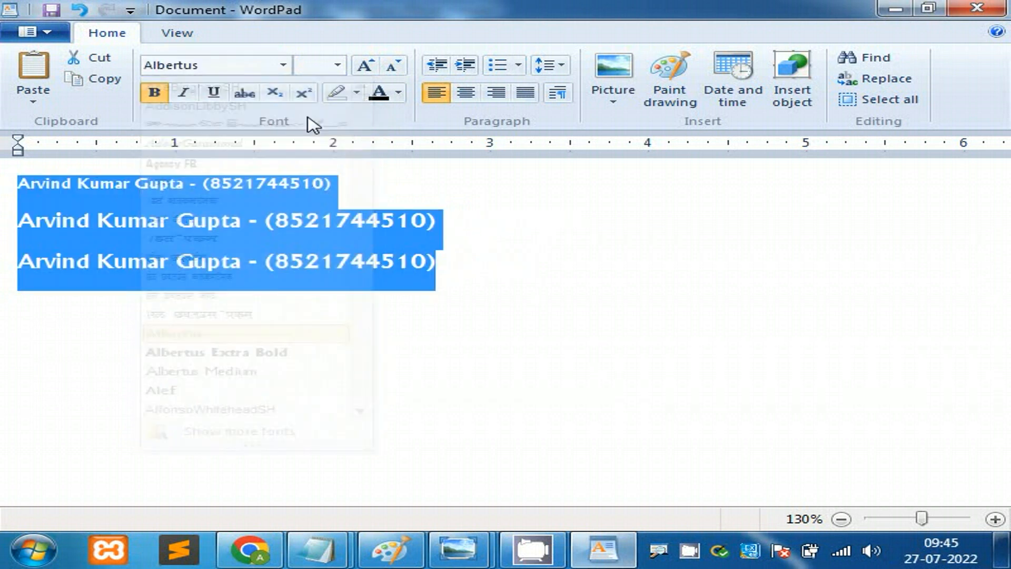
{"action": "left_click", "coordinate": [338, 67]}
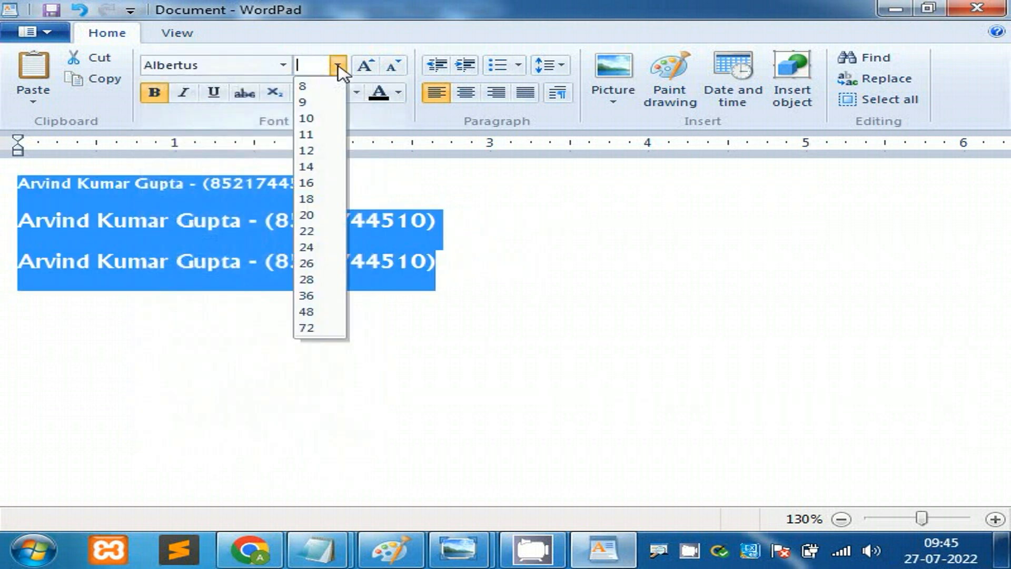
{"action": "left_click", "coordinate": [331, 136]}
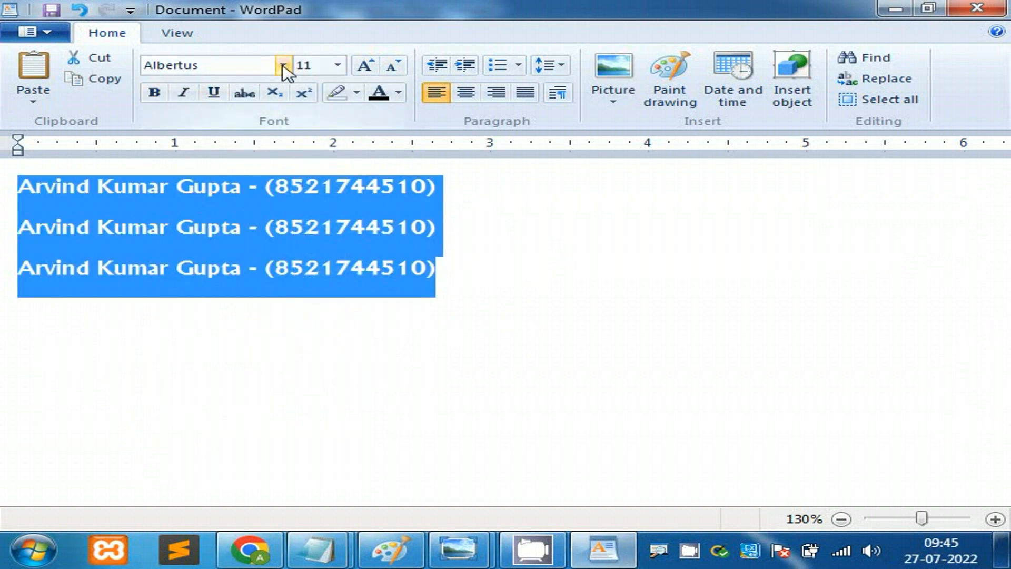
{"action": "left_click", "coordinate": [246, 67]}
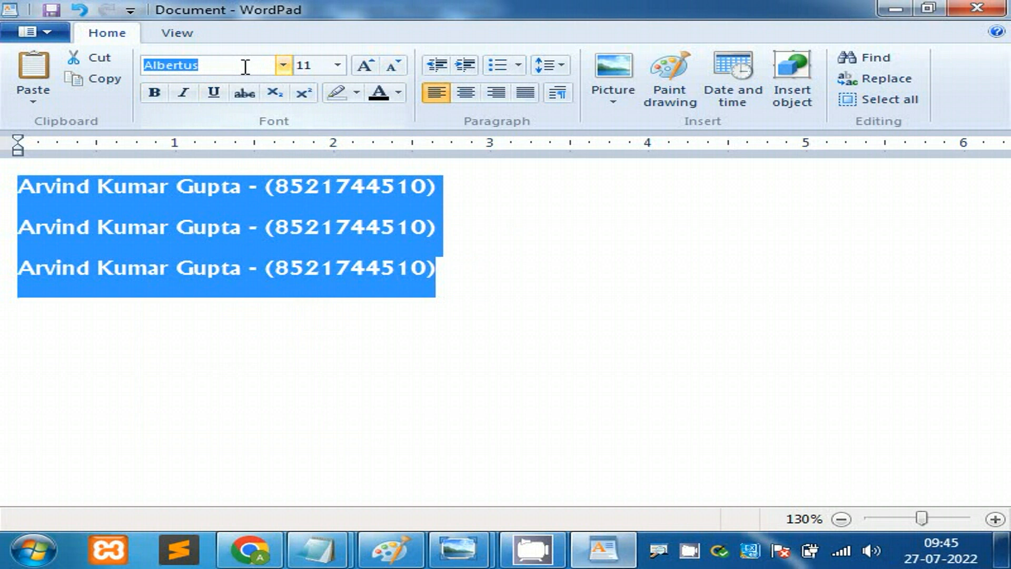
{"action": "type", "text": "Arial"}
{"action": "key", "text": "Return"}
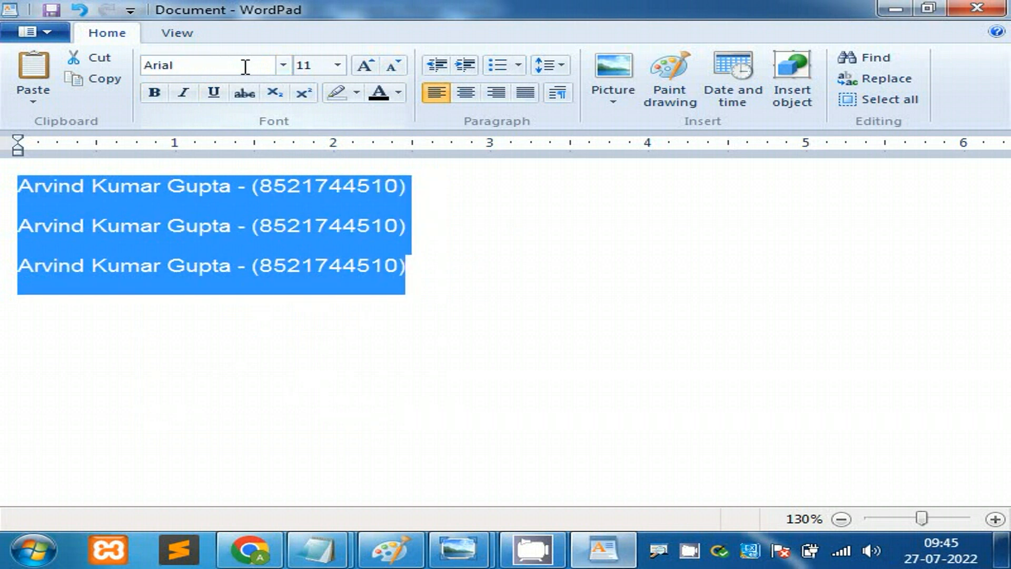
{"action": "left_click", "coordinate": [592, 371]}
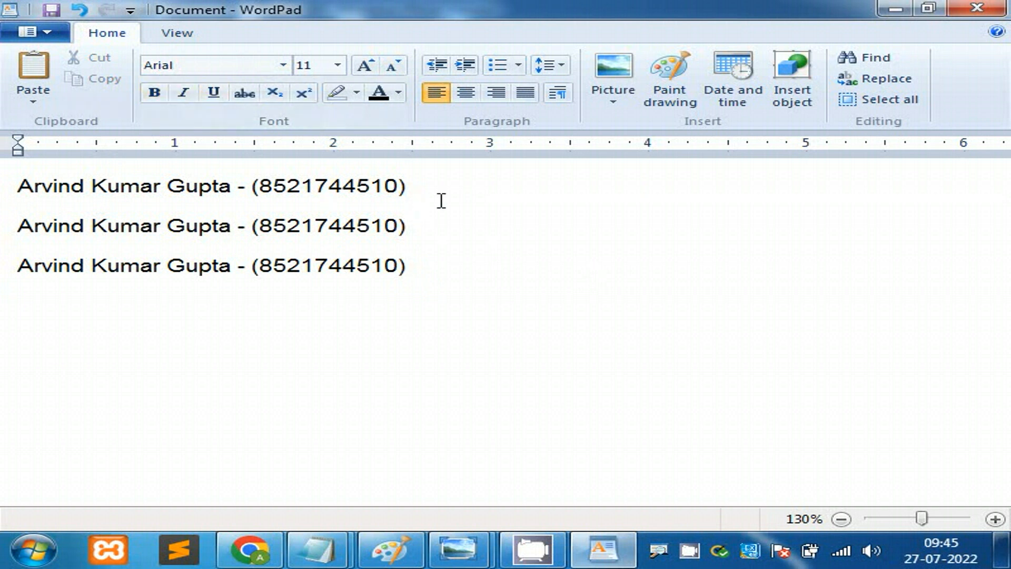
Step: Make line one bold, line two italic and line three underlined
{"action": "left_click_drag", "start_coordinate": [433, 188], "coordinate": [39, 192]}
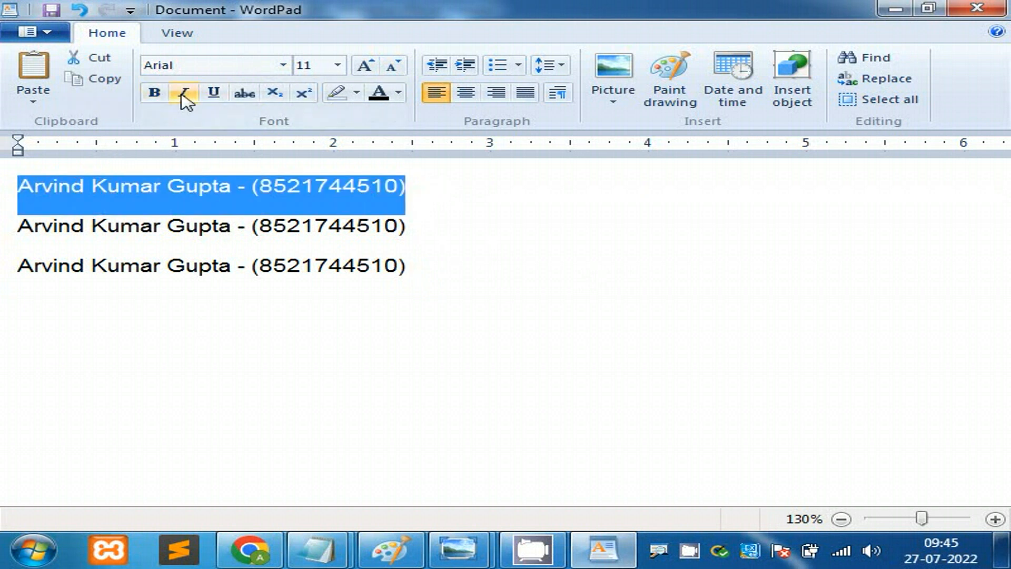
{"action": "left_click", "coordinate": [160, 99]}
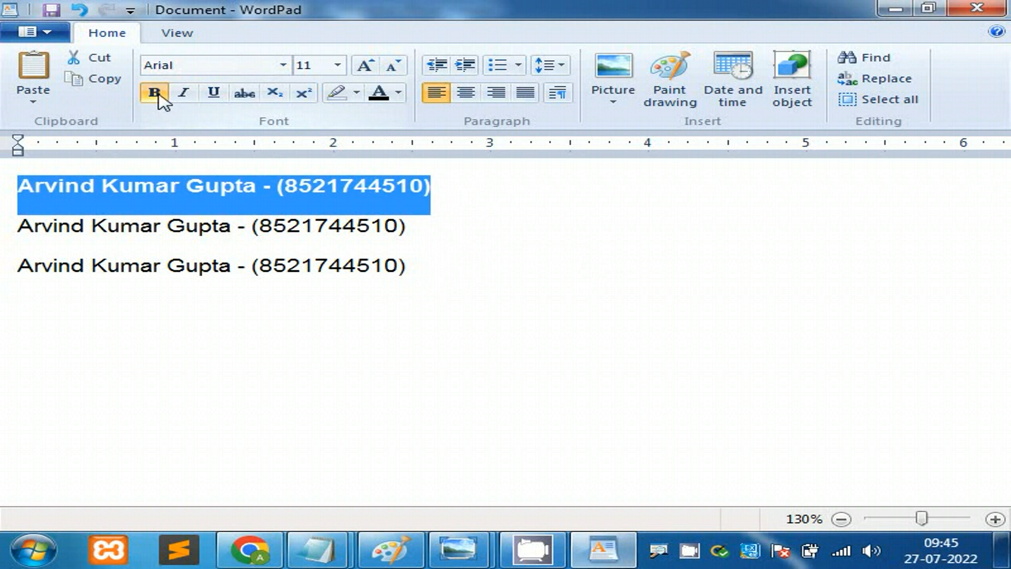
{"action": "left_click", "coordinate": [540, 318]}
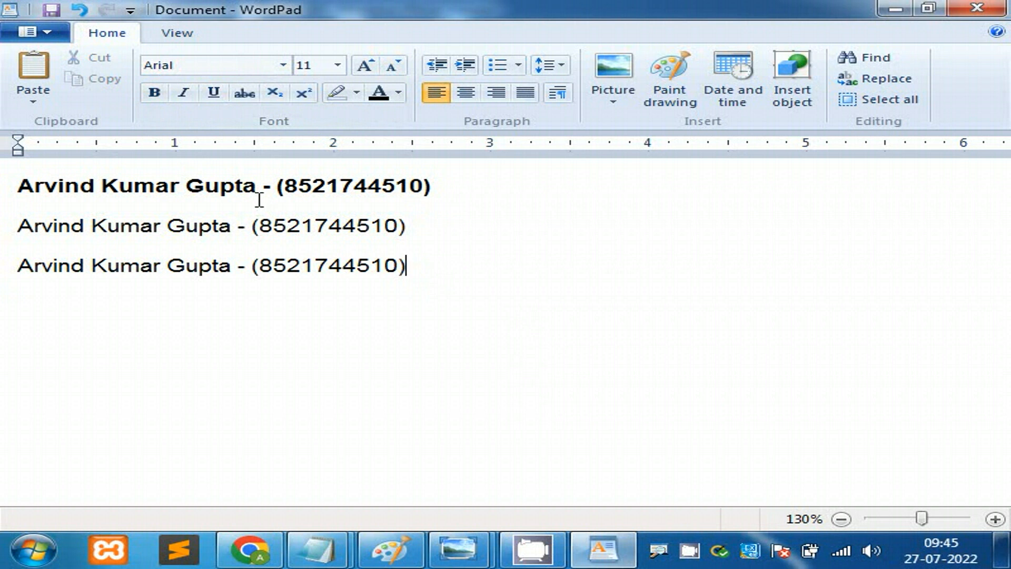
{"action": "left_click_drag", "start_coordinate": [444, 225], "coordinate": [18, 226]}
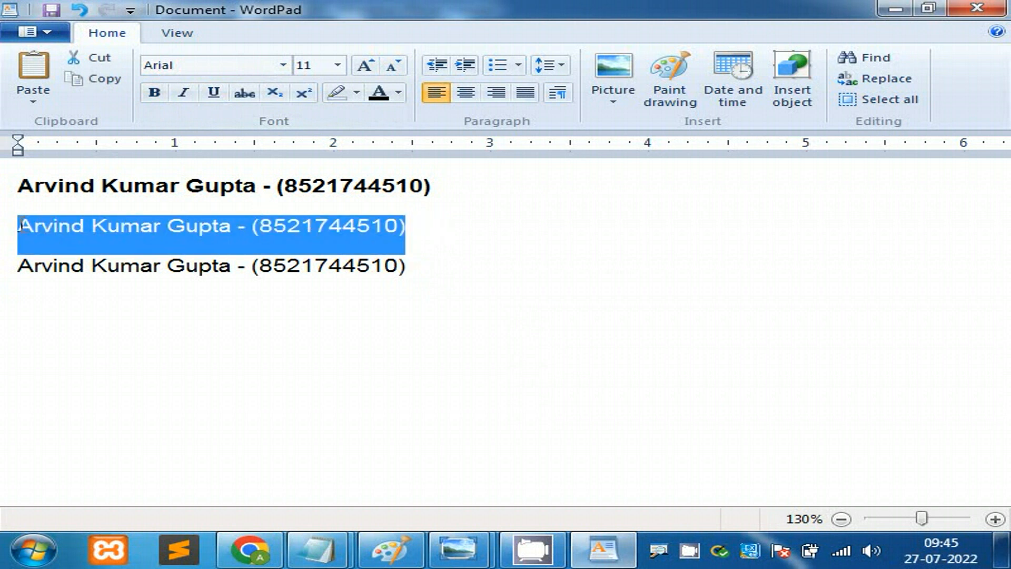
{"action": "left_click", "coordinate": [191, 95]}
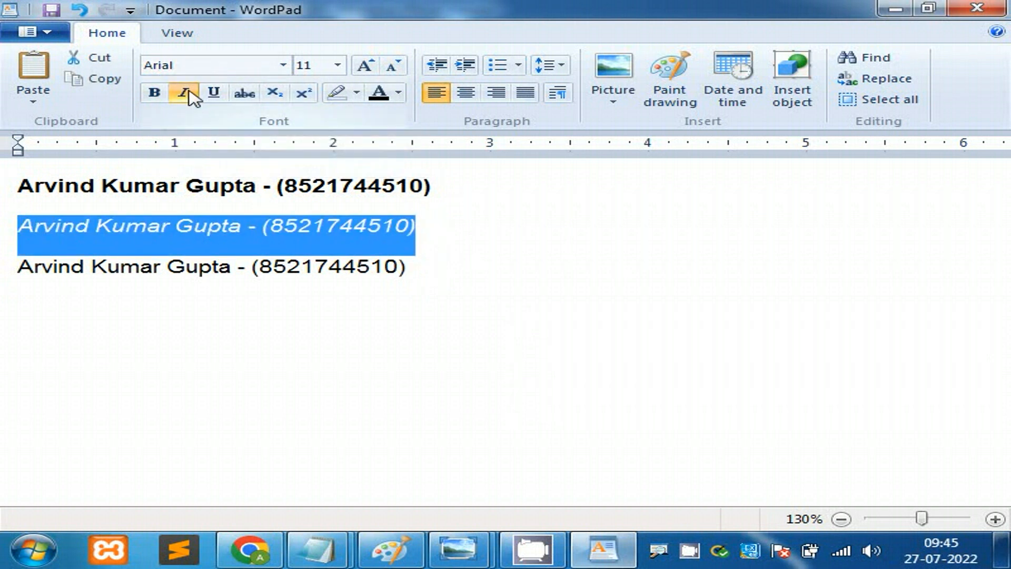
{"action": "left_click", "coordinate": [485, 270]}
{"action": "left_click_drag", "start_coordinate": [429, 271], "coordinate": [42, 270]}
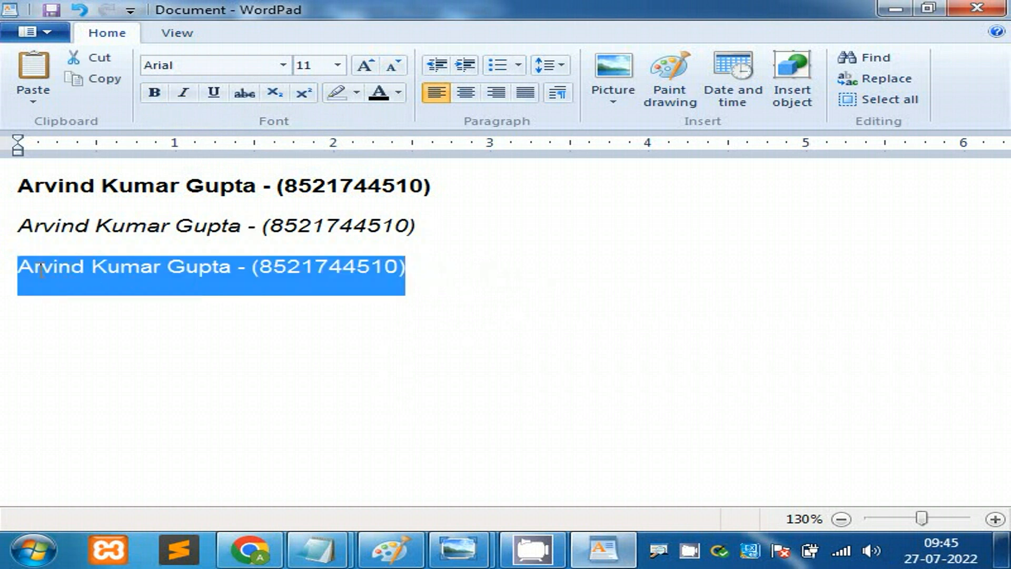
{"action": "left_click", "coordinate": [214, 92]}
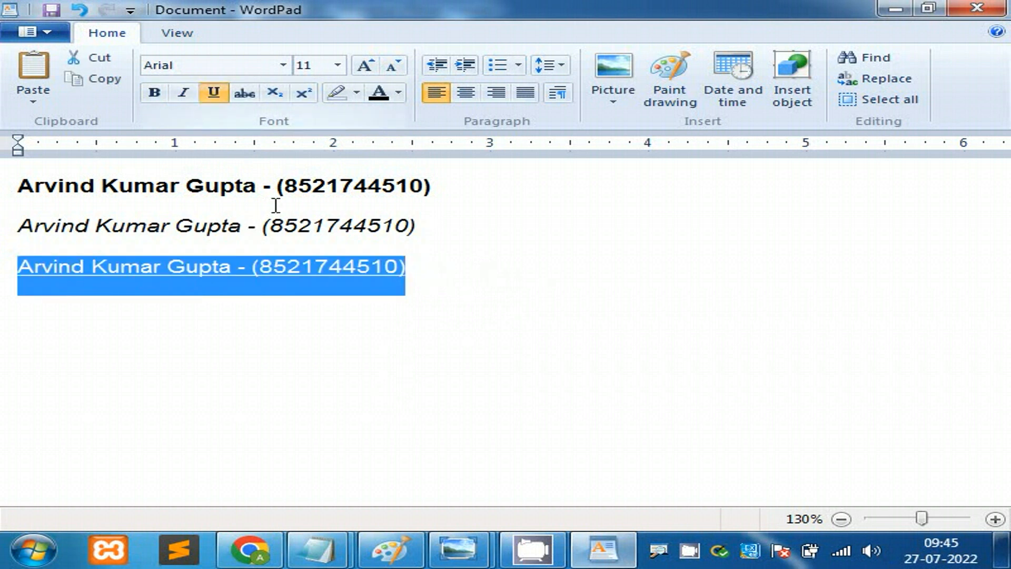
{"action": "left_click", "coordinate": [416, 266]}
Step: Copy line three as a struck-through fourth line with no underline, then select all four lines
{"action": "triple_click", "coordinate": [414, 266]}
{"action": "key", "text": "ctrl+c"}
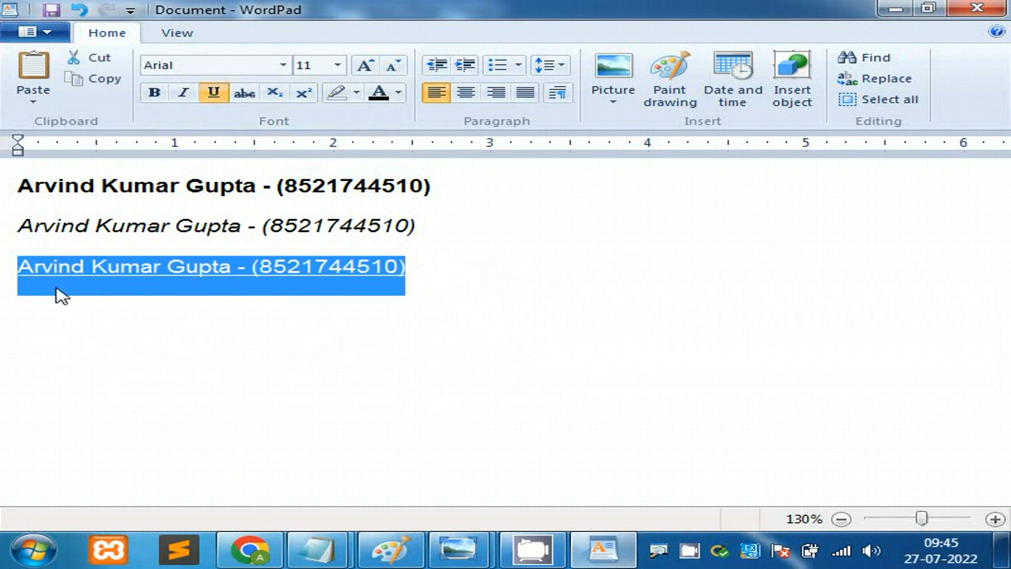
{"action": "left_click", "coordinate": [427, 274]}
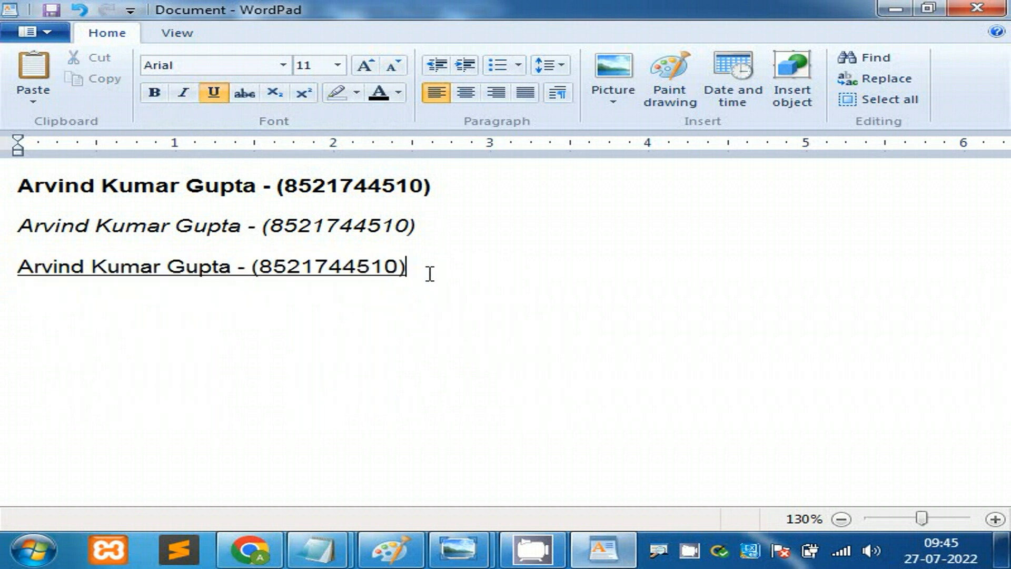
{"action": "key", "text": "Return"}
{"action": "key", "text": "ctrl+v"}
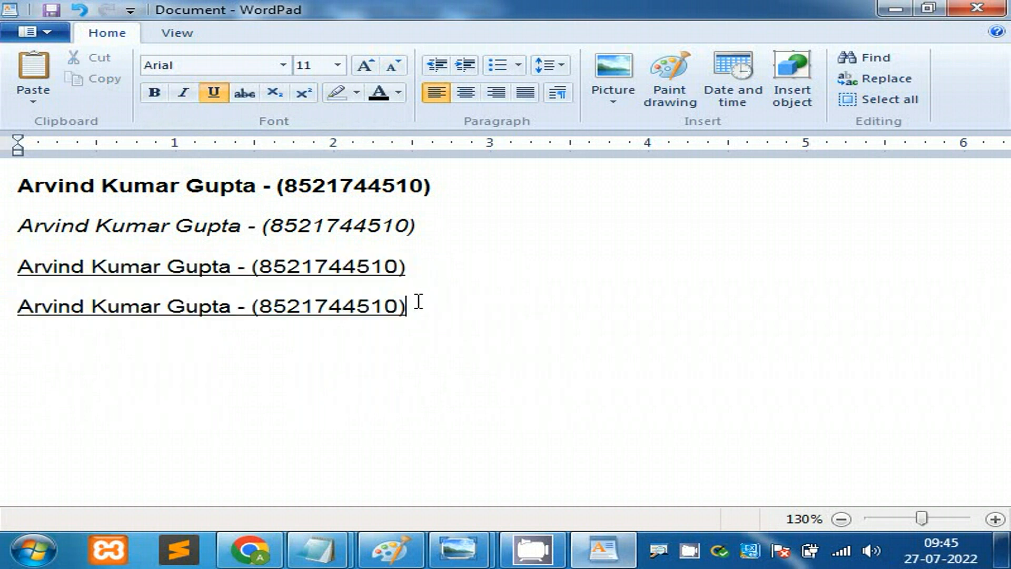
{"action": "triple_click", "coordinate": [417, 303]}
{"action": "left_click", "coordinate": [214, 93]}
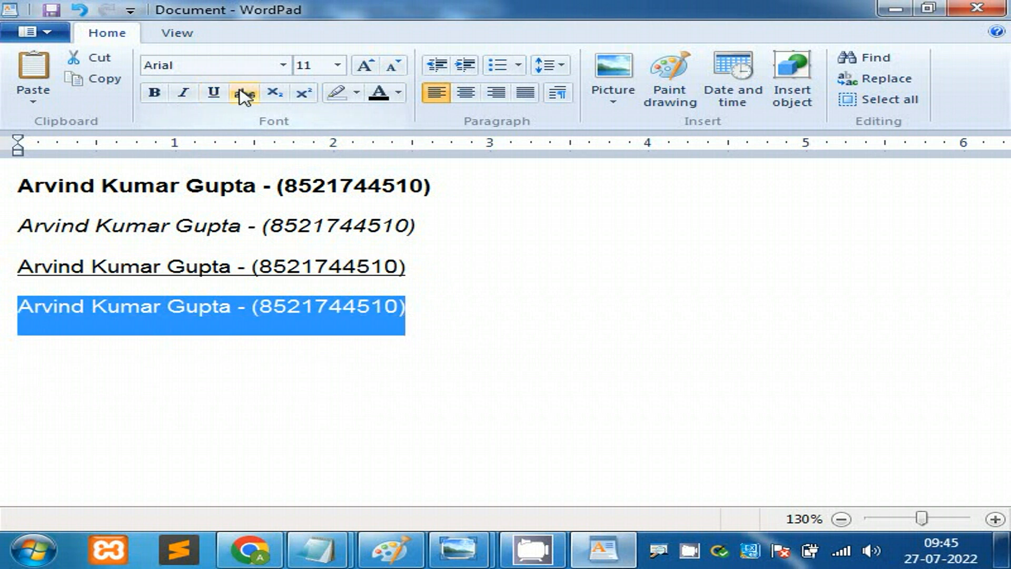
{"action": "left_click", "coordinate": [243, 93]}
{"action": "left_click", "coordinate": [501, 336]}
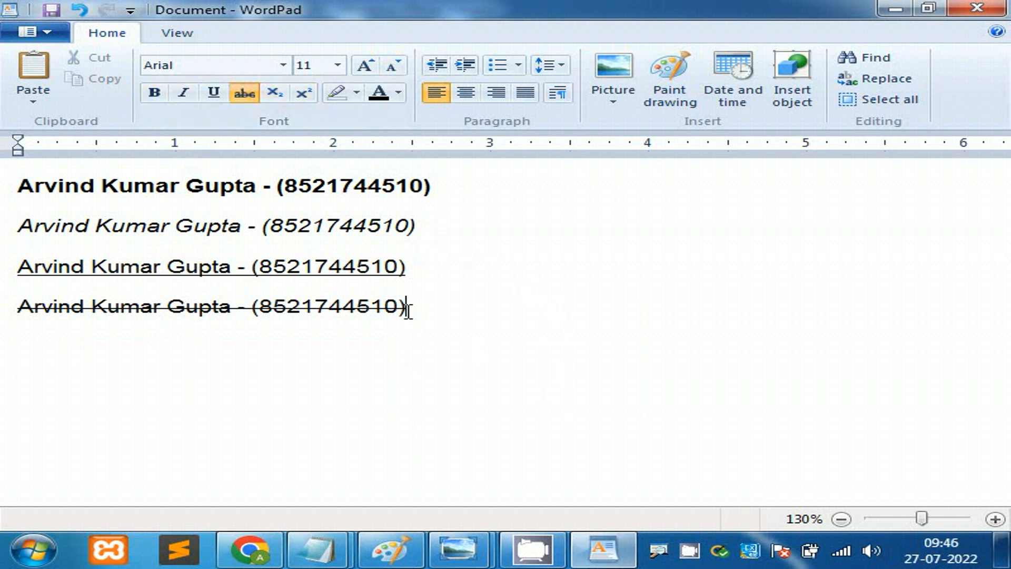
{"action": "left_click_drag", "start_coordinate": [408, 308], "coordinate": [17, 189]}
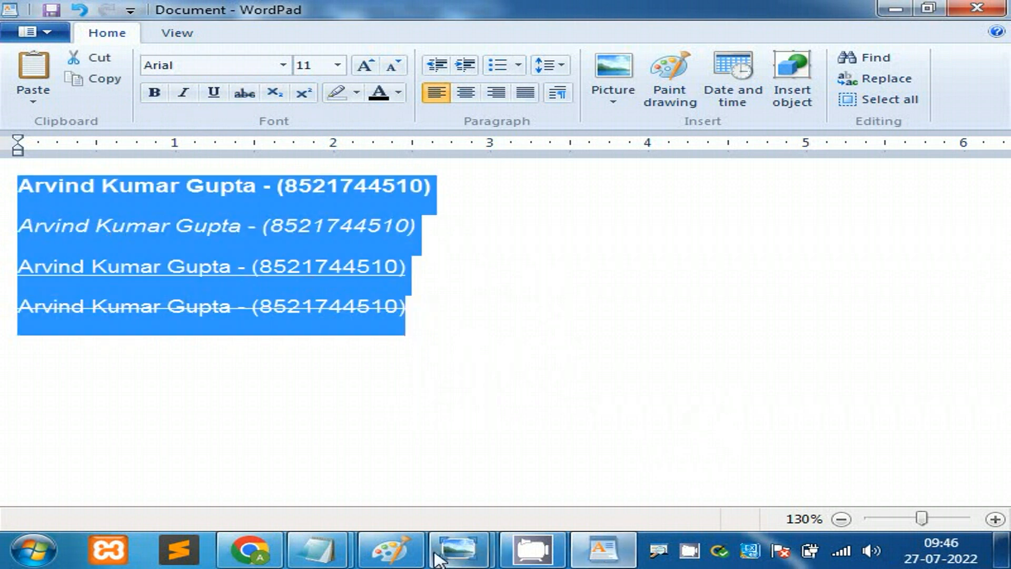
Step: In Notepad, highlight the font face, size and style notes listing Bold, Italic, Underline, Strikethrough
{"action": "mouse_move", "coordinate": [333, 559]}
{"action": "left_click", "coordinate": [270, 443]}
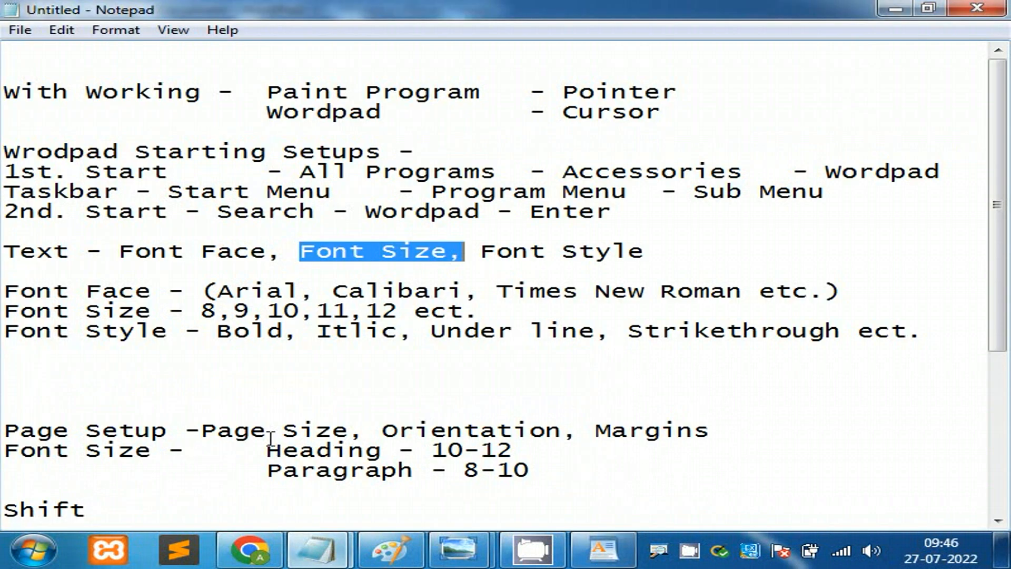
{"action": "left_click_drag", "start_coordinate": [645, 251], "coordinate": [168, 251]}
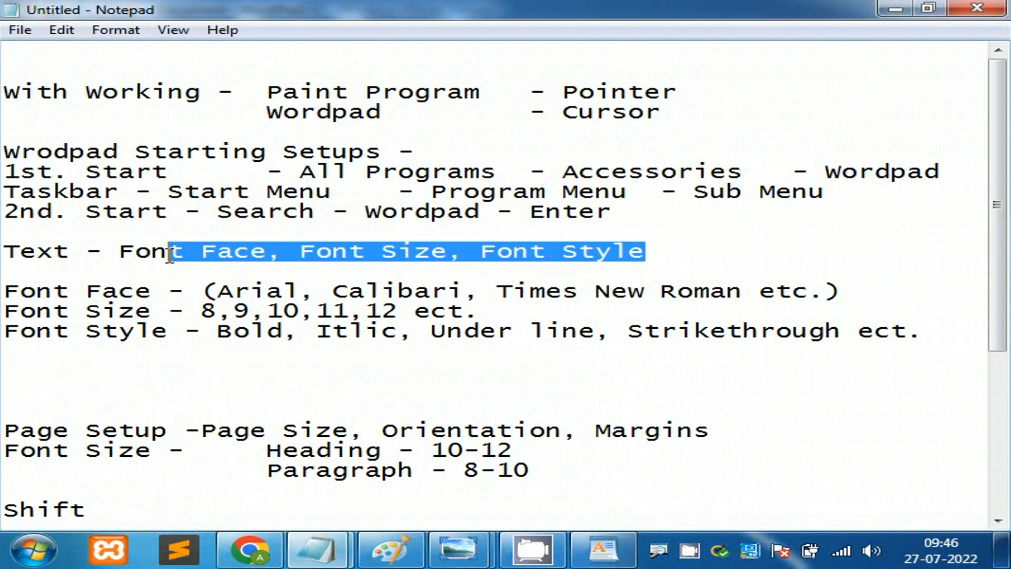
{"action": "left_click", "coordinate": [233, 333]}
{"action": "left_click", "coordinate": [336, 337]}
{"action": "left_click", "coordinate": [503, 336]}
{"action": "left_click", "coordinate": [732, 330]}
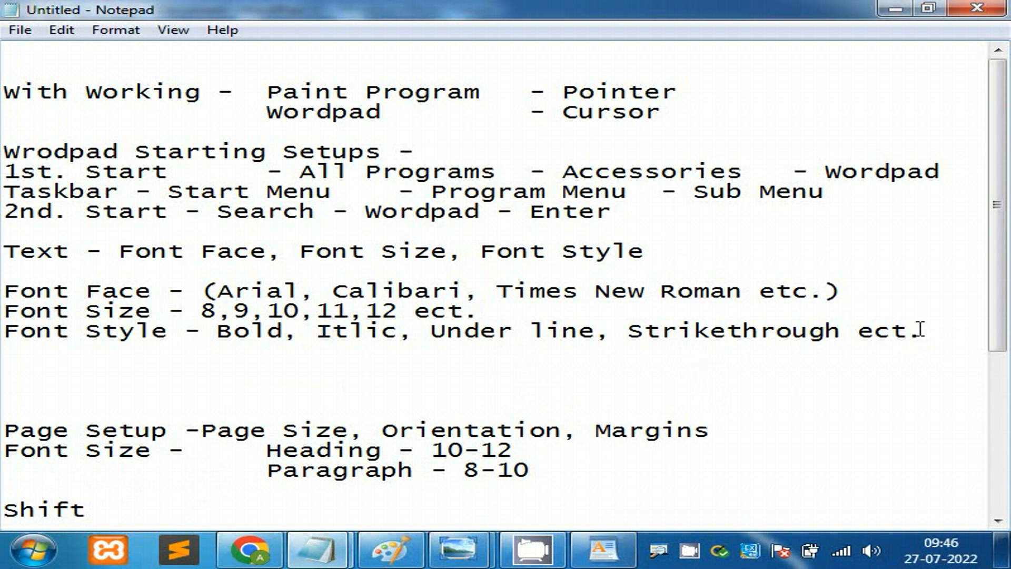
{"action": "left_click_drag", "start_coordinate": [921, 330], "coordinate": [2, 289]}
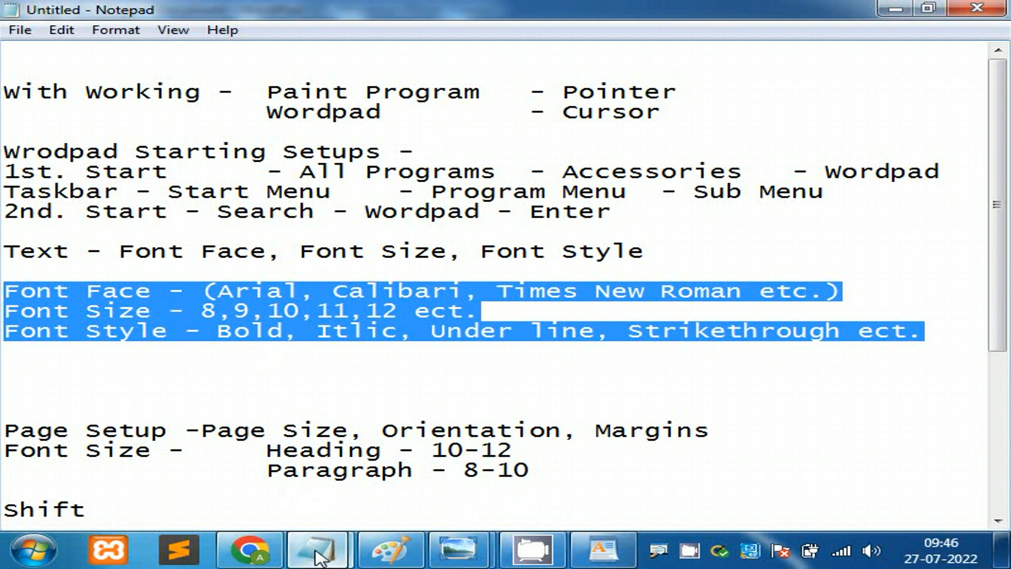
{"action": "left_click", "coordinate": [606, 545]}
Step: Select the bold first line in WordPad, then open the handwritten shortcut-notes photo
{"action": "left_click", "coordinate": [427, 224]}
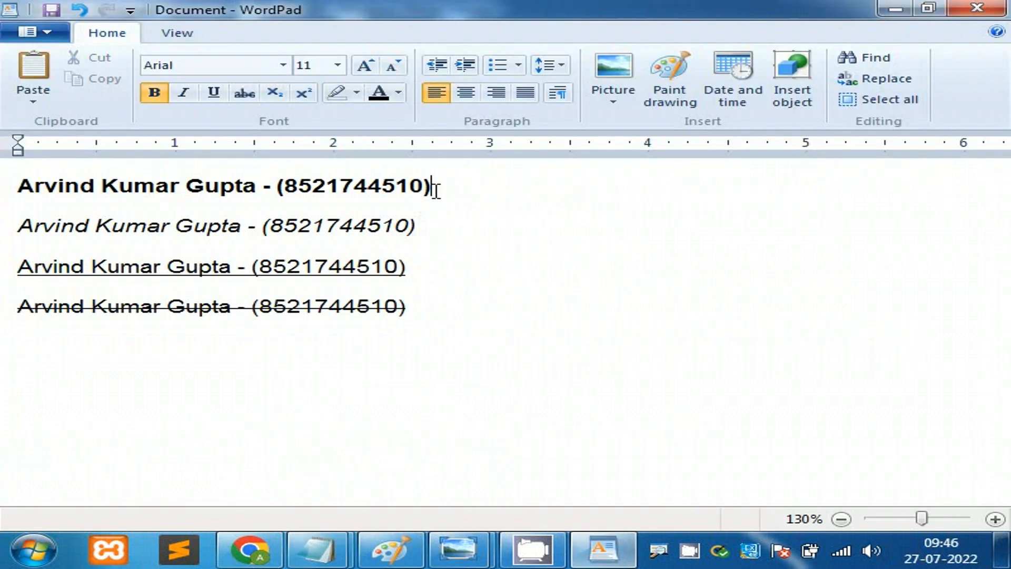
{"action": "left_click_drag", "start_coordinate": [435, 187], "coordinate": [84, 200]}
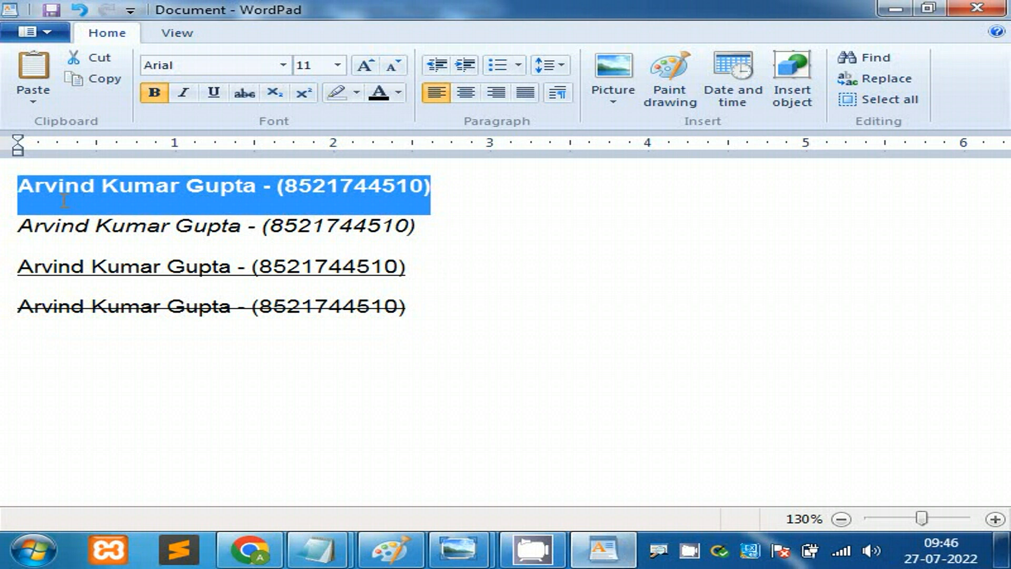
{"action": "left_click", "coordinate": [485, 248]}
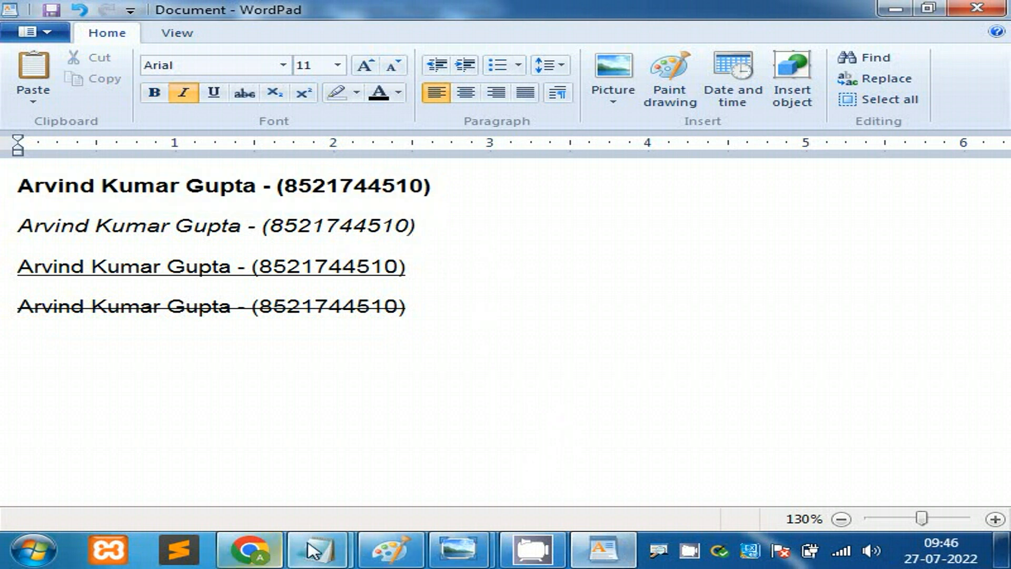
{"action": "mouse_move", "coordinate": [493, 558]}
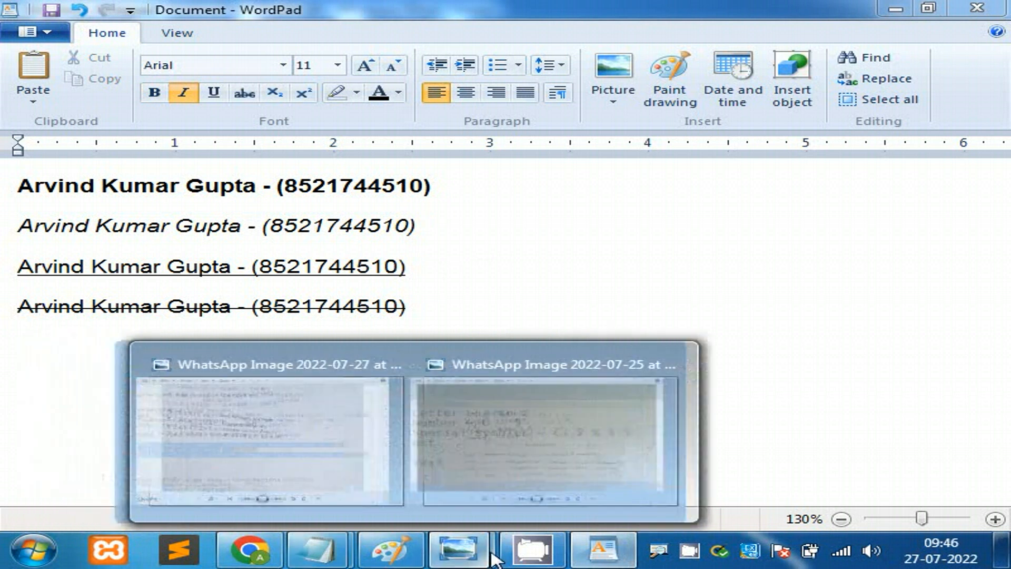
{"action": "left_click", "coordinate": [550, 457]}
{"action": "left_click_drag", "start_coordinate": [483, 328], "coordinate": [479, 153]}
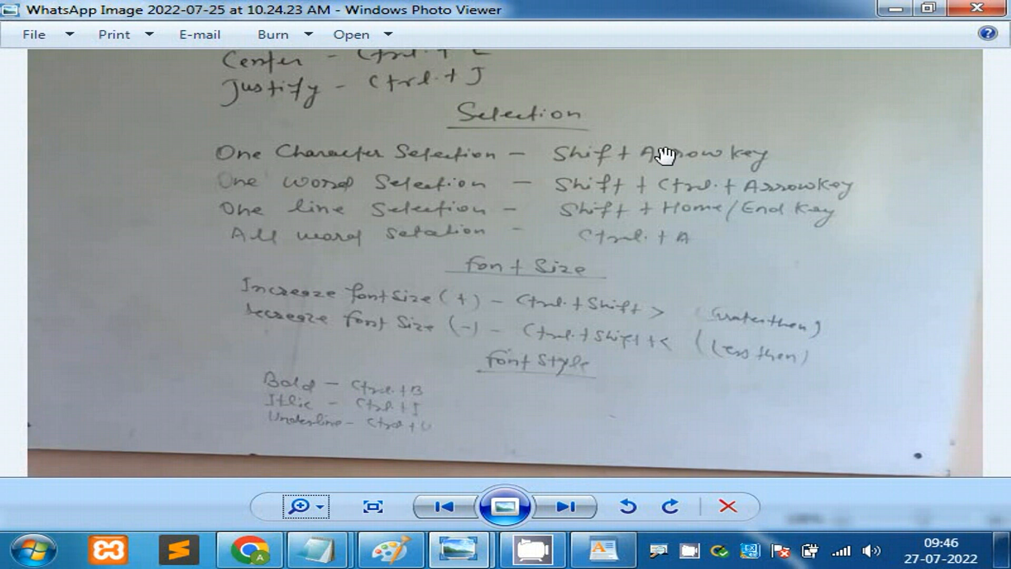
{"action": "left_click", "coordinate": [603, 549]}
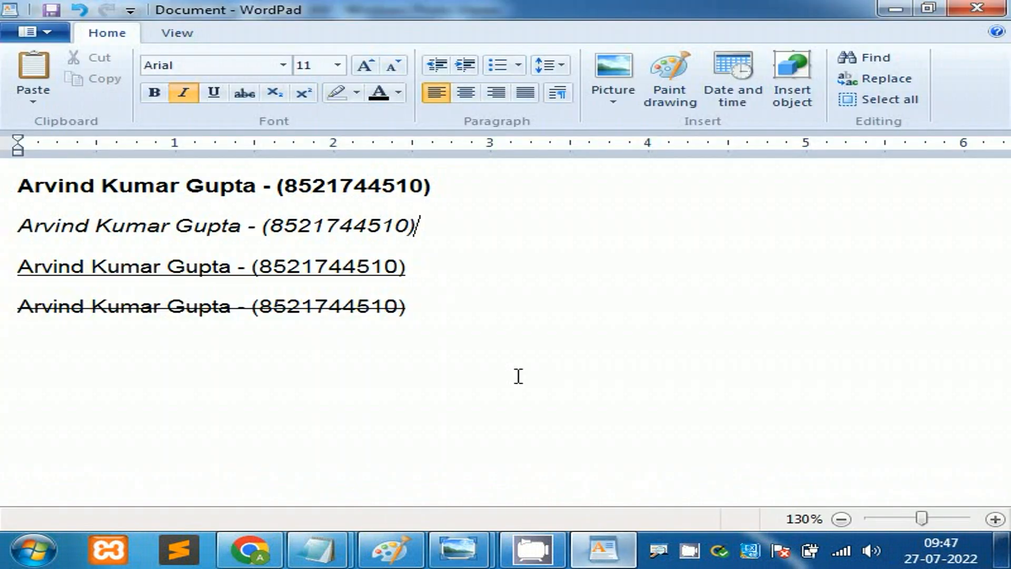
{"action": "left_click", "coordinate": [453, 188]}
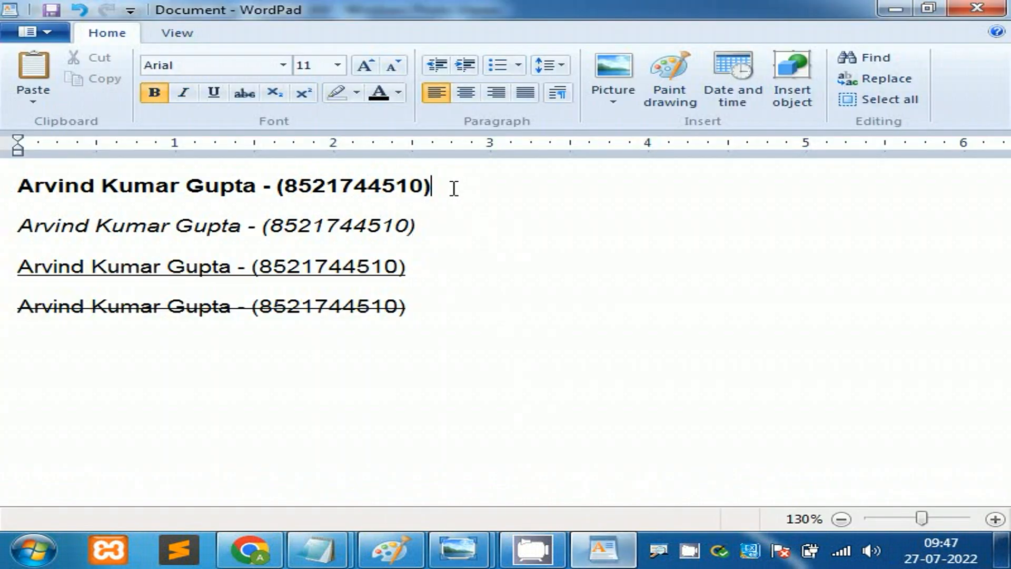
{"action": "left_click_drag", "start_coordinate": [413, 306], "coordinate": [7, 194]}
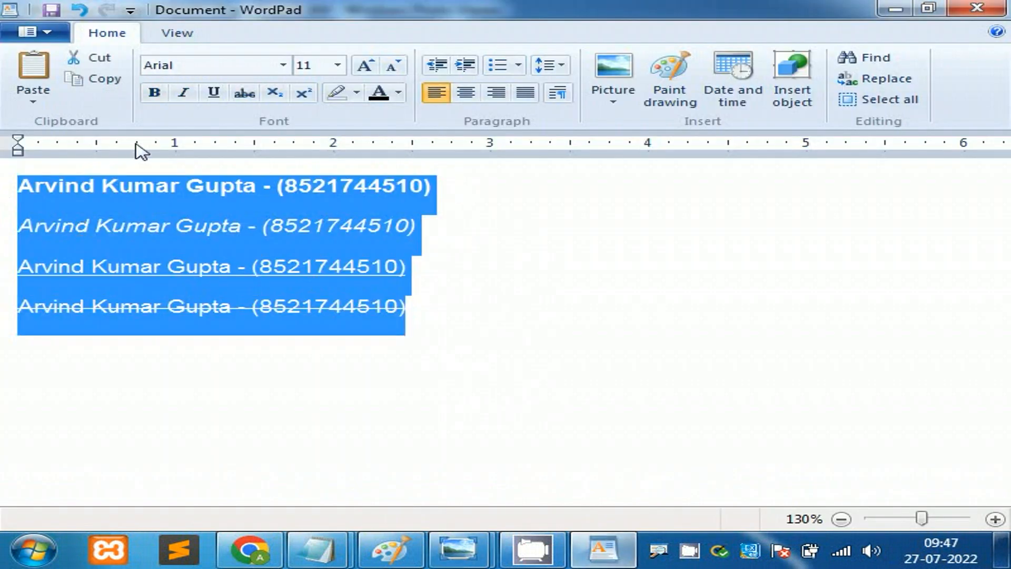
{"action": "left_click", "coordinate": [154, 93]}
{"action": "left_click", "coordinate": [154, 94]}
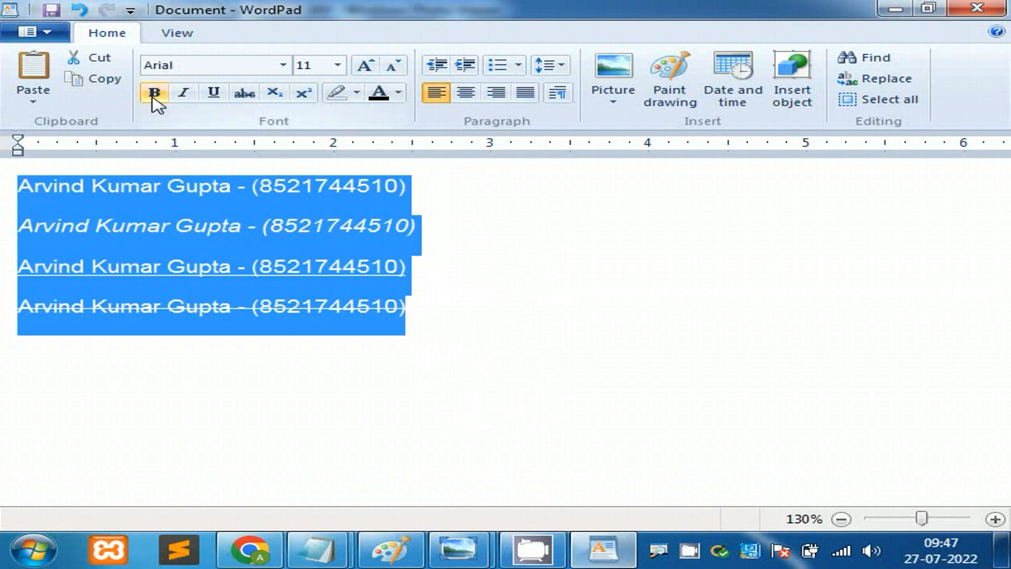
{"action": "left_click", "coordinate": [184, 94]}
{"action": "left_click", "coordinate": [184, 95]}
{"action": "left_click", "coordinate": [213, 95]}
{"action": "left_click", "coordinate": [215, 96]}
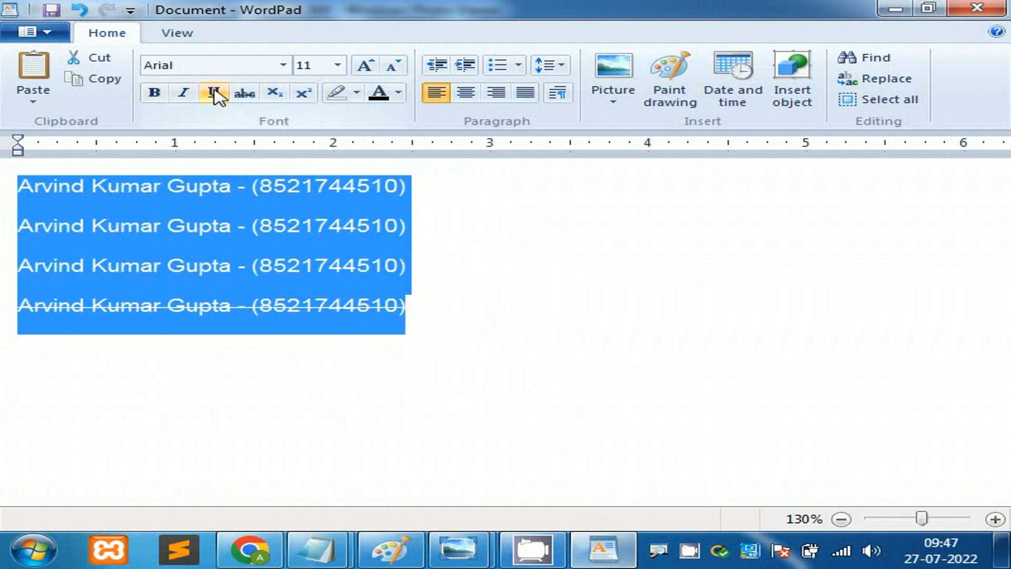
{"action": "left_click", "coordinate": [445, 248]}
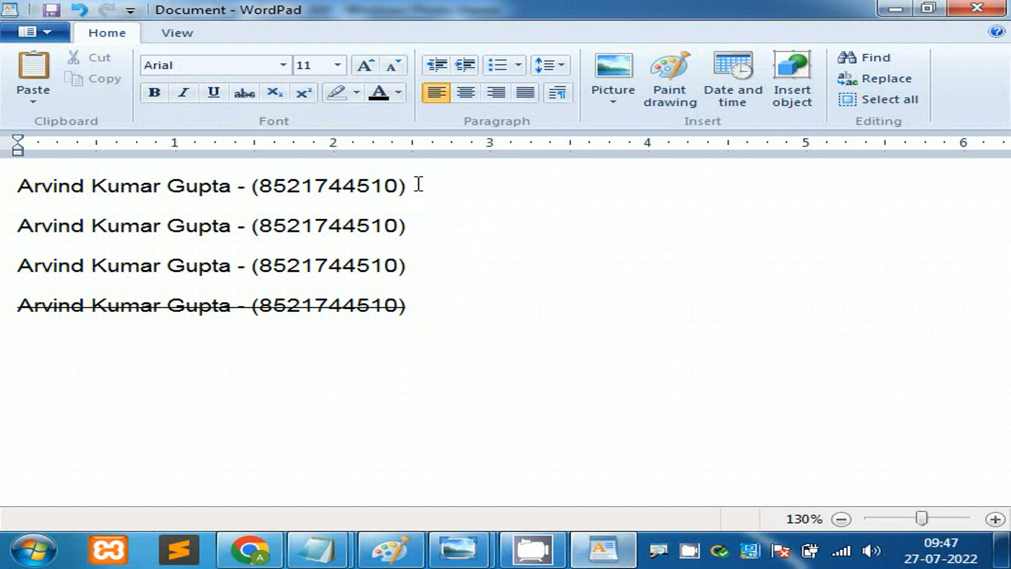
{"action": "left_click", "coordinate": [421, 224]}
Step: Select line 2's phone number from the opening bracket through the closing bracket
{"action": "left_click_drag", "start_coordinate": [421, 225], "coordinate": [25, 226]}
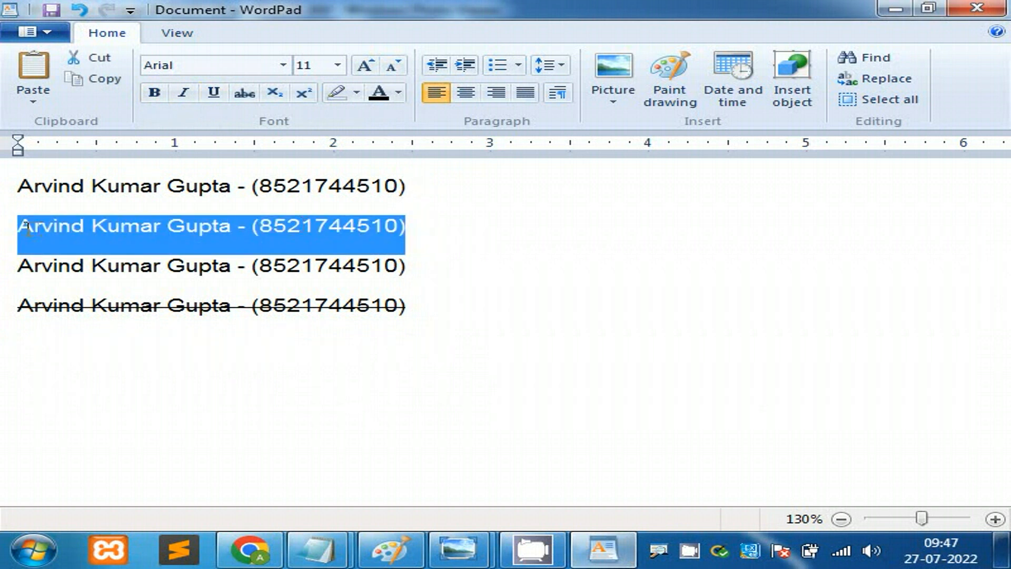
{"action": "left_click", "coordinate": [489, 248]}
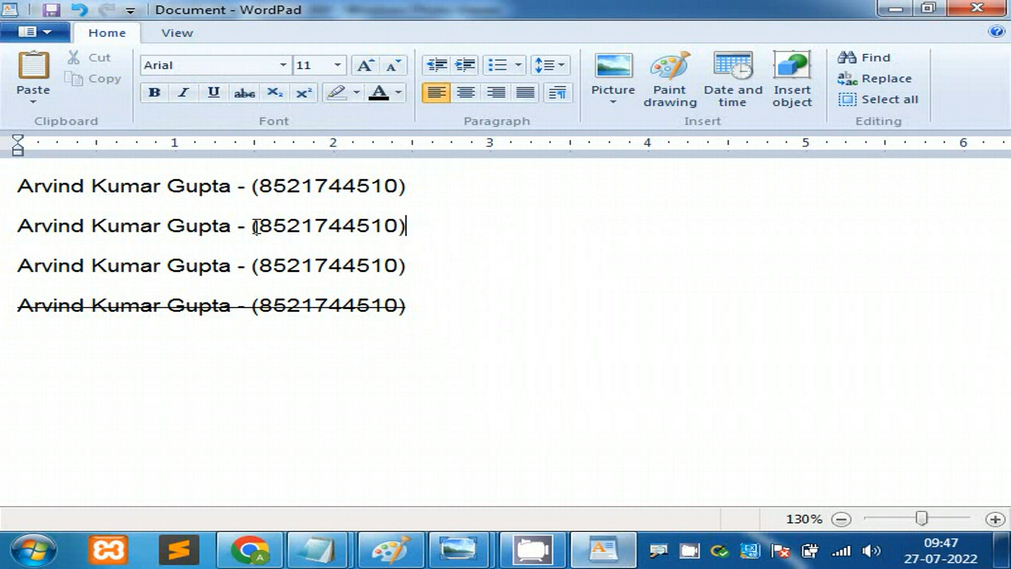
{"action": "left_click", "coordinate": [253, 226]}
{"action": "left_click_drag", "start_coordinate": [254, 227], "coordinate": [409, 226]}
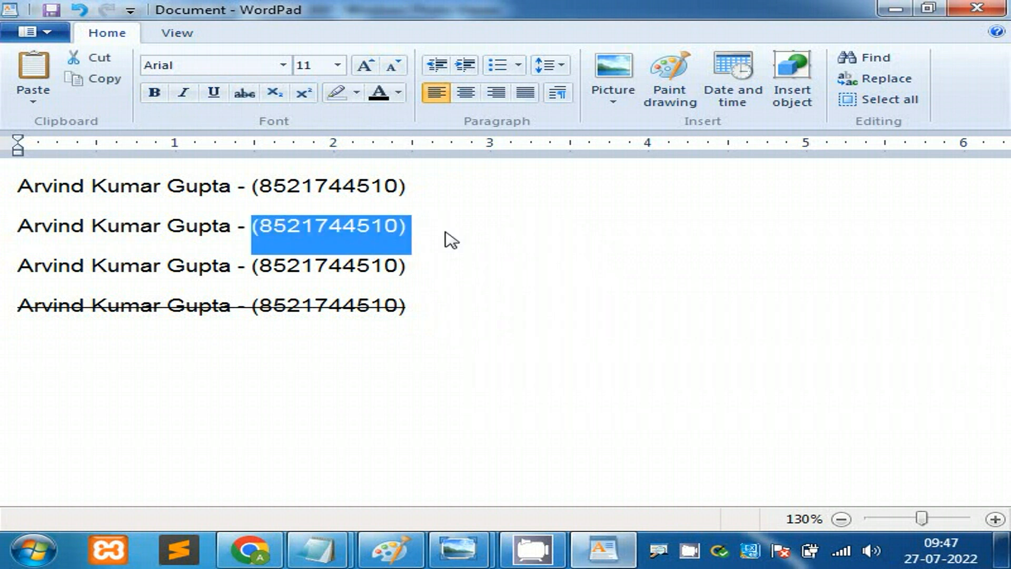
{"action": "left_click", "coordinate": [499, 246]}
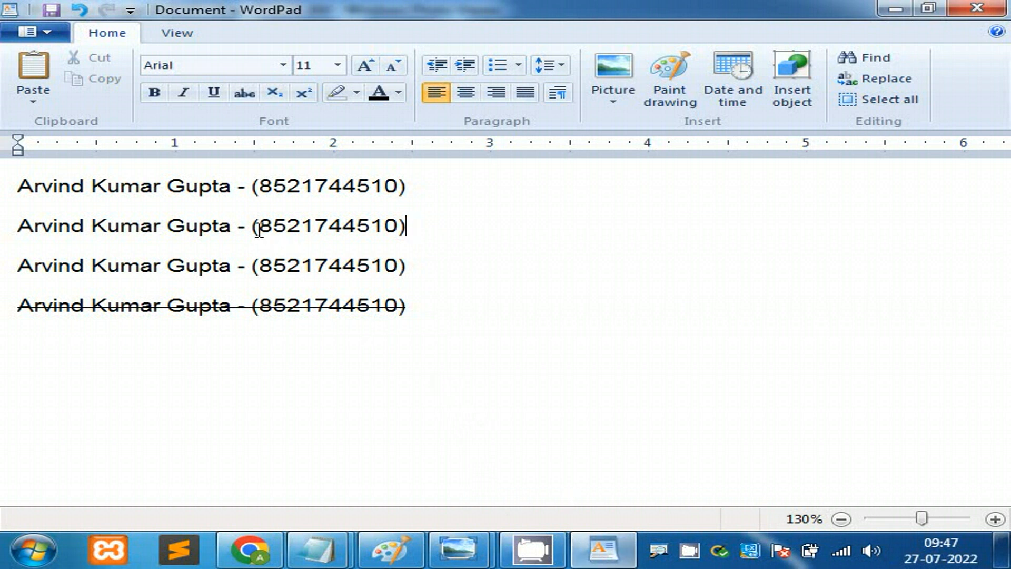
{"action": "left_click_drag", "start_coordinate": [258, 230], "coordinate": [372, 226]}
{"action": "left_click_drag", "start_coordinate": [407, 224], "coordinate": [412, 225]}
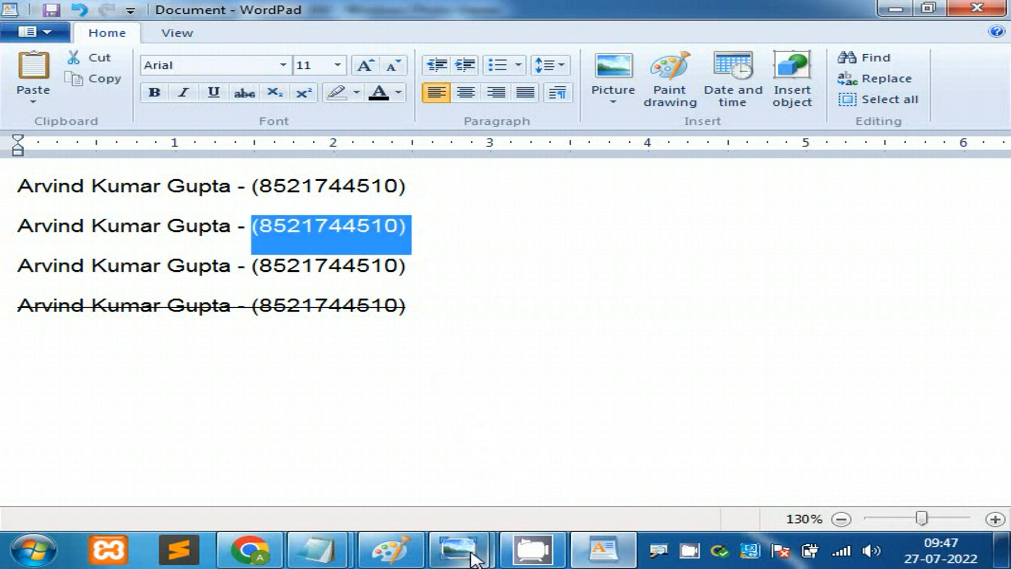
{"action": "mouse_move", "coordinate": [469, 553]}
{"action": "left_click", "coordinate": [563, 445]}
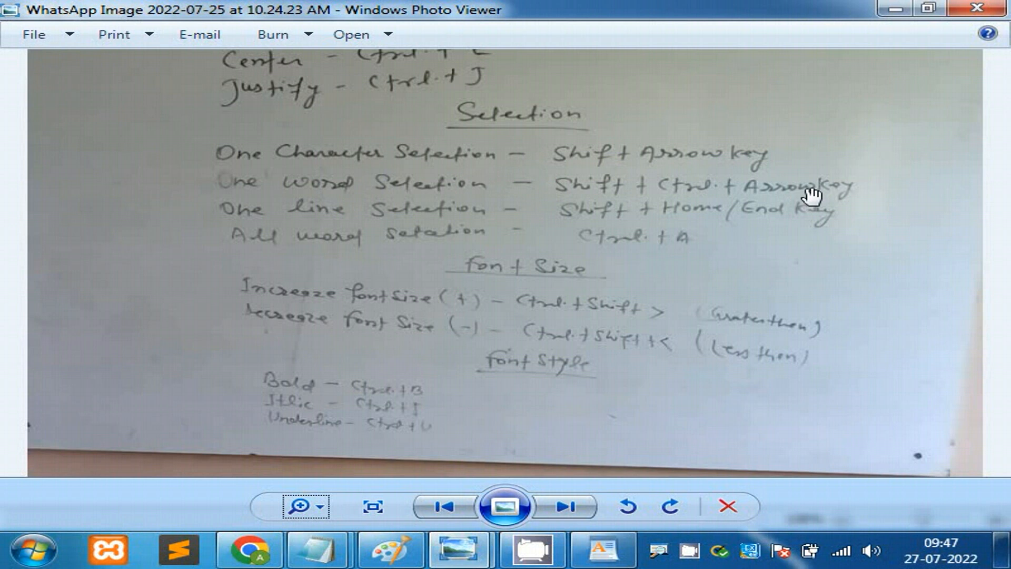
{"action": "left_click", "coordinate": [603, 550]}
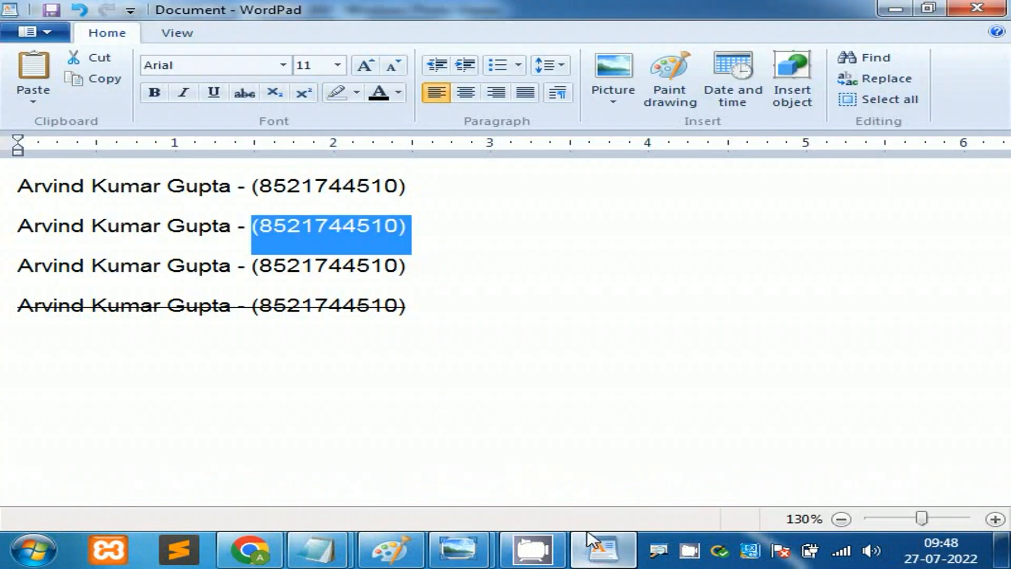
{"action": "left_click", "coordinate": [463, 236]}
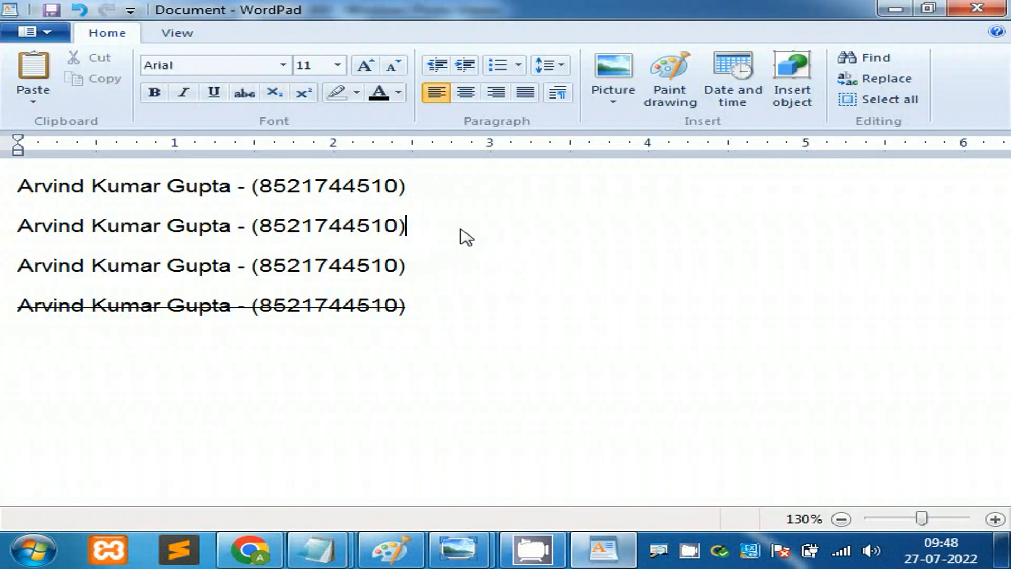
{"action": "key", "text": "shift+Left"}
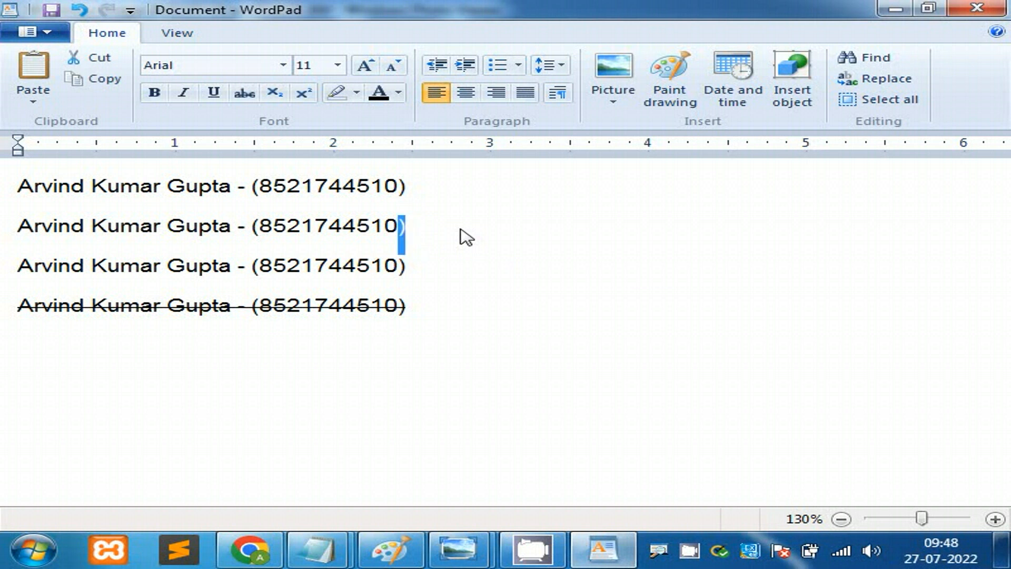
{"action": "key", "text": "shift+Left"}
{"action": "key", "text": "shift+Left"}
{"action": "key", "text": "shift+Left"}
{"action": "key", "text": "shift+Left"}
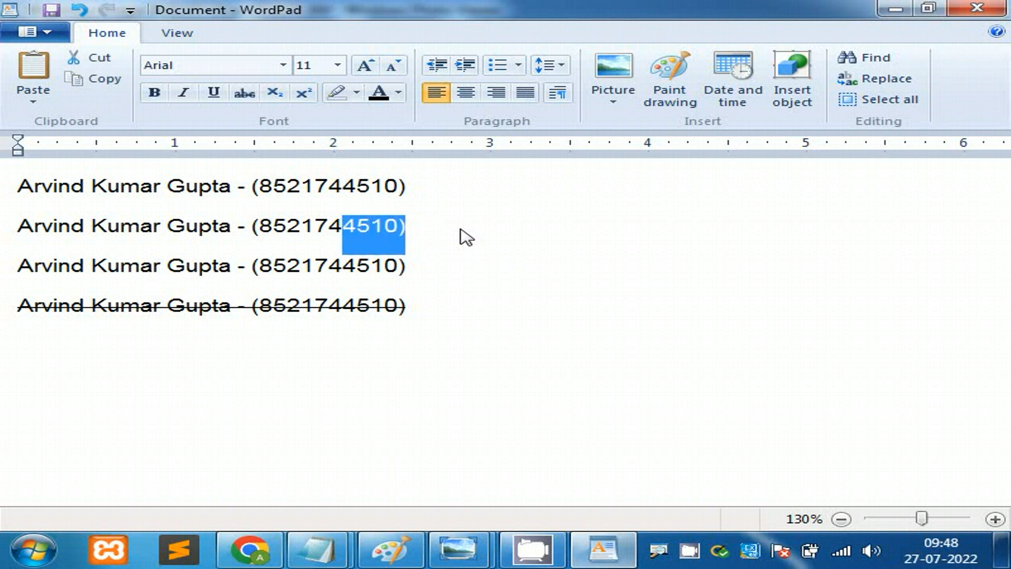
{"action": "key", "text": "shift+Left"}
{"action": "key", "text": "shift+Left"}
{"action": "key", "text": "shift+Left"}
{"action": "key", "text": "shift+Left"}
{"action": "key", "text": "shift+Left"}
{"action": "key", "text": "shift+Left"}
{"action": "key", "text": "shift+Left"}
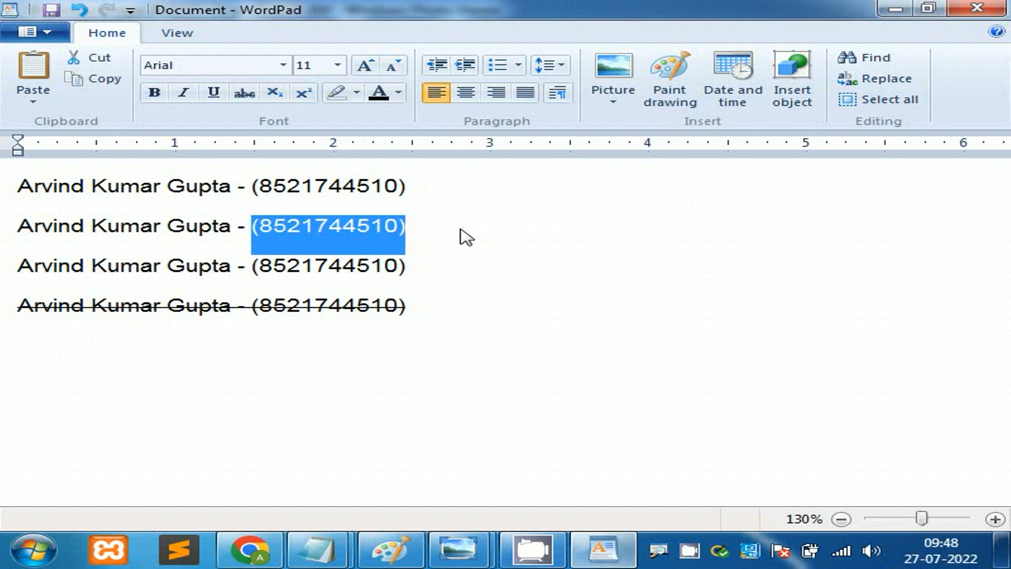
{"action": "left_click", "coordinate": [466, 237]}
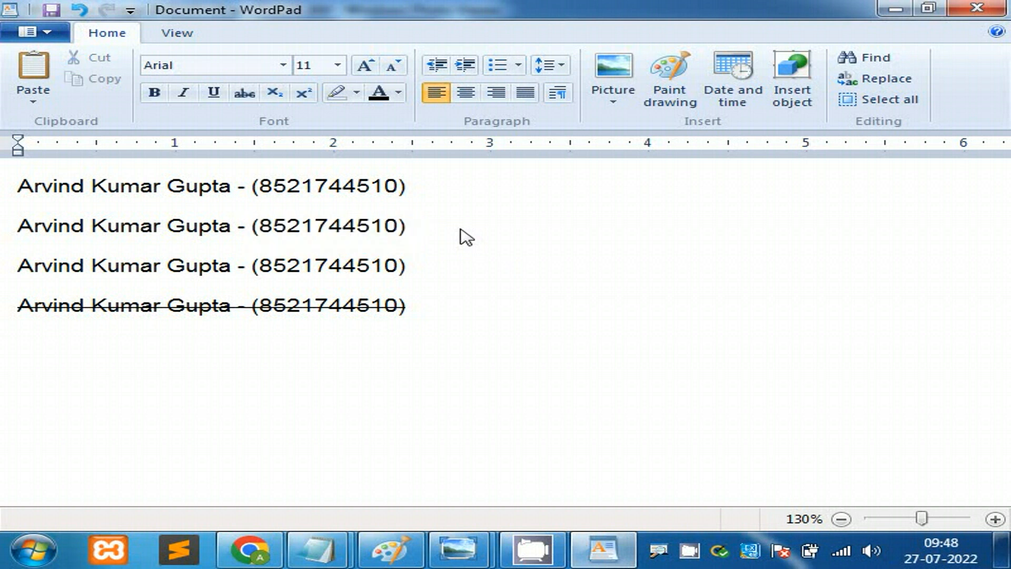
{"action": "key", "text": "shift+Left"}
{"action": "key", "text": "shift+Left"}
{"action": "key", "text": "shift+Left"}
{"action": "key", "text": "shift+Left"}
{"action": "key", "text": "shift+Left"}
{"action": "key", "text": "shift+Left"}
{"action": "key", "text": "shift+Left"}
{"action": "key", "text": "shift+Left"}
{"action": "key", "text": "shift+Left"}
{"action": "key", "text": "shift+Left"}
{"action": "key", "text": "shift+Left"}
{"action": "key", "text": "shift+Left"}
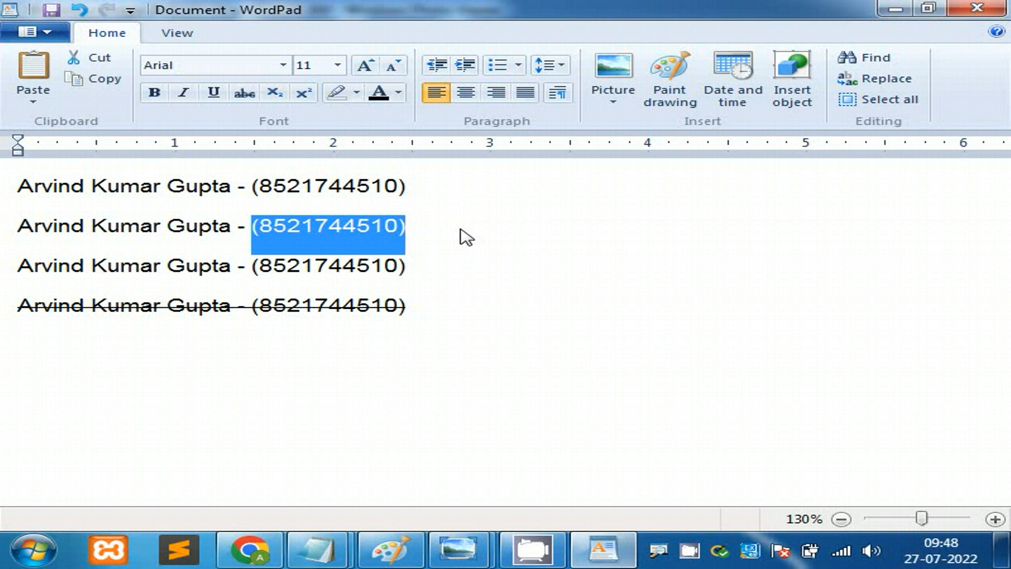
{"action": "key", "text": "Right"}
{"action": "key", "text": "shift+Left"}
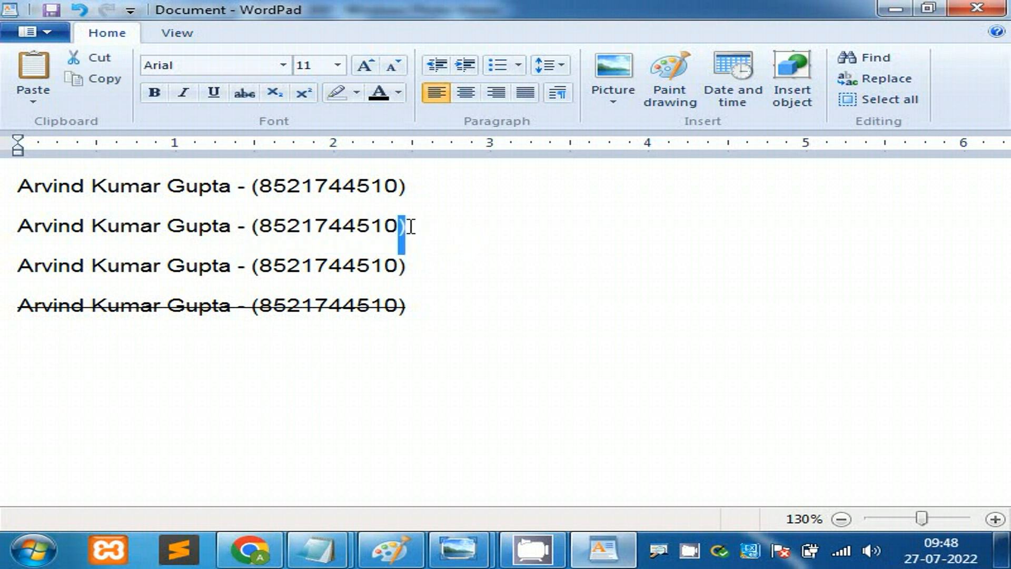
{"action": "left_click", "coordinate": [410, 226]}
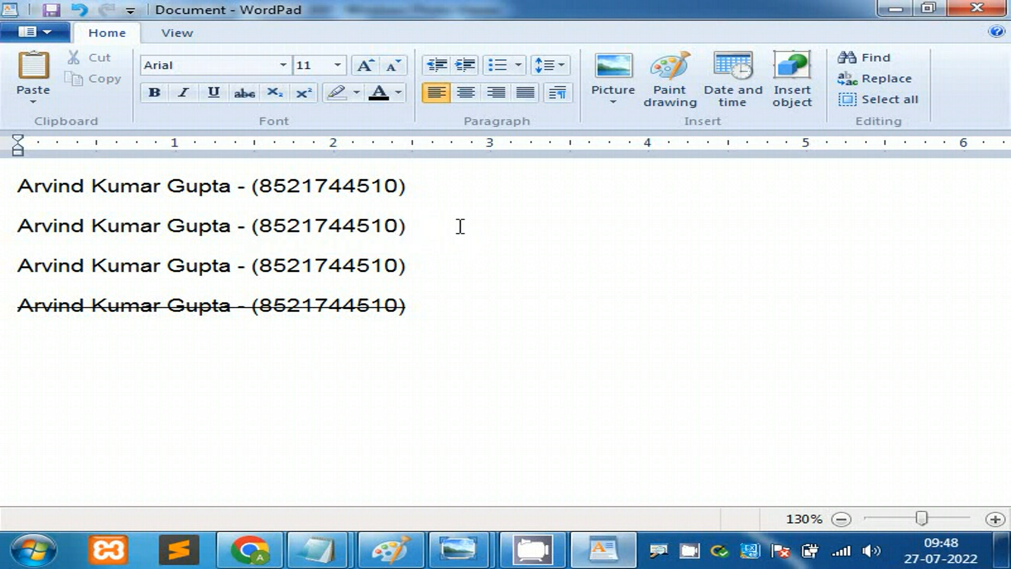
{"action": "key", "text": "shift+Left"}
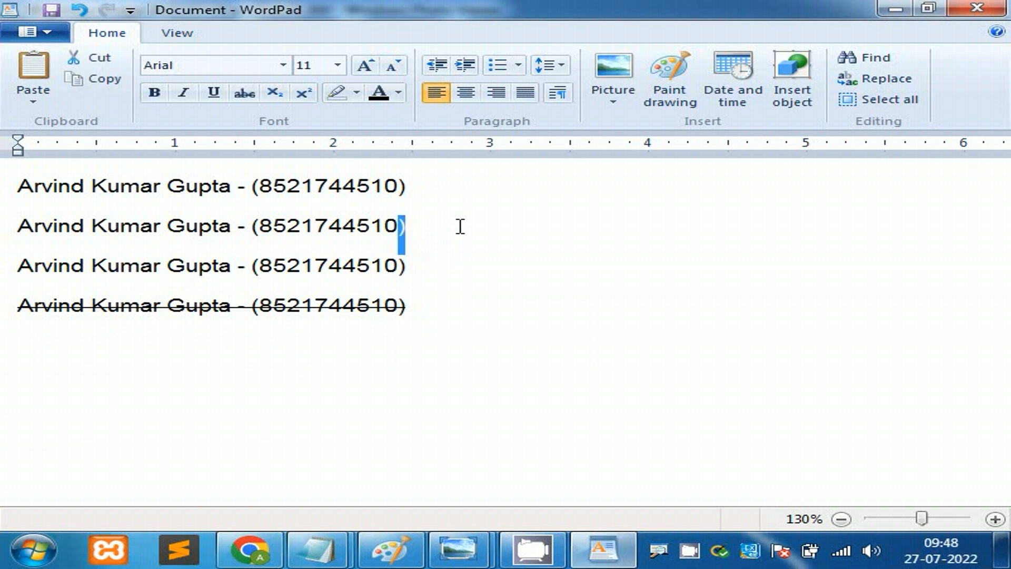
{"action": "key", "text": "ctrl+shift+Left"}
{"action": "key", "text": "shift+Left"}
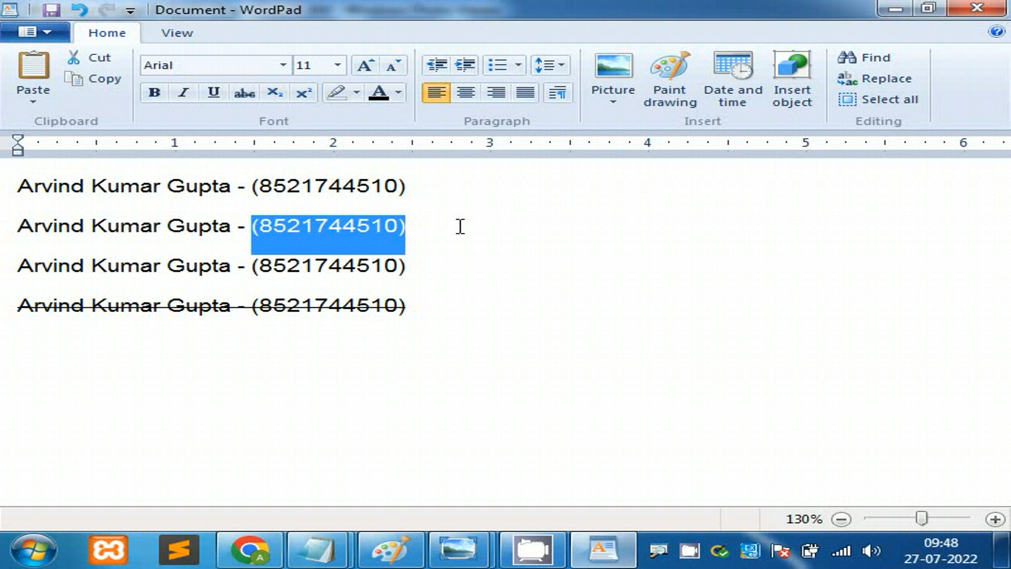
{"action": "key", "text": "Right"}
{"action": "key", "text": "shift+Left"}
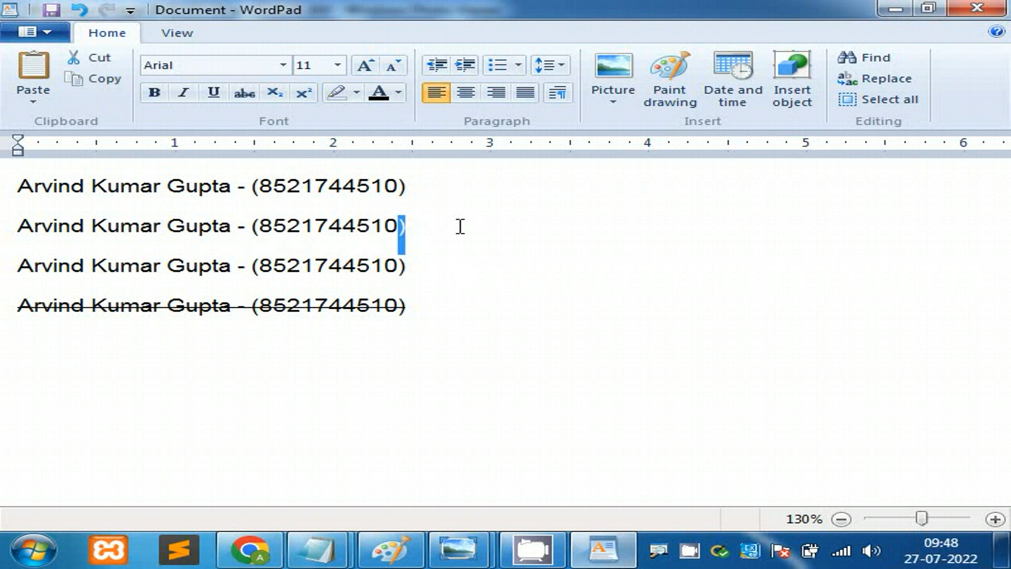
{"action": "key", "text": "shift+Left"}
{"action": "key", "text": "shift+Left"}
{"action": "key", "text": "shift+Left"}
{"action": "key", "text": "shift+Left"}
{"action": "key", "text": "shift+Left"}
{"action": "key", "text": "shift+Left"}
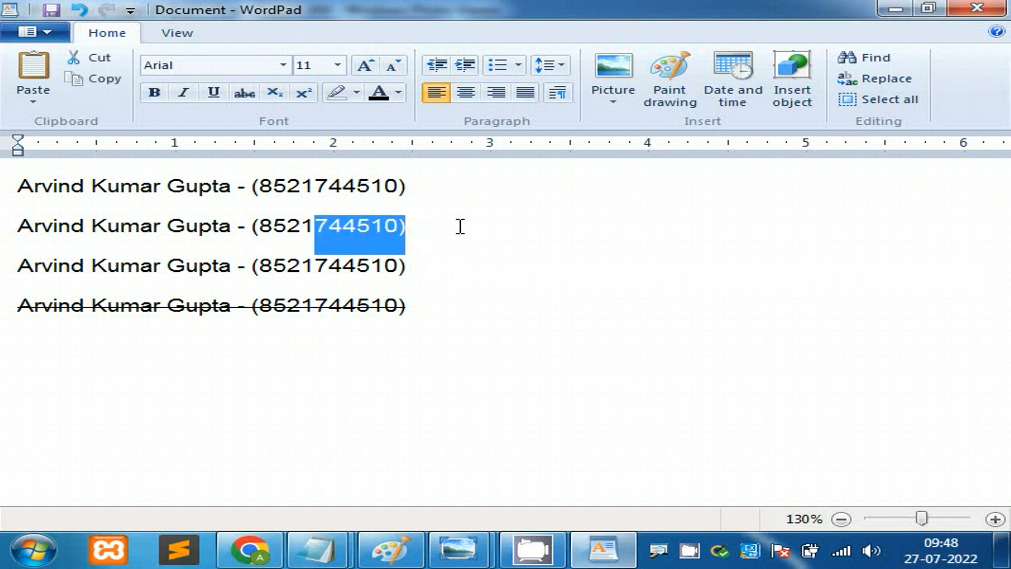
{"action": "key", "text": "shift+Left"}
{"action": "key", "text": "shift+Left"}
{"action": "key", "text": "shift+Left"}
{"action": "key", "text": "shift+Left"}
{"action": "key", "text": "shift+Left"}
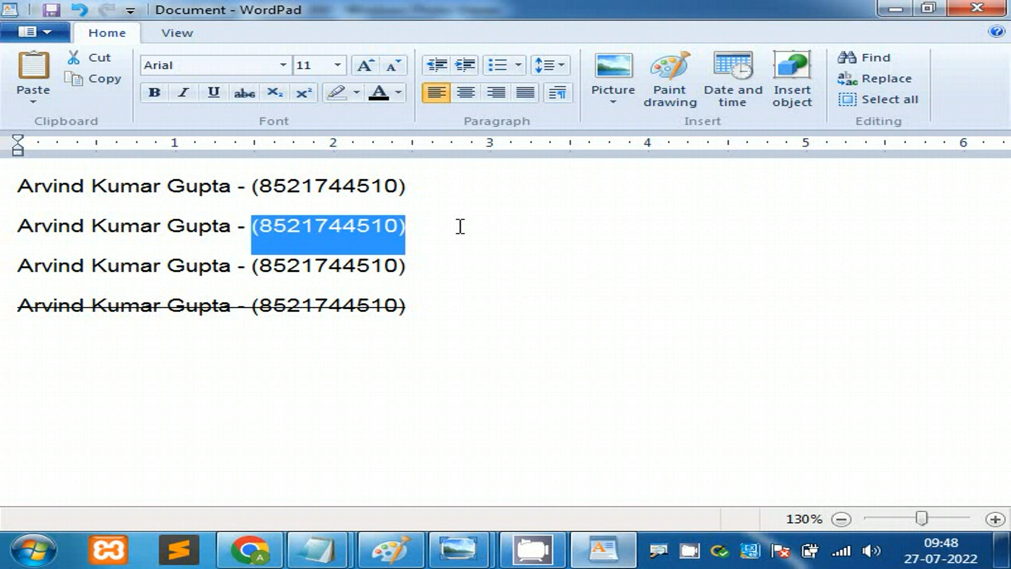
{"action": "key", "text": "Right"}
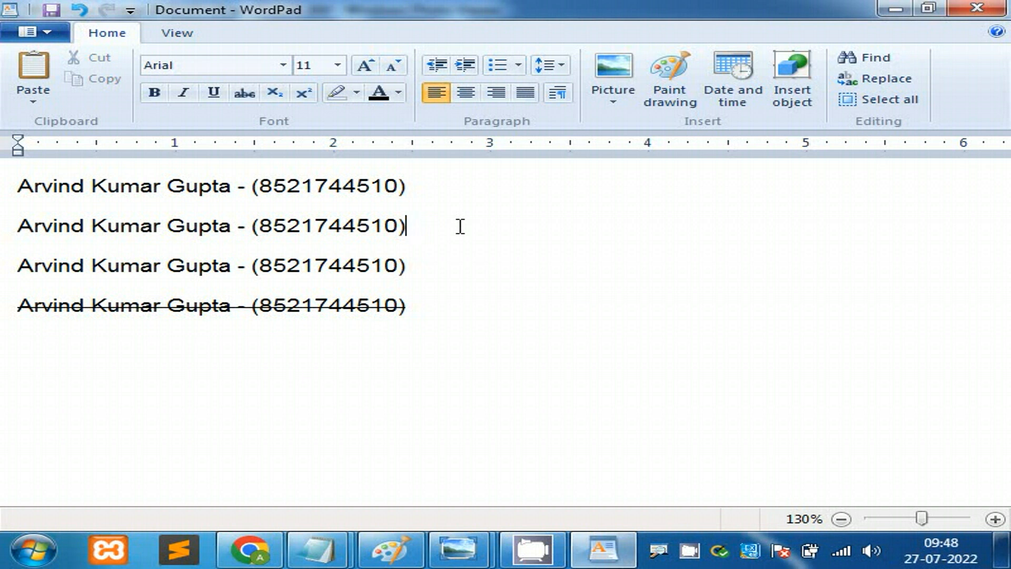
{"action": "key", "text": "shift+Left"}
{"action": "key", "text": "shift+Left"}
{"action": "key", "text": "shift+Left"}
{"action": "key", "text": "shift+Left"}
{"action": "key", "text": "shift+Left"}
{"action": "key", "text": "shift+Left"}
{"action": "key", "text": "shift+Left"}
{"action": "key", "text": "shift+Left"}
{"action": "key", "text": "shift+Left"}
{"action": "key", "text": "shift+Left"}
{"action": "key", "text": "shift+Left"}
{"action": "key", "text": "shift+Left"}
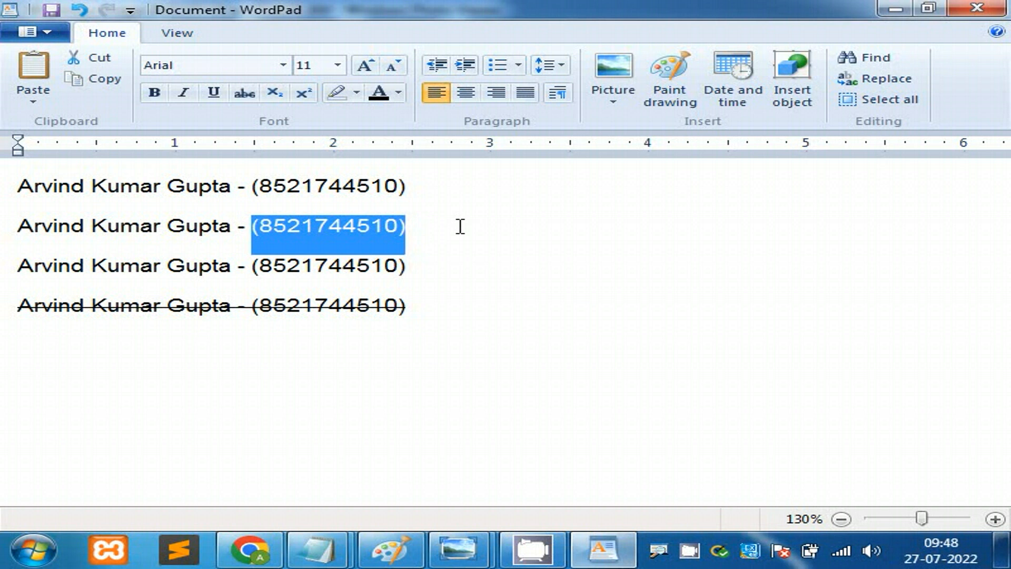
{"action": "key", "text": "Right"}
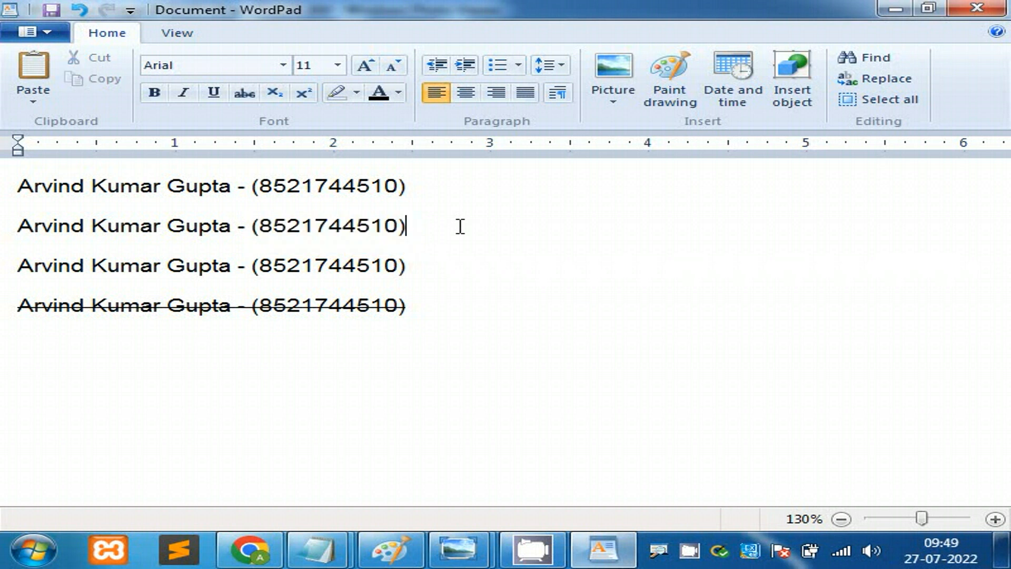
{"action": "key", "text": "Left"}
{"action": "key", "text": "Left"}
{"action": "key", "text": "Left"}
{"action": "key", "text": "Left"}
{"action": "key", "text": "Left"}
{"action": "key", "text": "Left"}
{"action": "key", "text": "Left"}
{"action": "key", "text": "Left"}
{"action": "key", "text": "Left"}
{"action": "key", "text": "Left"}
{"action": "key", "text": "Left"}
{"action": "key", "text": "Left"}
{"action": "key", "text": "shift+Right"}
{"action": "key", "text": "shift+Right"}
{"action": "key", "text": "shift+Right"}
{"action": "key", "text": "shift+Right"}
{"action": "key", "text": "shift+Right"}
{"action": "key", "text": "shift+Right"}
{"action": "key", "text": "shift+Right"}
{"action": "key", "text": "shift+Right"}
{"action": "key", "text": "shift+Right"}
{"action": "key", "text": "shift+Right"}
{"action": "key", "text": "shift+Right"}
{"action": "key", "text": "shift+Right"}
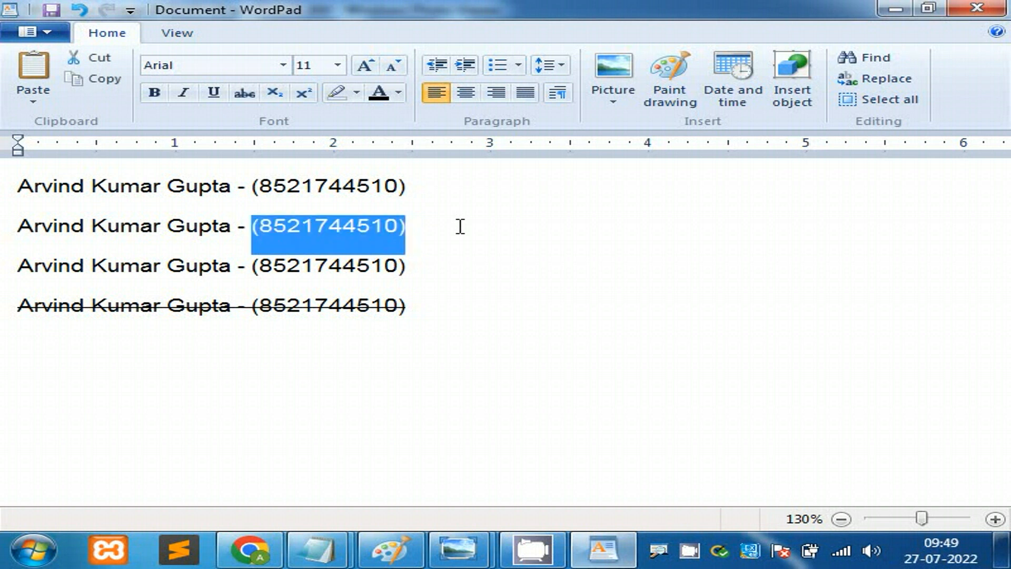
{"action": "key", "text": "Right"}
{"action": "key", "text": "Right"}
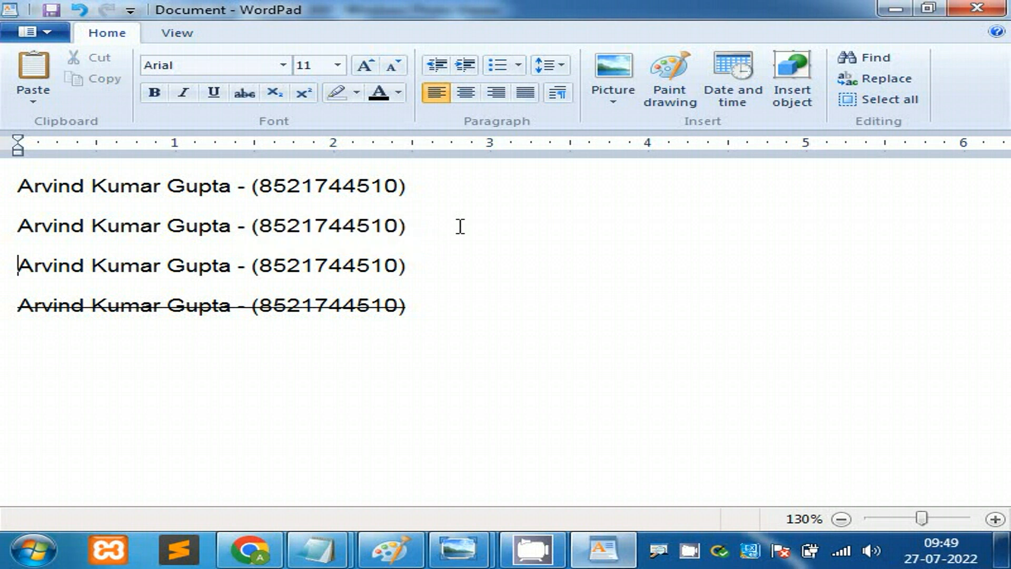
{"action": "key", "text": "Up"}
{"action": "key", "text": "Right"}
{"action": "key", "text": "Right"}
{"action": "key", "text": "Right"}
{"action": "key", "text": "Right"}
{"action": "key", "text": "Right"}
{"action": "key", "text": "Right"}
{"action": "key", "text": "Right"}
{"action": "key", "text": "Right"}
{"action": "key", "text": "Right"}
{"action": "key", "text": "Right"}
{"action": "key", "text": "Right"}
{"action": "key", "text": "Right"}
{"action": "key", "text": "Right"}
{"action": "key", "text": "Right"}
{"action": "key", "text": "Right"}
{"action": "key", "text": "Right"}
{"action": "key", "text": "Right"}
{"action": "key", "text": "Right"}
{"action": "key", "text": "Right"}
{"action": "key", "text": "Right"}
{"action": "key", "text": "Right"}
{"action": "key", "text": "Right"}
{"action": "key", "text": "Left"}
{"action": "key", "text": "shift+Left"}
{"action": "key", "text": "shift+Left"}
{"action": "key", "text": "shift+Left"}
{"action": "key", "text": "shift+Left"}
{"action": "key", "text": "shift+Left"}
{"action": "key", "text": "shift+Left"}
{"action": "key", "text": "shift+Left"}
{"action": "key", "text": "shift+Left"}
{"action": "key", "text": "shift+Left"}
{"action": "key", "text": "shift+Left"}
{"action": "key", "text": "shift+Left"}
{"action": "key", "text": "shift+Left"}
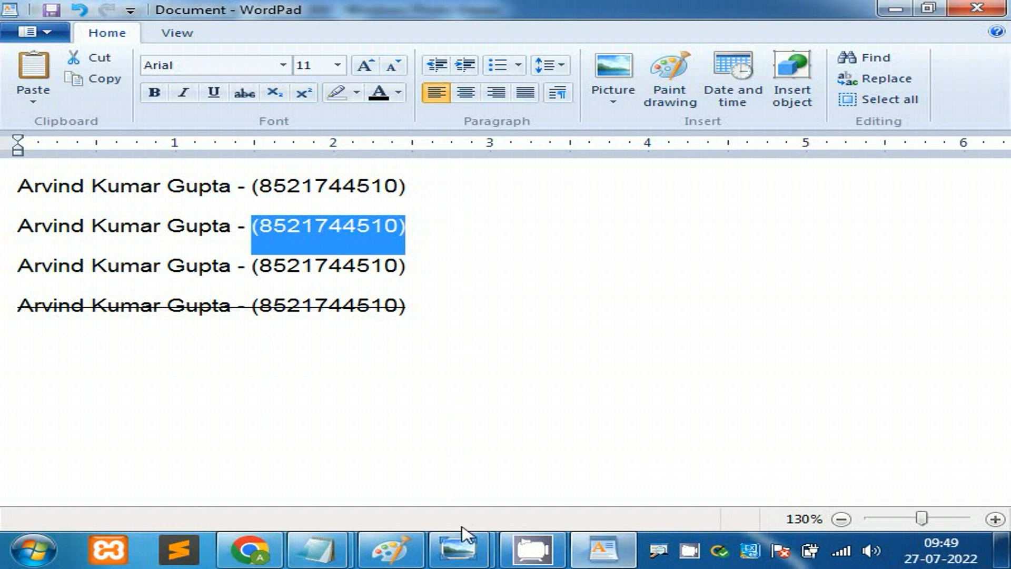
{"action": "mouse_move", "coordinate": [458, 551]}
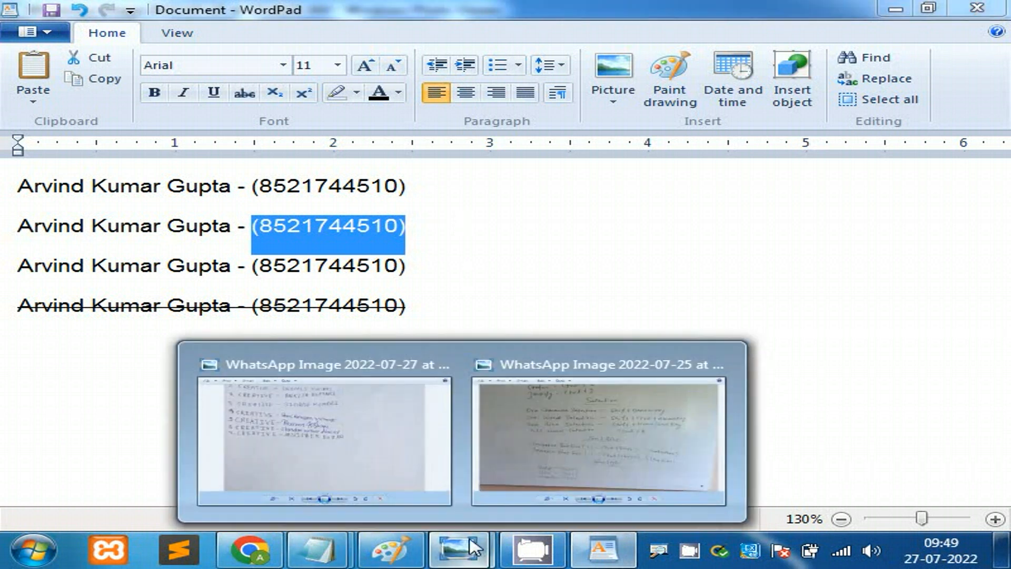
{"action": "left_click", "coordinate": [586, 419]}
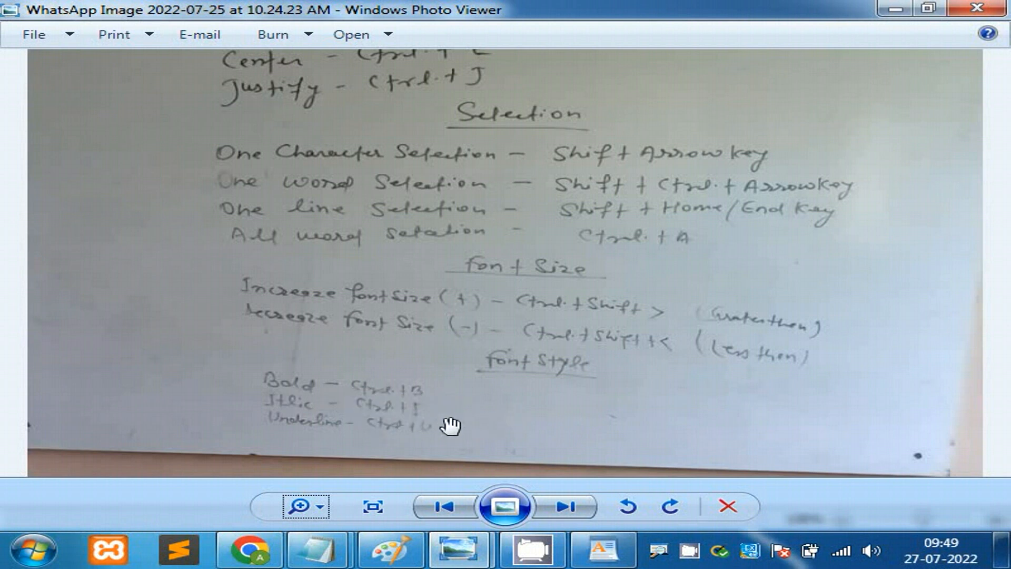
{"action": "left_click", "coordinate": [895, 9]}
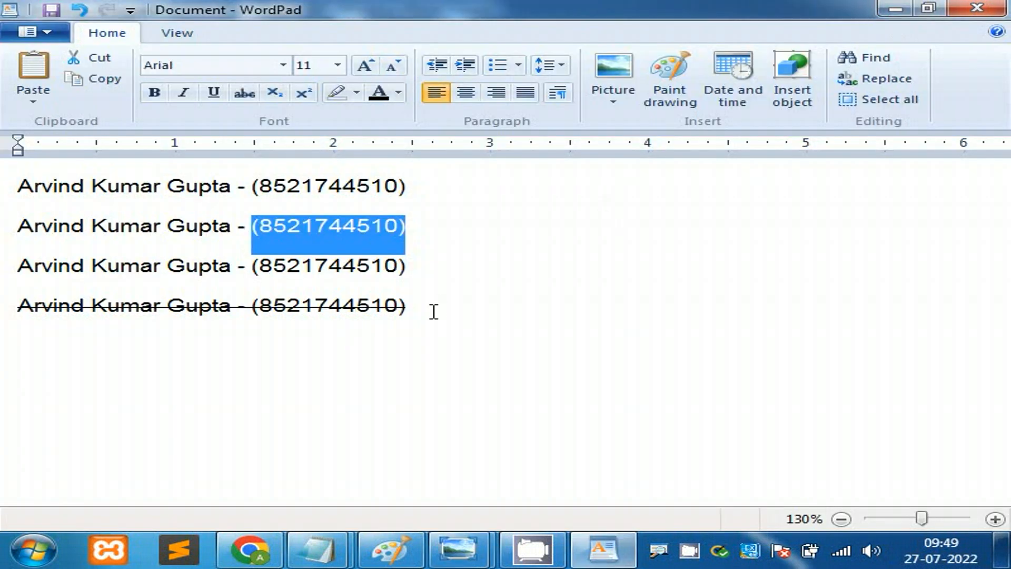
{"action": "key", "text": "ctrl+b"}
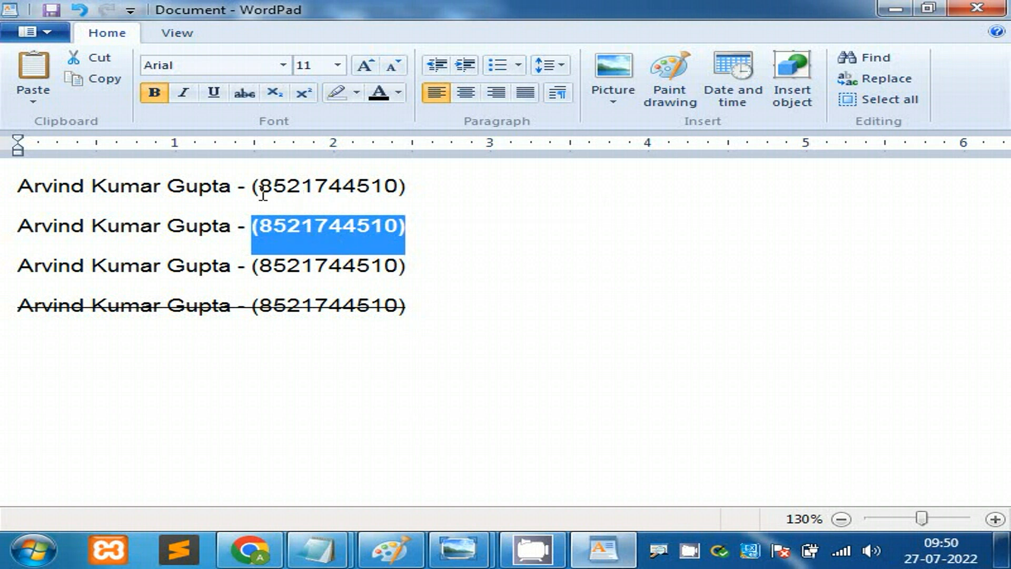
{"action": "left_click", "coordinate": [427, 249]}
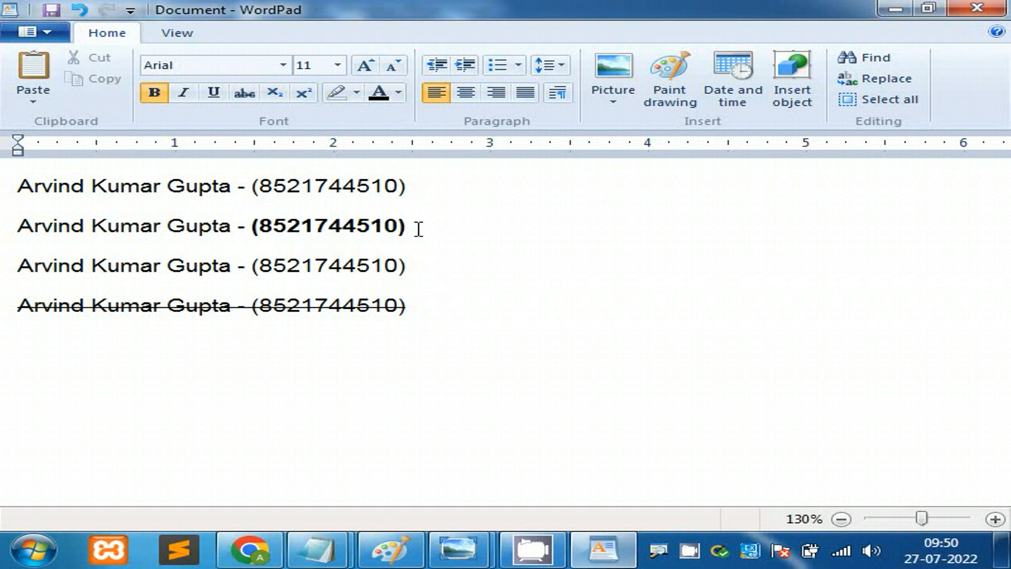
{"action": "key", "text": "shift+Left"}
{"action": "key", "text": "shift+Left"}
{"action": "key", "text": "shift+Left"}
{"action": "key", "text": "shift+Left"}
{"action": "key", "text": "shift+Left"}
{"action": "key", "text": "shift+Left"}
{"action": "key", "text": "shift+Left"}
{"action": "key", "text": "shift+Left"}
{"action": "key", "text": "shift+Left"}
{"action": "key", "text": "shift+Left"}
{"action": "key", "text": "shift+Left"}
{"action": "key", "text": "shift+Left"}
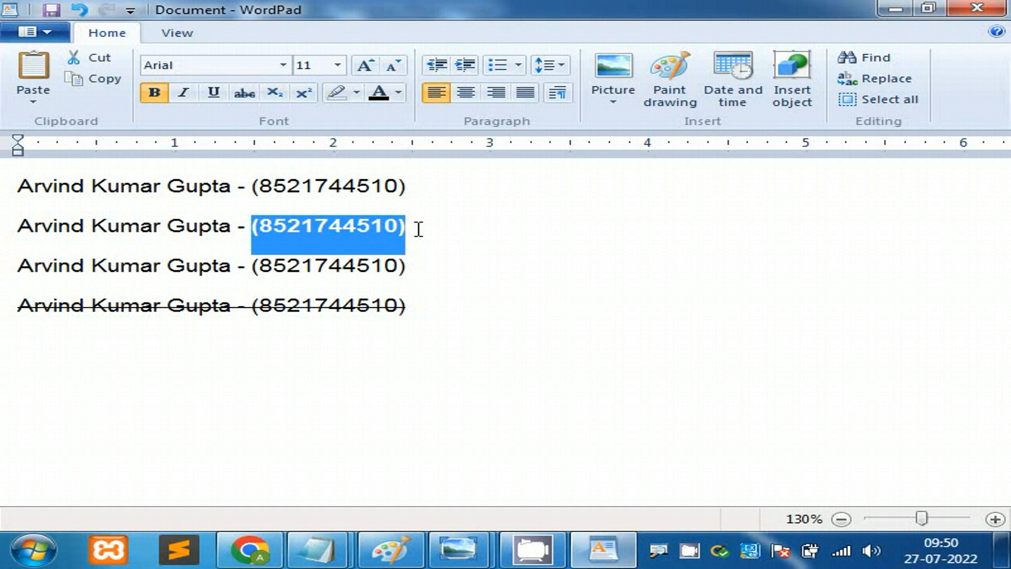
{"action": "key", "text": "ctrl+b"}
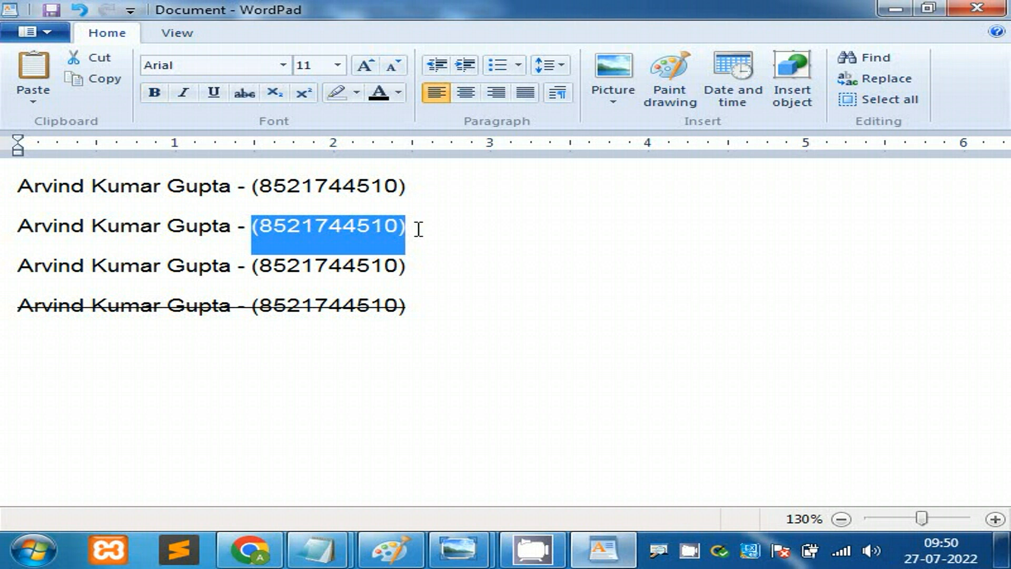
{"action": "key", "text": "ctrl+i"}
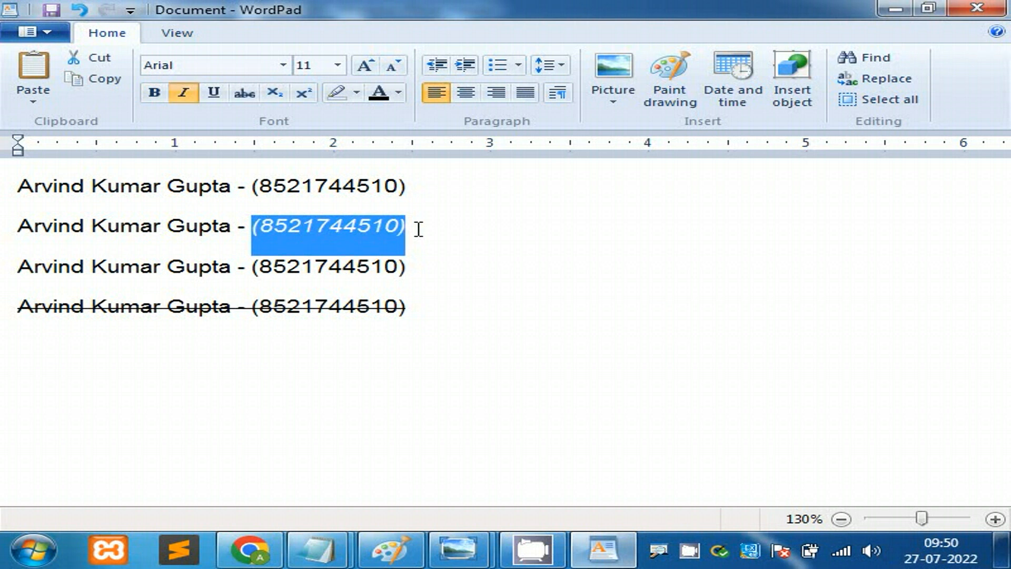
{"action": "key", "text": "ctrl+i"}
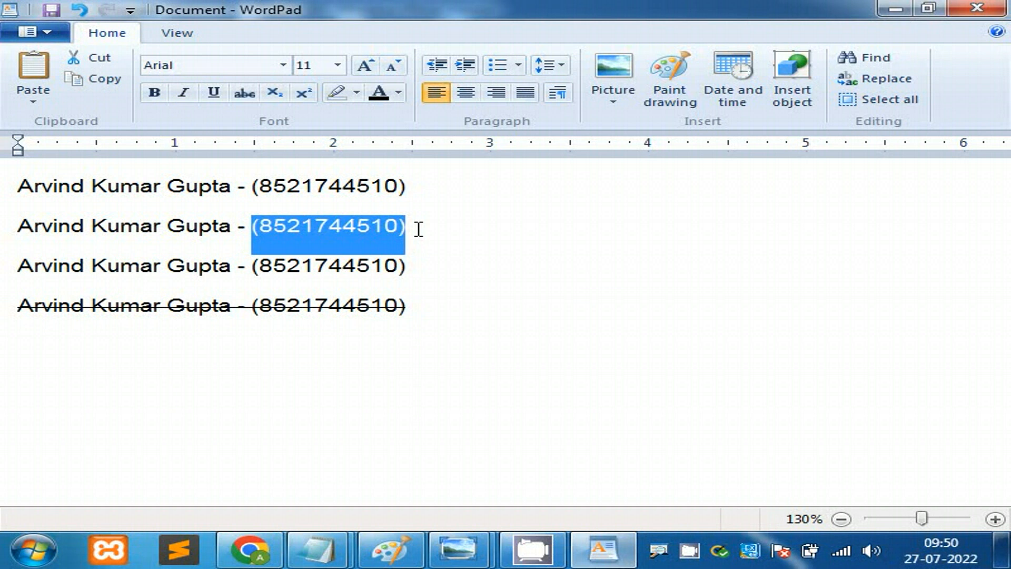
{"action": "key", "text": "ctrl+u"}
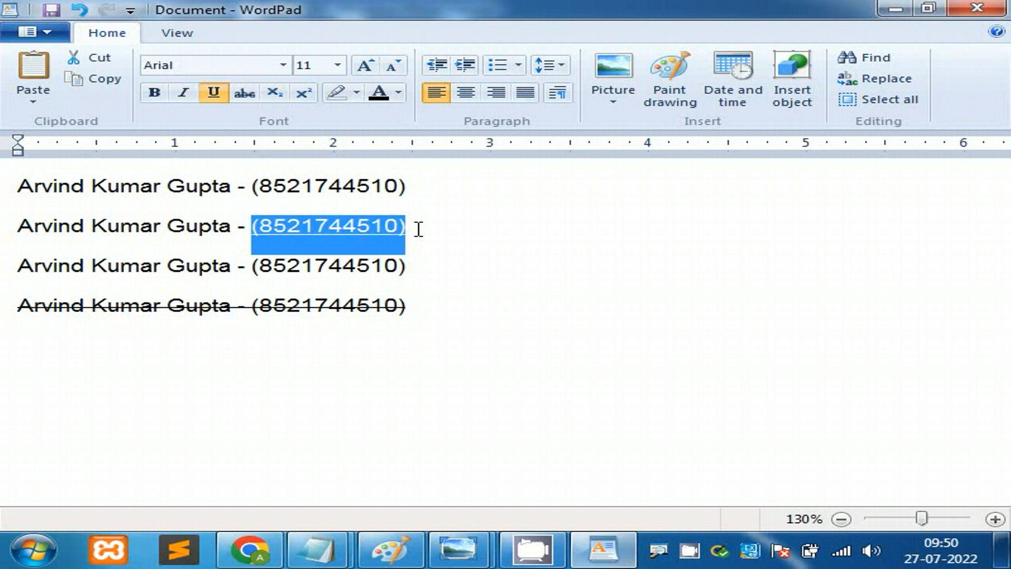
{"action": "key", "text": "ctrl+u"}
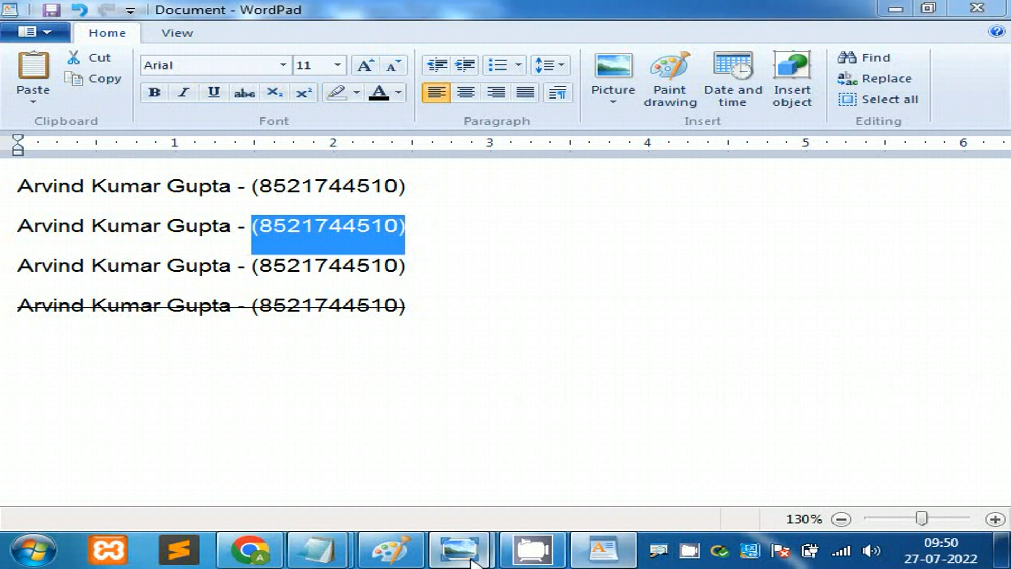
{"action": "mouse_move", "coordinate": [458, 549]}
{"action": "left_click", "coordinate": [583, 458]}
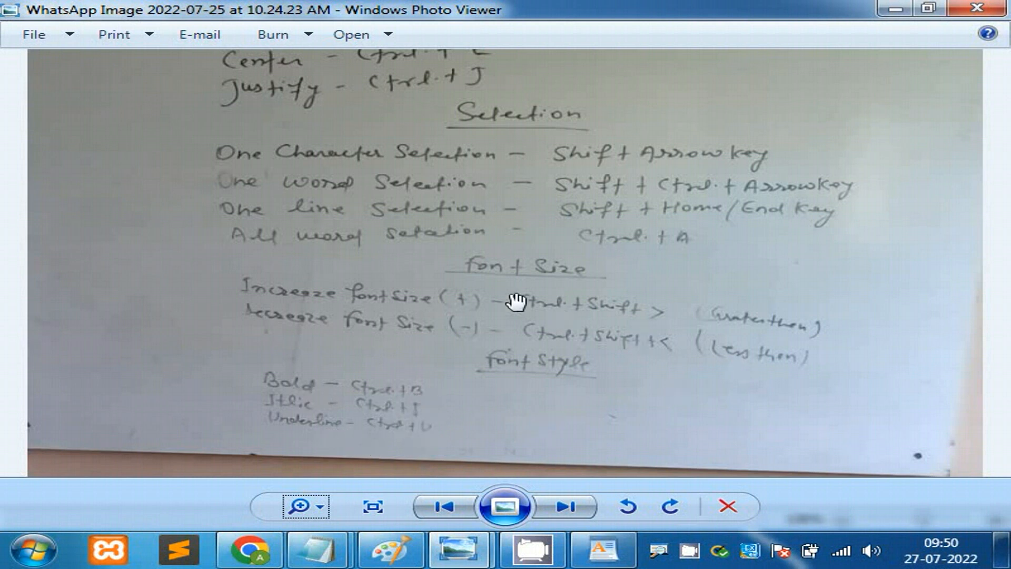
{"action": "left_click_drag", "start_coordinate": [520, 275], "coordinate": [515, 399]}
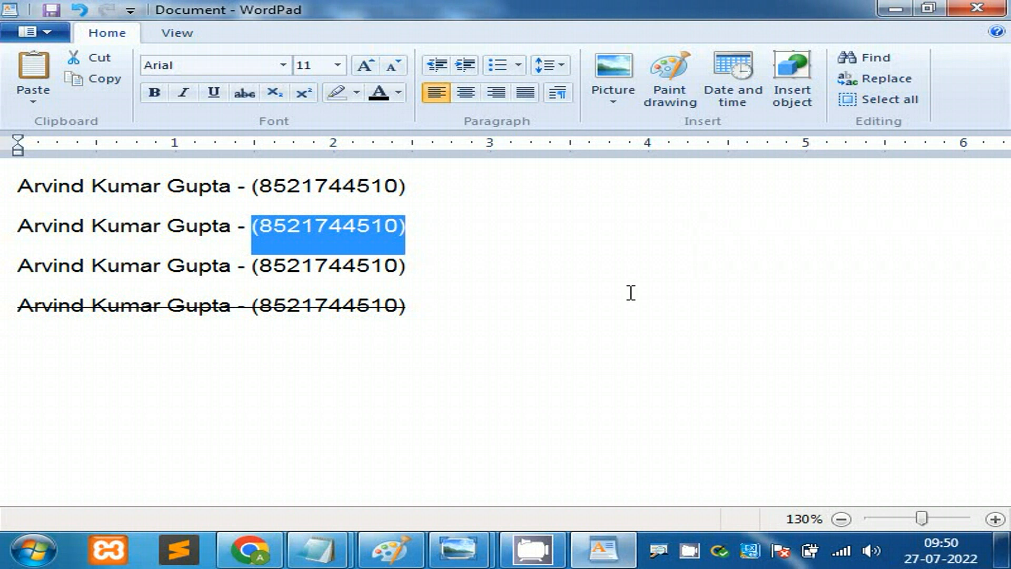
Step: Resize the selected phone number with Ctrl+Shift+> and Ctrl+Shift+< until it settles at 12 pt
{"action": "key", "text": "ctrl+shift+period"}
{"action": "key", "text": "ctrl+shift+period"}
{"action": "key", "text": "ctrl+shift+period"}
{"action": "key", "text": "ctrl+shift+period"}
{"action": "key", "text": "ctrl+shift+period"}
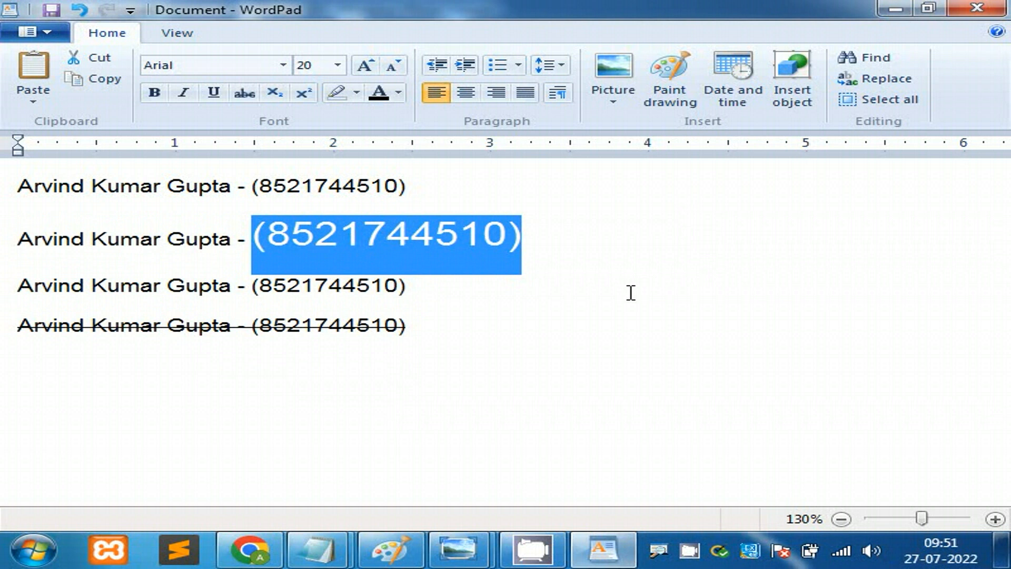
{"action": "key", "text": "ctrl+shift+comma"}
{"action": "key", "text": "ctrl+shift+comma"}
{"action": "key", "text": "ctrl+shift+comma"}
{"action": "key", "text": "ctrl+shift+comma"}
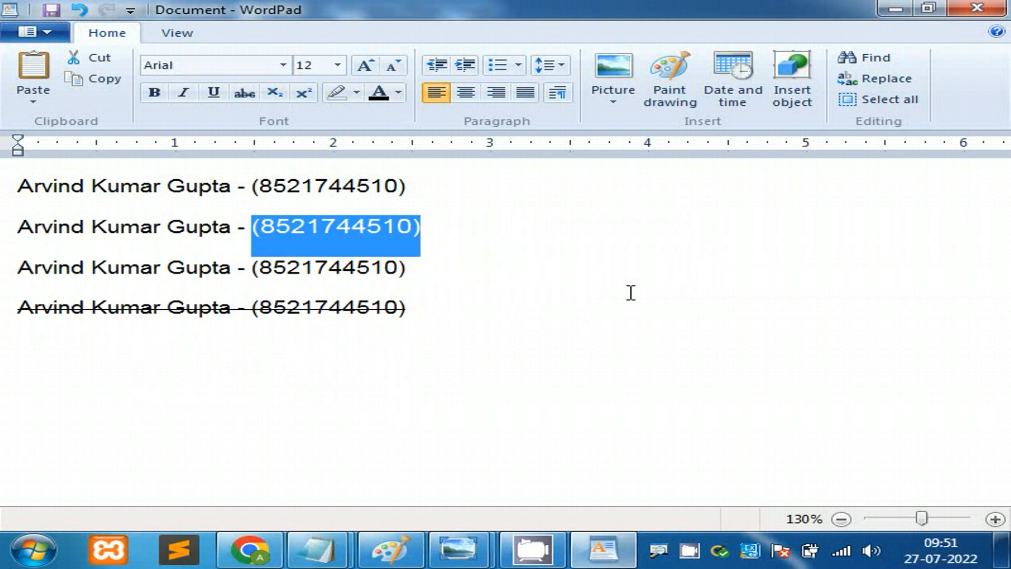
{"action": "key", "text": "ctrl+shift+period"}
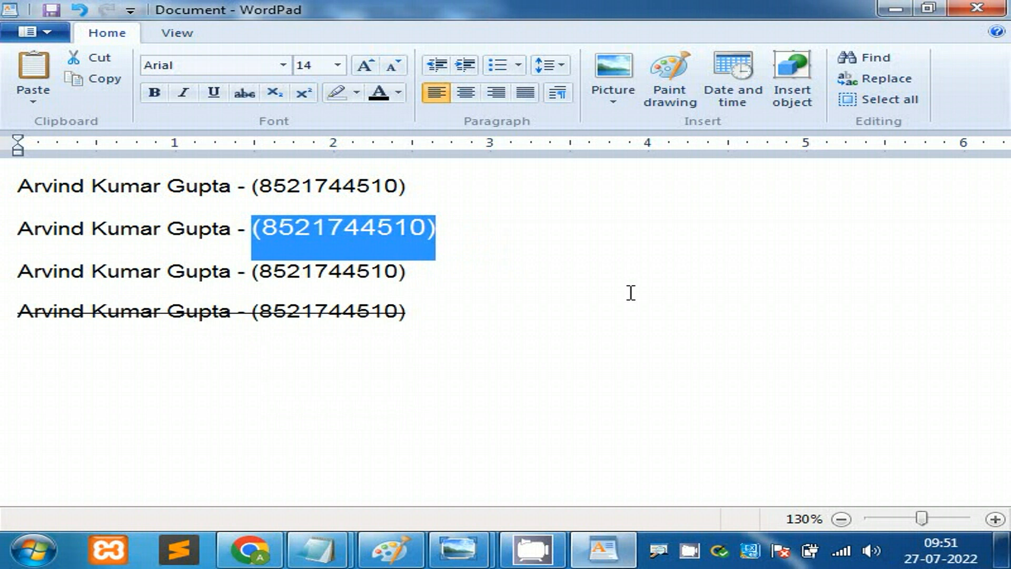
{"action": "key", "text": "ctrl+shift+comma"}
{"action": "key", "text": "ctrl+shift+comma"}
{"action": "key", "text": "ctrl+shift+comma"}
{"action": "key", "text": "ctrl+shift+comma"}
{"action": "key", "text": "ctrl+shift+comma"}
{"action": "key", "text": "ctrl+shift+comma"}
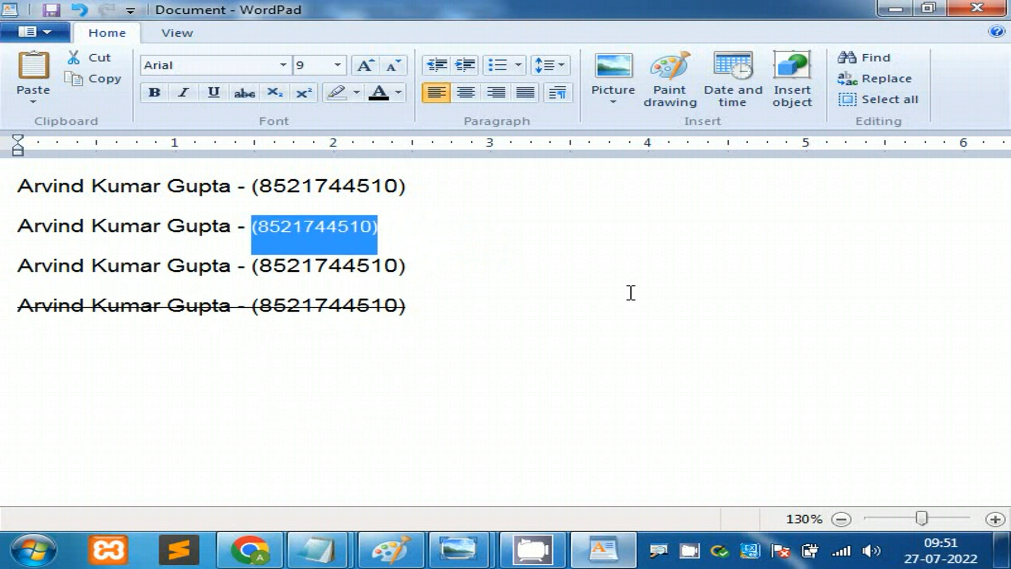
{"action": "key", "text": "ctrl+shift+comma"}
{"action": "key", "text": "ctrl+shift+comma"}
{"action": "key", "text": "ctrl+shift+period"}
{"action": "key", "text": "ctrl+shift+period"}
{"action": "key", "text": "ctrl+shift+period"}
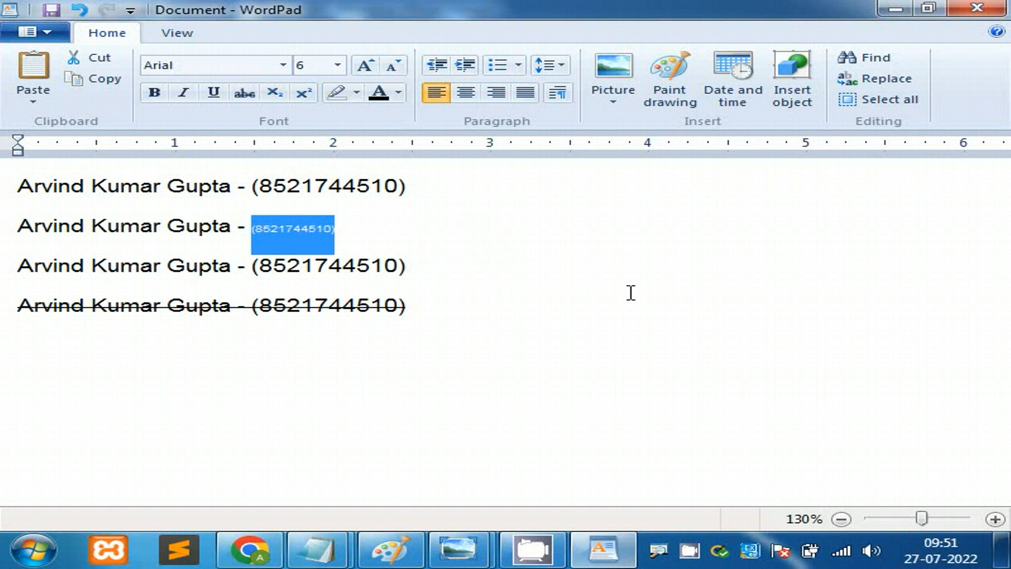
{"action": "key", "text": "ctrl+shift+period"}
{"action": "key", "text": "ctrl+shift+period"}
{"action": "key", "text": "ctrl+shift+period"}
{"action": "key", "text": "ctrl+shift+period"}
{"action": "key", "text": "ctrl+shift+period"}
{"action": "key", "text": "ctrl+shift+period"}
{"action": "key", "text": "ctrl+shift+period"}
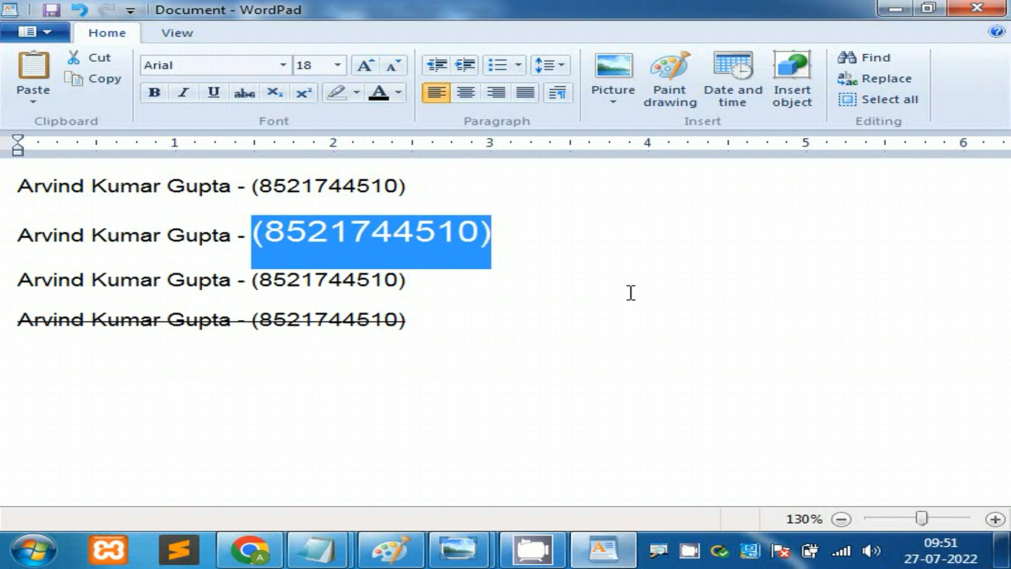
{"action": "key", "text": "ctrl+shift+comma"}
{"action": "key", "text": "ctrl+shift+comma"}
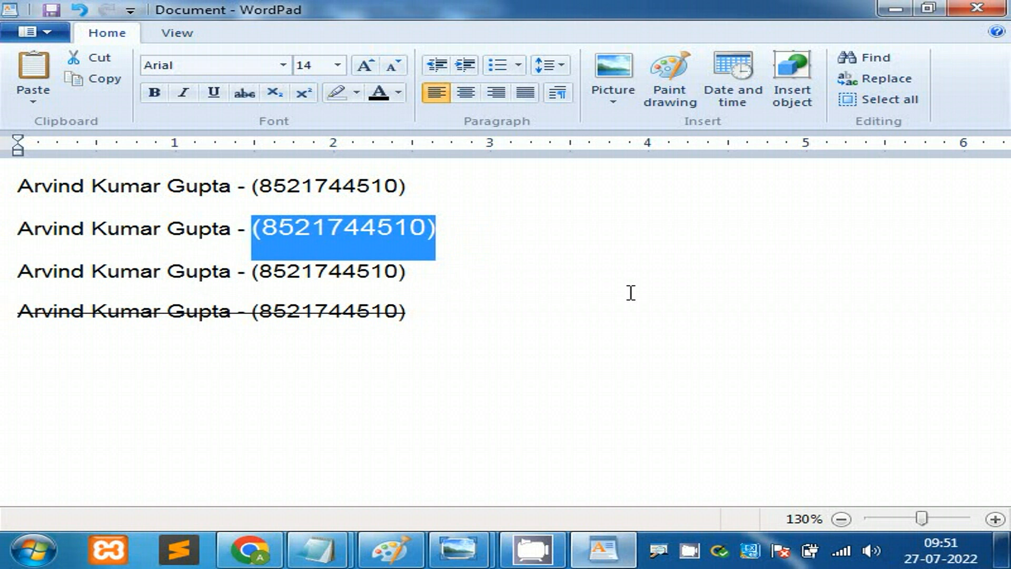
{"action": "left_click", "coordinate": [337, 65]}
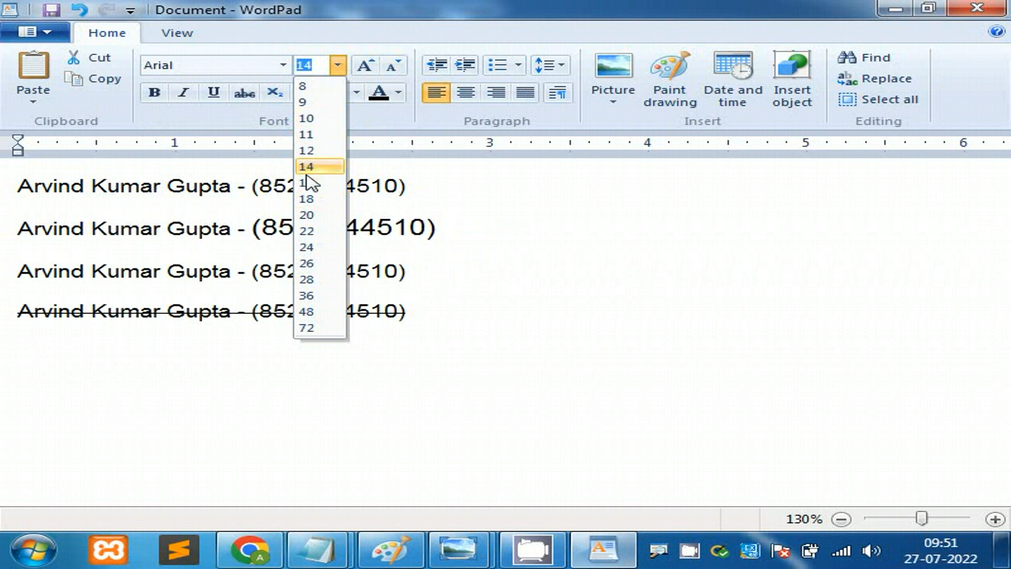
{"action": "left_click", "coordinate": [598, 203]}
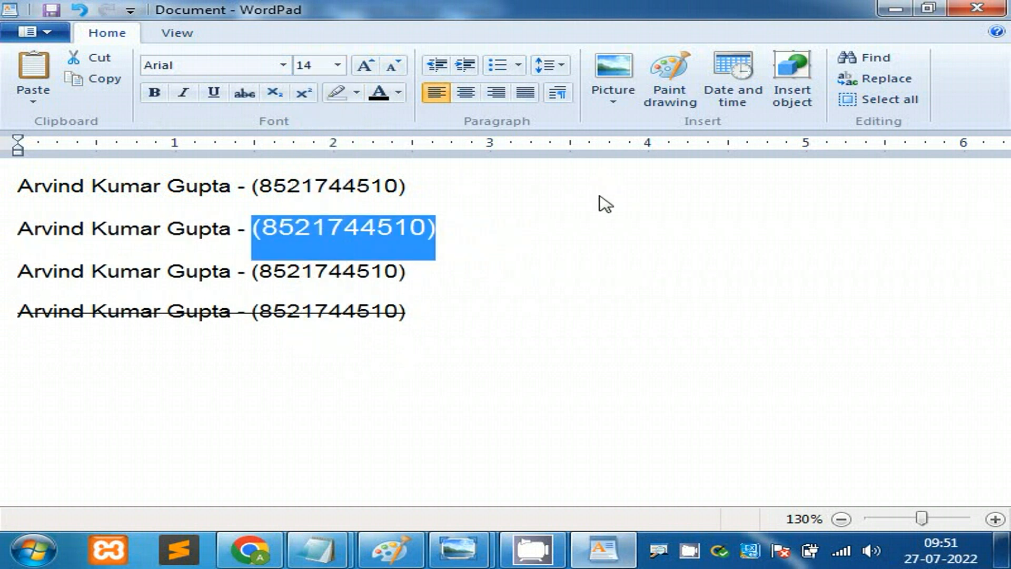
{"action": "key", "text": "ctrl+shift+period"}
{"action": "key", "text": "ctrl+shift+period"}
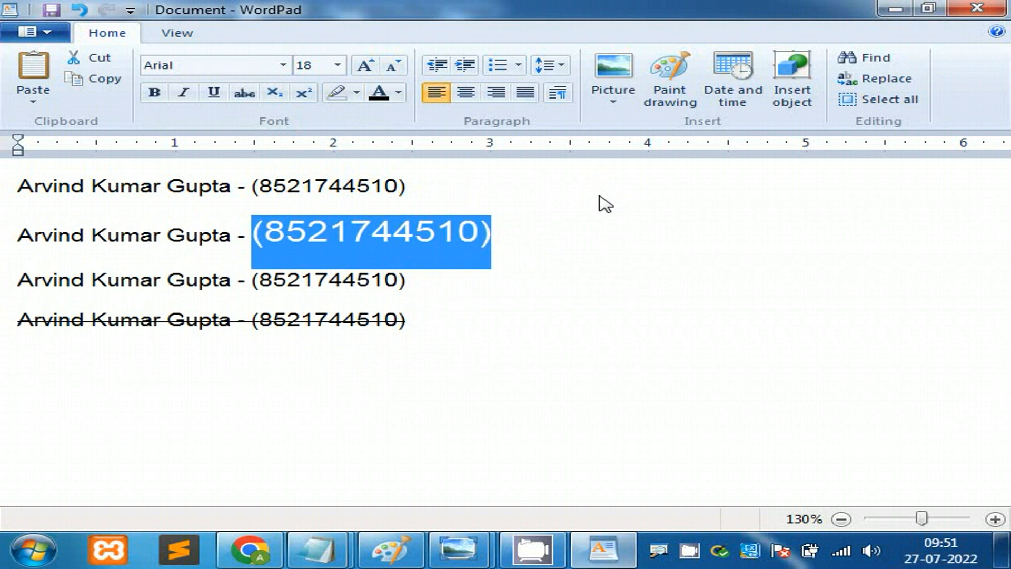
{"action": "key", "text": "ctrl+shift+comma"}
{"action": "key", "text": "ctrl+shift+comma"}
{"action": "key", "text": "ctrl+shift+comma"}
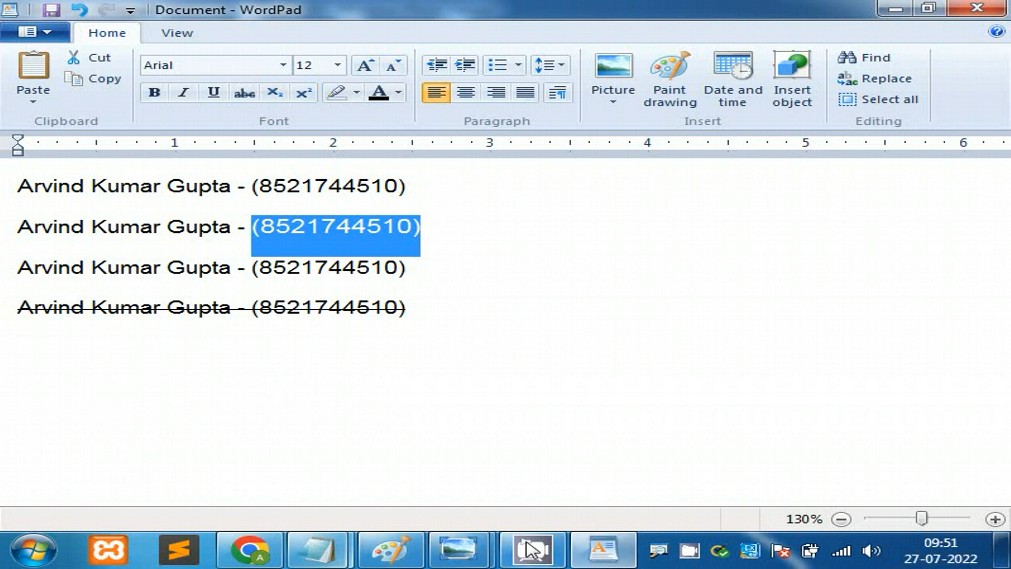
Step: Bring the Notepad font notes forward and clear their selection
{"action": "mouse_move", "coordinate": [316, 551]}
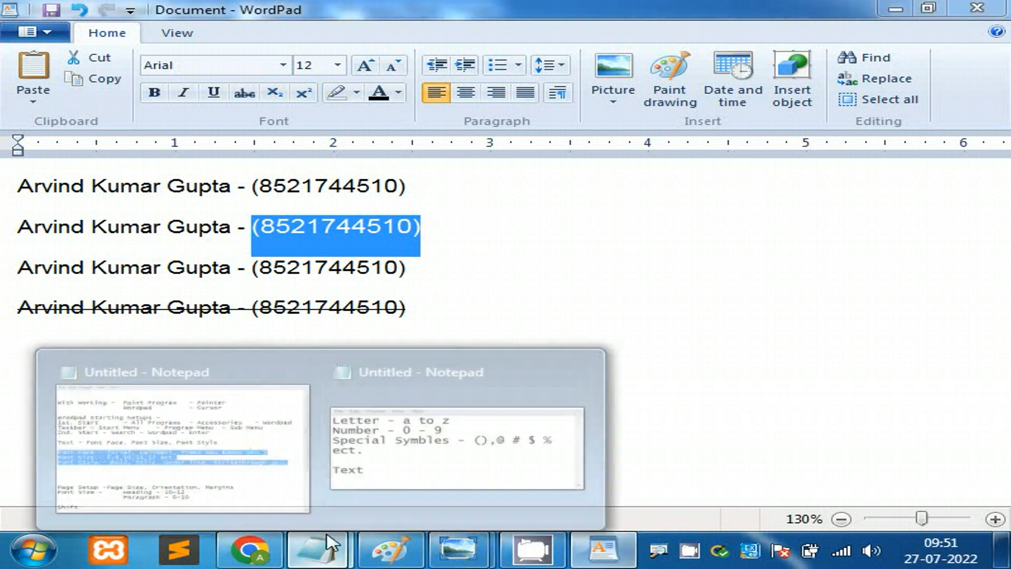
{"action": "left_click", "coordinate": [183, 439]}
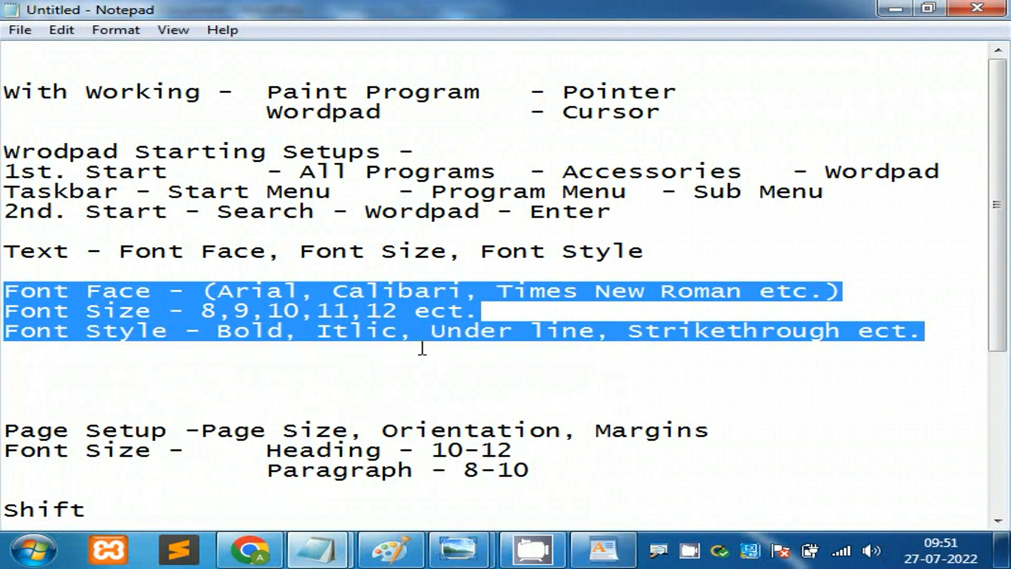
{"action": "left_click", "coordinate": [422, 348]}
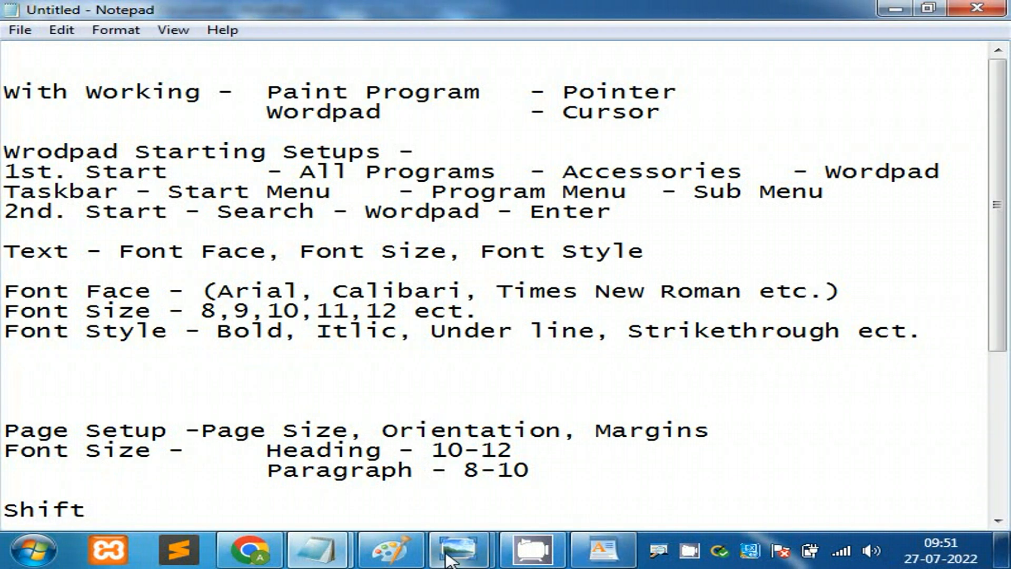
Step: Zoom into the handwritten font-size shortcut photo, then return to the WordPad document
{"action": "mouse_move", "coordinate": [456, 551]}
{"action": "left_click", "coordinate": [542, 458]}
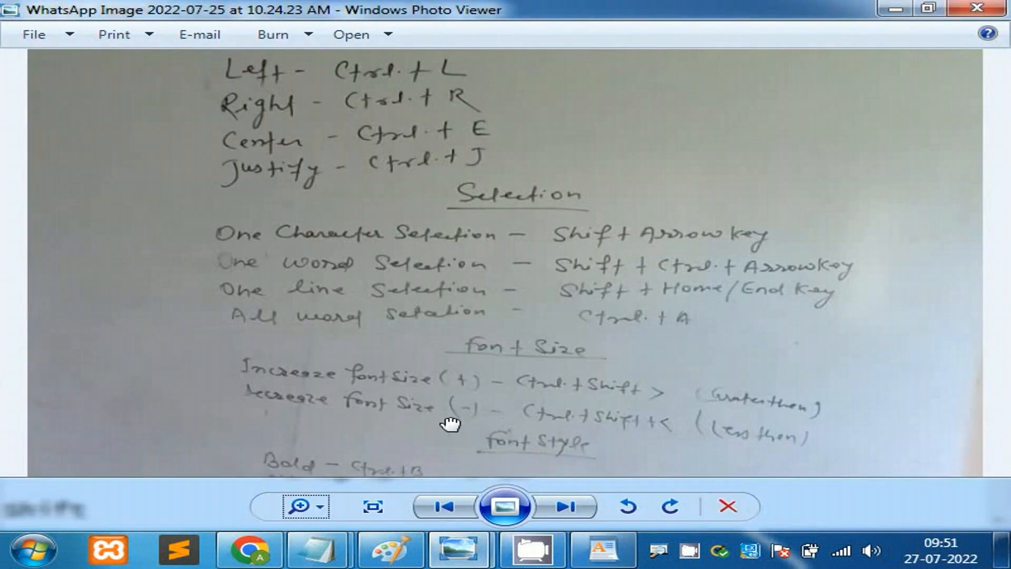
{"action": "scroll", "coordinate": [362, 383], "scroll_direction": "up", "scroll_amount": 1}
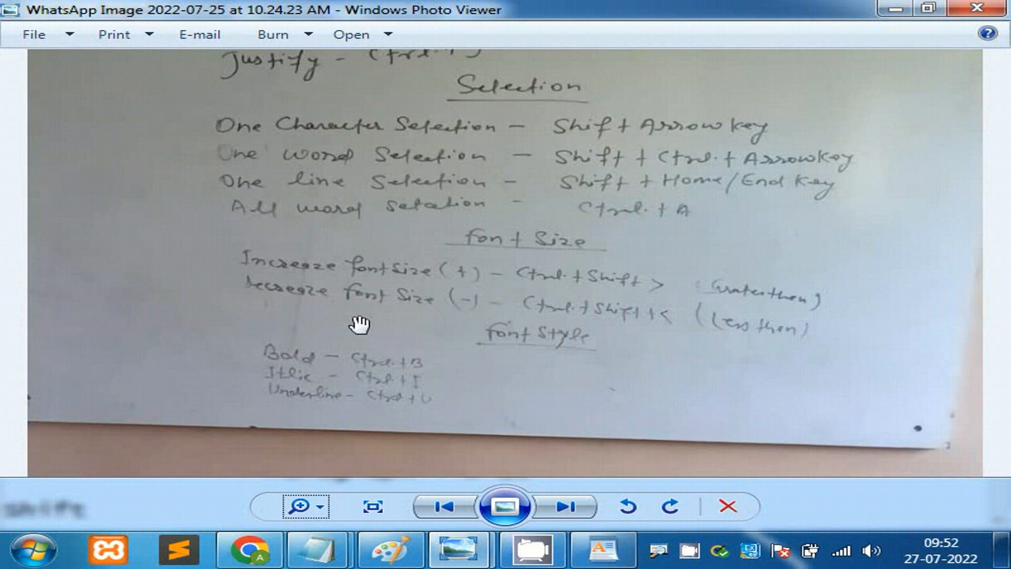
{"action": "left_click", "coordinate": [600, 552]}
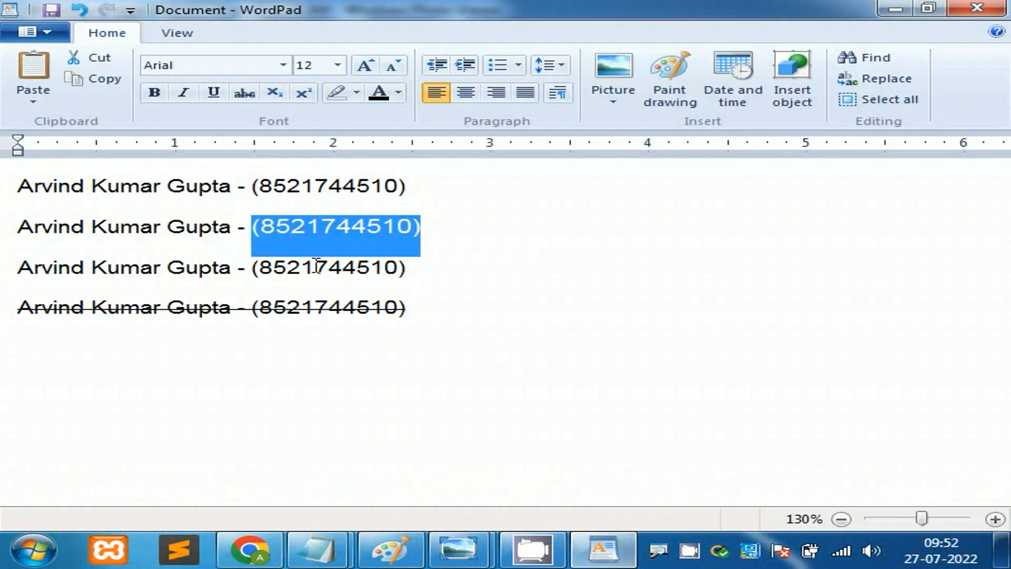
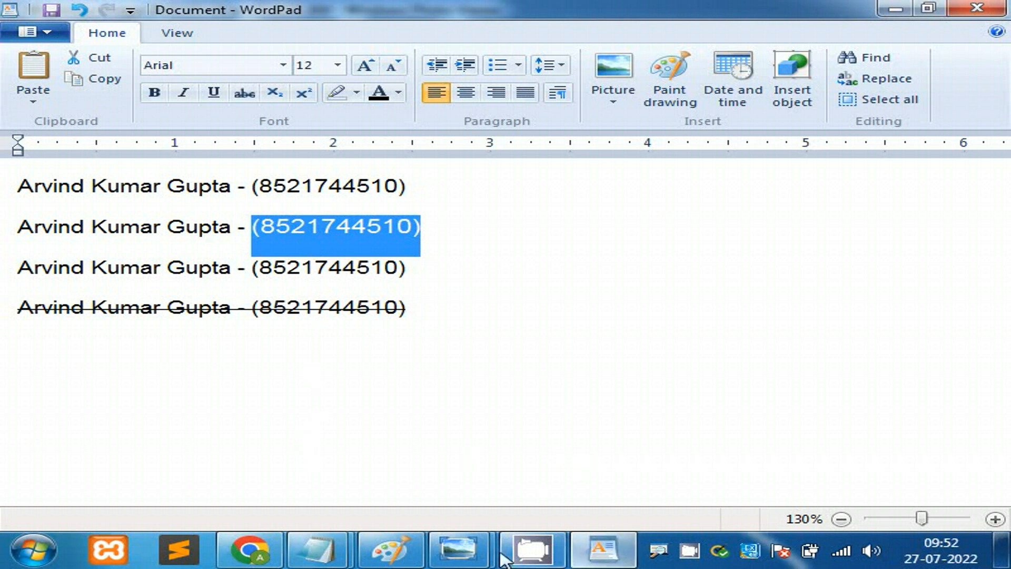
Step: Open the 07-25 handwritten notes photo and pan it down to the Alignment shortcuts
{"action": "mouse_move", "coordinate": [460, 548]}
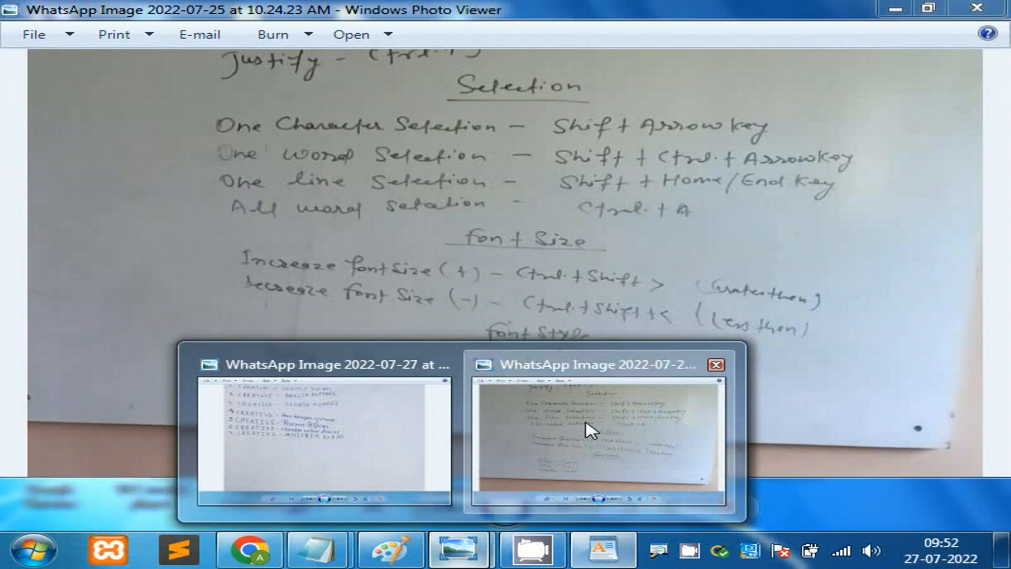
{"action": "left_click", "coordinate": [590, 429]}
{"action": "left_click_drag", "start_coordinate": [632, 185], "coordinate": [713, 307]}
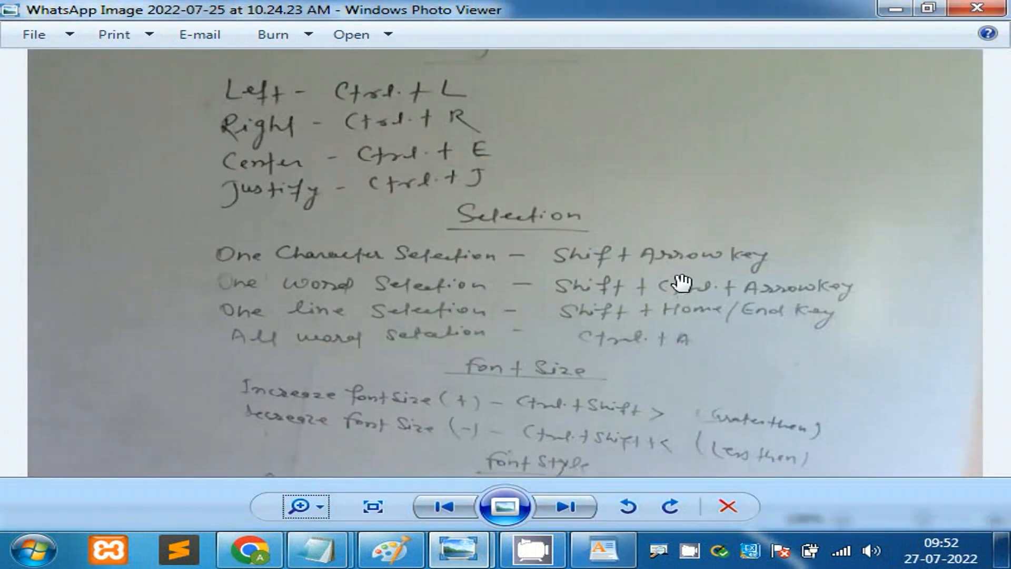
{"action": "left_click_drag", "start_coordinate": [634, 204], "coordinate": [641, 289]}
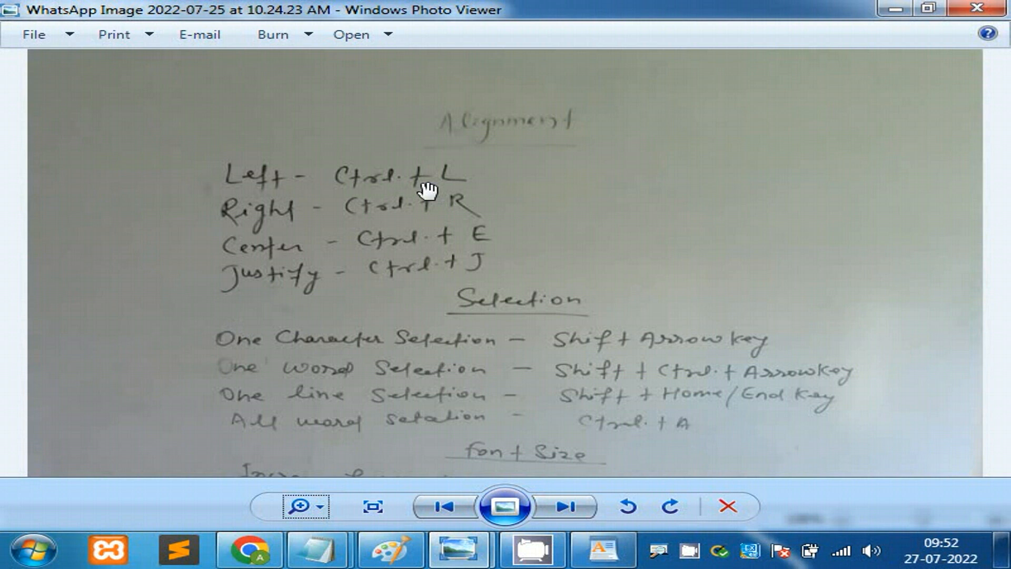
Step: Back in WordPad, select the whole first contact line
{"action": "left_click", "coordinate": [603, 548]}
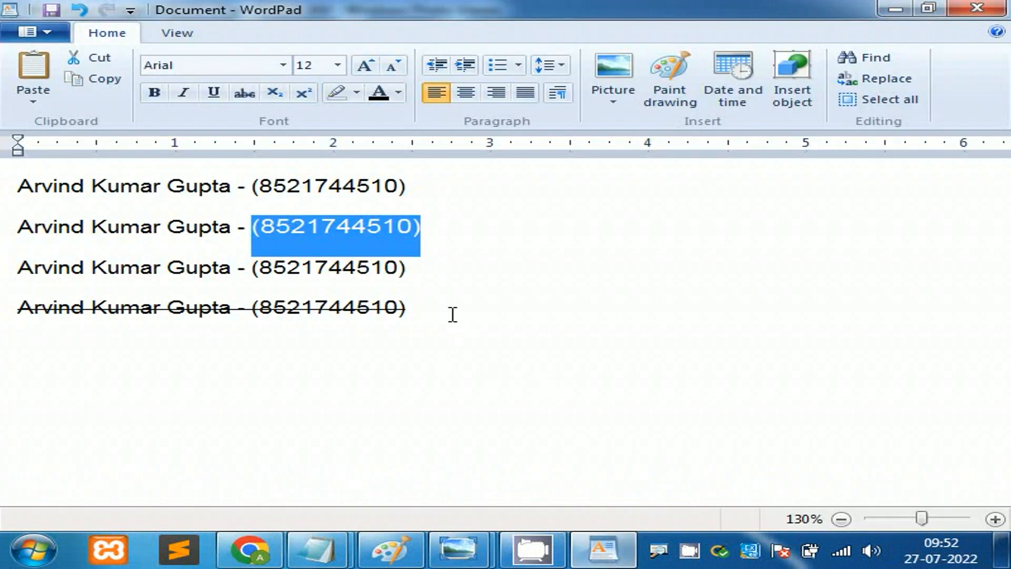
{"action": "left_click", "coordinate": [417, 318]}
{"action": "left_click_drag", "start_coordinate": [18, 188], "coordinate": [398, 316]}
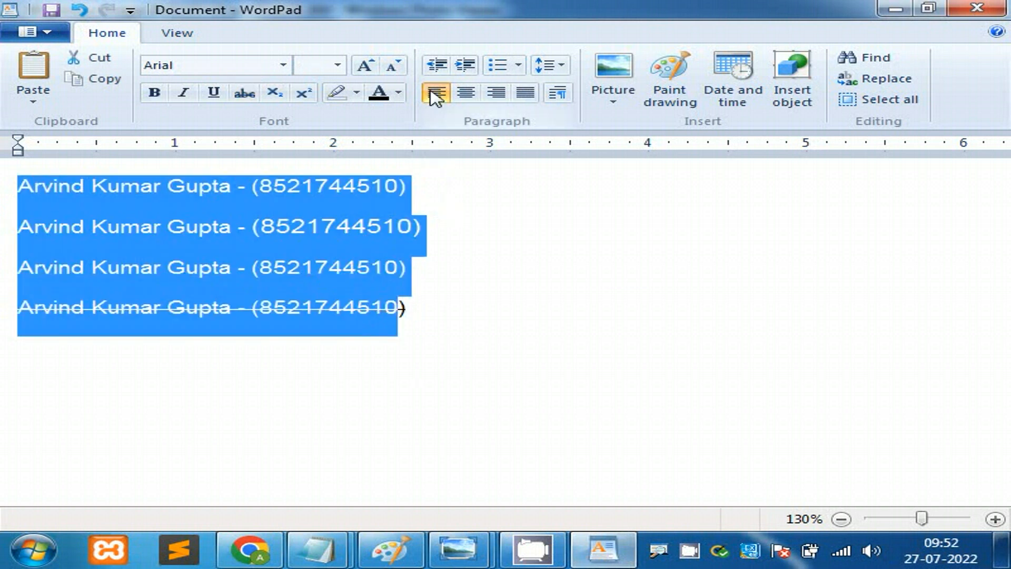
{"action": "left_click", "coordinate": [451, 205]}
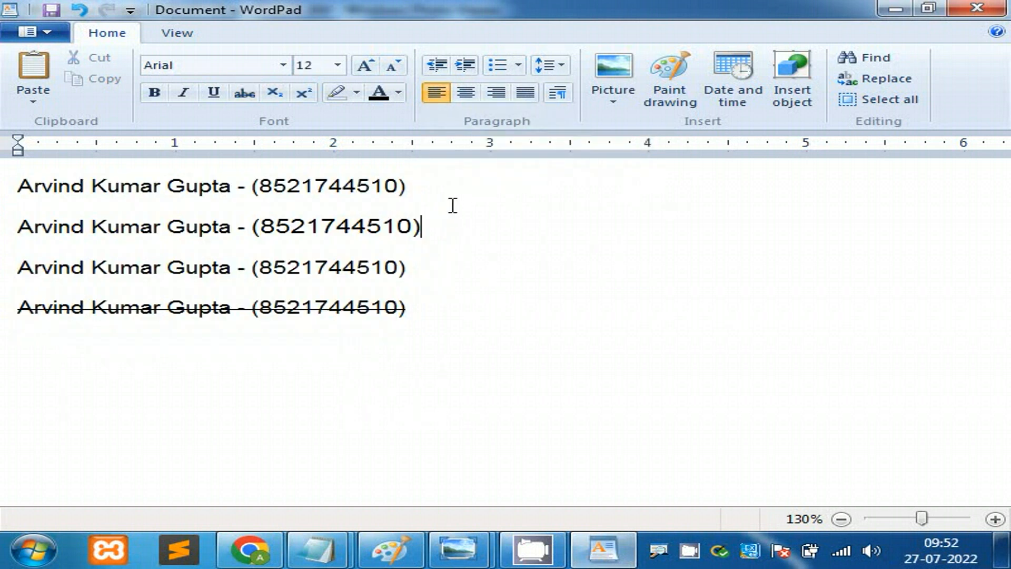
{"action": "left_click_drag", "start_coordinate": [417, 189], "coordinate": [73, 202]}
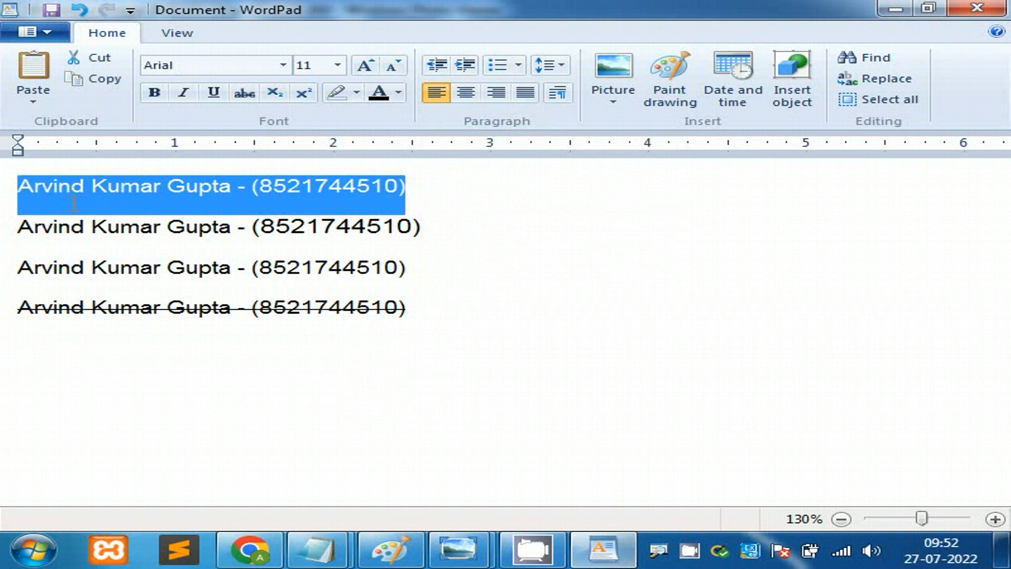
Step: Try centre and right alignment on the first line at 100% zoom, ending left-aligned
{"action": "left_click", "coordinate": [467, 94]}
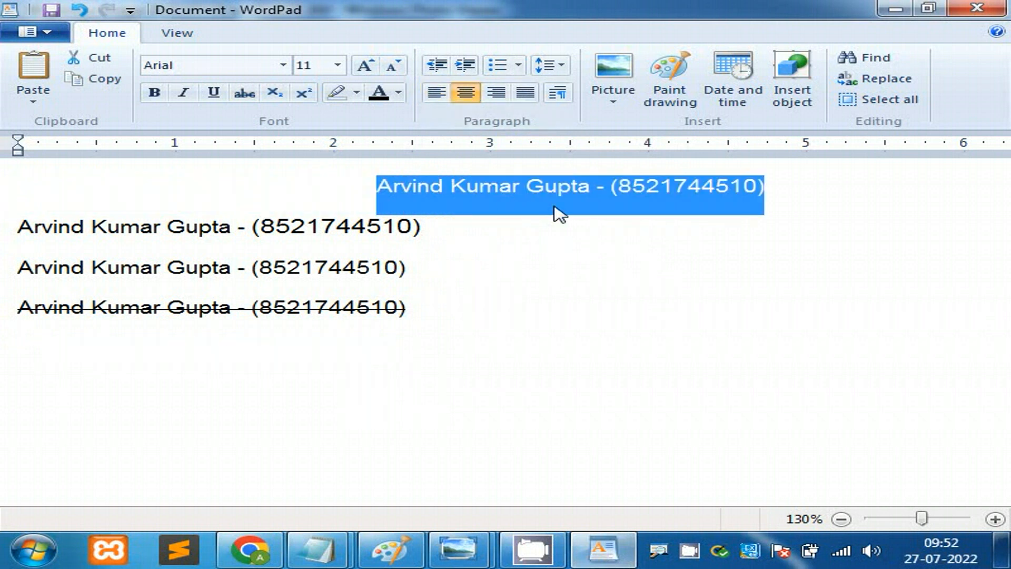
{"action": "left_click", "coordinate": [496, 93]}
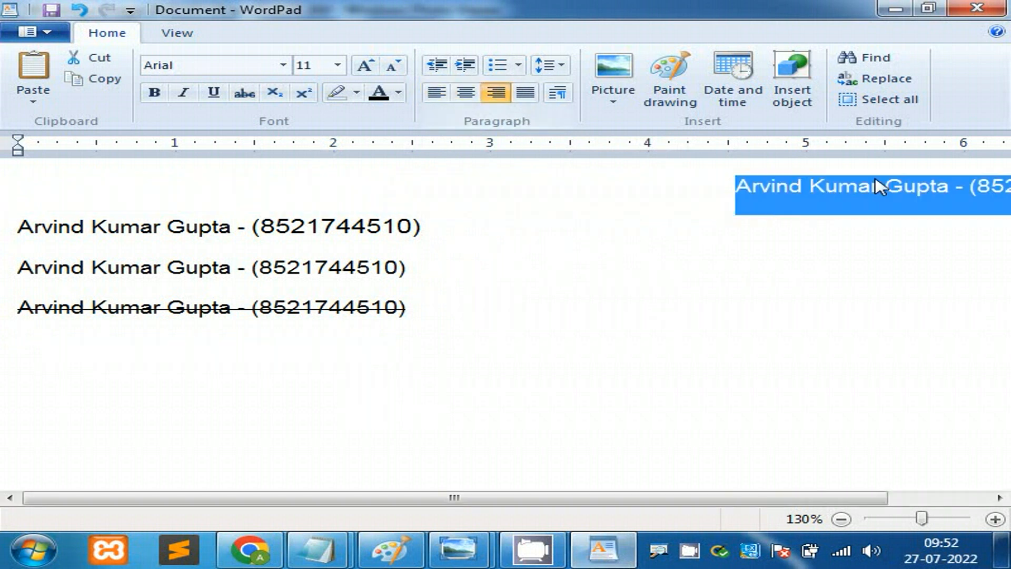
{"action": "left_click", "coordinate": [843, 519]}
{"action": "left_click", "coordinate": [843, 519]}
{"action": "left_click", "coordinate": [843, 520]}
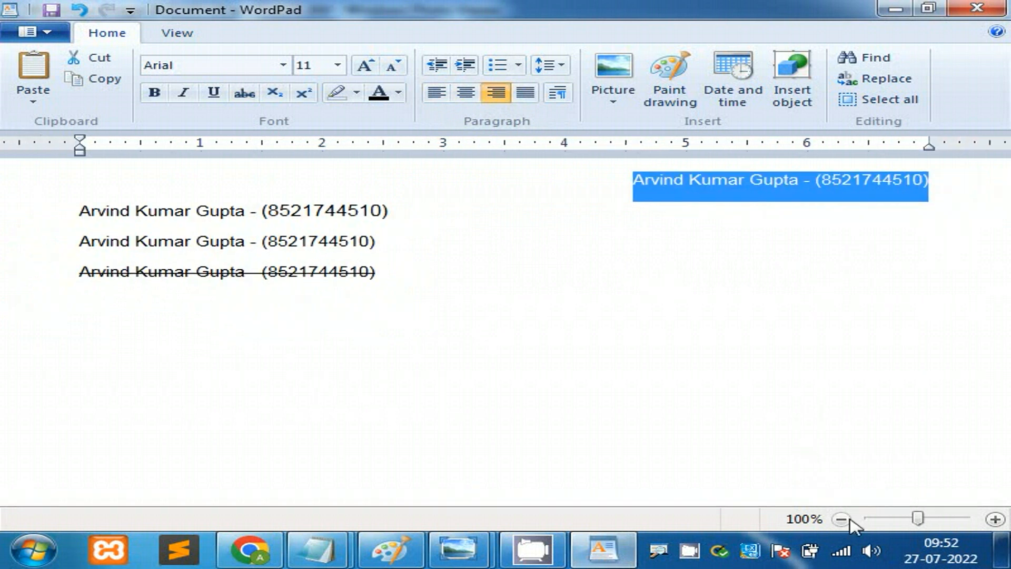
{"action": "left_click", "coordinate": [450, 99]}
{"action": "left_click", "coordinate": [472, 99]}
{"action": "left_click", "coordinate": [503, 100]}
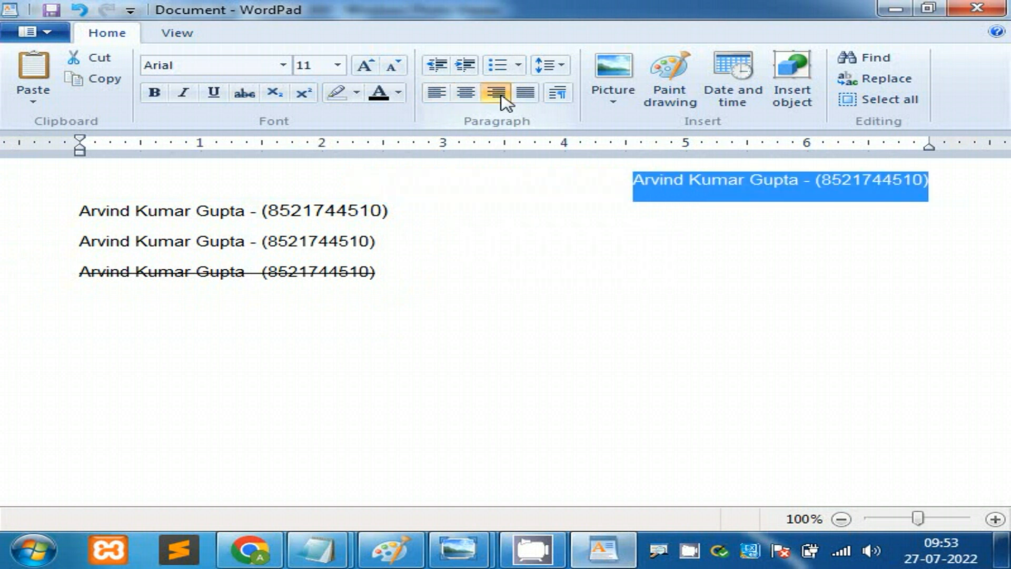
{"action": "left_click", "coordinate": [440, 96]}
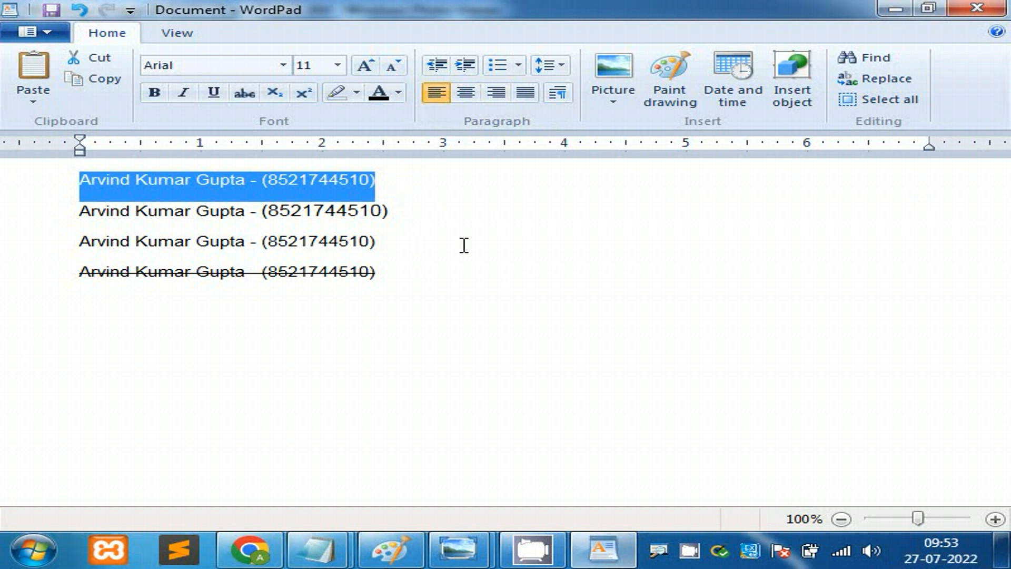
{"action": "mouse_move", "coordinate": [457, 550]}
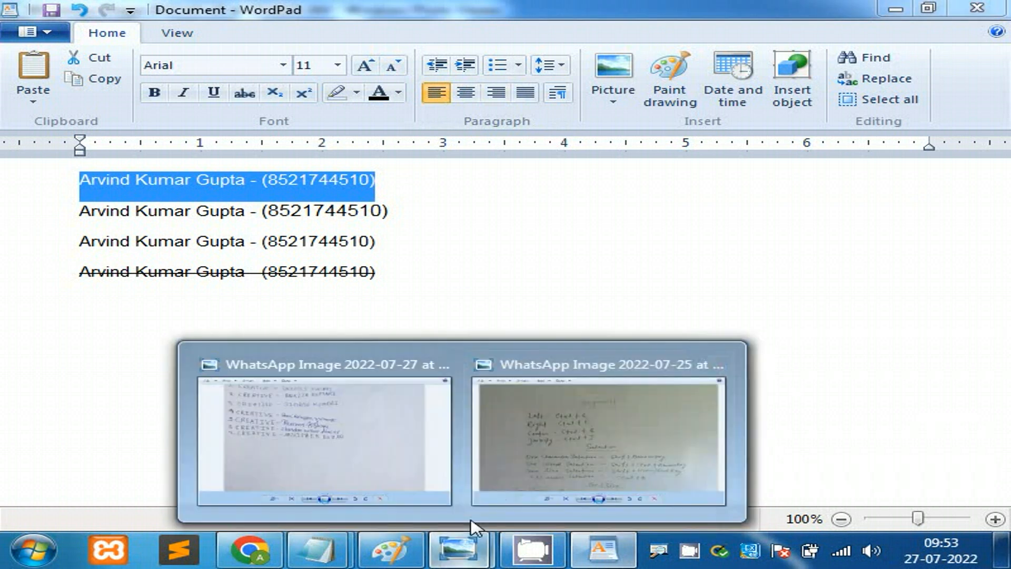
{"action": "left_click", "coordinate": [542, 462]}
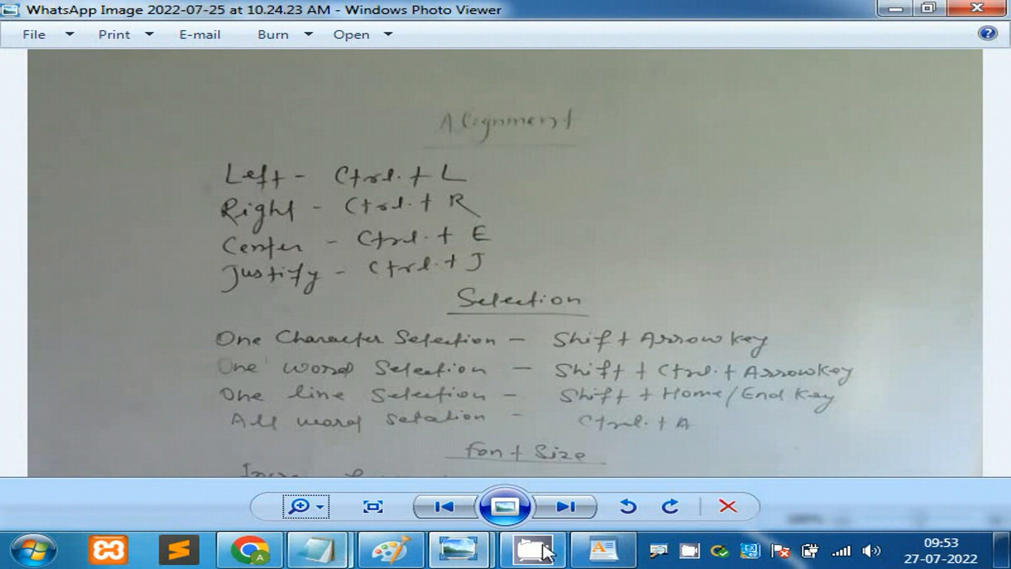
{"action": "left_click", "coordinate": [603, 549]}
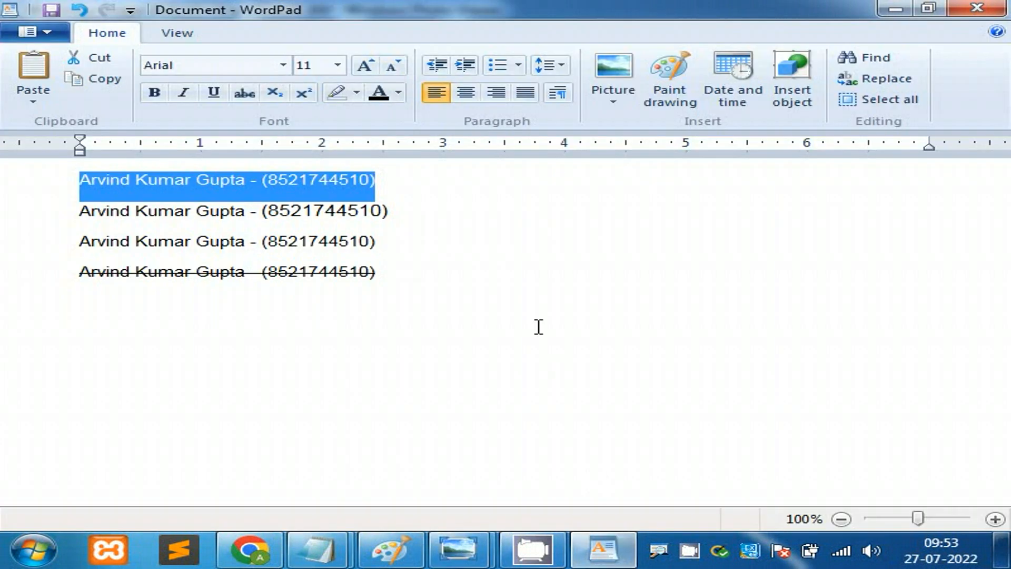
{"action": "key", "text": "ctrl+e"}
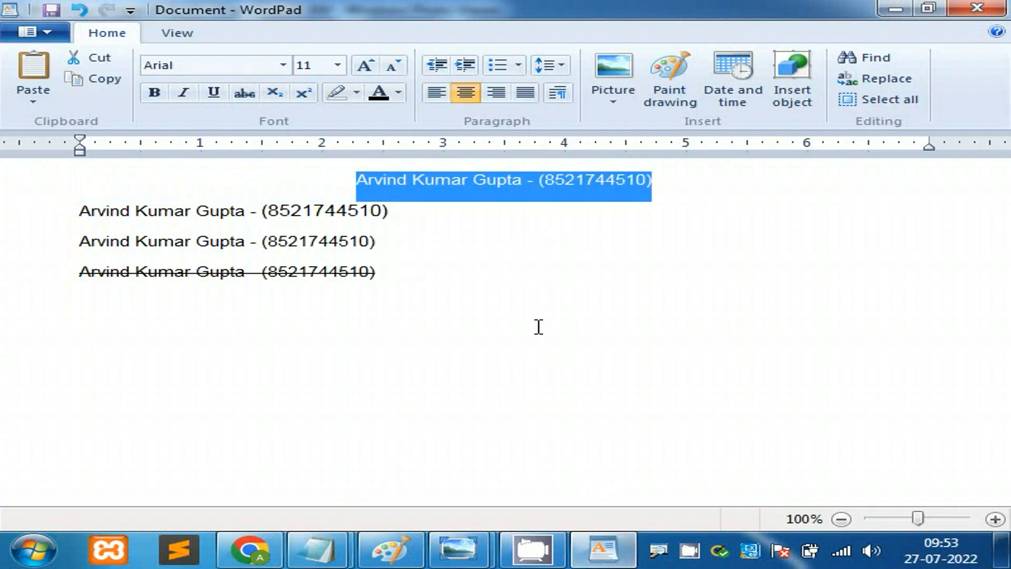
{"action": "key", "text": "ctrl+r"}
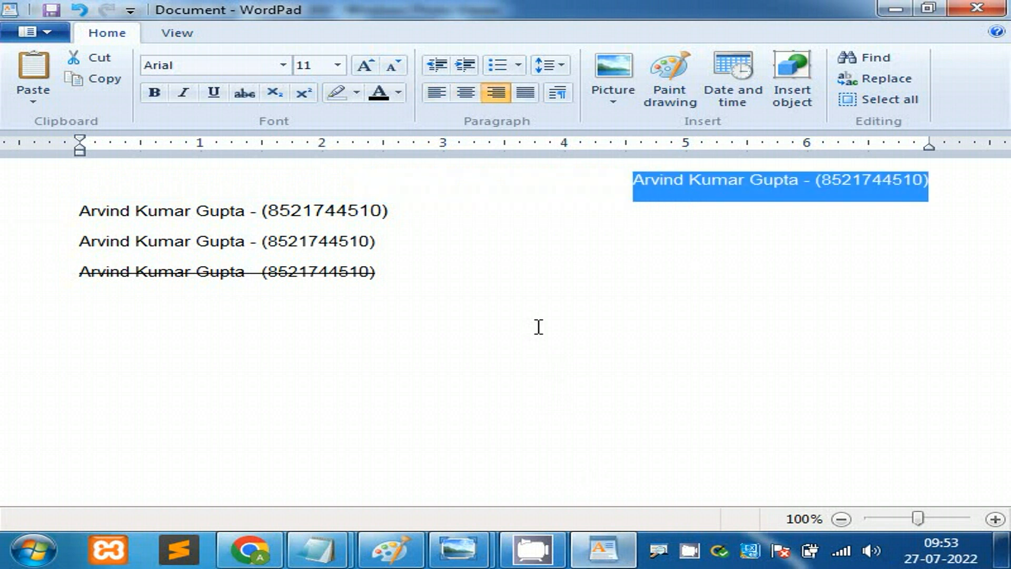
{"action": "key", "text": "ctrl+l"}
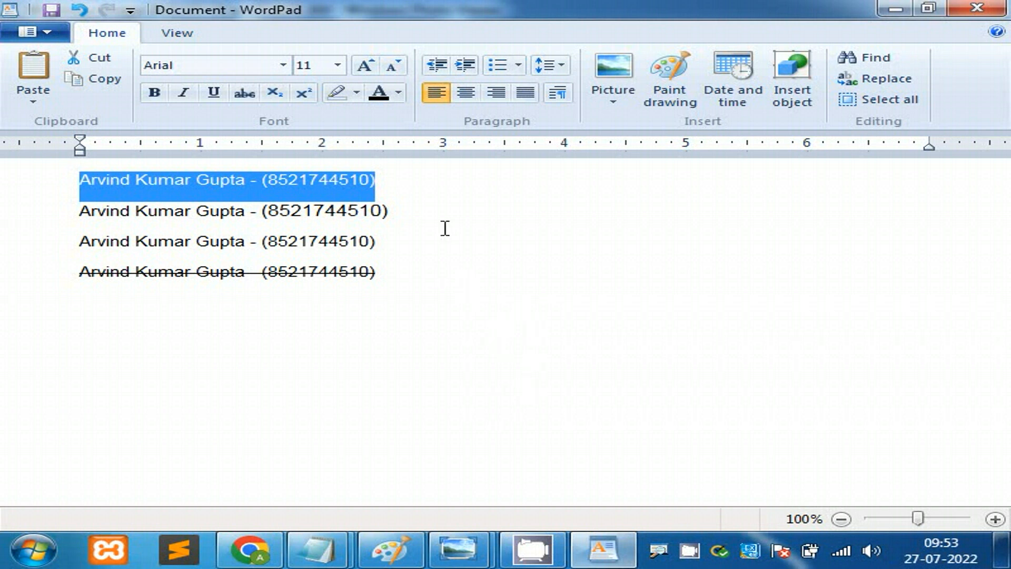
{"action": "left_click", "coordinate": [409, 180]}
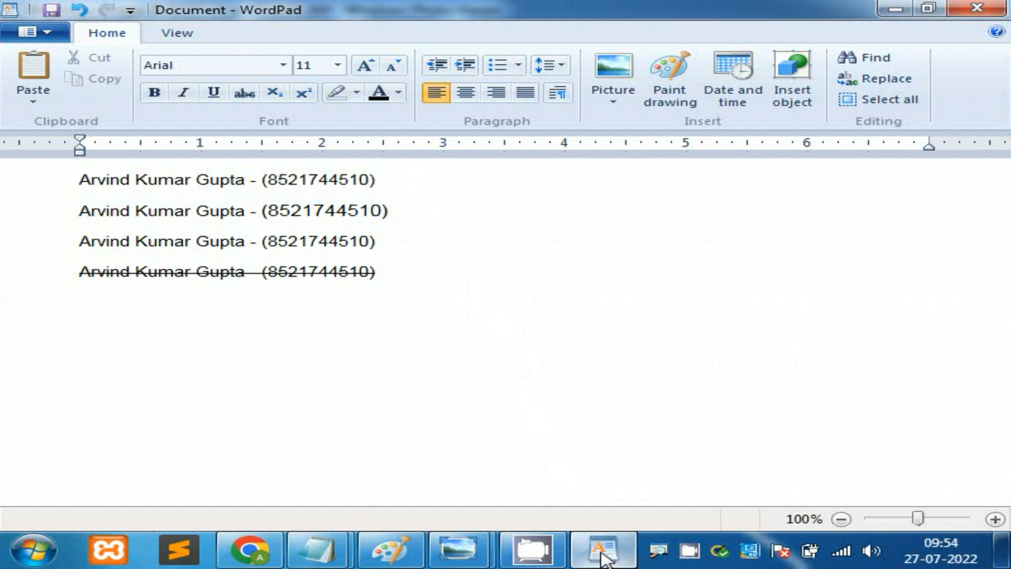
{"action": "mouse_move", "coordinate": [603, 558]}
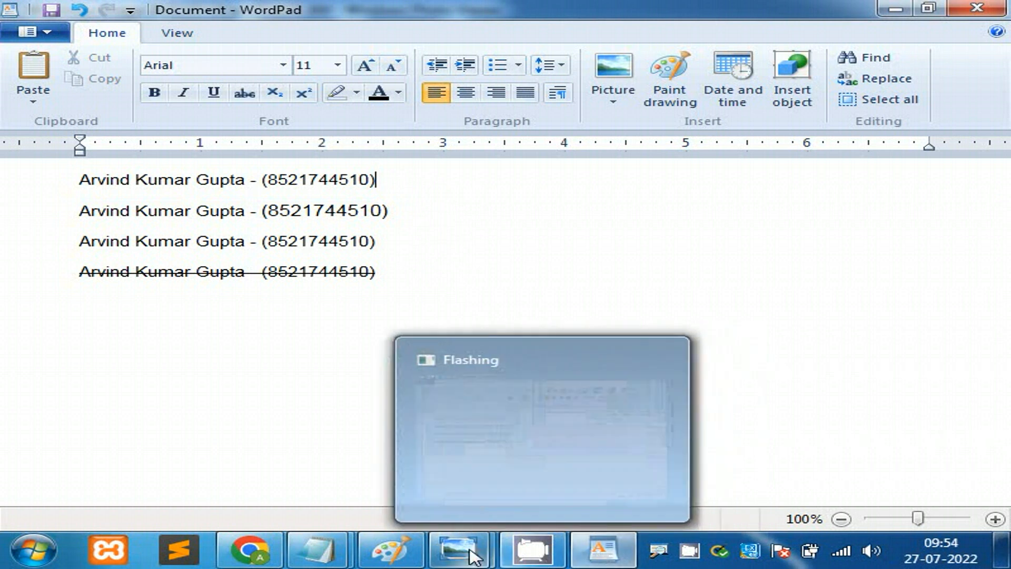
{"action": "mouse_move", "coordinate": [458, 550]}
{"action": "left_click", "coordinate": [562, 437]}
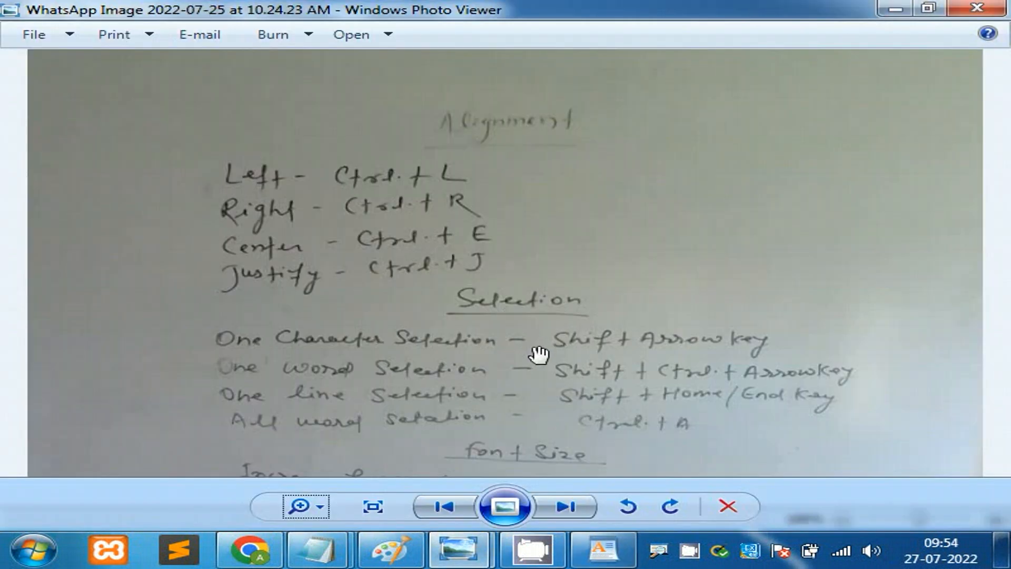
{"action": "left_click_drag", "start_coordinate": [537, 343], "coordinate": [538, 226]}
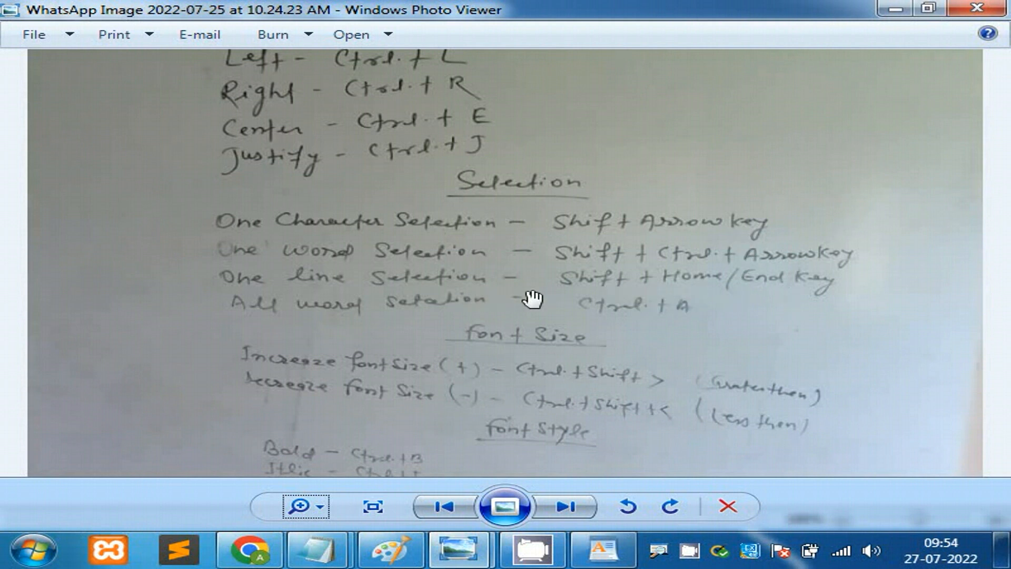
{"action": "left_click", "coordinate": [895, 9]}
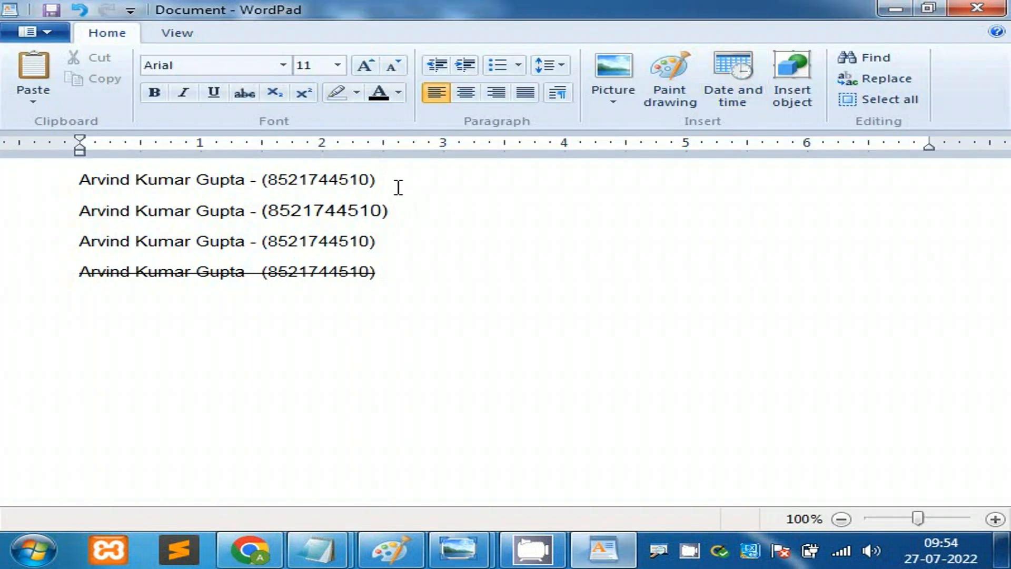
Step: Practise selecting the first line by dragging, Shift+Left and Ctrl+Shift+Left, then clear it
{"action": "left_click_drag", "start_coordinate": [398, 187], "coordinate": [106, 187]}
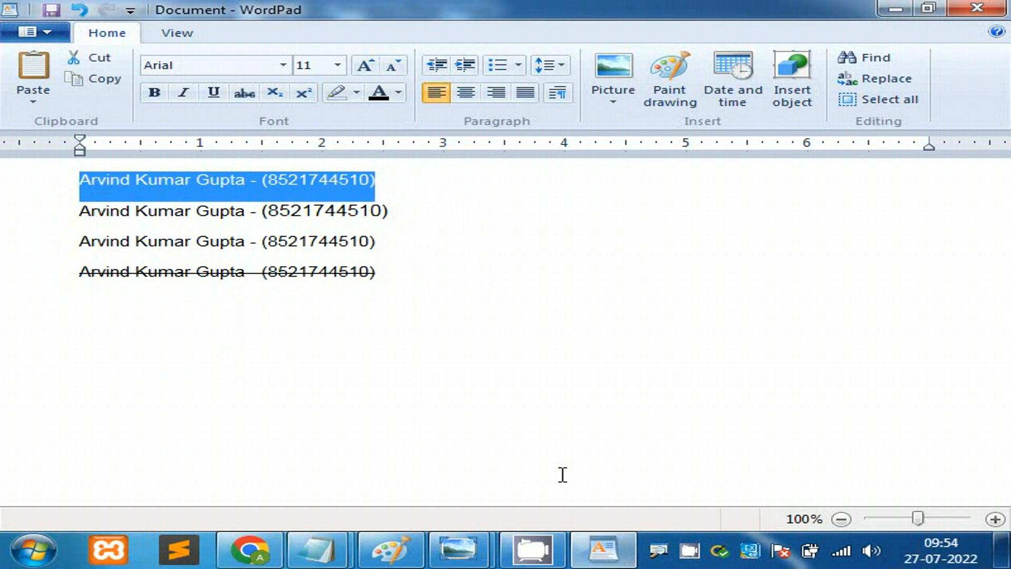
{"action": "left_click", "coordinate": [450, 183]}
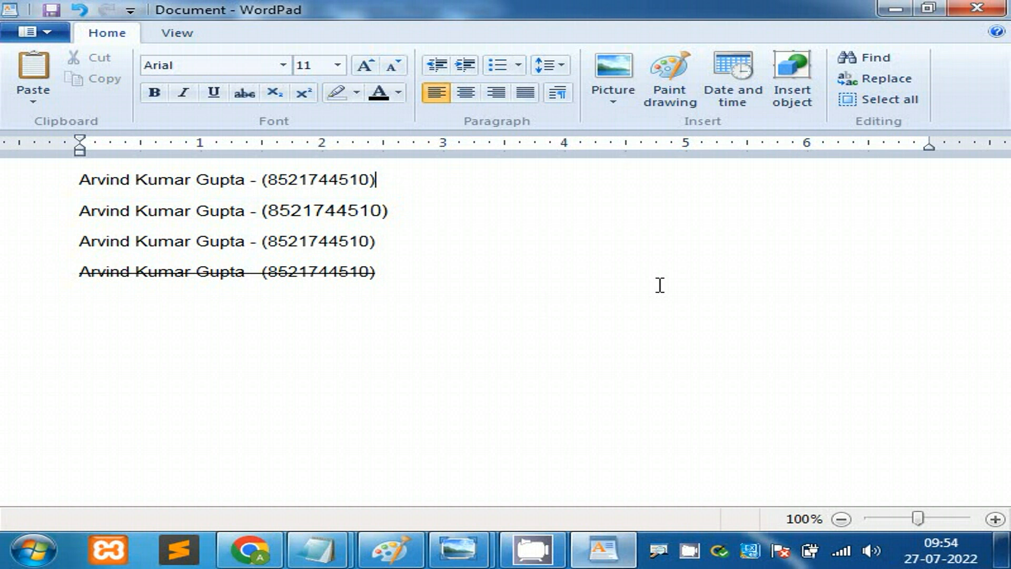
{"action": "key", "text": "shift+Left"}
{"action": "key", "text": "shift+Left"}
{"action": "key", "text": "shift+Left"}
{"action": "key", "text": "shift+Left"}
{"action": "key", "text": "shift+Left"}
{"action": "key", "text": "shift+Left"}
{"action": "key", "text": "shift+Left"}
{"action": "key", "text": "shift+Left"}
{"action": "key", "text": "shift+Left"}
{"action": "key", "text": "shift+Left"}
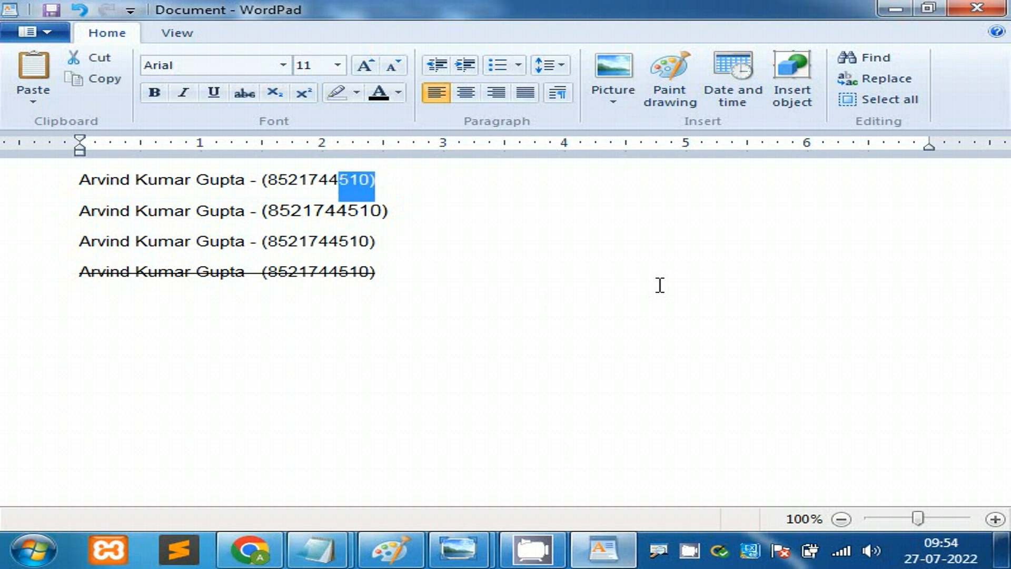
{"action": "key", "text": "shift+Left"}
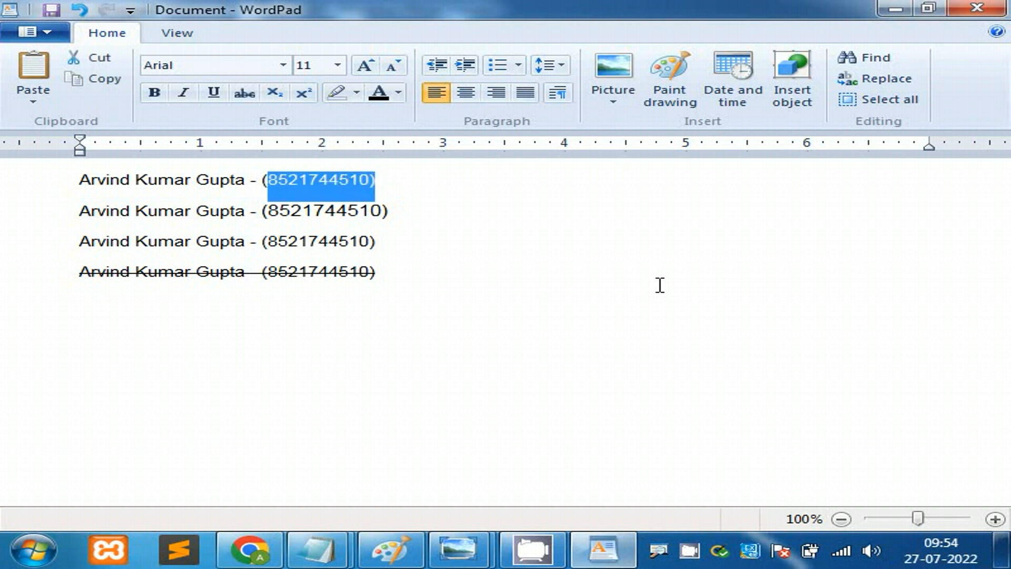
{"action": "key", "text": "Right"}
{"action": "key", "text": "Right"}
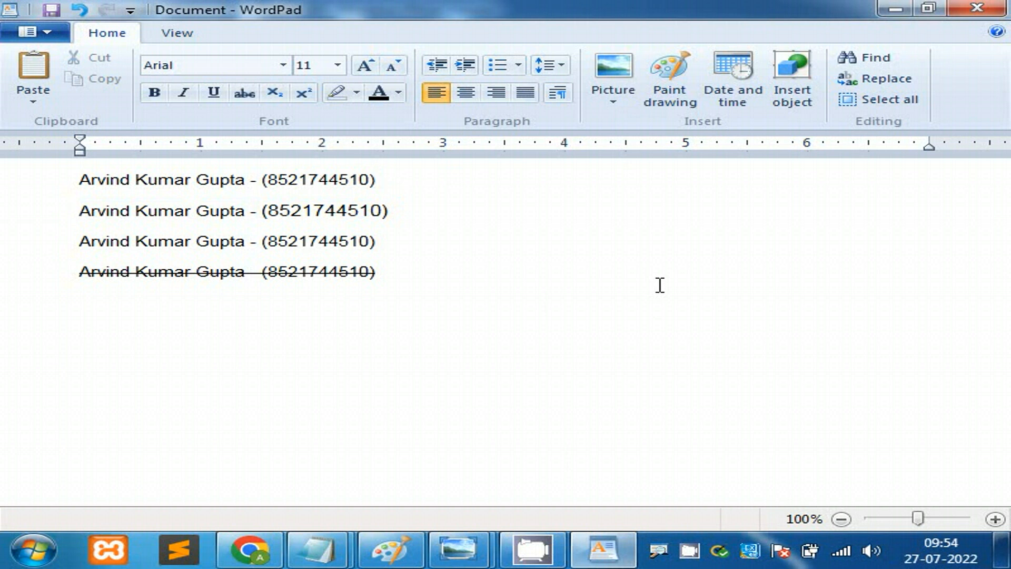
{"action": "key", "text": "ctrl+shift+Left"}
{"action": "key", "text": "ctrl+shift+Left"}
{"action": "key", "text": "ctrl+shift+Left"}
{"action": "key", "text": "ctrl+shift+Left"}
{"action": "key", "text": "ctrl+shift+Left"}
{"action": "key", "text": "ctrl+shift+Left"}
{"action": "key", "text": "ctrl+shift+Left"}
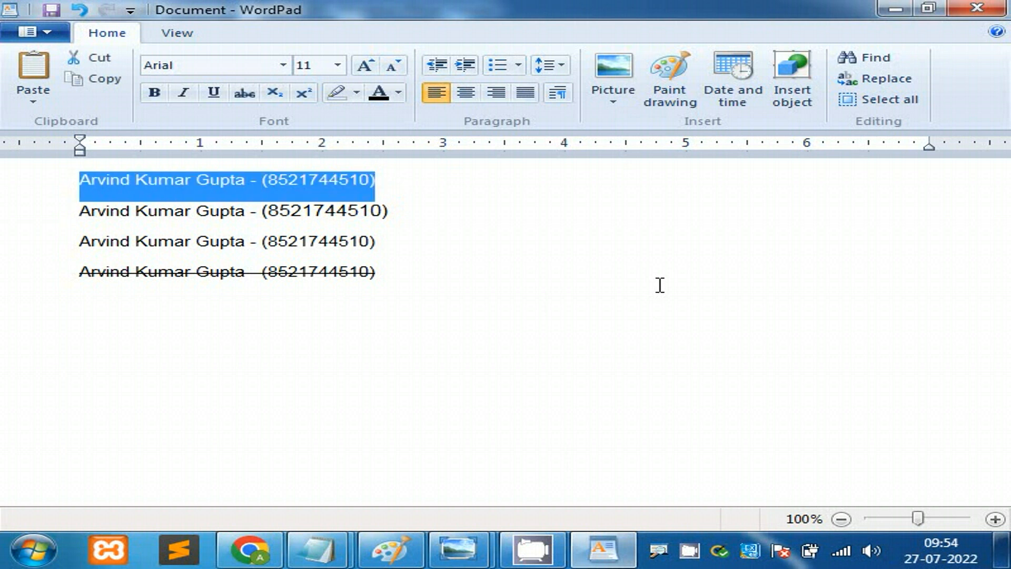
{"action": "key", "text": "Right"}
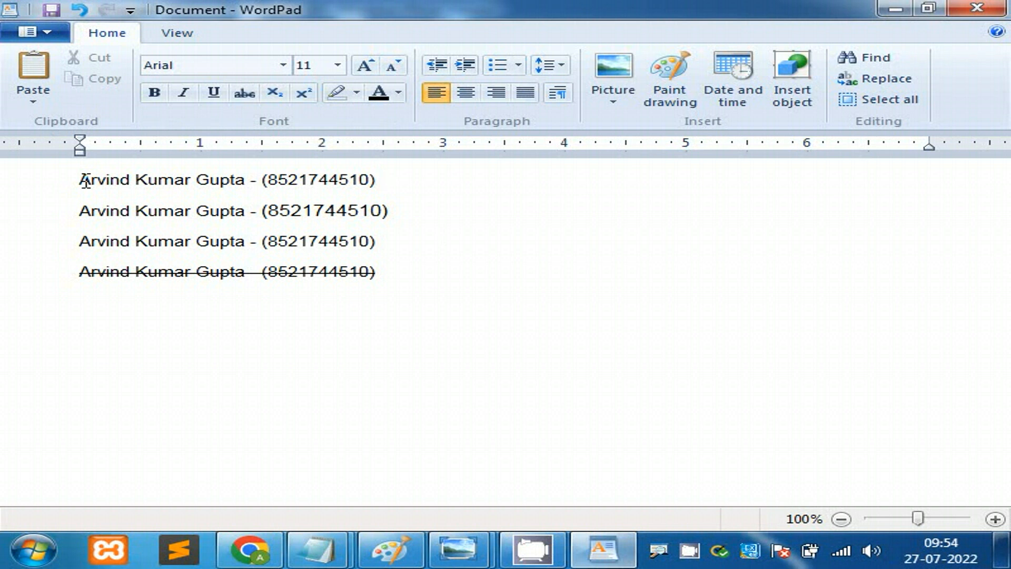
Step: Select the first line with Shift+Home and Shift+Down, then bring up the shortcut notes photo
{"action": "left_click", "coordinate": [86, 180]}
{"action": "left_click", "coordinate": [530, 190]}
{"action": "key", "text": "shift+Home"}
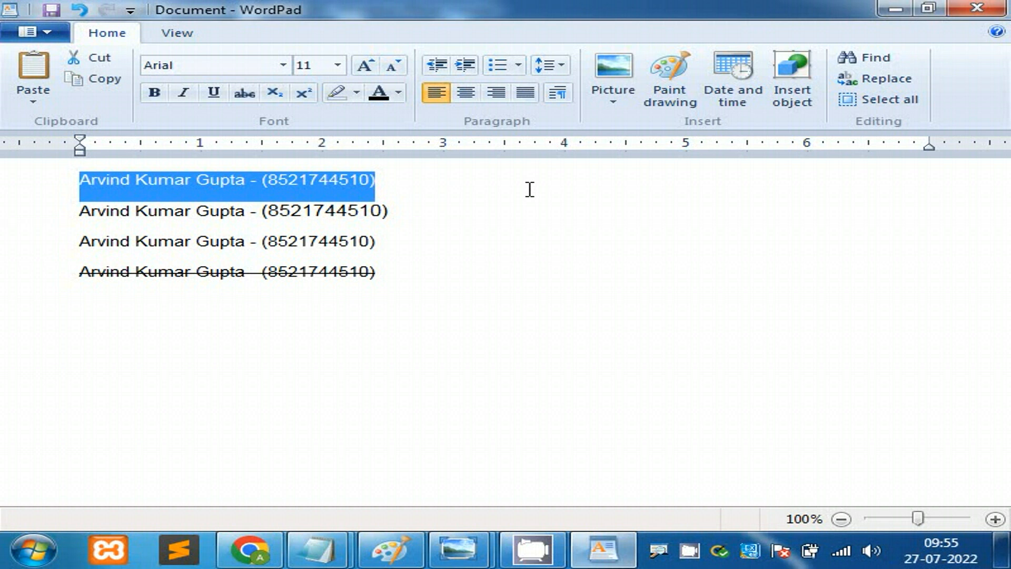
{"action": "key", "text": "Left"}
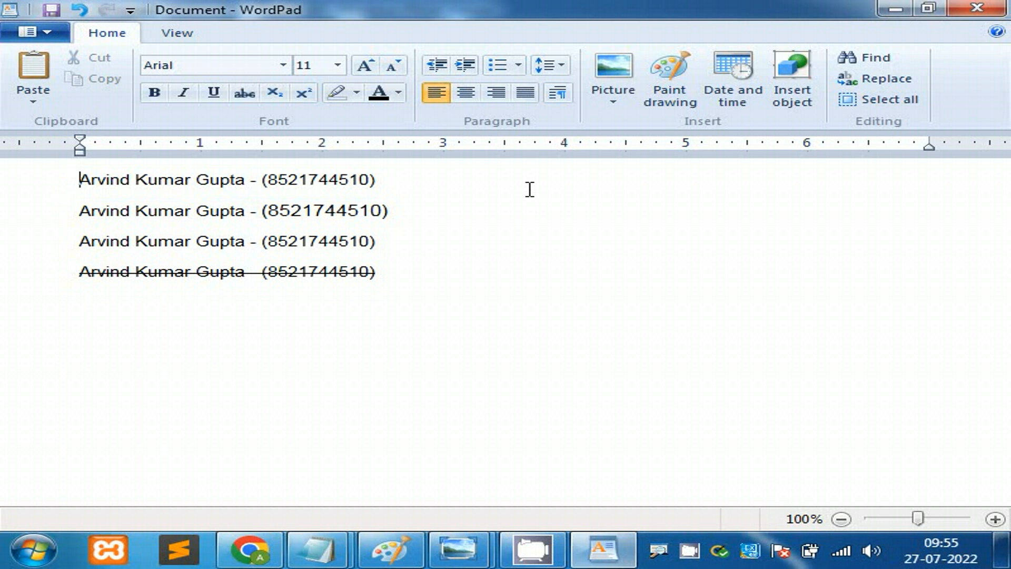
{"action": "key", "text": "shift+Down"}
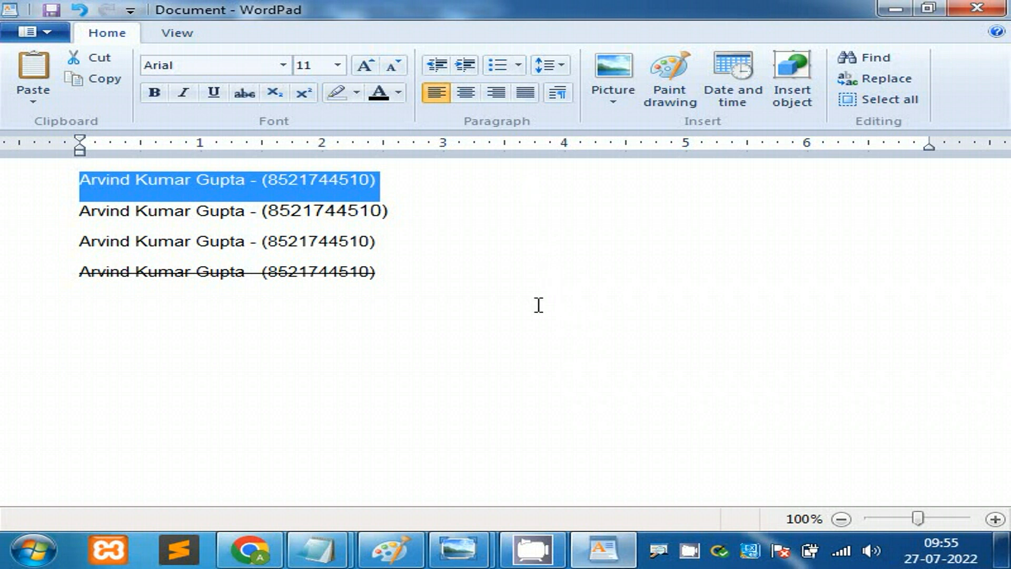
{"action": "mouse_move", "coordinate": [477, 548]}
{"action": "left_click", "coordinate": [564, 456]}
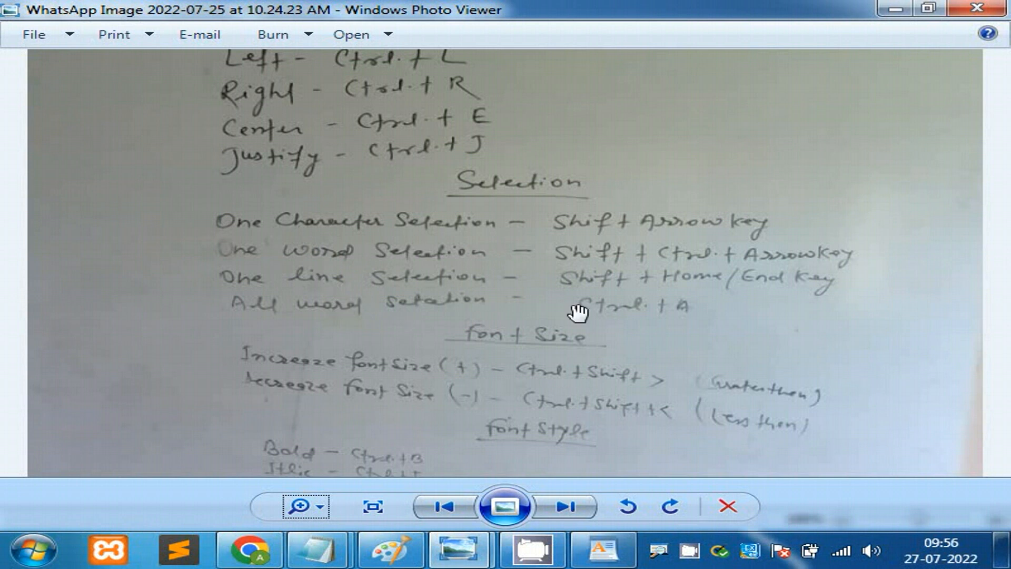
Step: Select all four lines with Ctrl+A and check the shortcut notes photo
{"action": "left_click", "coordinate": [603, 549]}
{"action": "left_click", "coordinate": [607, 387]}
{"action": "key", "text": "ctrl+a"}
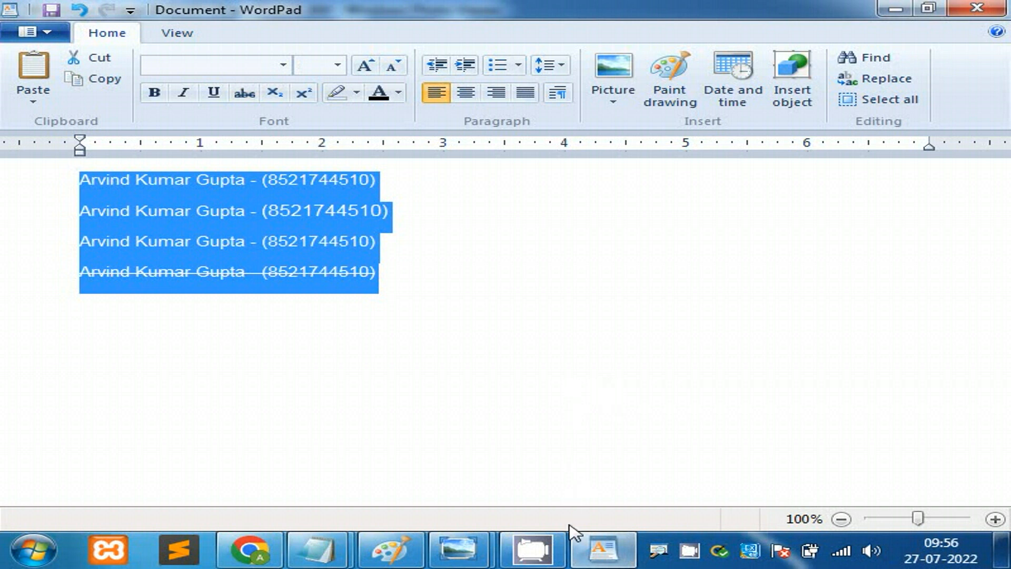
{"action": "left_click", "coordinate": [462, 547]}
{"action": "left_click", "coordinate": [614, 428]}
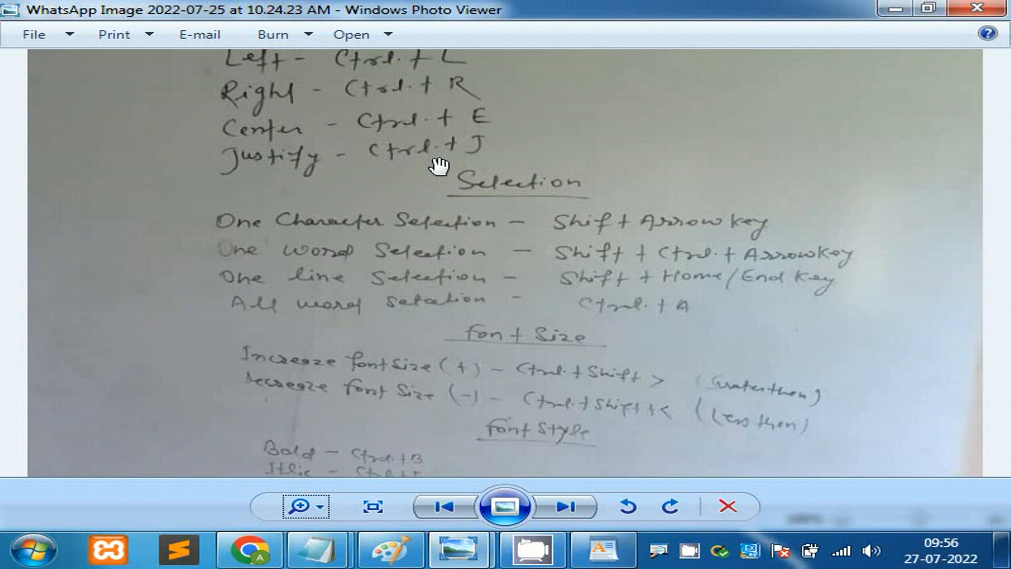
Step: Drag-select all four lines and delete them, leaving the document empty
{"action": "left_click", "coordinate": [603, 550]}
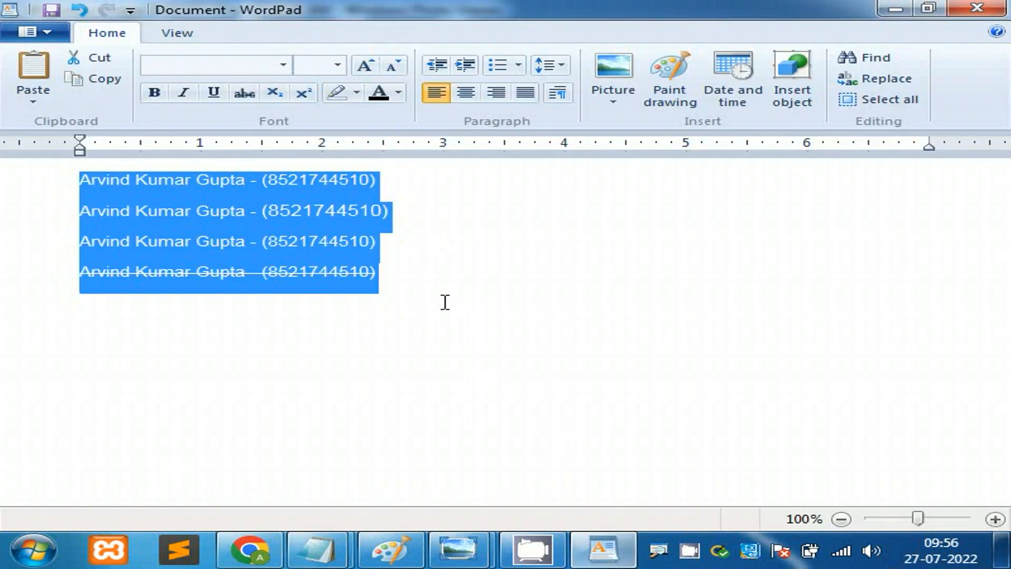
{"action": "left_click_drag", "start_coordinate": [428, 292], "coordinate": [93, 184]}
{"action": "key", "text": "Delete"}
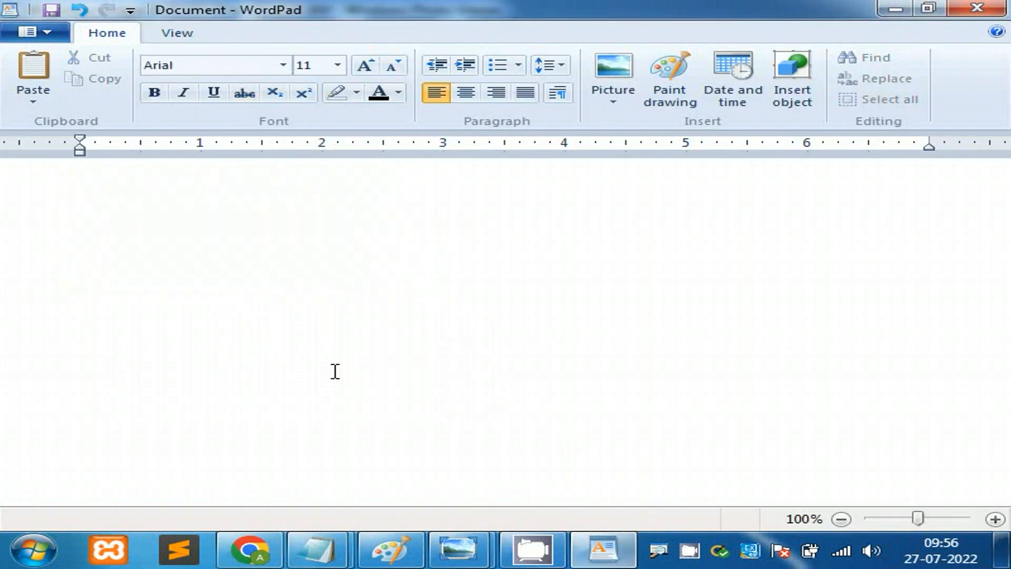
{"action": "left_click", "coordinate": [266, 551]}
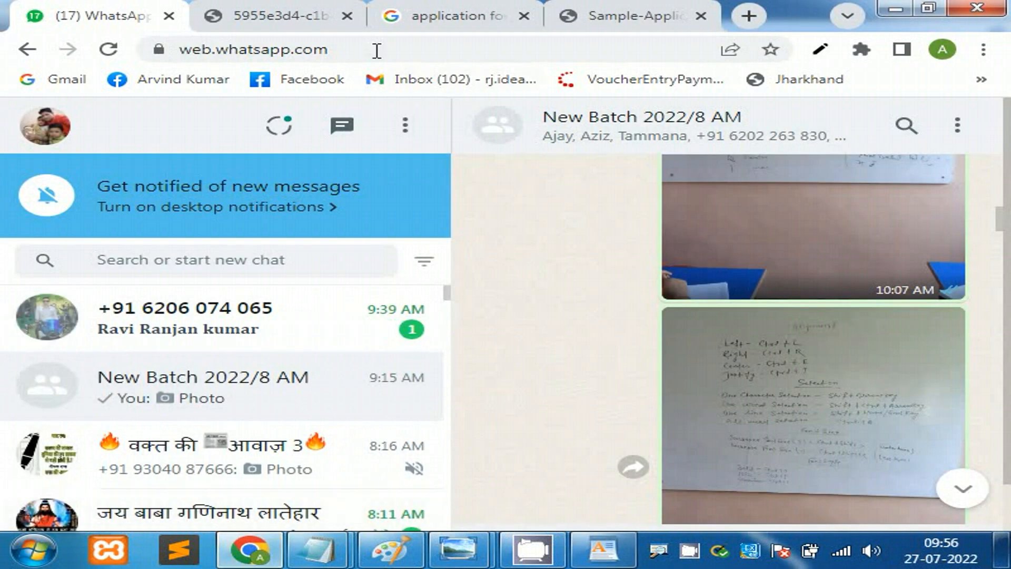
Step: Open the aplustopper application letter samples page from the Google results
{"action": "left_click", "coordinate": [431, 17]}
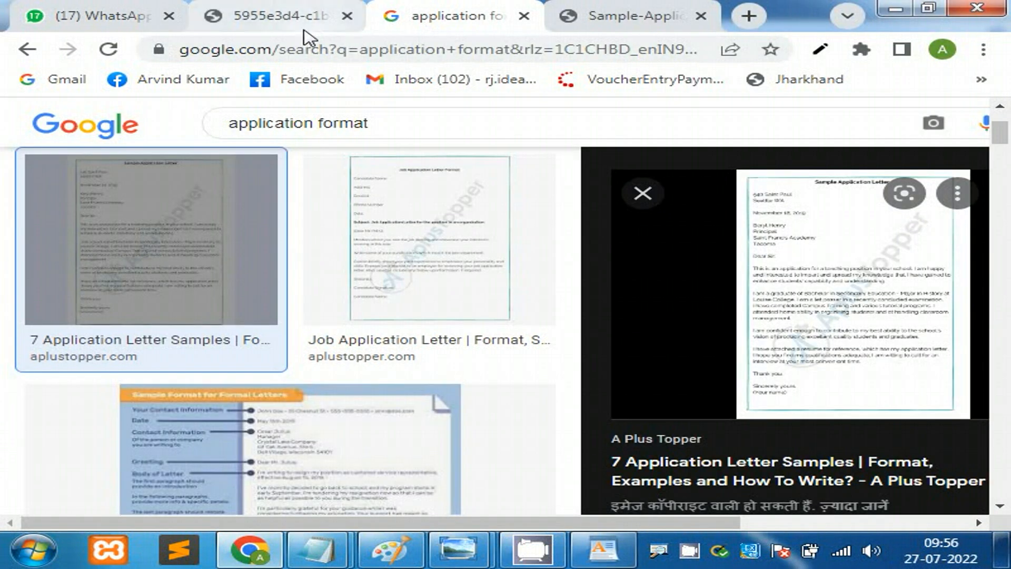
{"action": "left_click_drag", "start_coordinate": [999, 132], "coordinate": [1005, 118]}
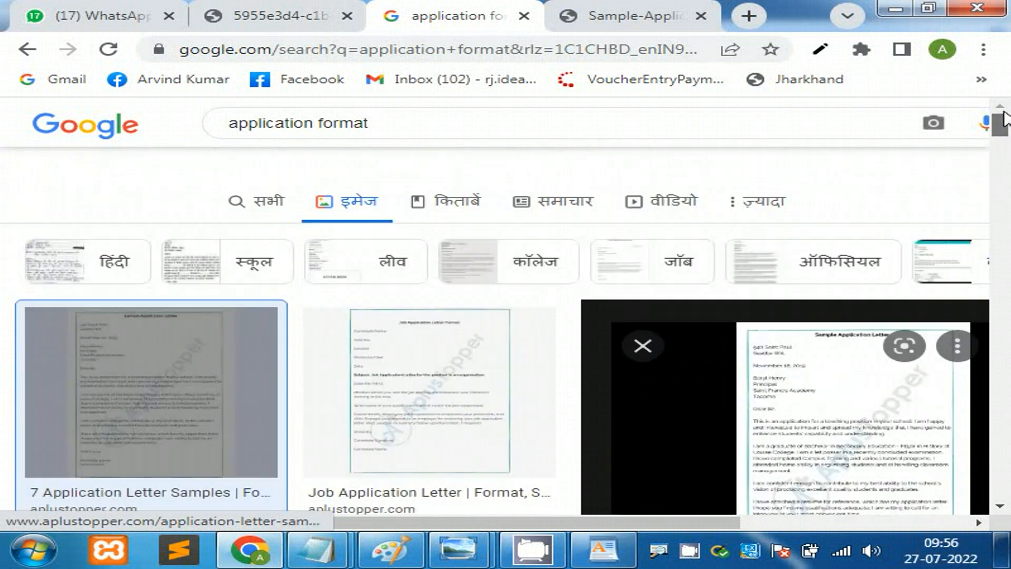
{"action": "left_click", "coordinate": [261, 202]}
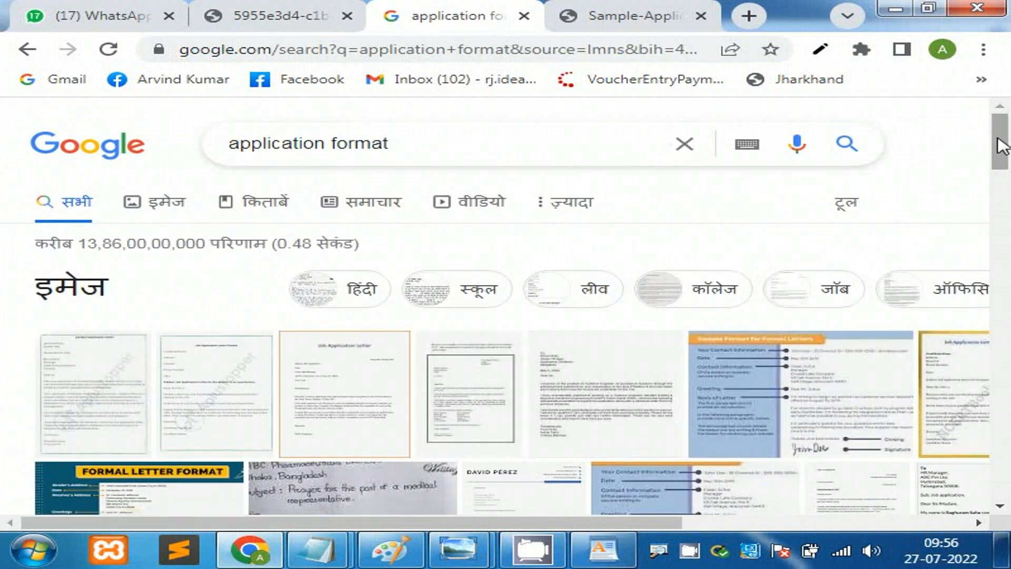
{"action": "left_click_drag", "start_coordinate": [996, 158], "coordinate": [1001, 234]}
{"action": "scroll", "coordinate": [1000, 234], "scroll_direction": "down", "scroll_amount": 2}
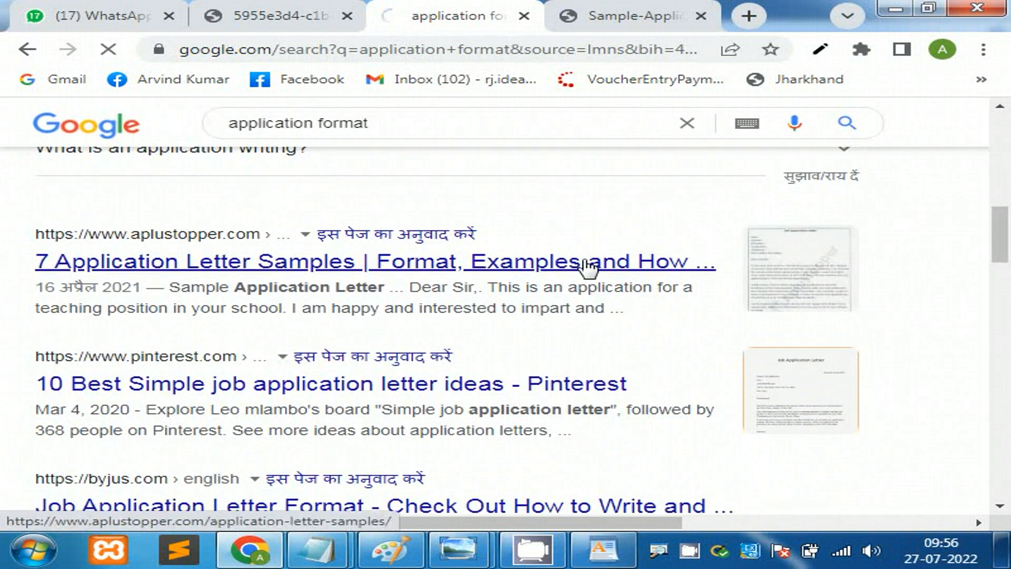
{"action": "left_click", "coordinate": [586, 265]}
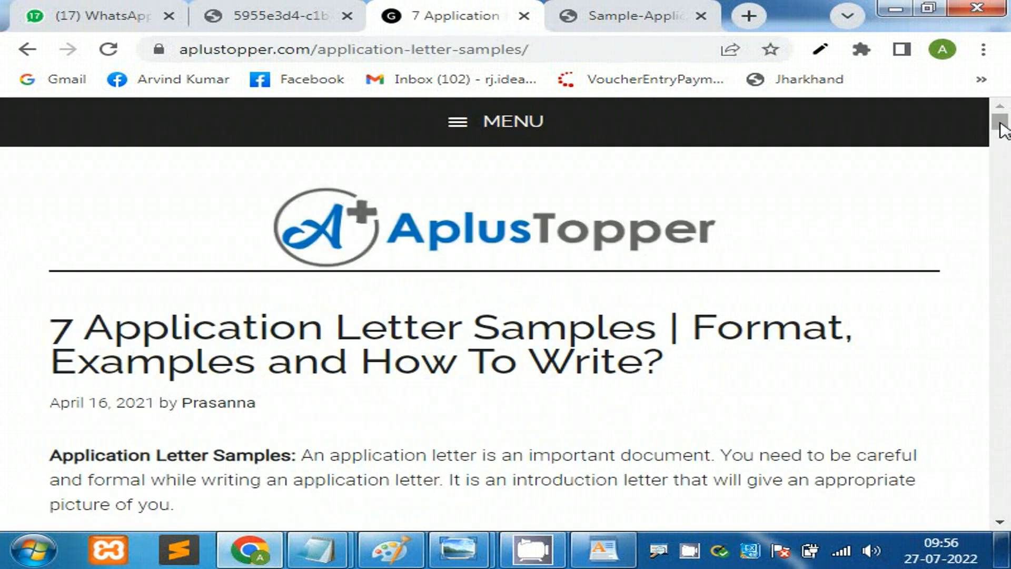
Step: Select the Sample Job Application Letter from its heading down and copy it
{"action": "scroll", "coordinate": [1002, 134], "scroll_direction": "down", "scroll_amount": 5}
{"action": "left_click_drag", "start_coordinate": [1003, 134], "coordinate": [1002, 161]}
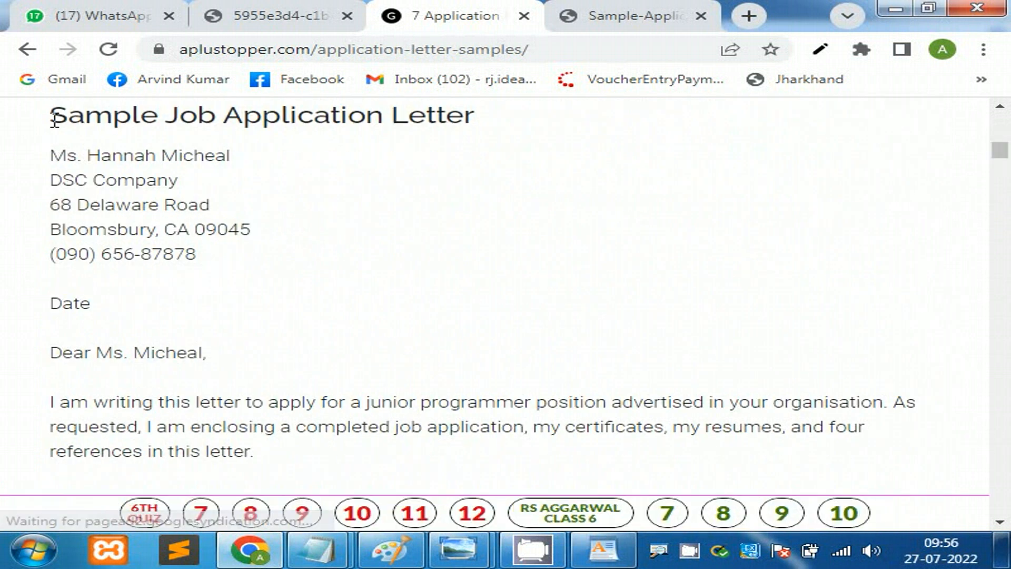
{"action": "left_click_drag", "start_coordinate": [50, 117], "coordinate": [284, 505]}
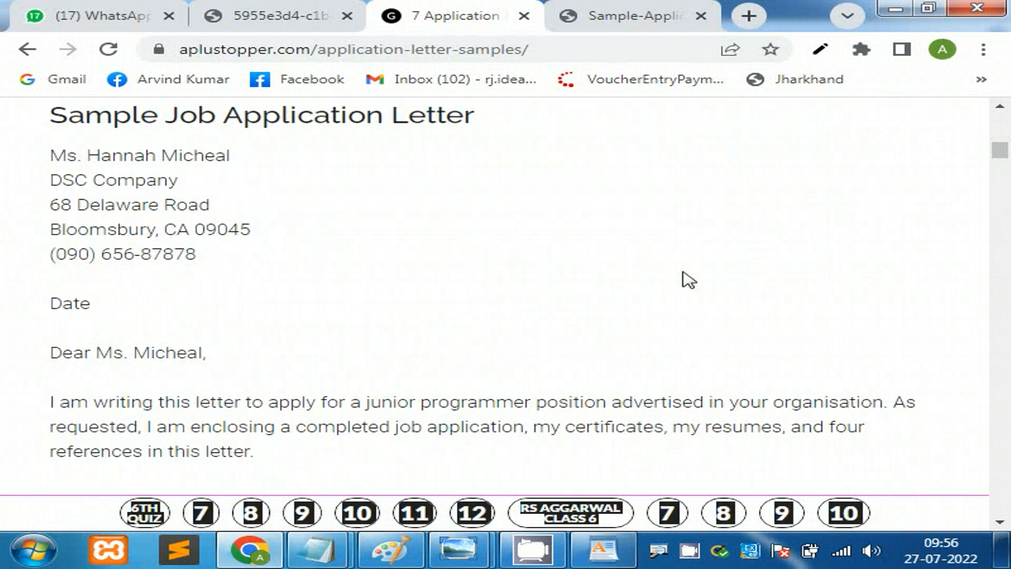
{"action": "mouse_move", "coordinate": [999, 151]}
{"action": "left_mouse_down"}
{"action": "mouse_move", "coordinate": [1003, 177]}
{"action": "mouse_move", "coordinate": [1000, 162]}
{"action": "left_mouse_up"}
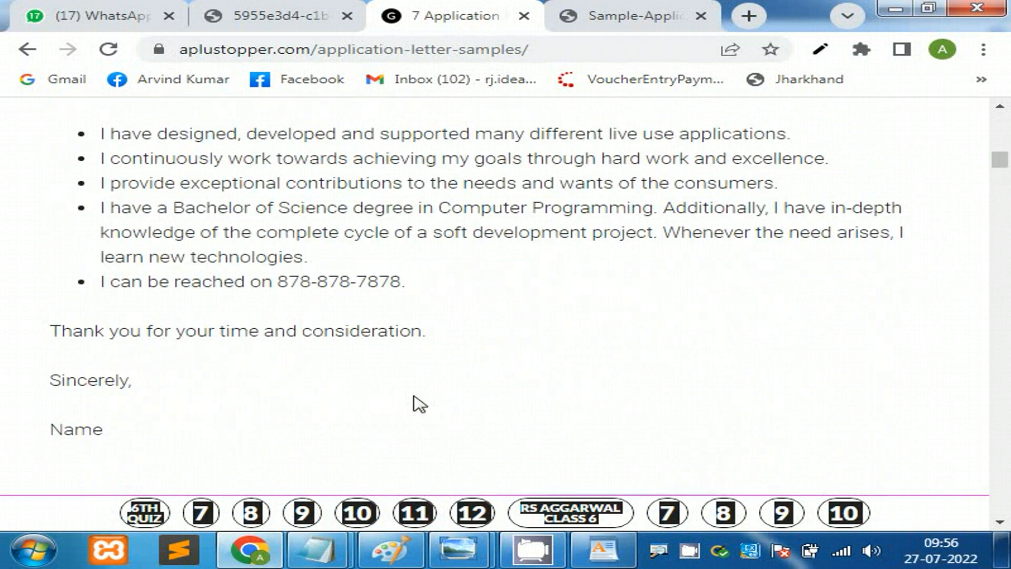
{"action": "key", "text": "ctrl+a"}
{"action": "scroll", "coordinate": [31, 158], "scroll_direction": "up", "scroll_amount": 6}
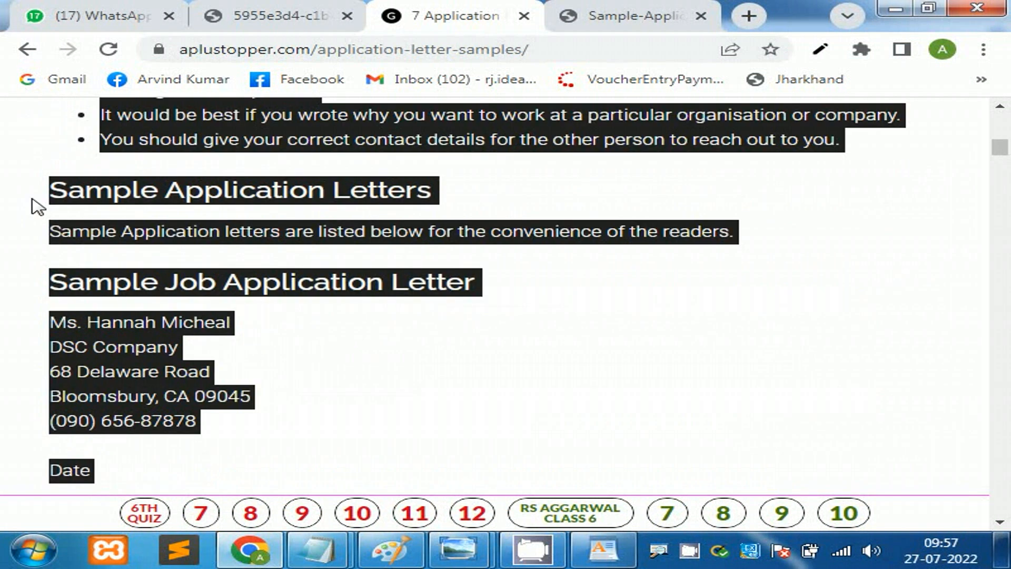
{"action": "left_click_drag", "start_coordinate": [39, 305], "coordinate": [51, 285]}
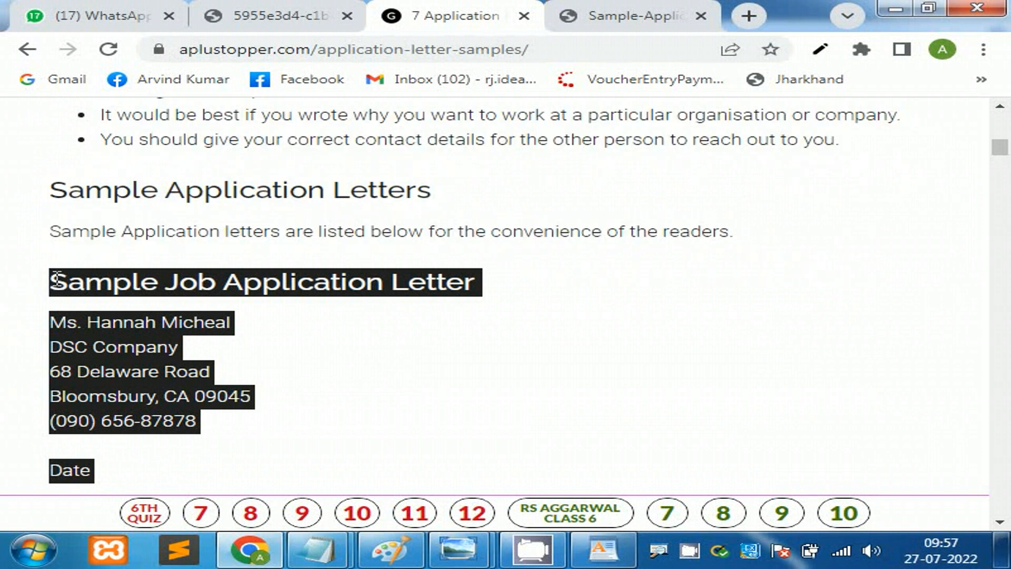
{"action": "right_click", "coordinate": [57, 280]}
{"action": "left_click", "coordinate": [137, 293]}
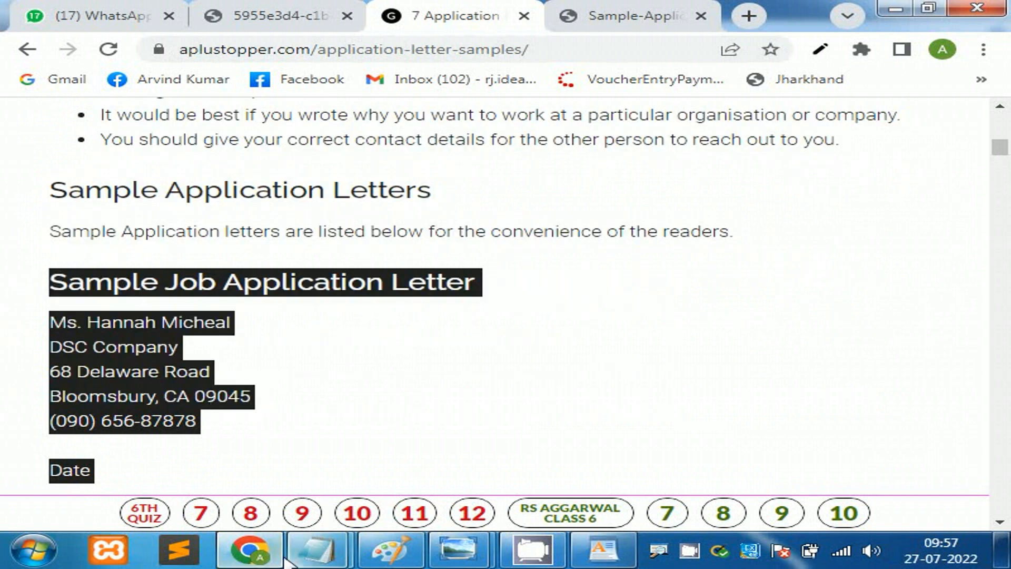
Step: Paste the copied letter into the empty WordPad document
{"action": "mouse_move", "coordinate": [471, 553]}
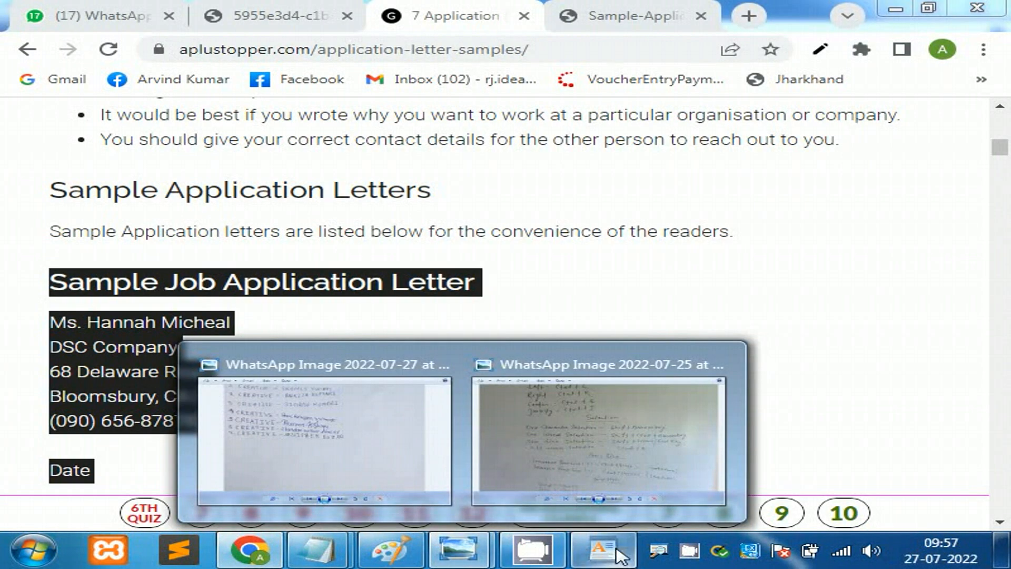
{"action": "left_click", "coordinate": [595, 547]}
{"action": "right_click", "coordinate": [200, 193]}
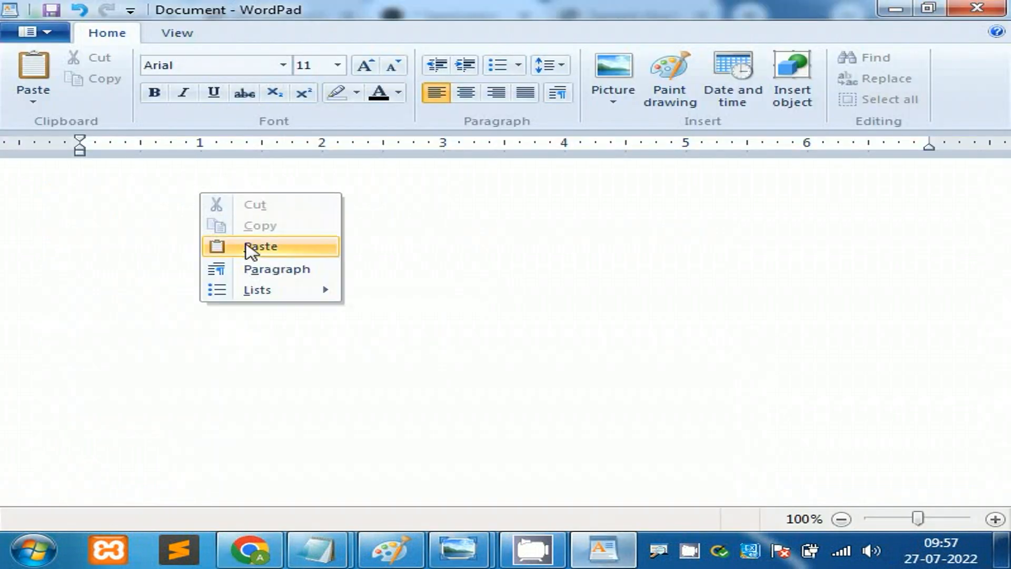
{"action": "left_click", "coordinate": [250, 247]}
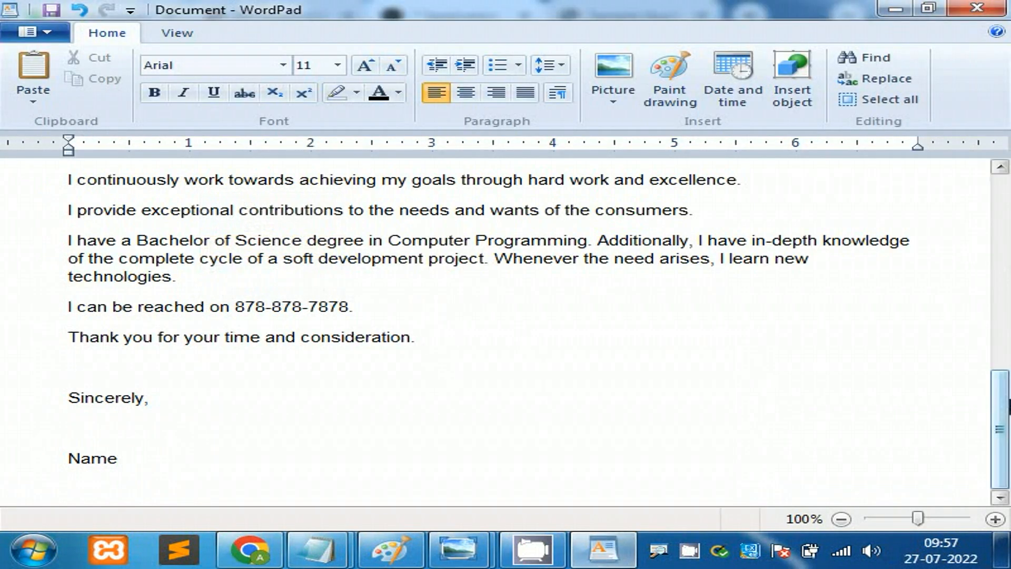
{"action": "scroll", "coordinate": [526, 332], "scroll_direction": "up", "scroll_amount": 5}
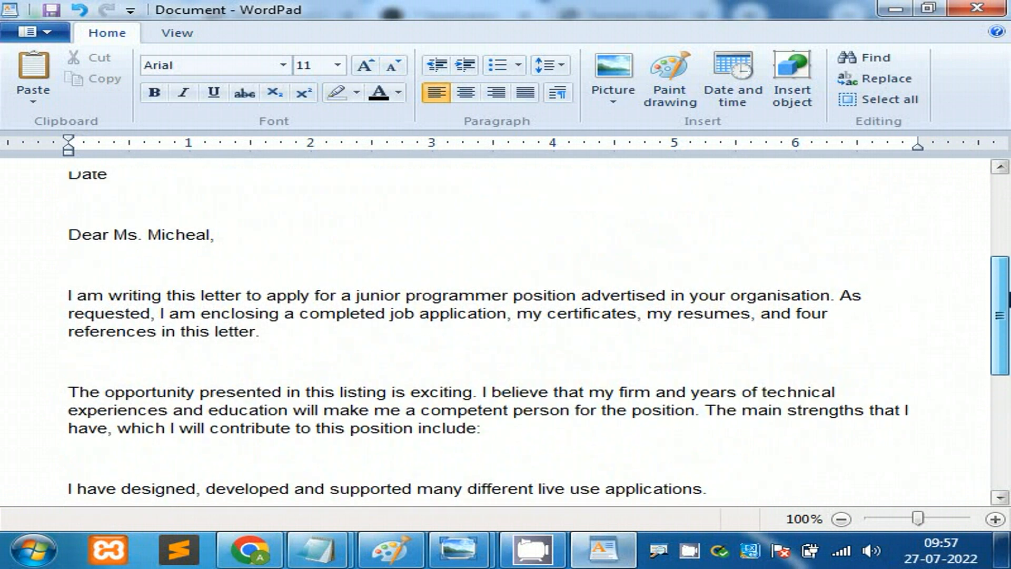
{"action": "scroll", "coordinate": [526, 332], "scroll_direction": "up", "scroll_amount": 5}
{"action": "scroll", "coordinate": [527, 332], "scroll_direction": "down", "scroll_amount": 2}
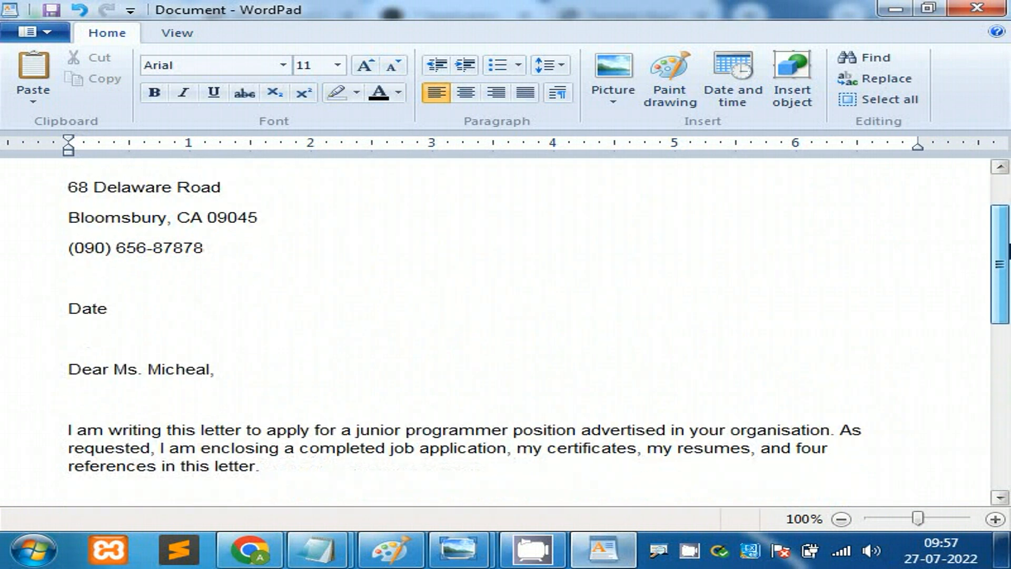
{"action": "scroll", "coordinate": [526, 332], "scroll_direction": "down", "scroll_amount": 4}
{"action": "scroll", "coordinate": [1008, 300], "scroll_direction": "down", "scroll_amount": 1}
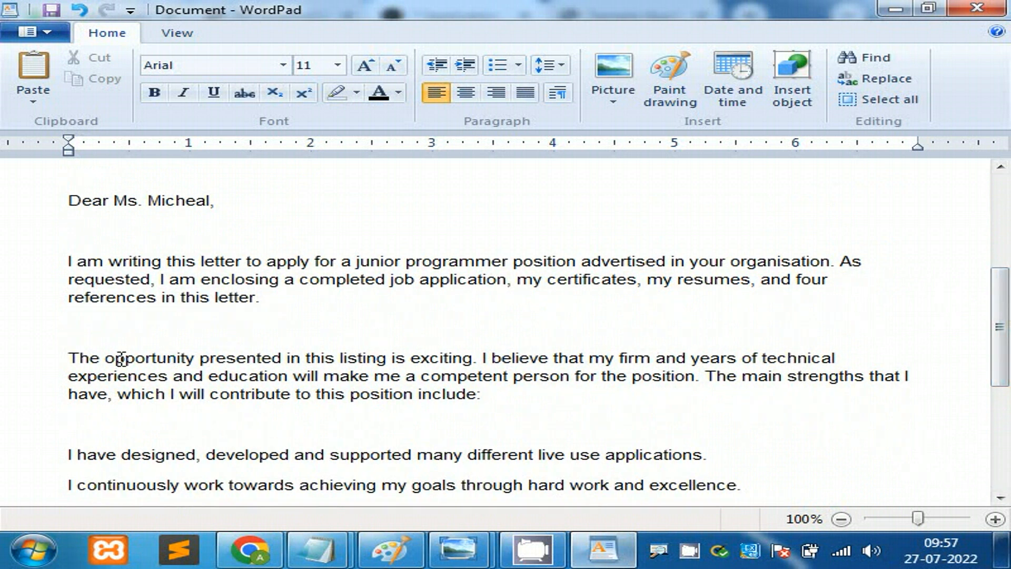
Step: Select the 'The opportunity' paragraph, then the opening 'I am writing' paragraph
{"action": "left_click_drag", "start_coordinate": [68, 358], "coordinate": [322, 363]}
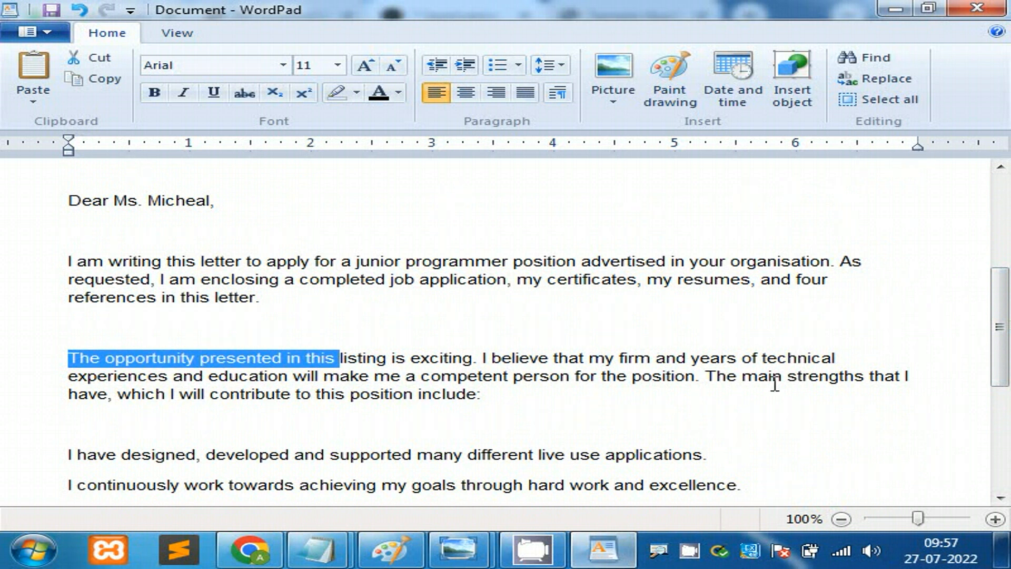
{"action": "left_click", "coordinate": [120, 370]}
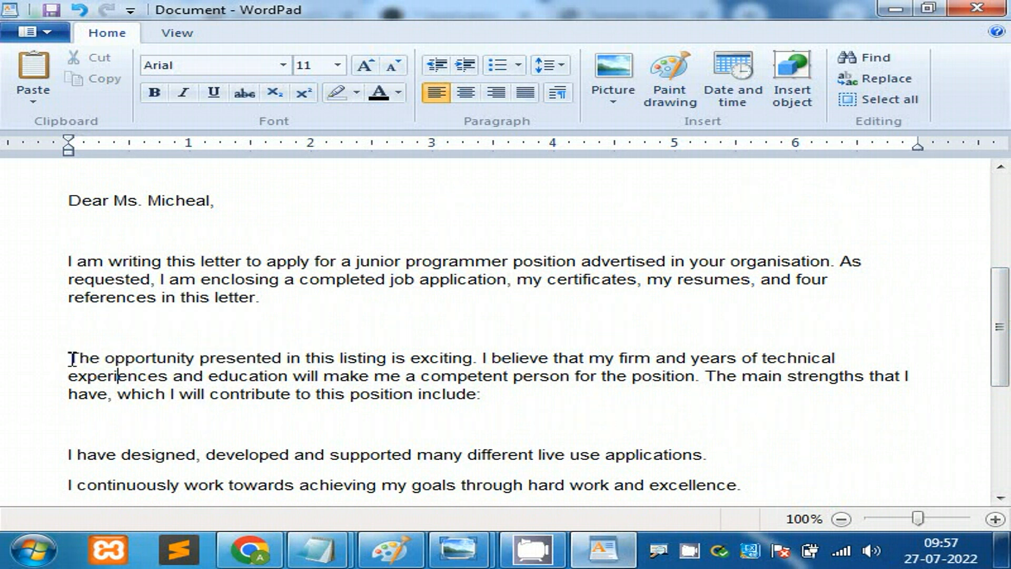
{"action": "left_click_drag", "start_coordinate": [70, 361], "coordinate": [464, 392]}
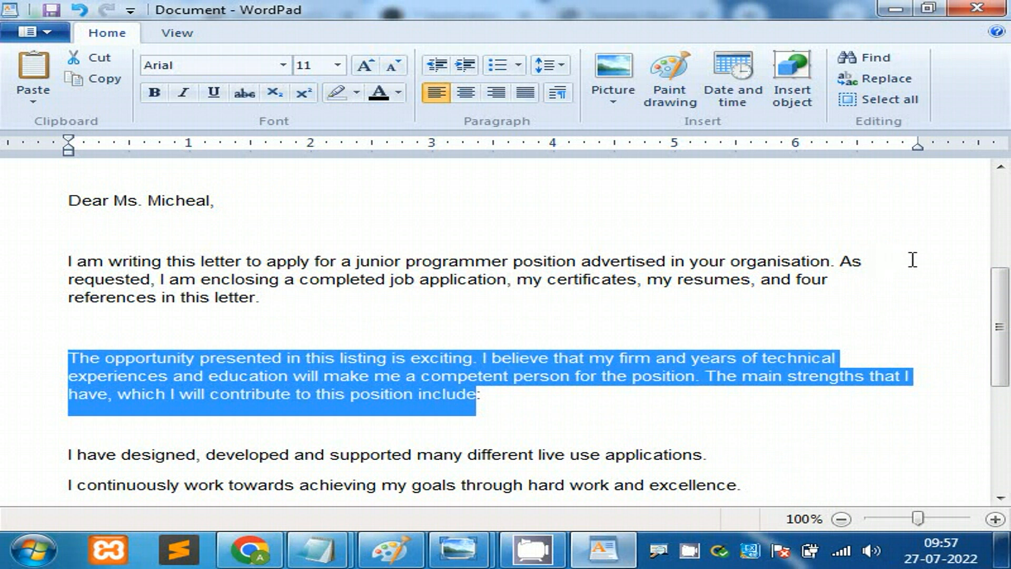
{"action": "left_click_drag", "start_coordinate": [1001, 322], "coordinate": [1001, 375]}
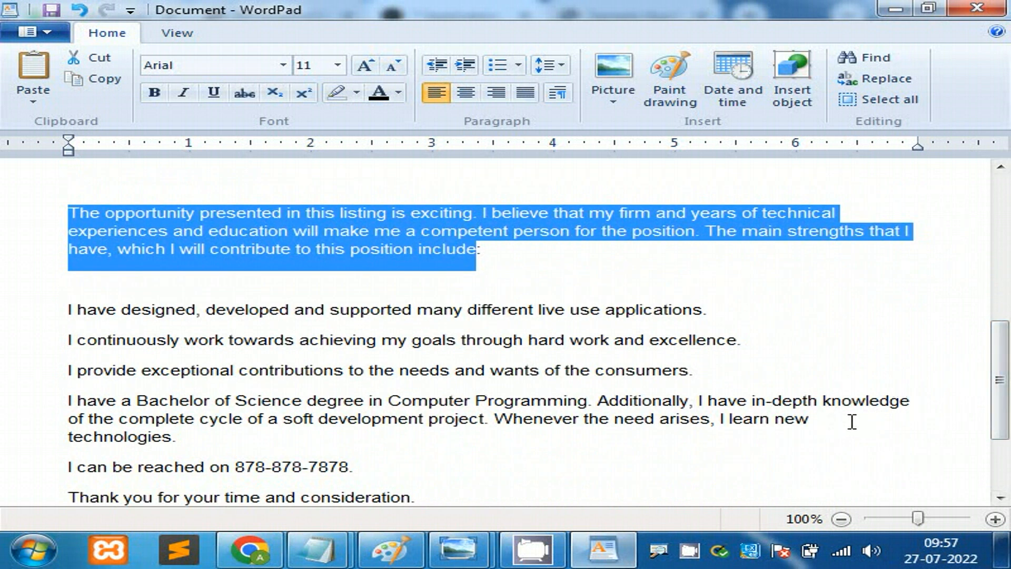
{"action": "left_click_drag", "start_coordinate": [1001, 386], "coordinate": [1000, 319]}
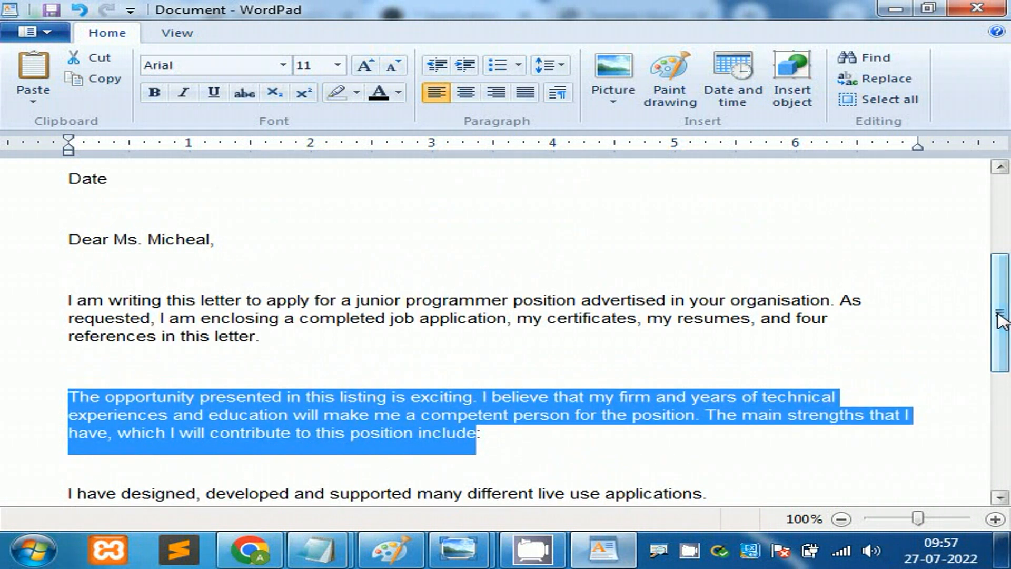
{"action": "left_click_drag", "start_coordinate": [281, 341], "coordinate": [69, 301]}
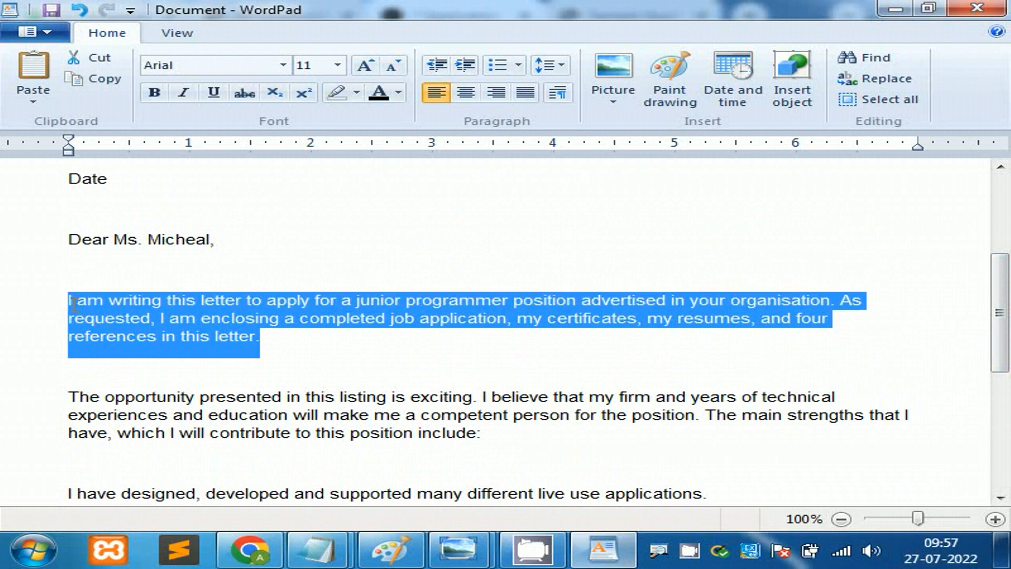
Step: Justify the opening 'I am writing' paragraph and the second 'opportunity' paragraph
{"action": "left_click", "coordinate": [525, 93]}
{"action": "left_click", "coordinate": [604, 336]}
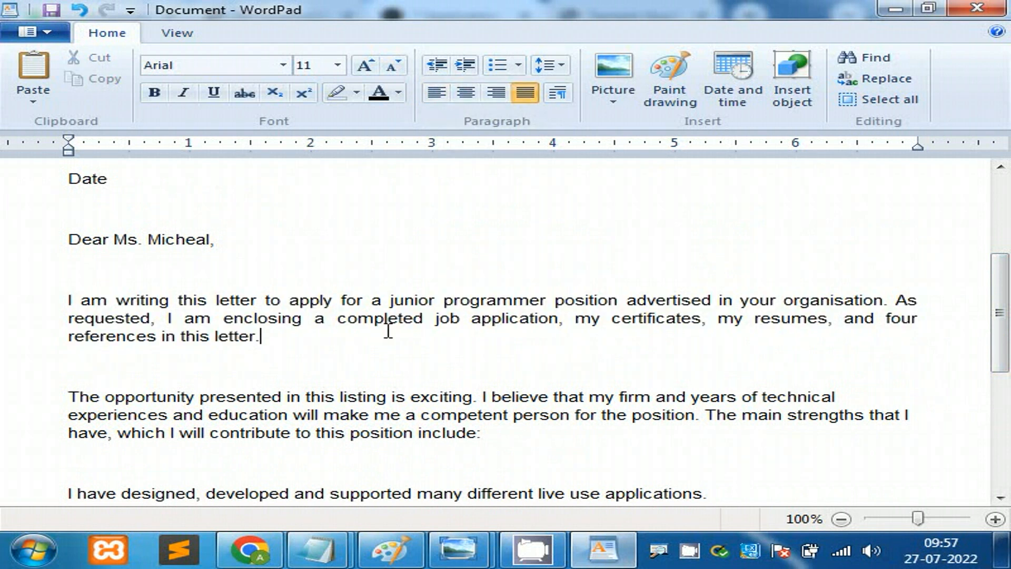
{"action": "left_click_drag", "start_coordinate": [999, 313], "coordinate": [947, 338]}
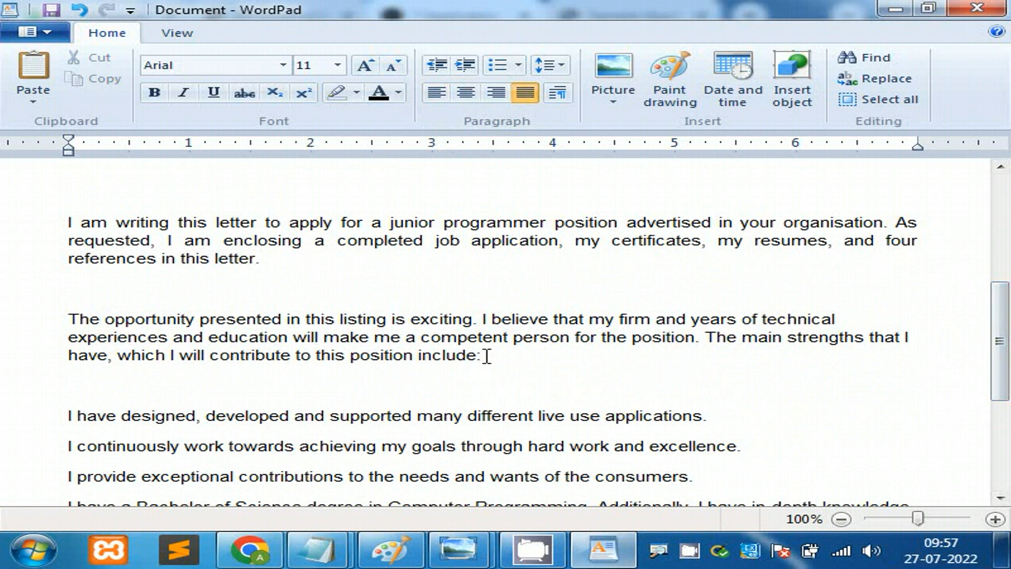
{"action": "left_click_drag", "start_coordinate": [482, 355], "coordinate": [74, 320]}
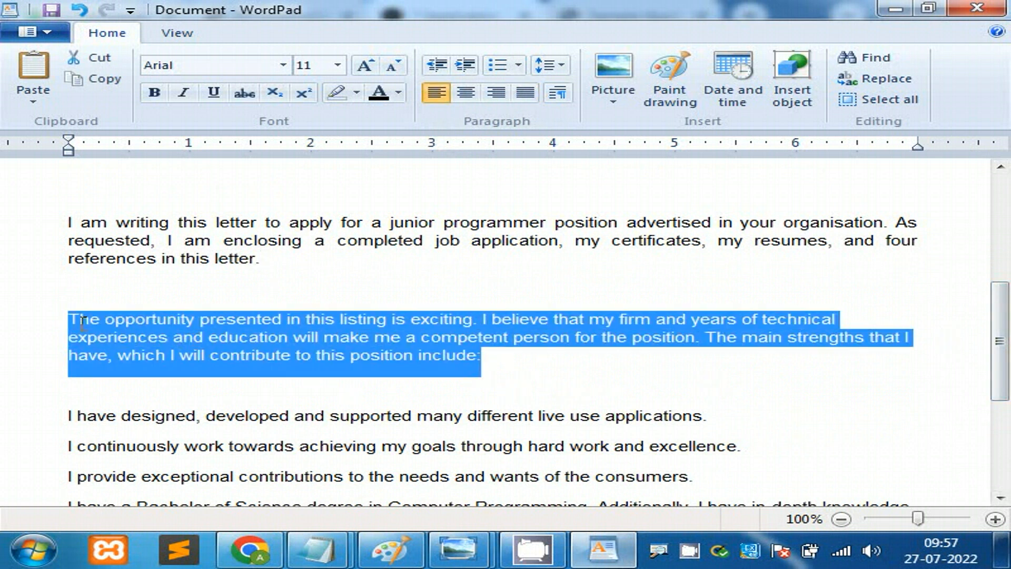
{"action": "left_click", "coordinate": [525, 95]}
{"action": "left_click", "coordinate": [869, 412]}
Step: Justify the strengths paragraphs through the closing thanks
{"action": "left_click_drag", "start_coordinate": [998, 332], "coordinate": [1001, 387]}
{"action": "left_click_drag", "start_coordinate": [191, 396], "coordinate": [63, 266]}
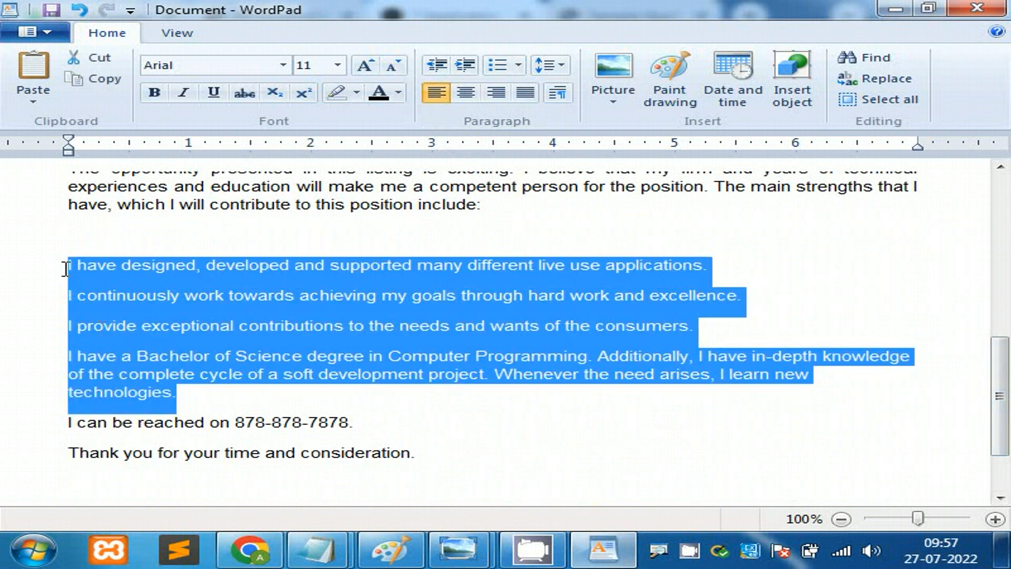
{"action": "left_click_drag", "start_coordinate": [440, 460], "coordinate": [62, 265]}
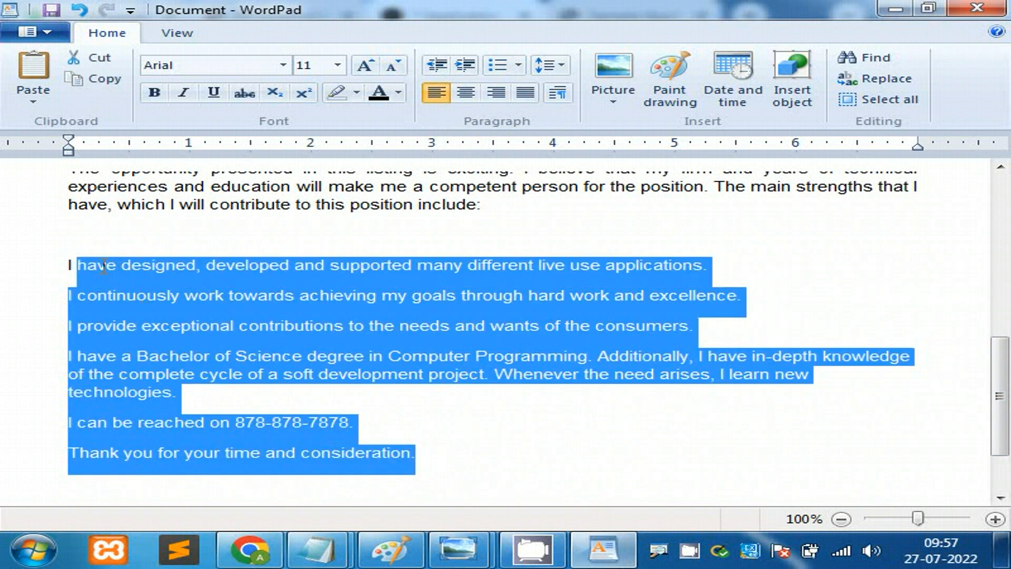
{"action": "left_click", "coordinate": [525, 93]}
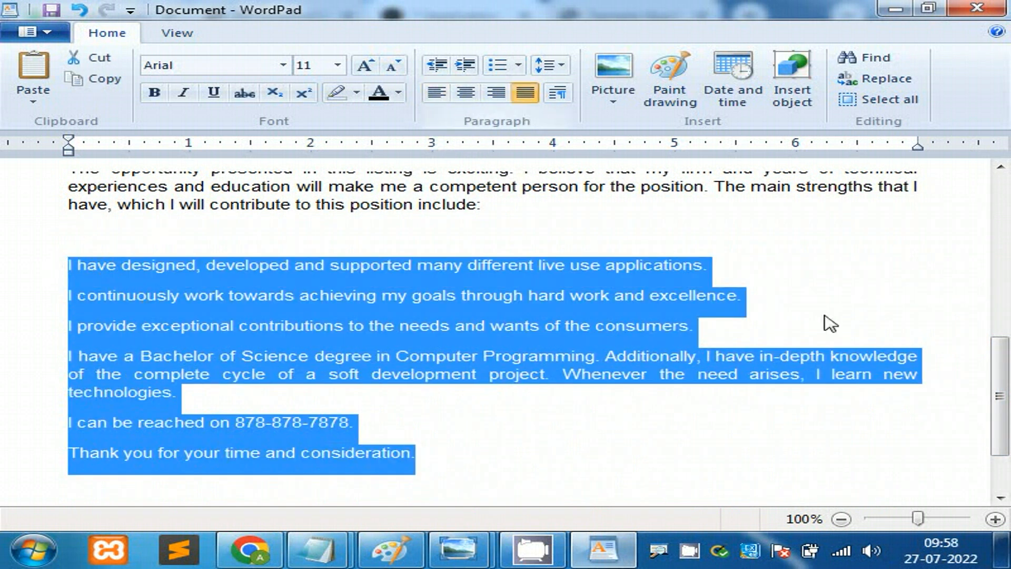
{"action": "left_click", "coordinate": [793, 301]}
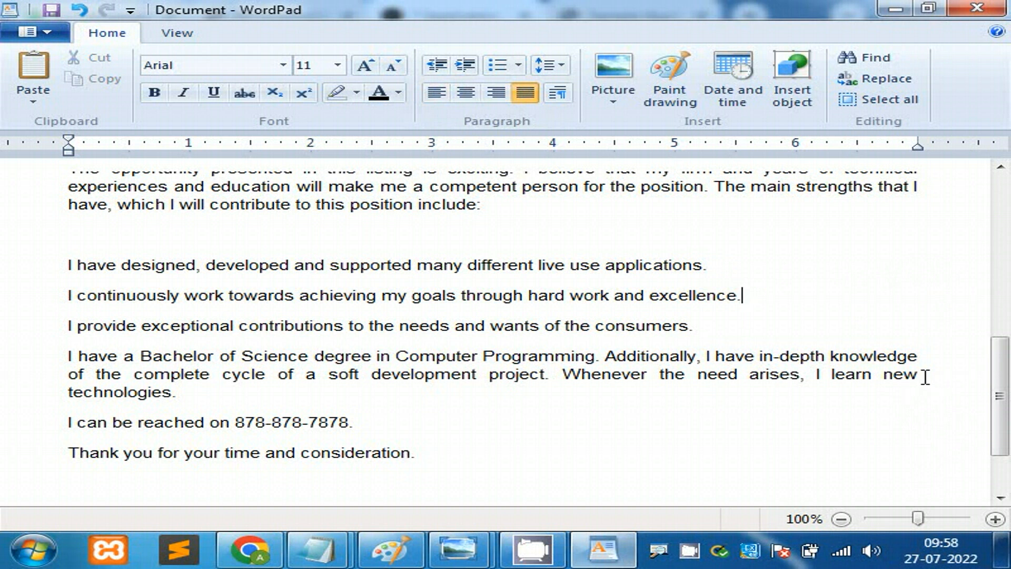
Step: Practise selecting text in the Bachelor paragraph, including the word 'development'
{"action": "left_click_drag", "start_coordinate": [421, 357], "coordinate": [858, 383]}
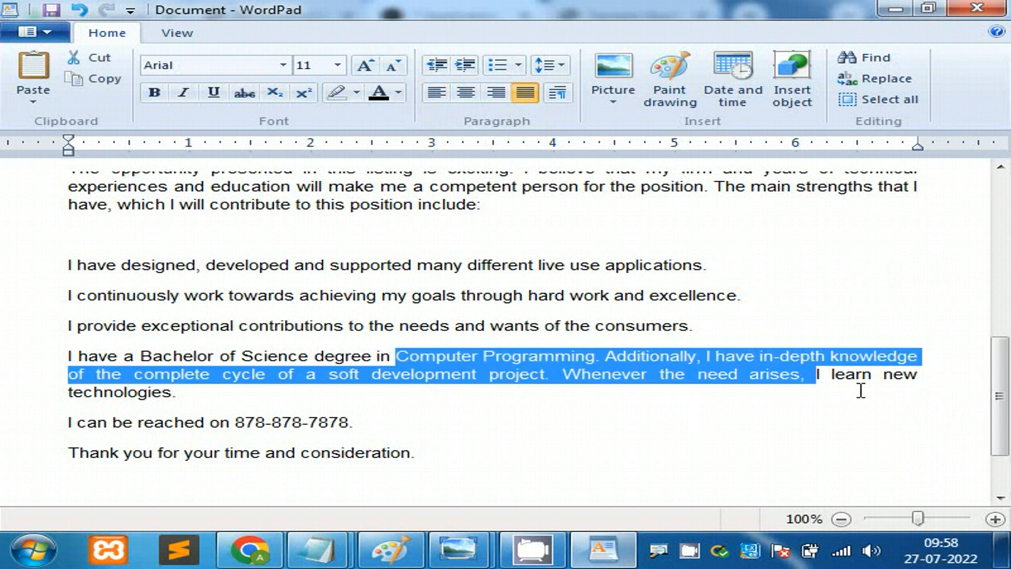
{"action": "mouse_move", "coordinate": [1000, 411]}
{"action": "left_mouse_down"}
{"action": "mouse_move", "coordinate": [995, 237]}
{"action": "mouse_move", "coordinate": [1007, 416]}
{"action": "left_mouse_up"}
{"action": "left_click", "coordinate": [630, 406]}
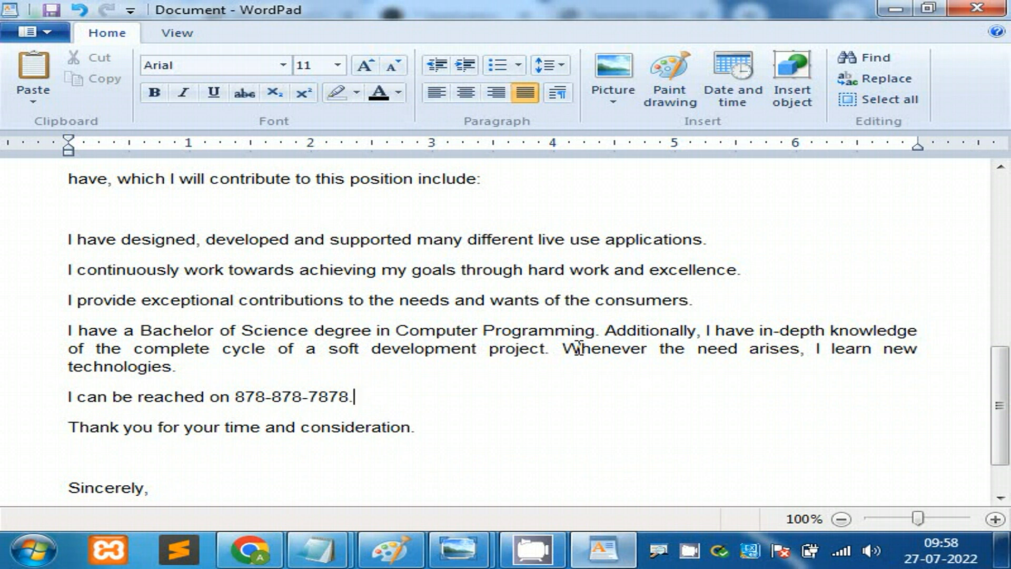
{"action": "left_click_drag", "start_coordinate": [420, 350], "coordinate": [853, 346]}
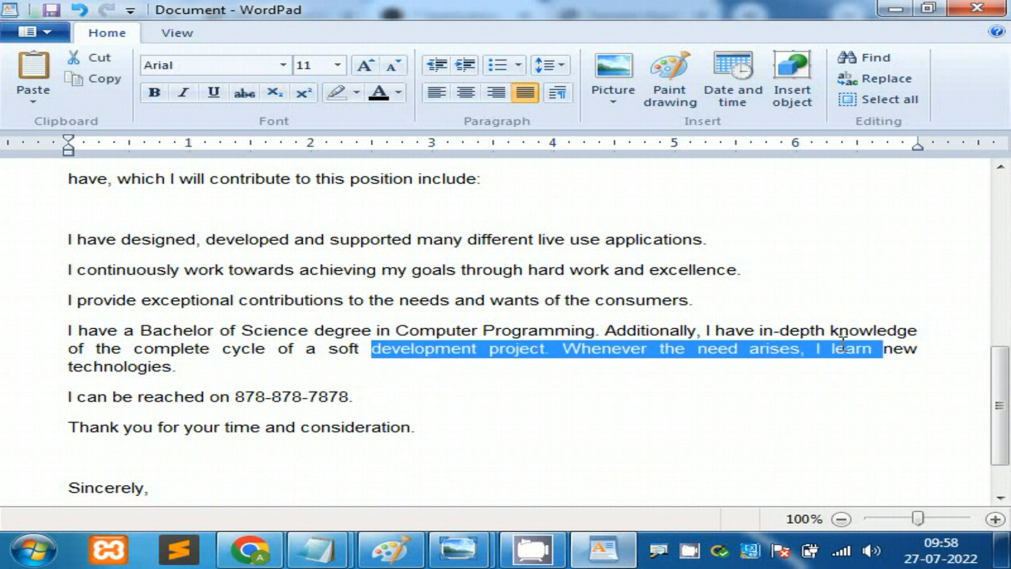
{"action": "left_click", "coordinate": [626, 475]}
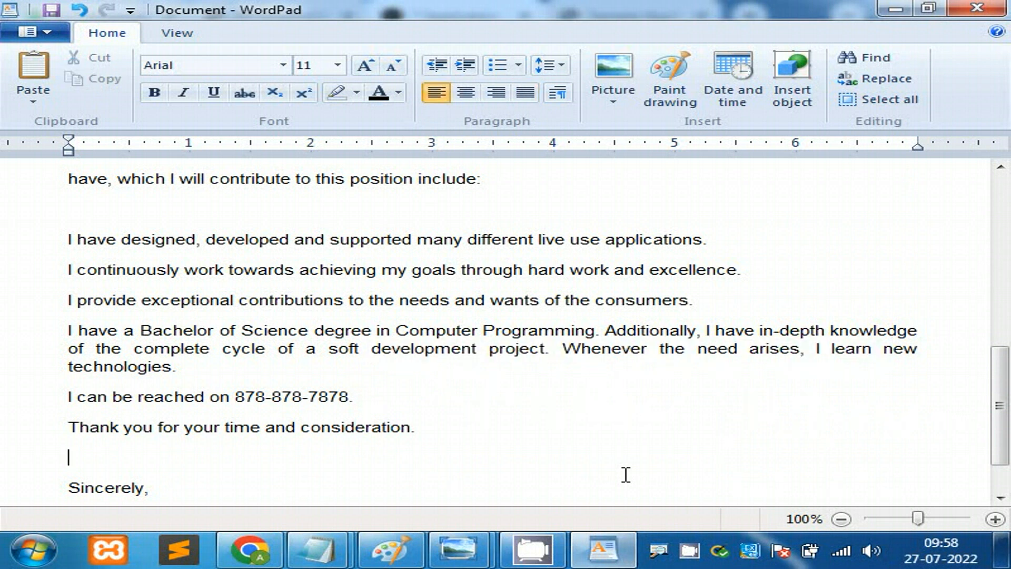
{"action": "left_click", "coordinate": [487, 350]}
{"action": "double_click", "coordinate": [477, 350]}
{"action": "left_click", "coordinate": [553, 352]}
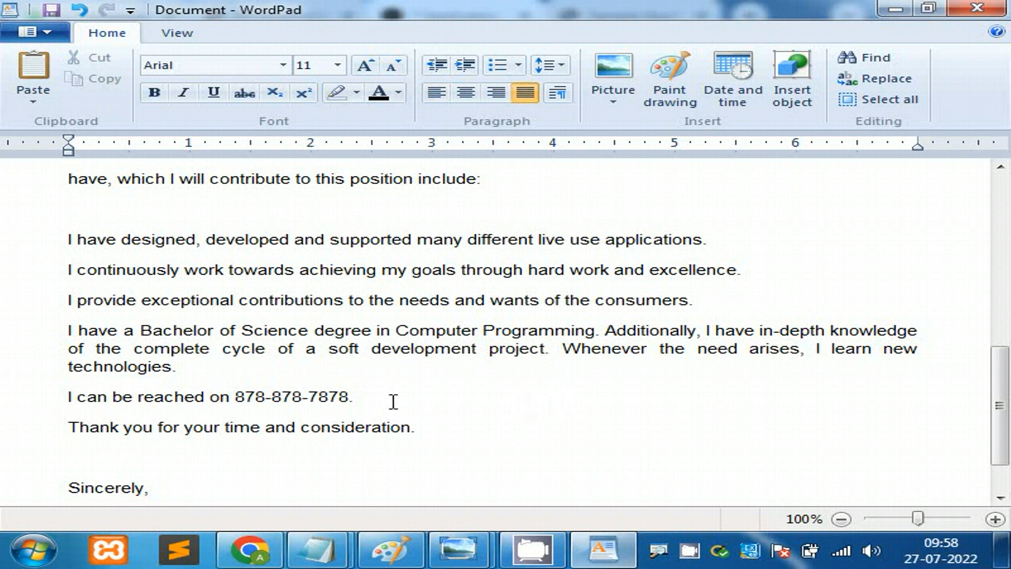
Step: Switch the Bachelor of Science paragraph to left alignment, then back to justified
{"action": "left_click_drag", "start_coordinate": [77, 368], "coordinate": [63, 331]}
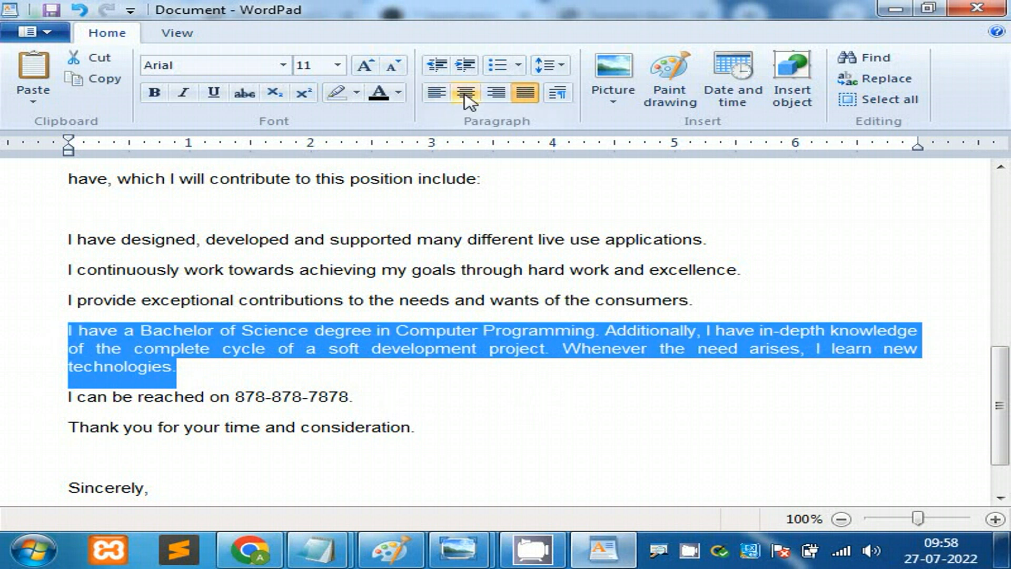
{"action": "left_click", "coordinate": [436, 93]}
{"action": "left_click", "coordinate": [810, 332]}
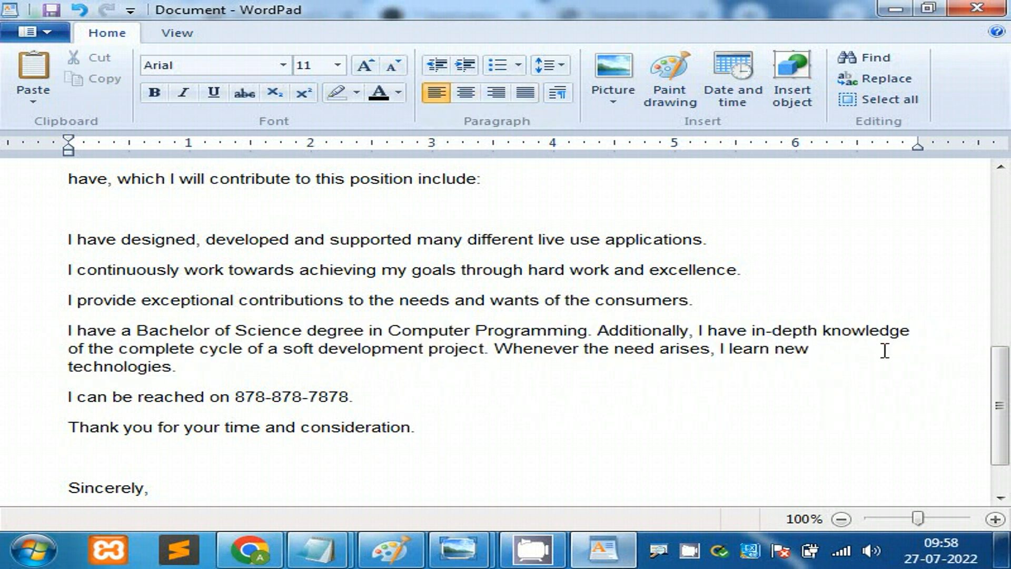
{"action": "left_click_drag", "start_coordinate": [192, 369], "coordinate": [41, 339]}
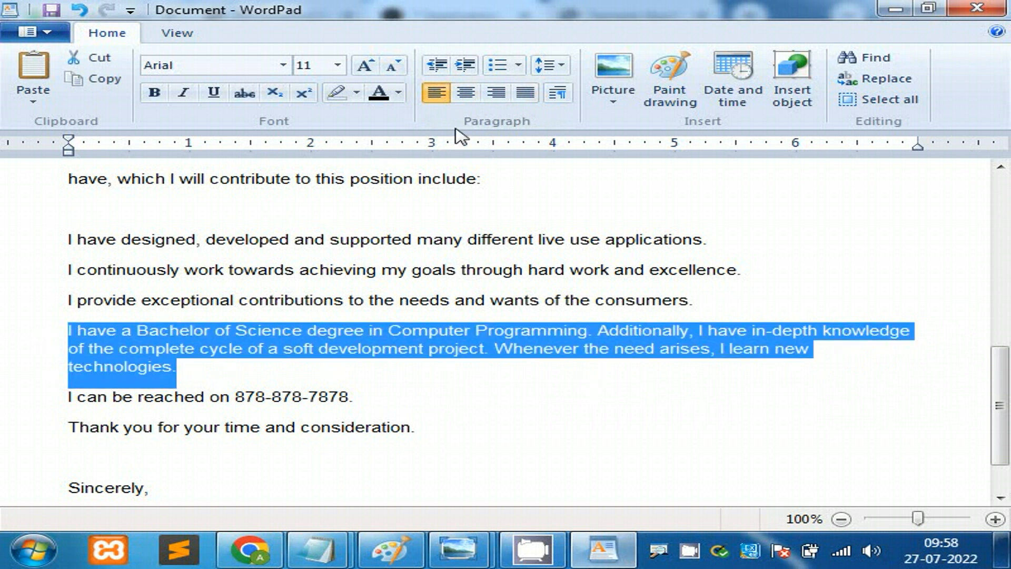
{"action": "left_click", "coordinate": [525, 93]}
{"action": "left_click", "coordinate": [922, 352]}
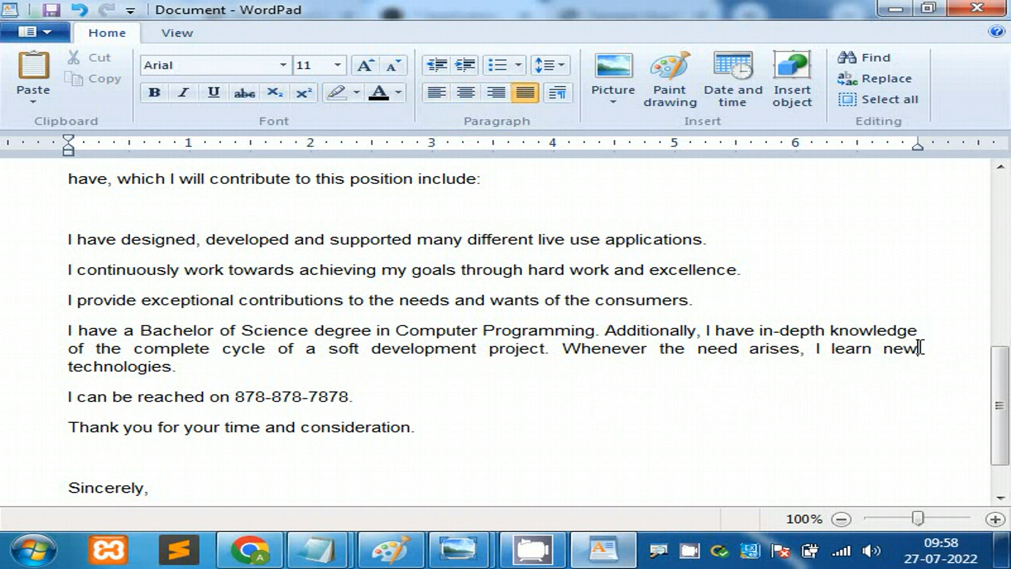
{"action": "left_click_drag", "start_coordinate": [918, 348], "coordinate": [40, 332]}
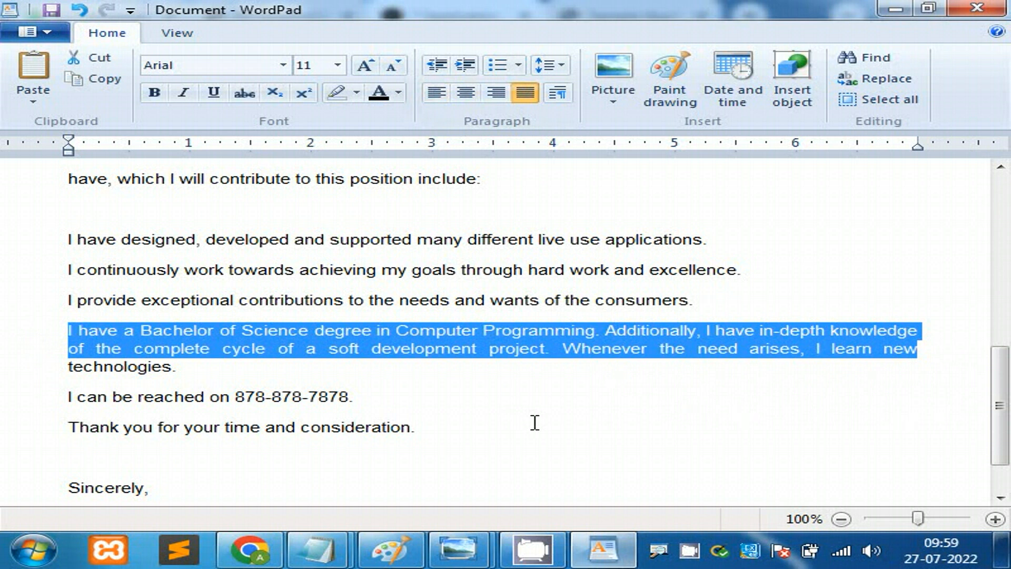
{"action": "left_click_drag", "start_coordinate": [1000, 395], "coordinate": [1000, 214]}
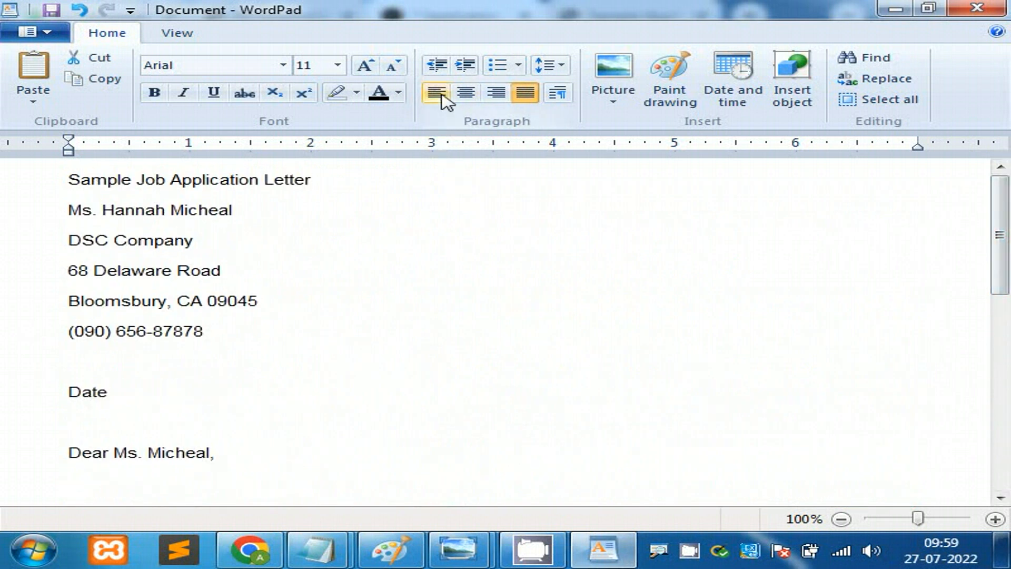
Step: Left-align the selected Bachelor of Science paragraph
{"action": "left_click", "coordinate": [445, 99]}
{"action": "left_click", "coordinate": [653, 404]}
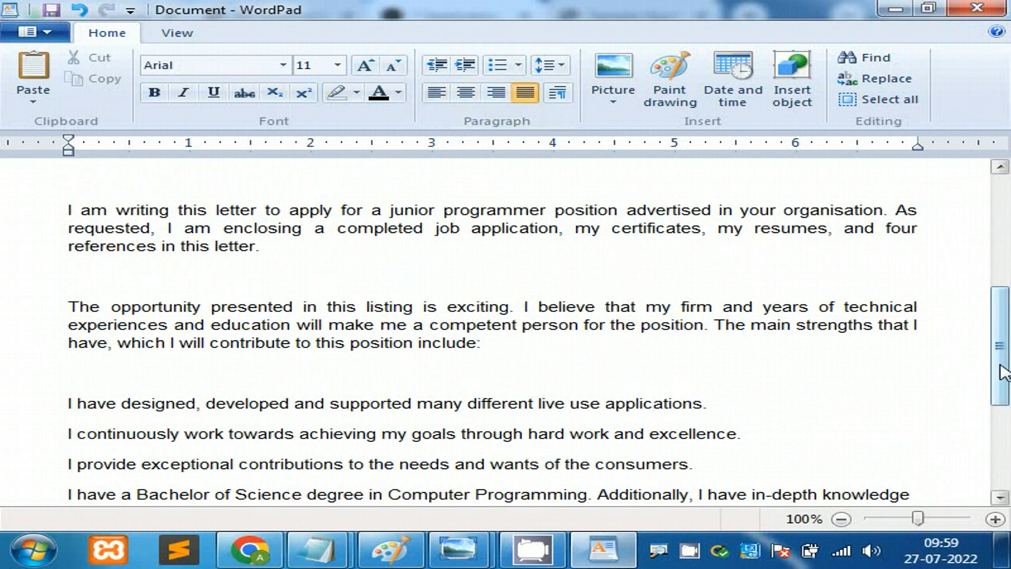
{"action": "left_click_drag", "start_coordinate": [1001, 371], "coordinate": [984, 208]}
Step: Try centre and right alignment on the 'Sample Job Application Letter' title, leaving it left-aligned
{"action": "left_click", "coordinate": [75, 177]}
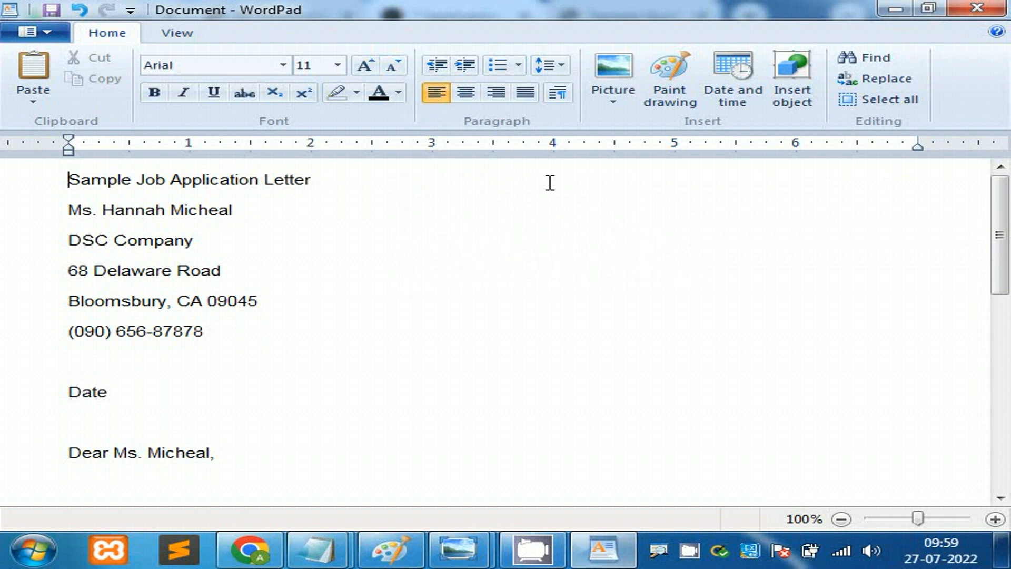
{"action": "double_click", "coordinate": [161, 182]}
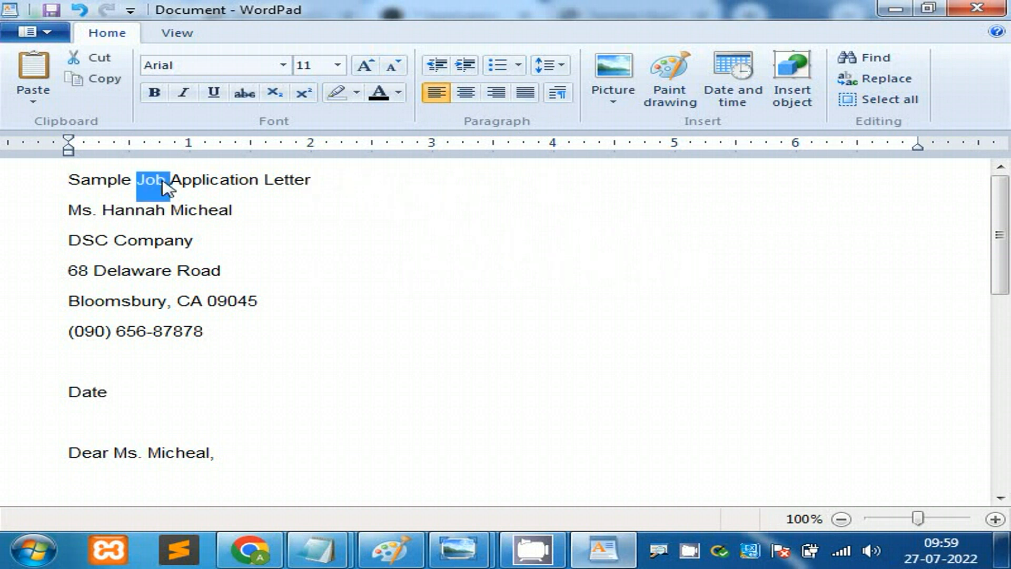
{"action": "triple_click", "coordinate": [352, 179]}
{"action": "left_click", "coordinate": [466, 95]}
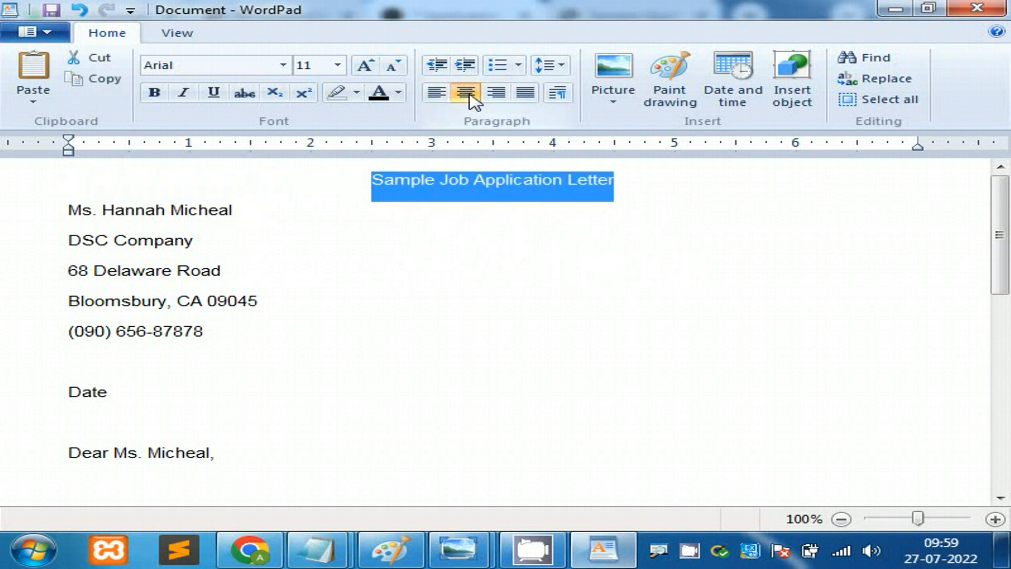
{"action": "left_click", "coordinate": [497, 95]}
{"action": "left_click", "coordinate": [440, 95]}
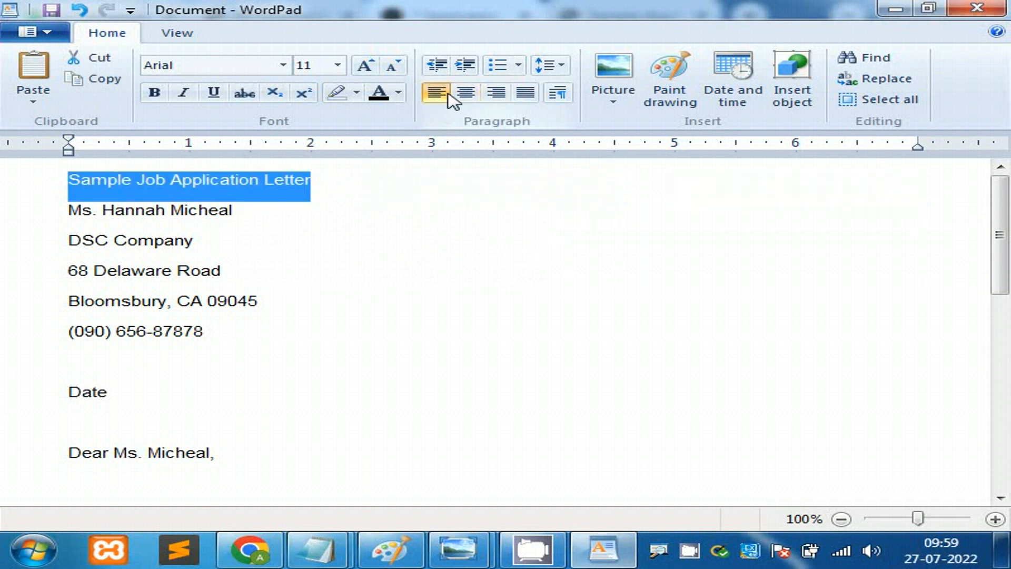
{"action": "left_click", "coordinate": [73, 184]}
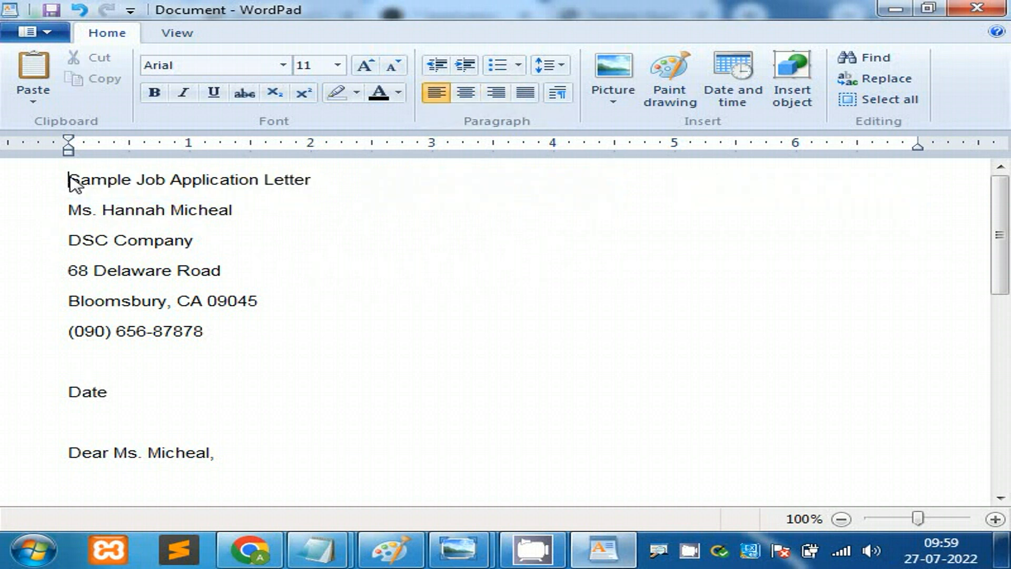
Step: Insert a new line above the title and type 'Sample'
{"action": "key", "text": "Return"}
{"action": "left_click", "coordinate": [72, 182]}
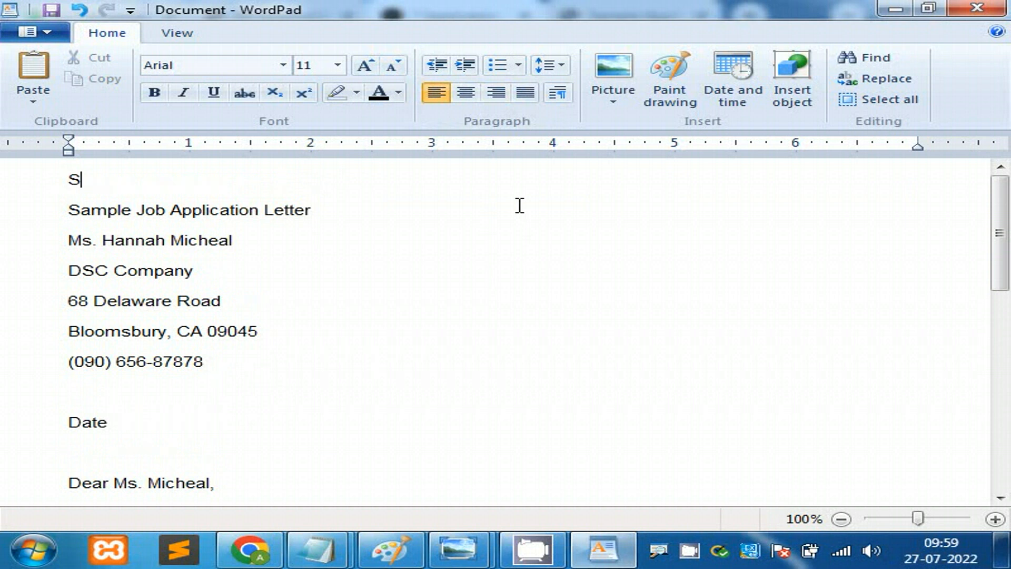
{"action": "type", "text": "Sample"}
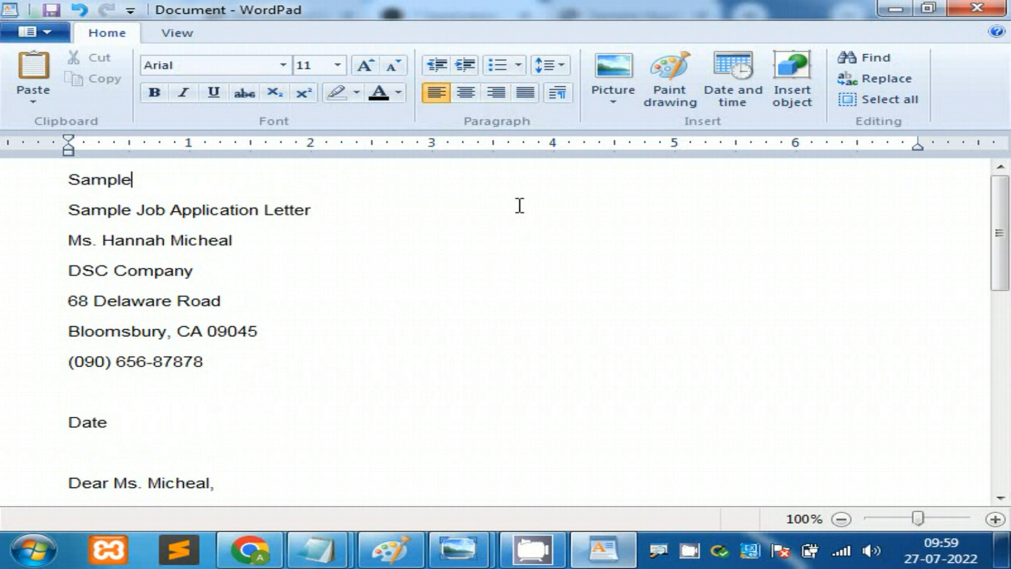